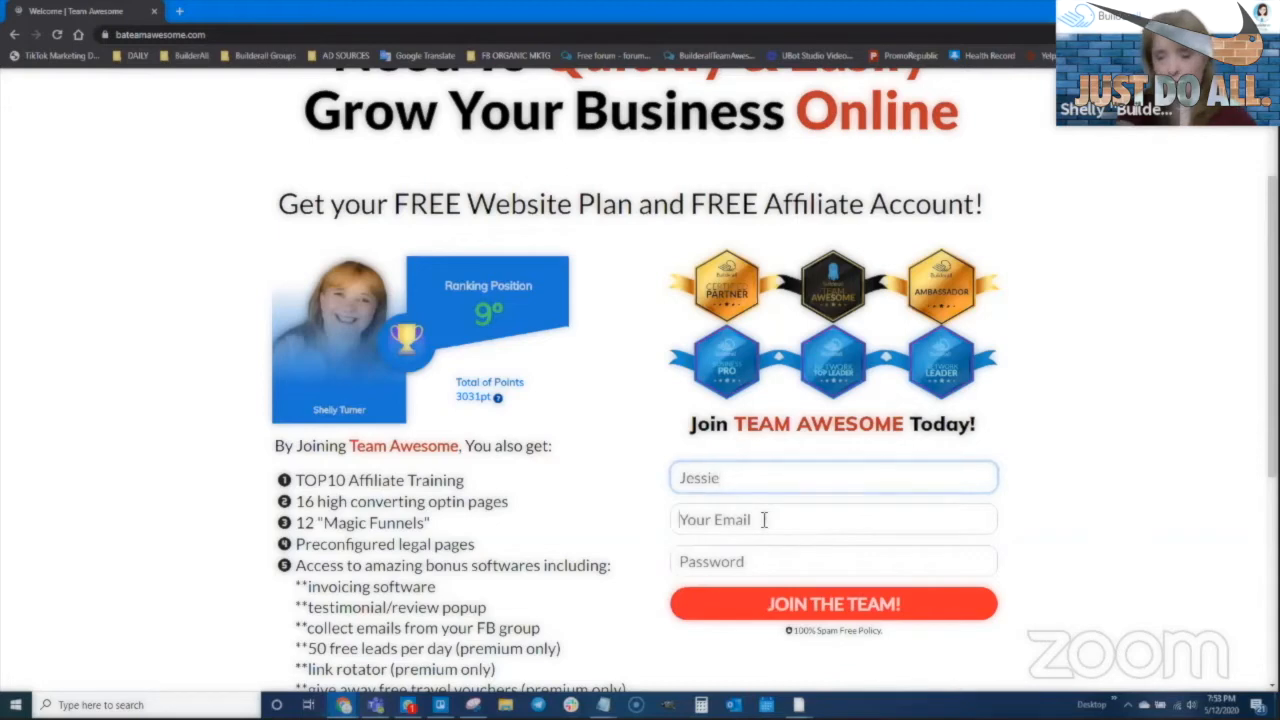
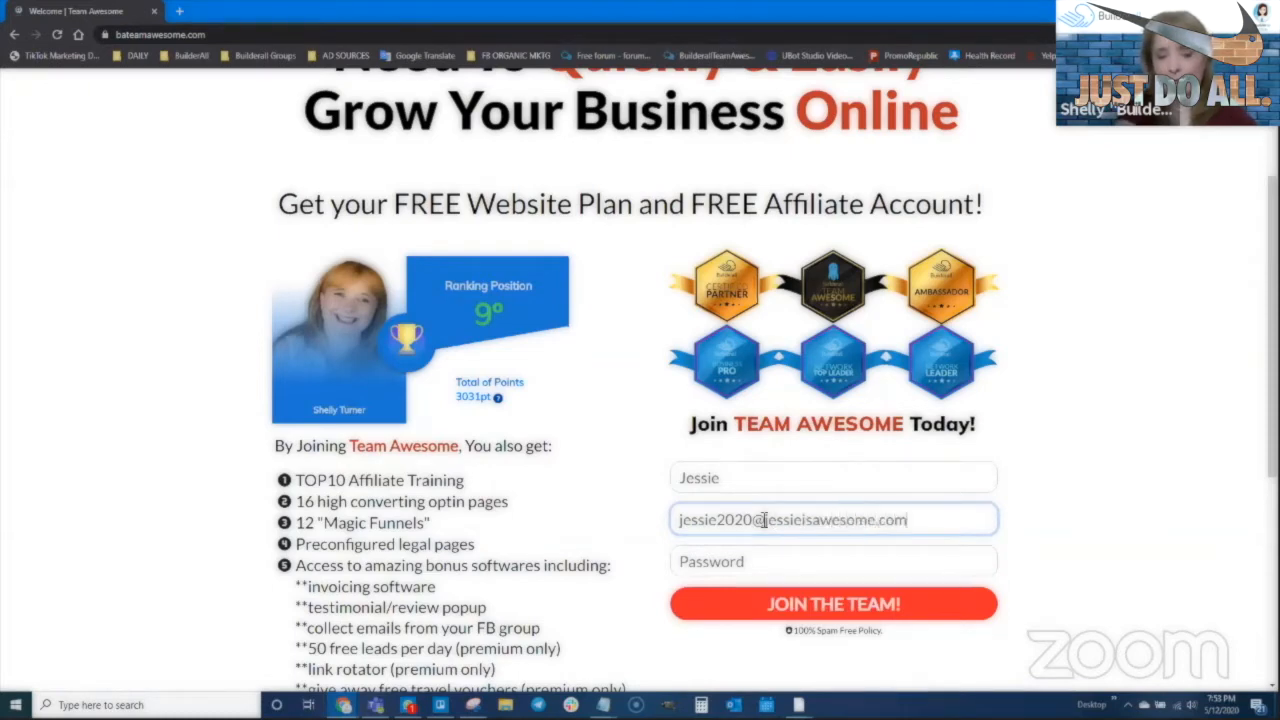
Enter the sign-up email address and account password, then submit the Team Awesome registration
key("Tab")
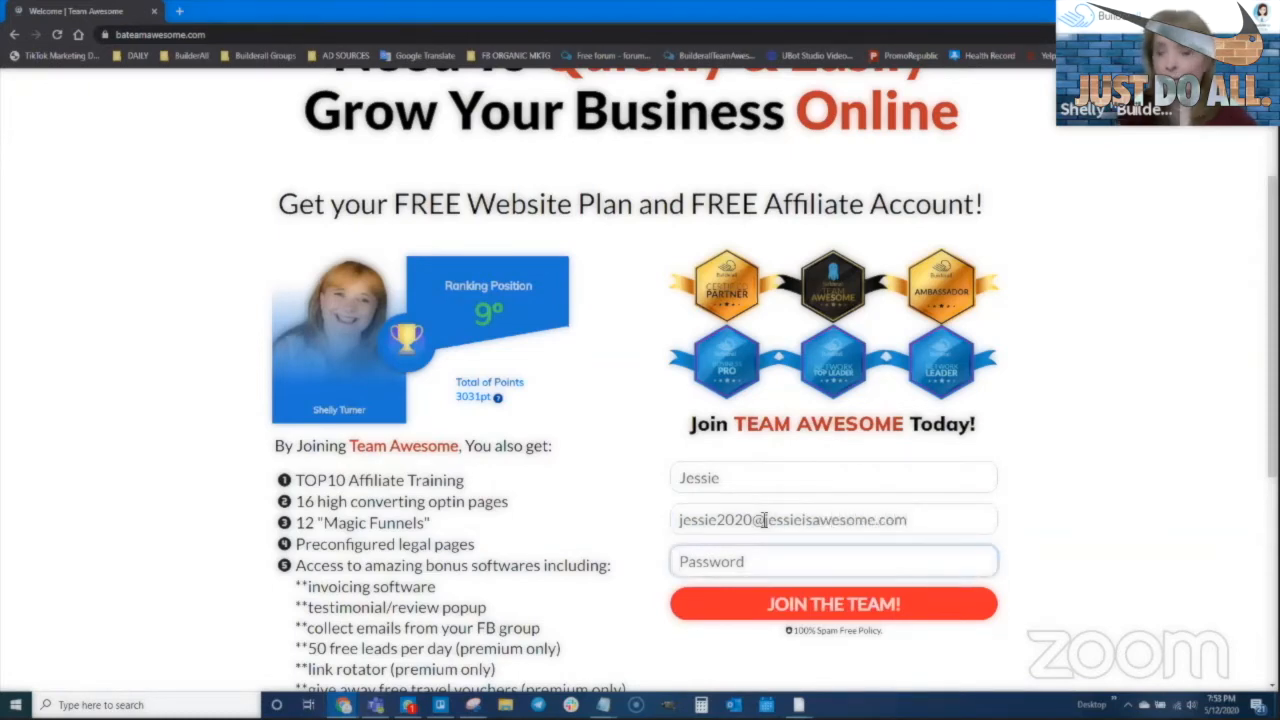
type("j••••••••")
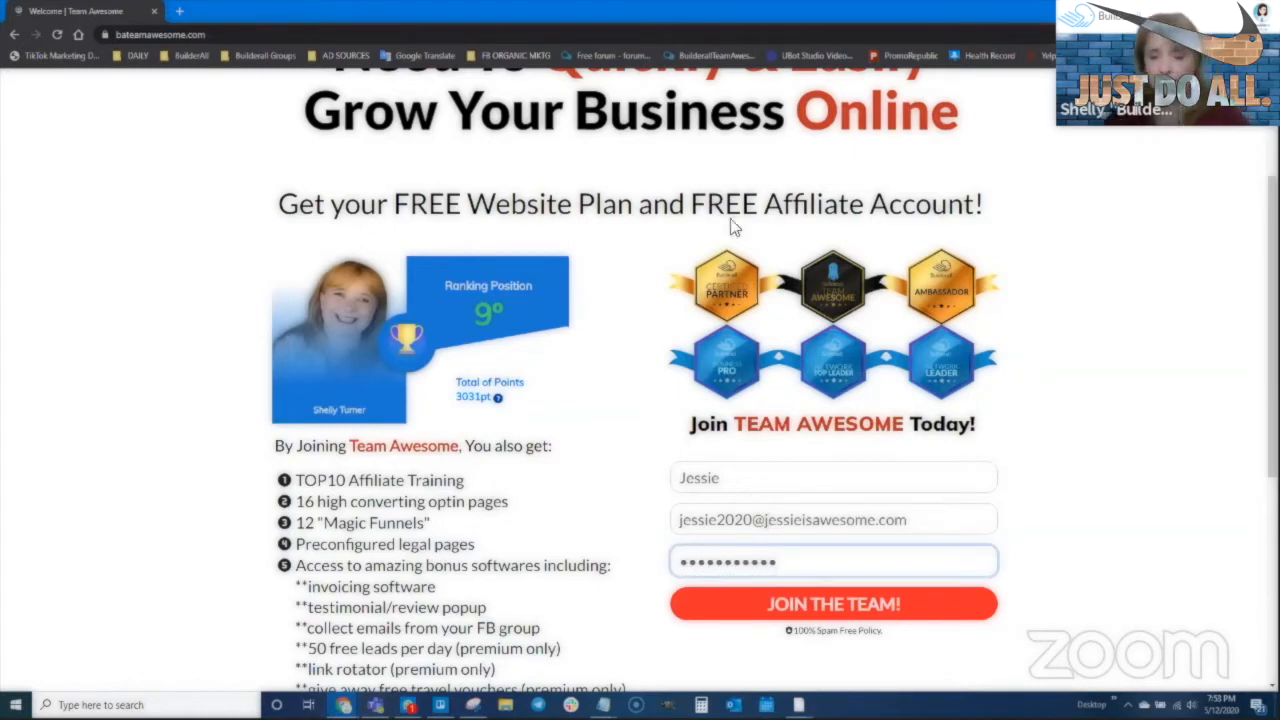
left_click_drag(912, 519, 667, 532)
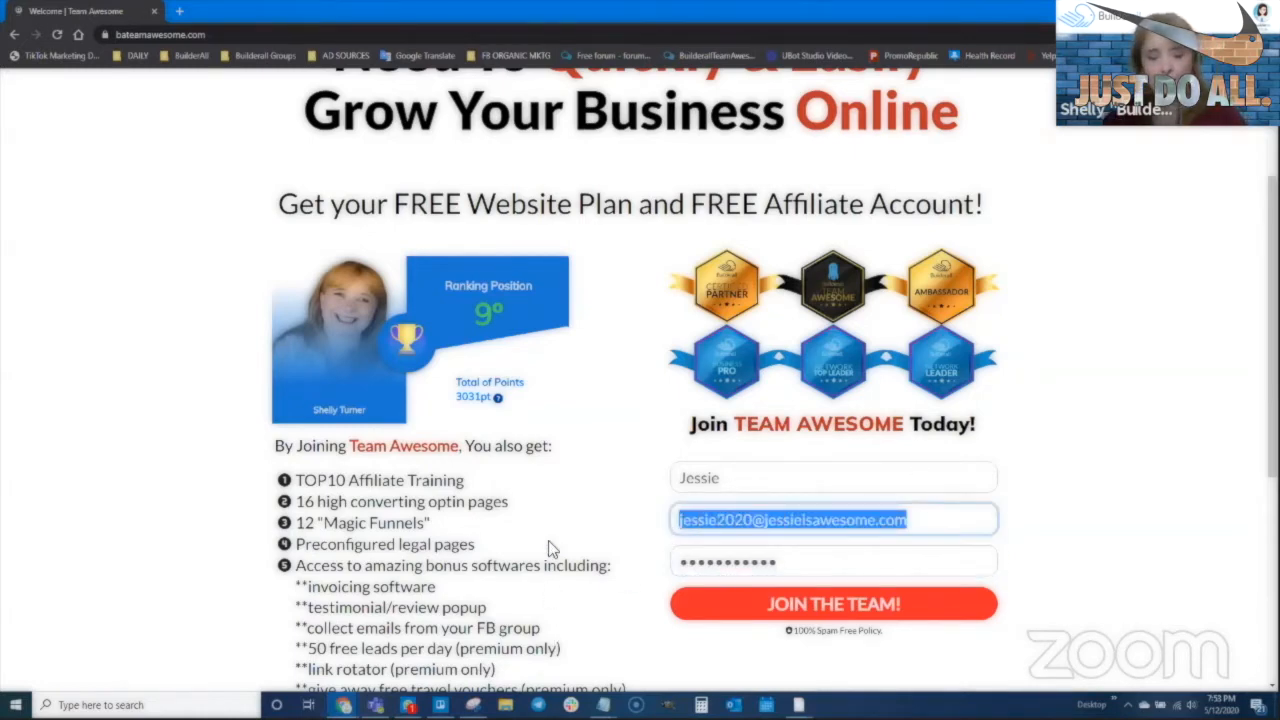
left_click(842, 608)
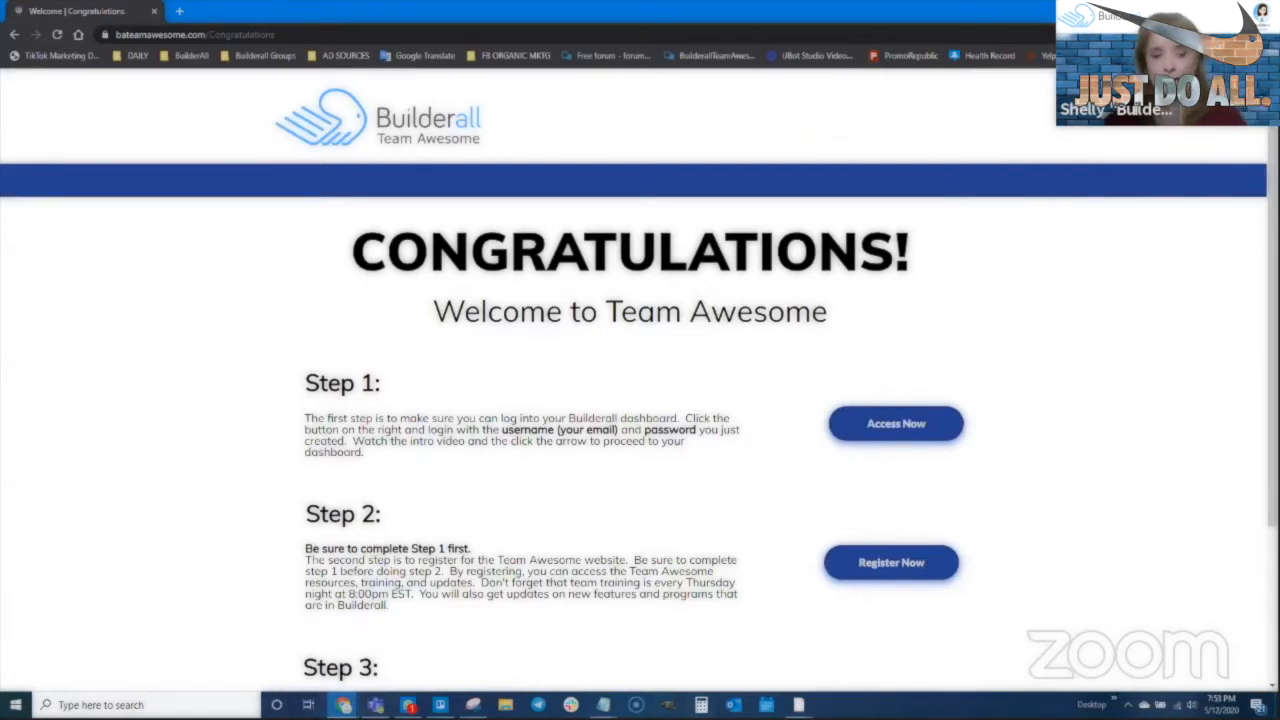
mouse_move(343, 704)
left_click(262, 670)
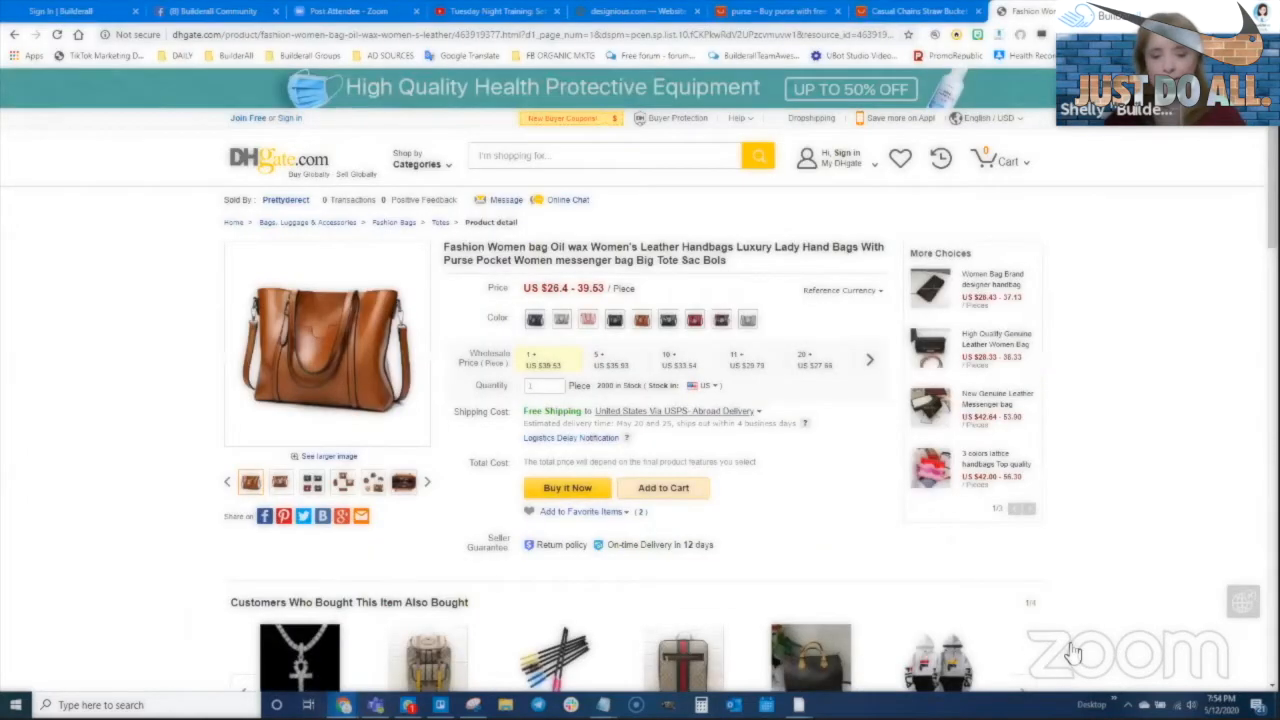
left_click(80, 10)
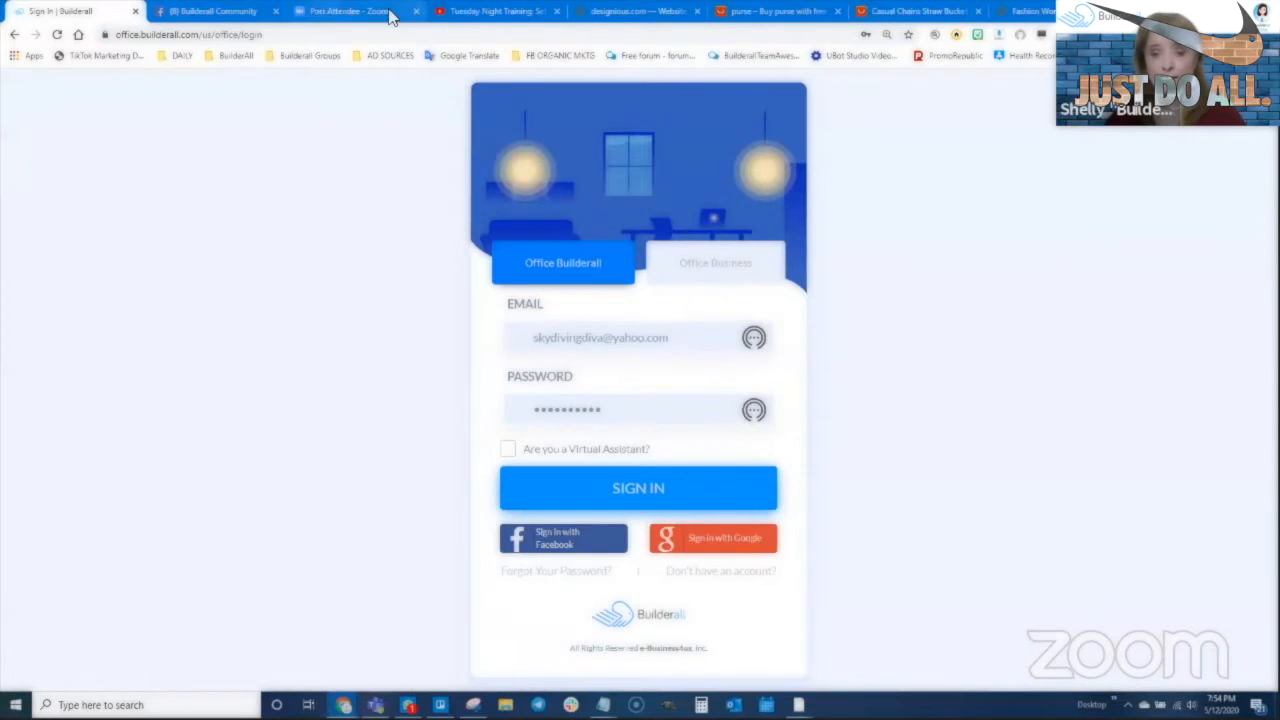
left_click(628, 494)
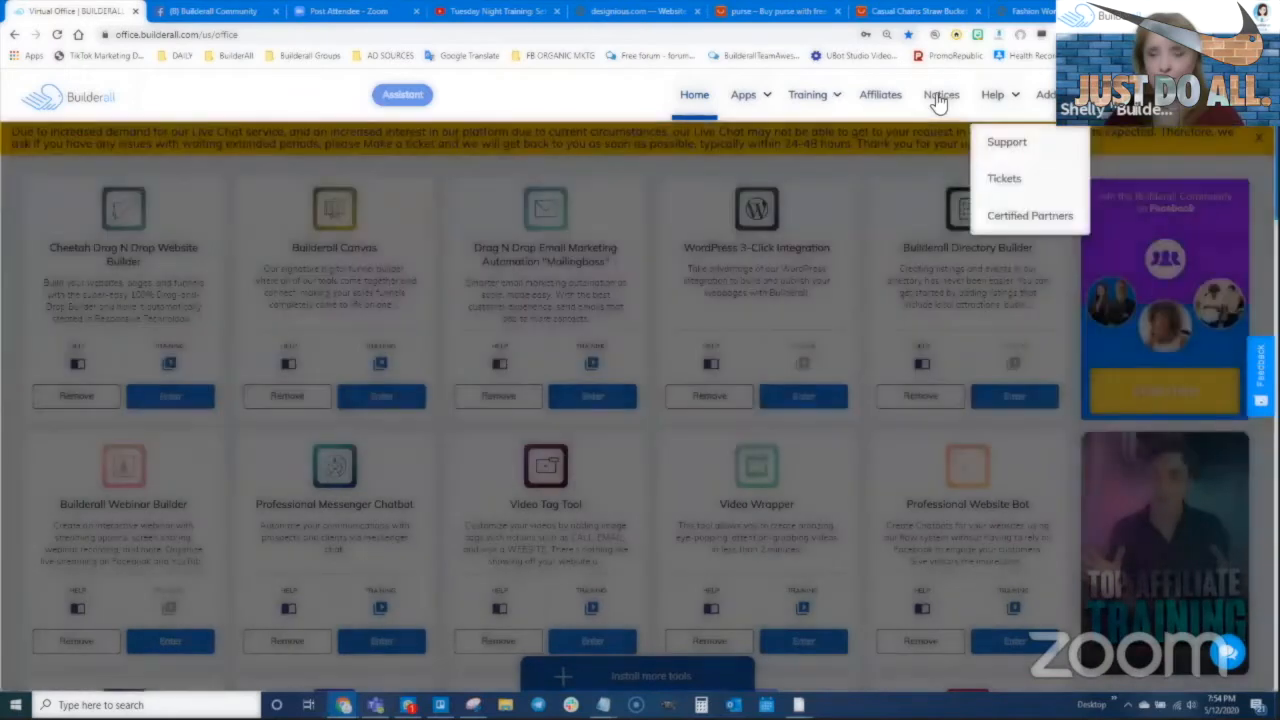
left_click(940, 96)
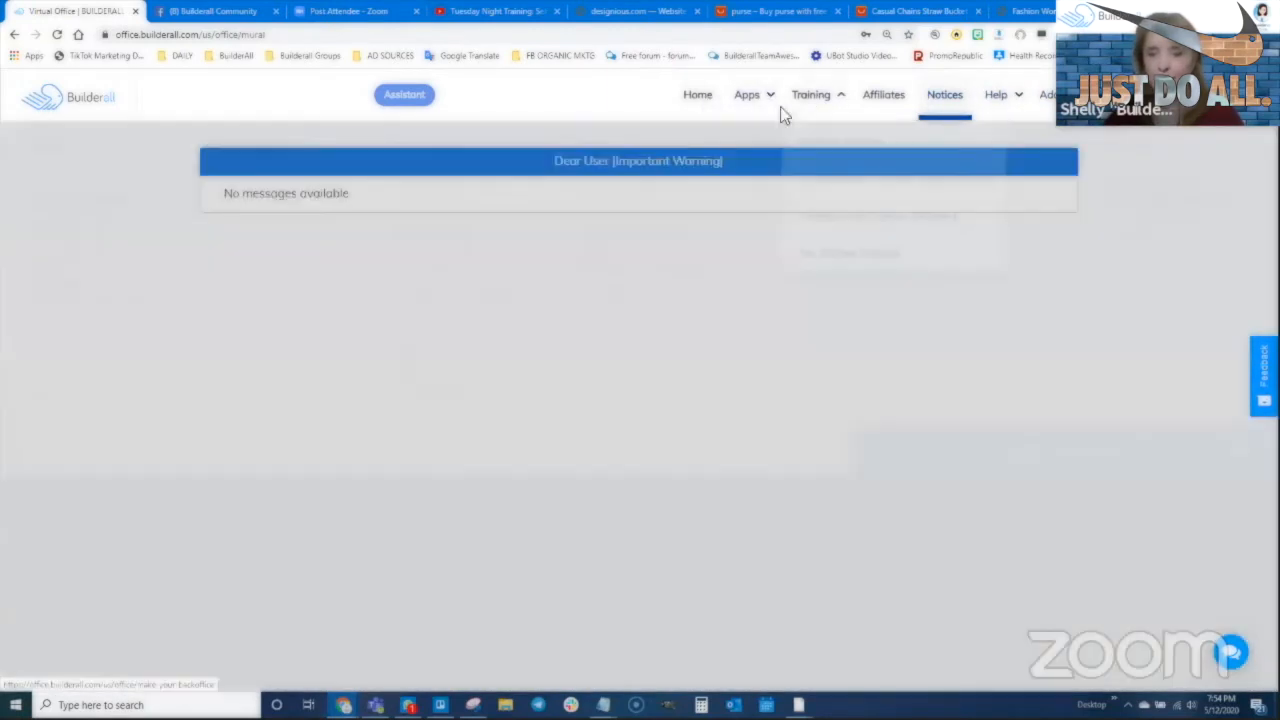
mouse_move(780, 106)
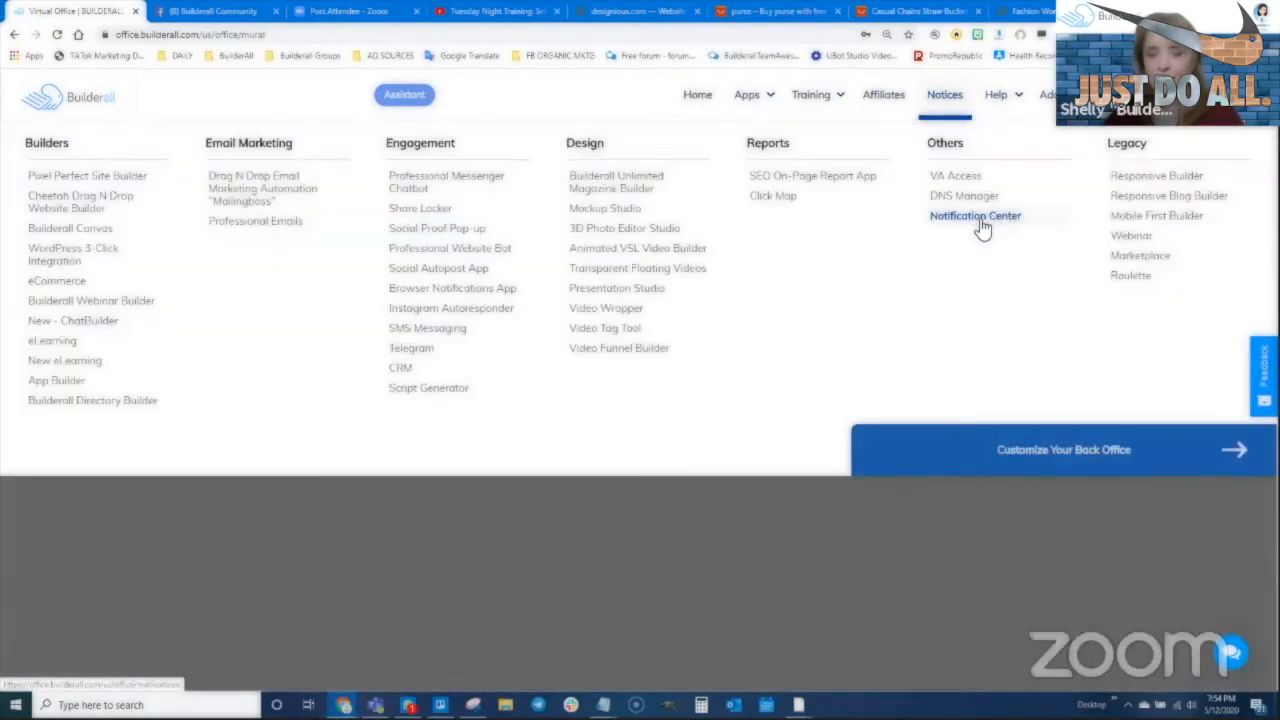
left_click(978, 214)
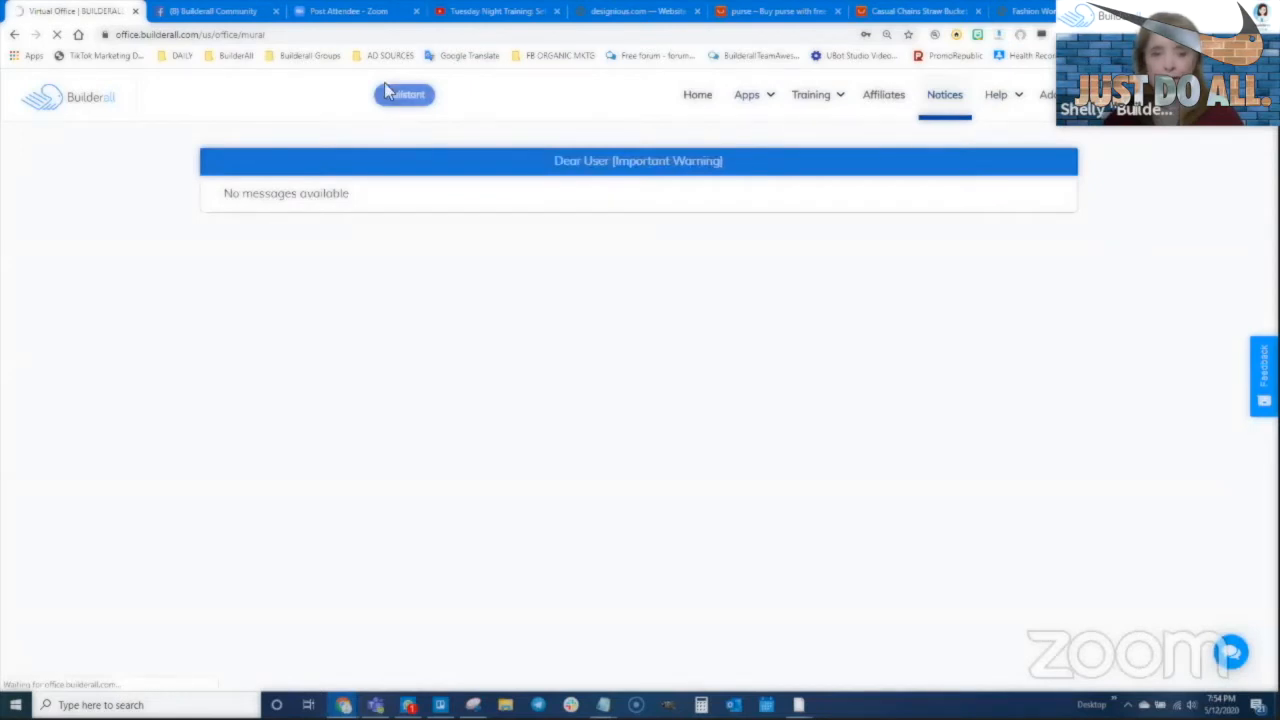
scroll(496, 462, "down", 2)
scroll(502, 472, "up", 2)
scroll(504, 377, "down", 3)
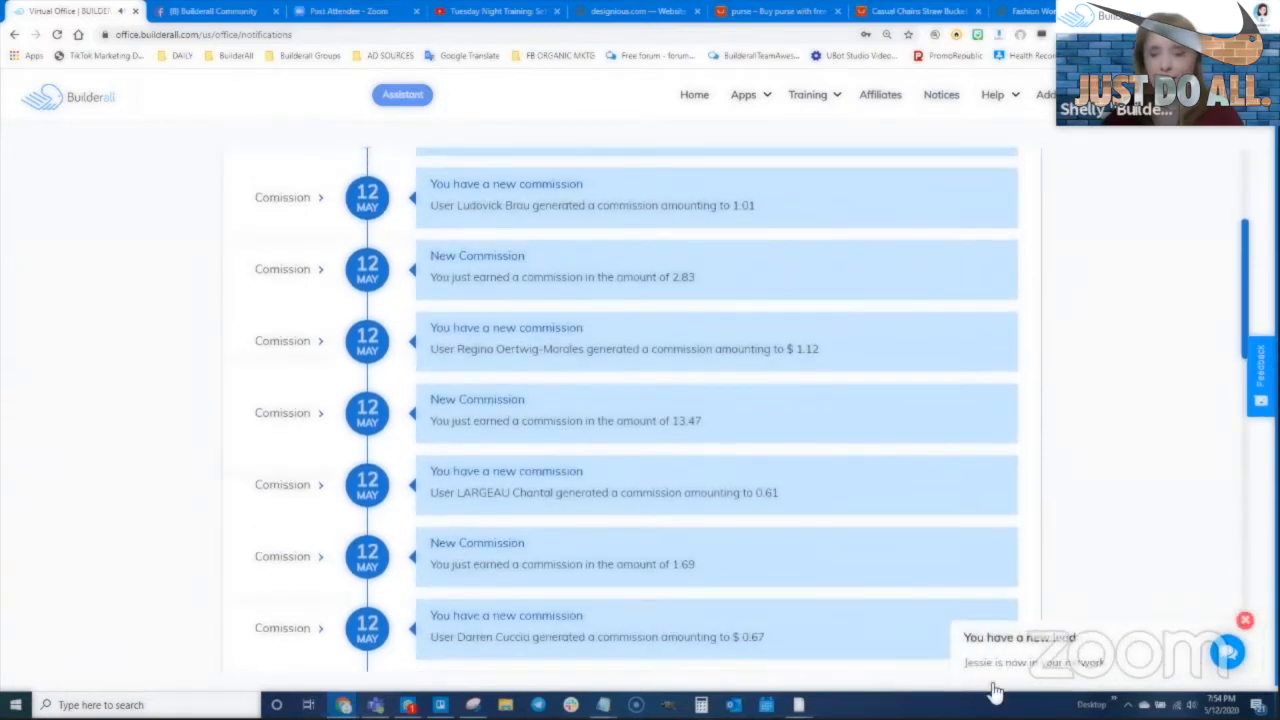
scroll(806, 461, "up", 3)
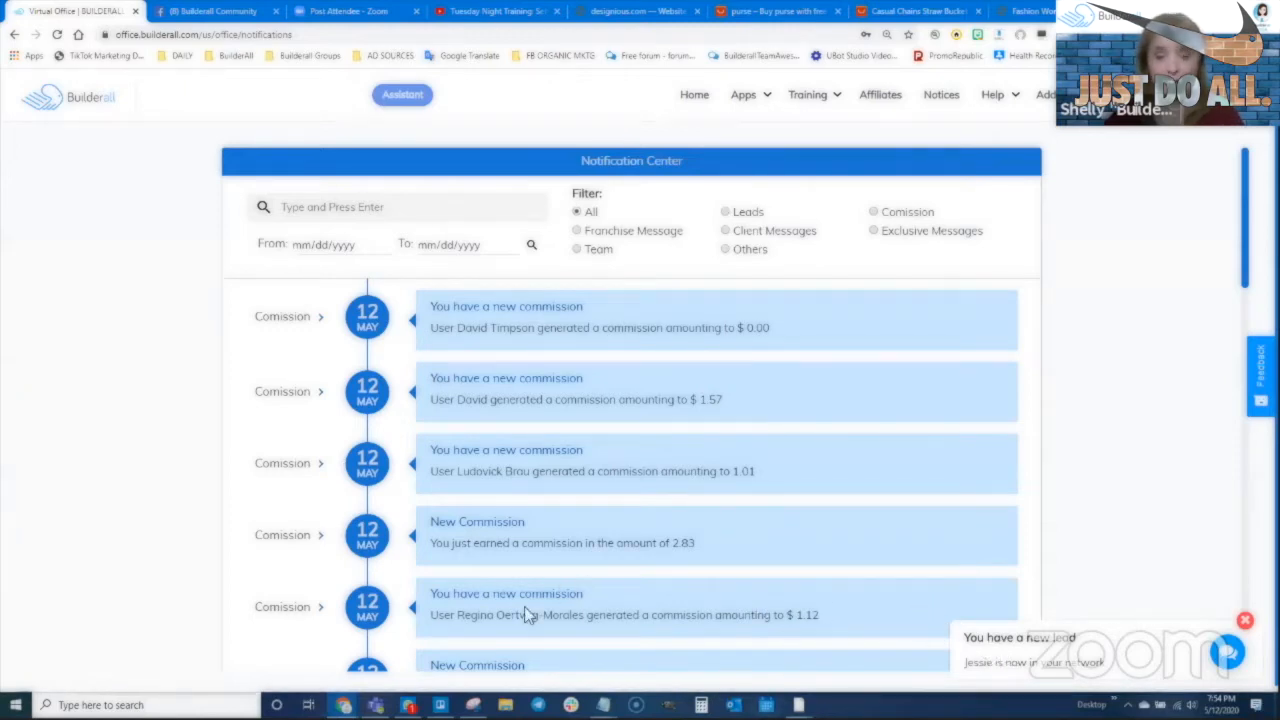
mouse_move(343, 704)
left_click(388, 675)
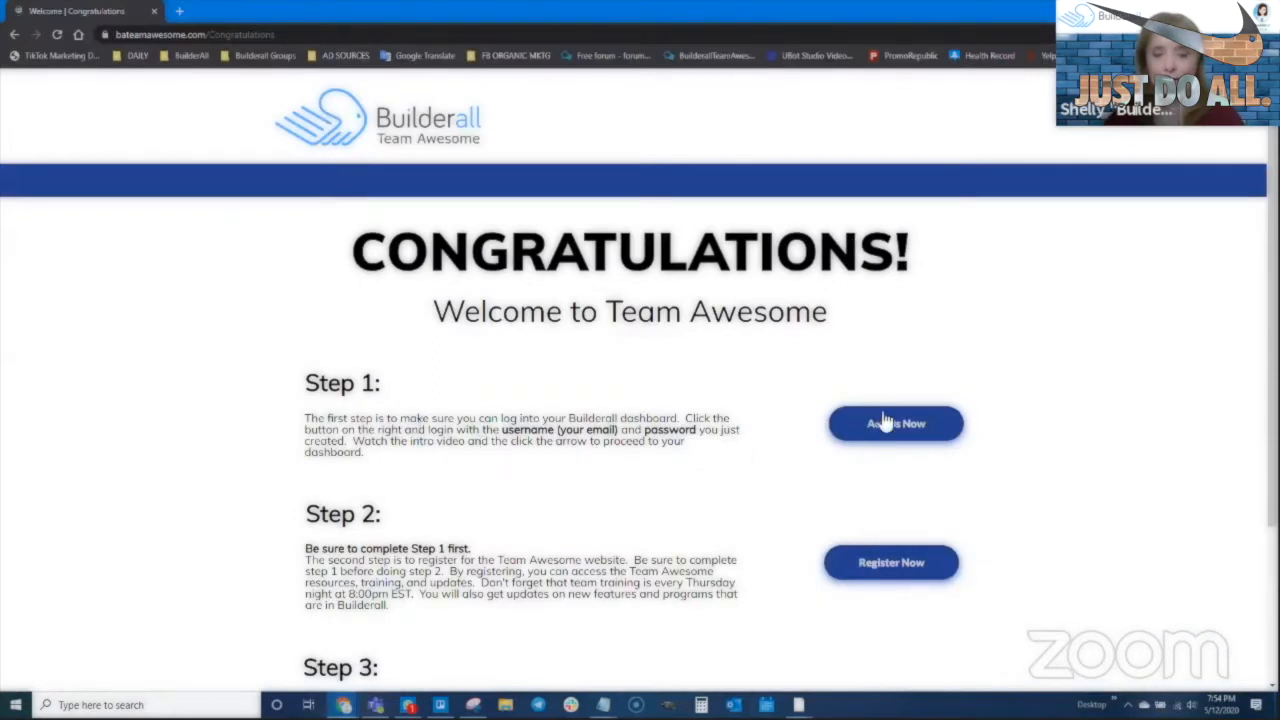
Log in to the new Builderall account with its saved email and password
left_click(873, 565)
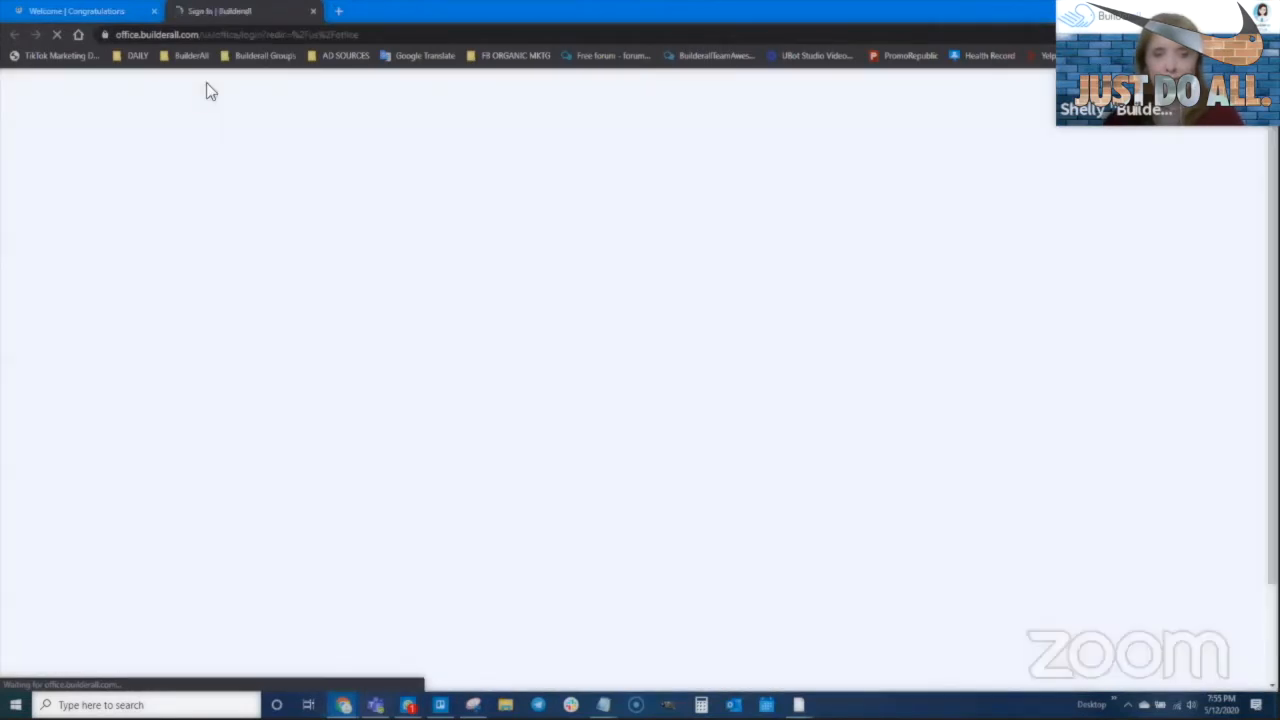
left_click(604, 334)
left_click(614, 406)
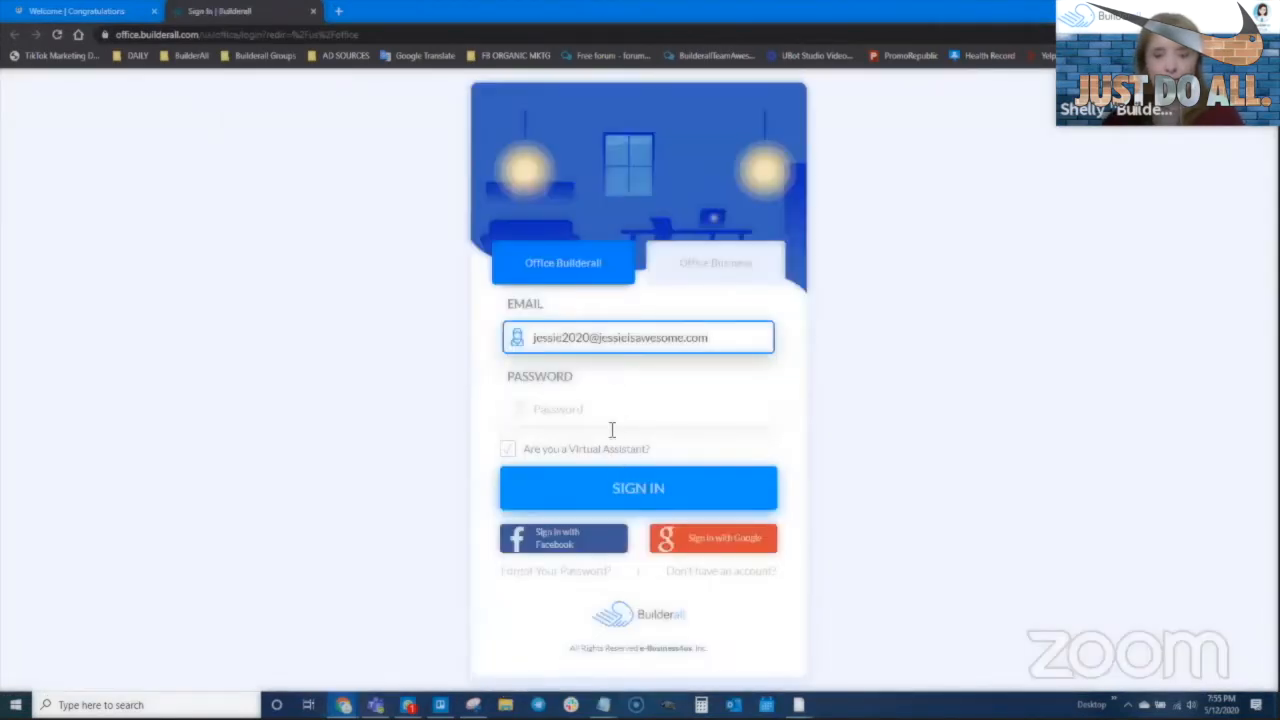
left_click(607, 406)
type("*******")
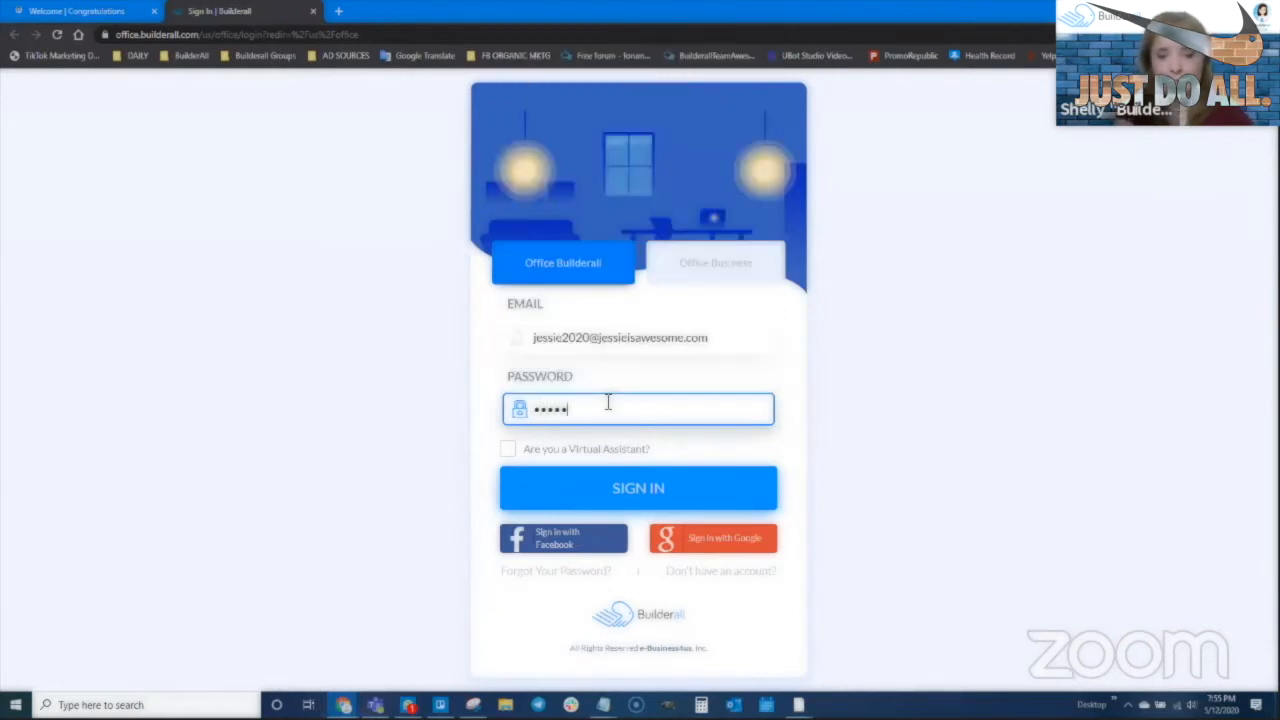
type("*****")
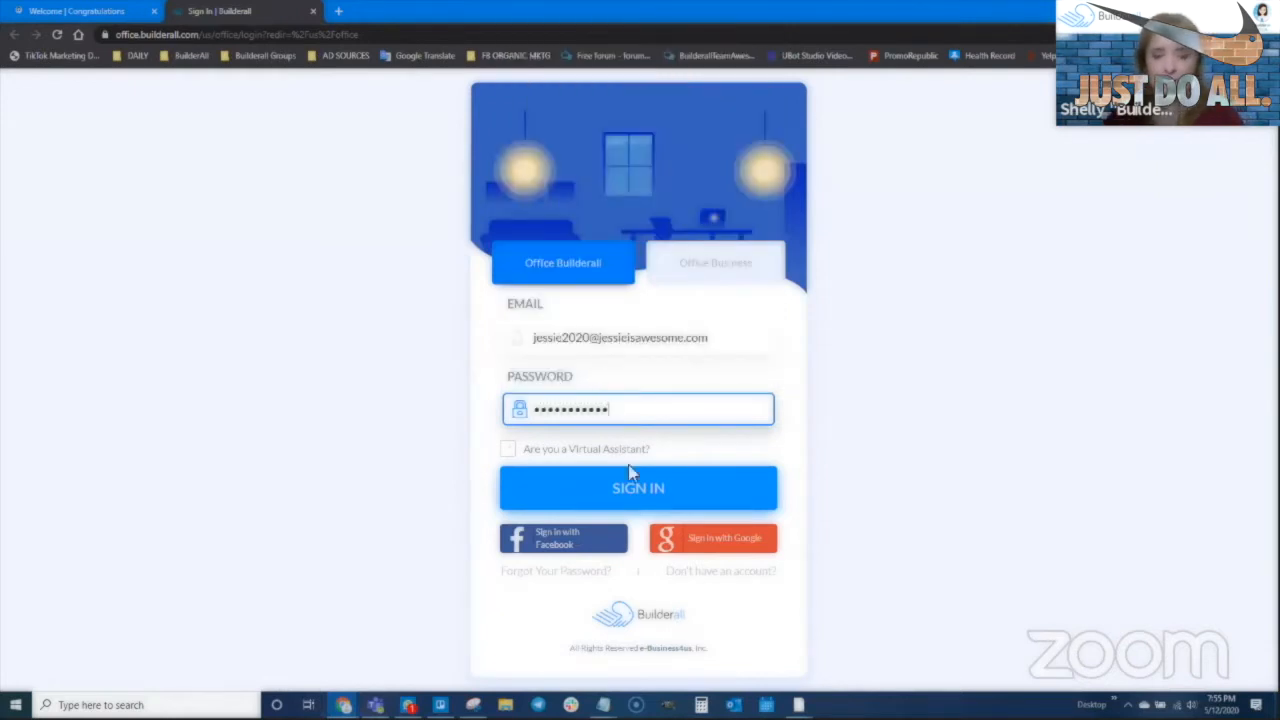
left_click(636, 496)
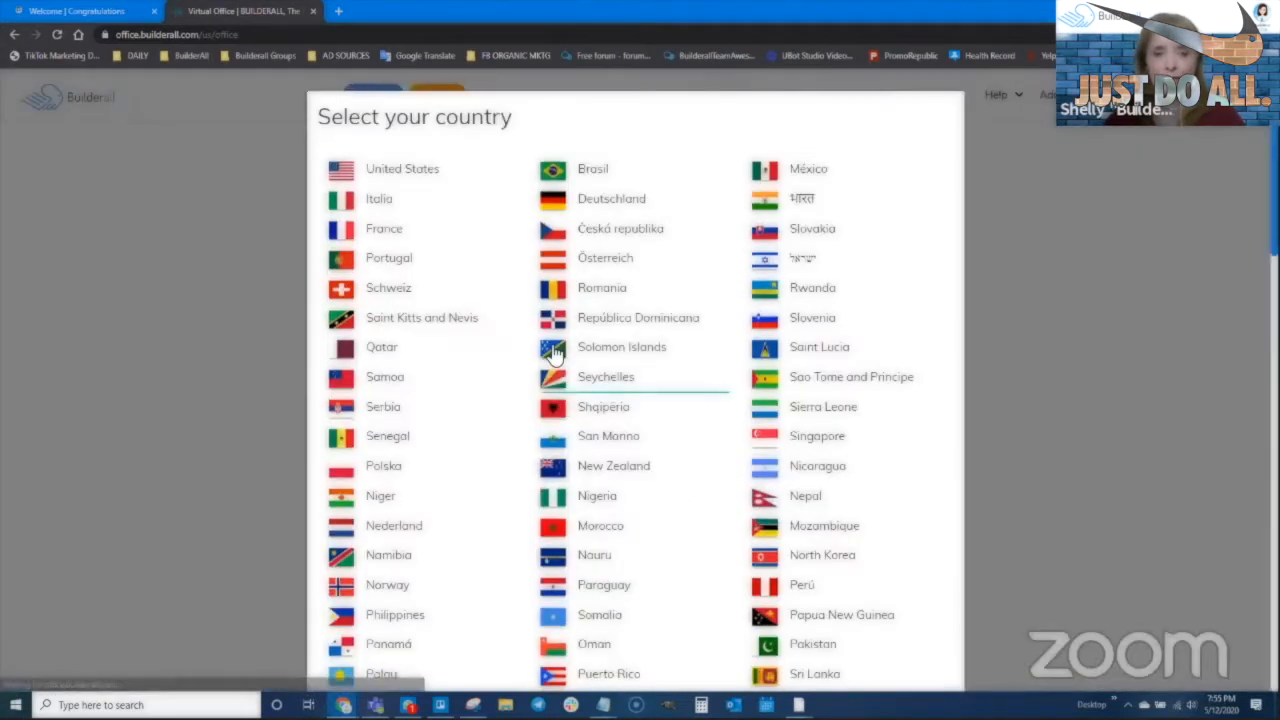
Choose United States, skip the intro and apps tour, and open Cheetah Drag N Drop Website Builder
left_click(411, 173)
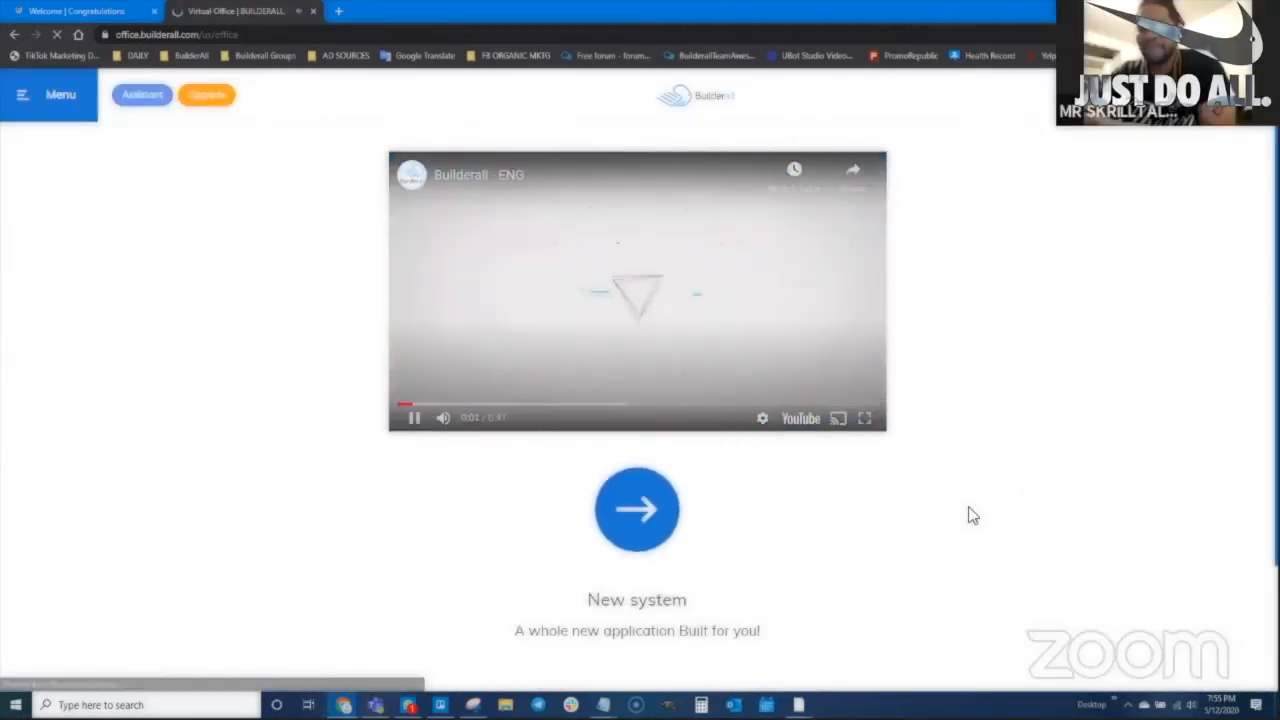
left_click(636, 512)
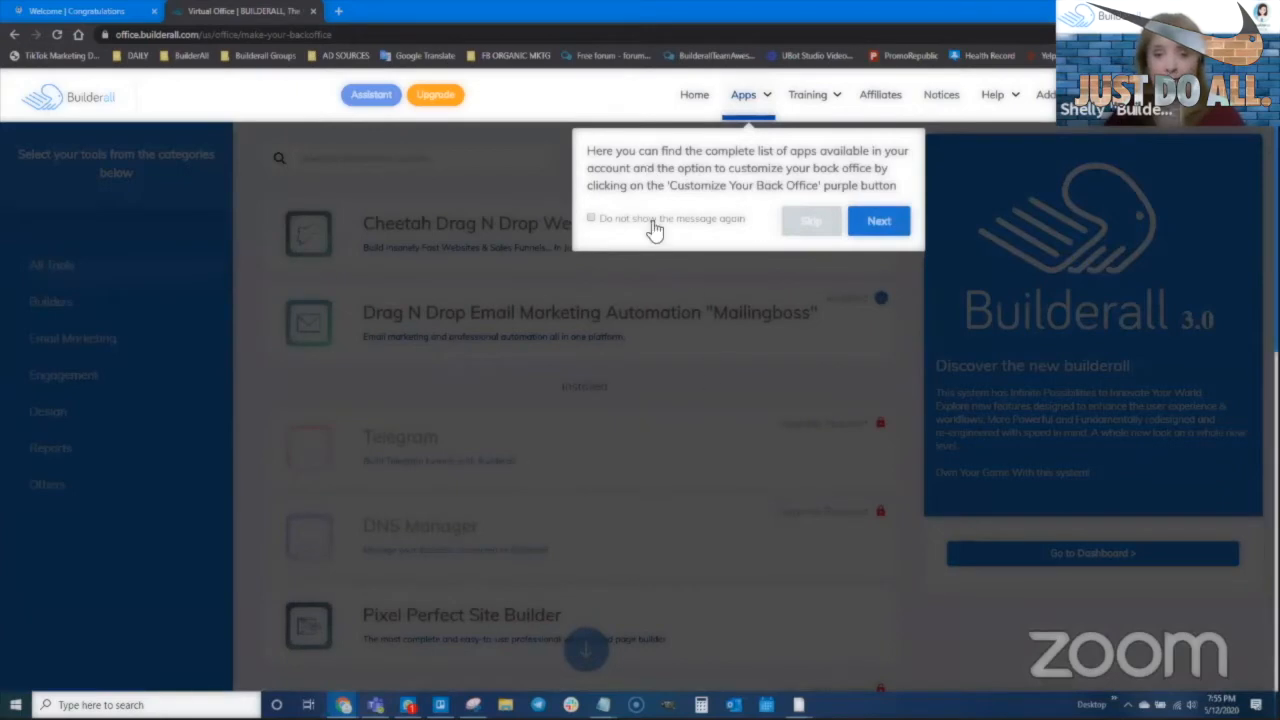
left_click(822, 221)
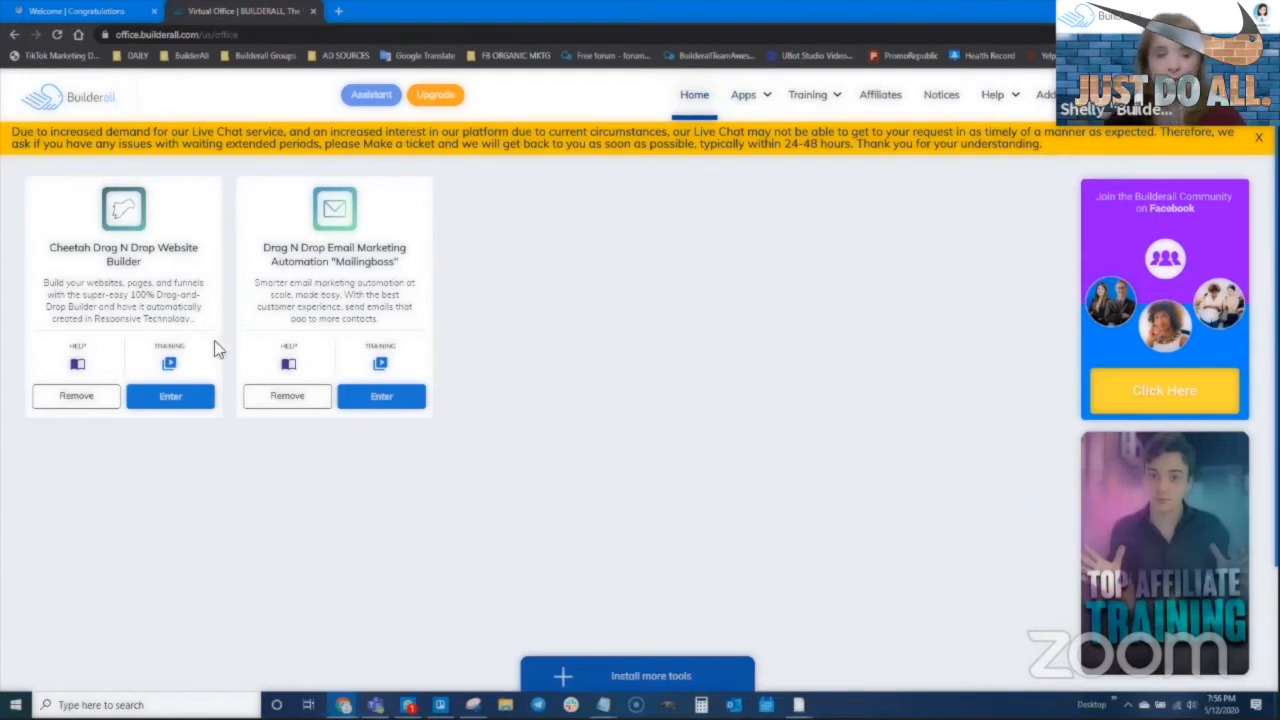
left_click(170, 397)
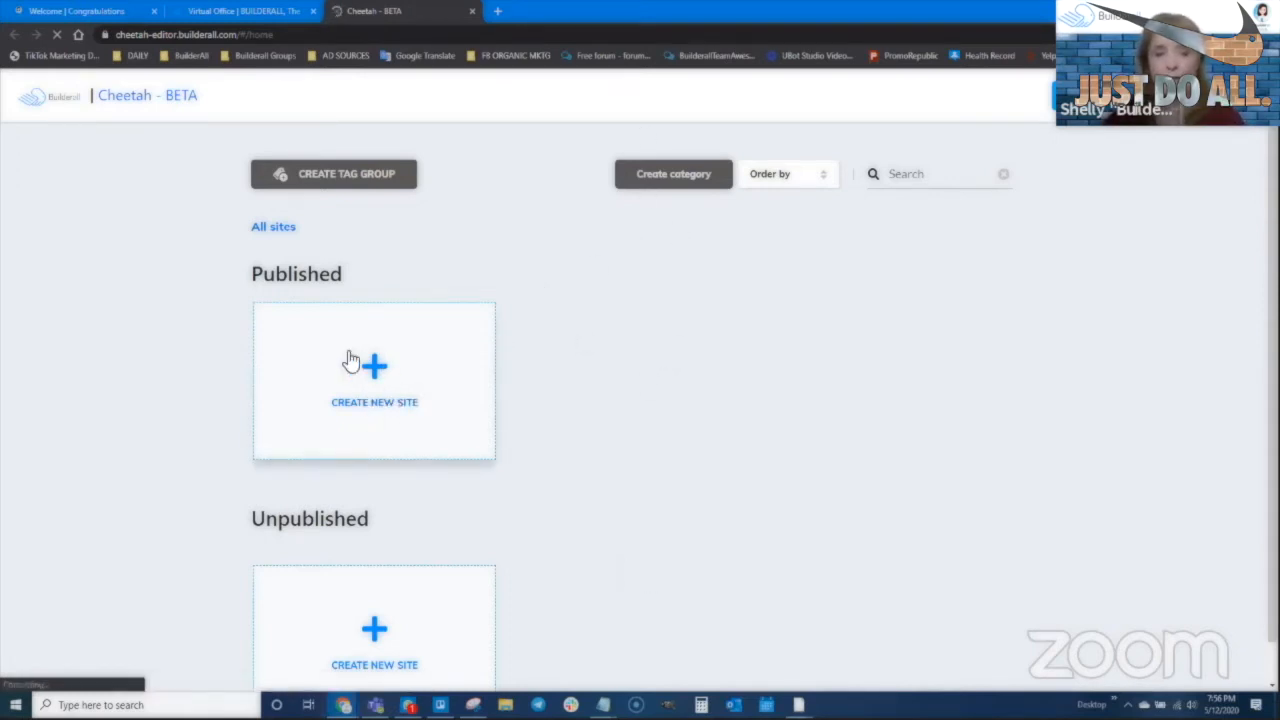
Create a blank-template site titled 'Jessie's Small Store', with that title pasted as its description
left_click(378, 375)
left_click(480, 310)
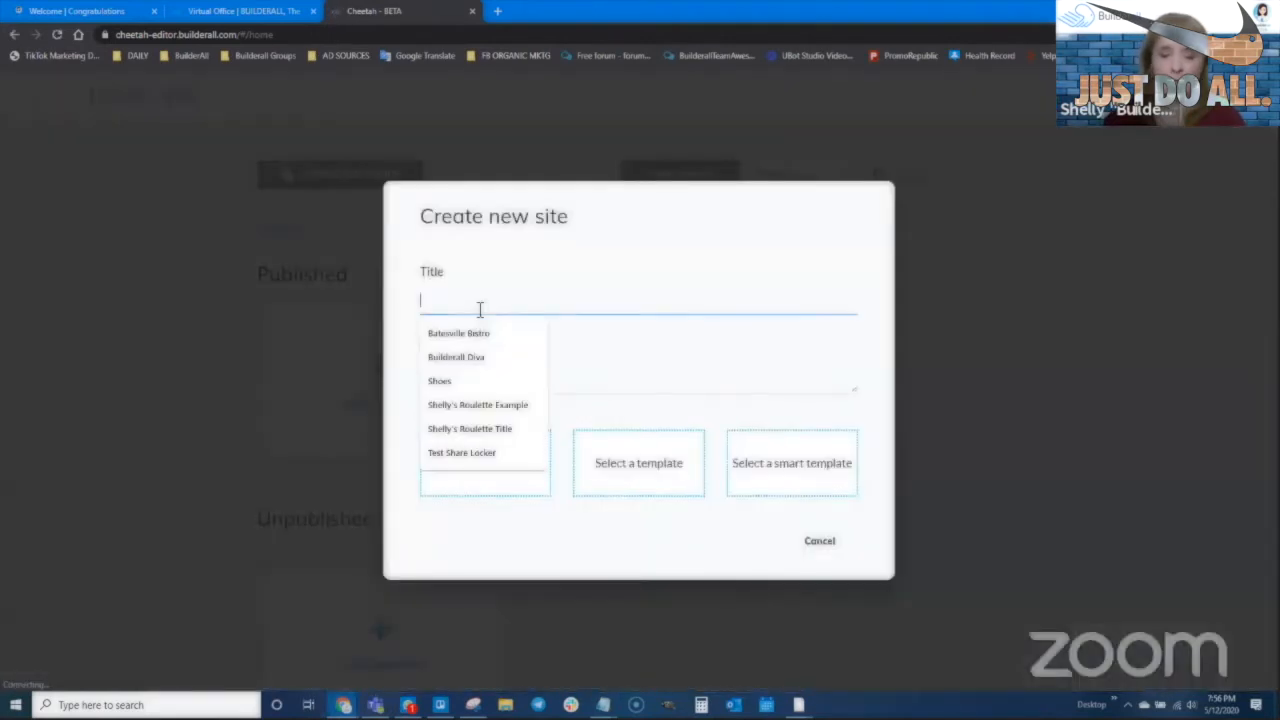
type("Jessie's Small Store")
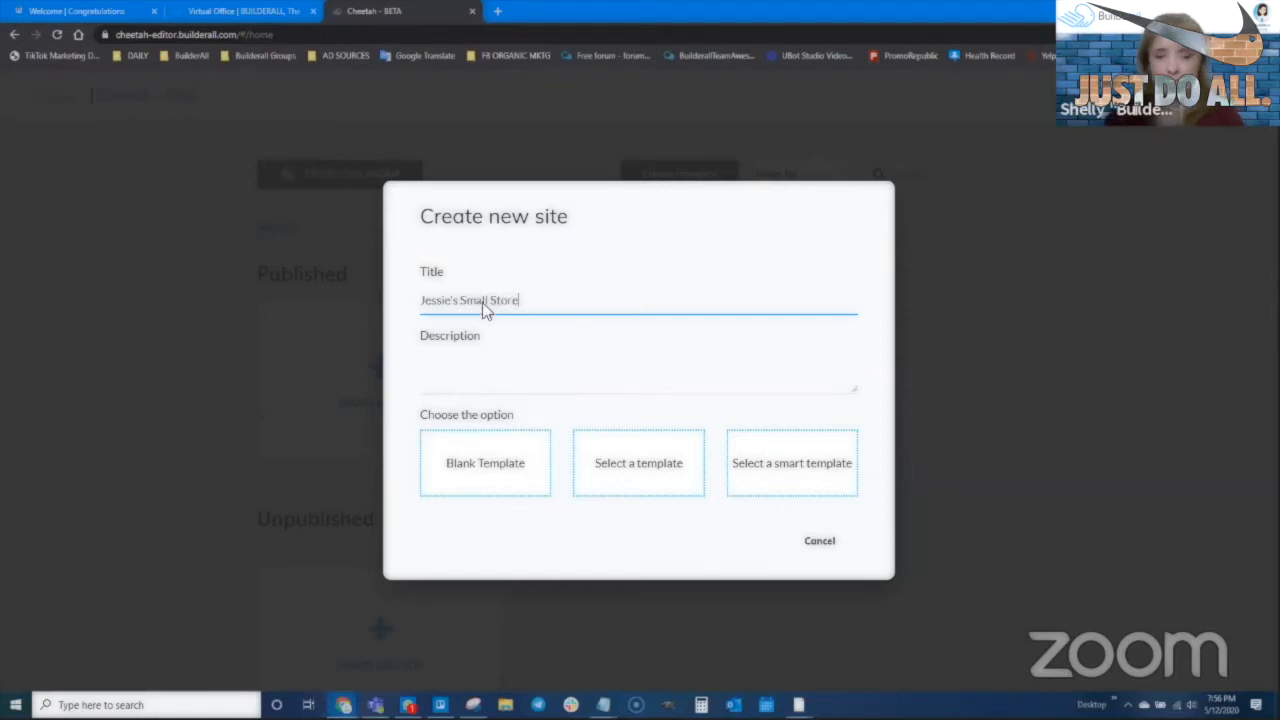
left_click_drag(543, 294, 411, 297)
key("ctrl+c")
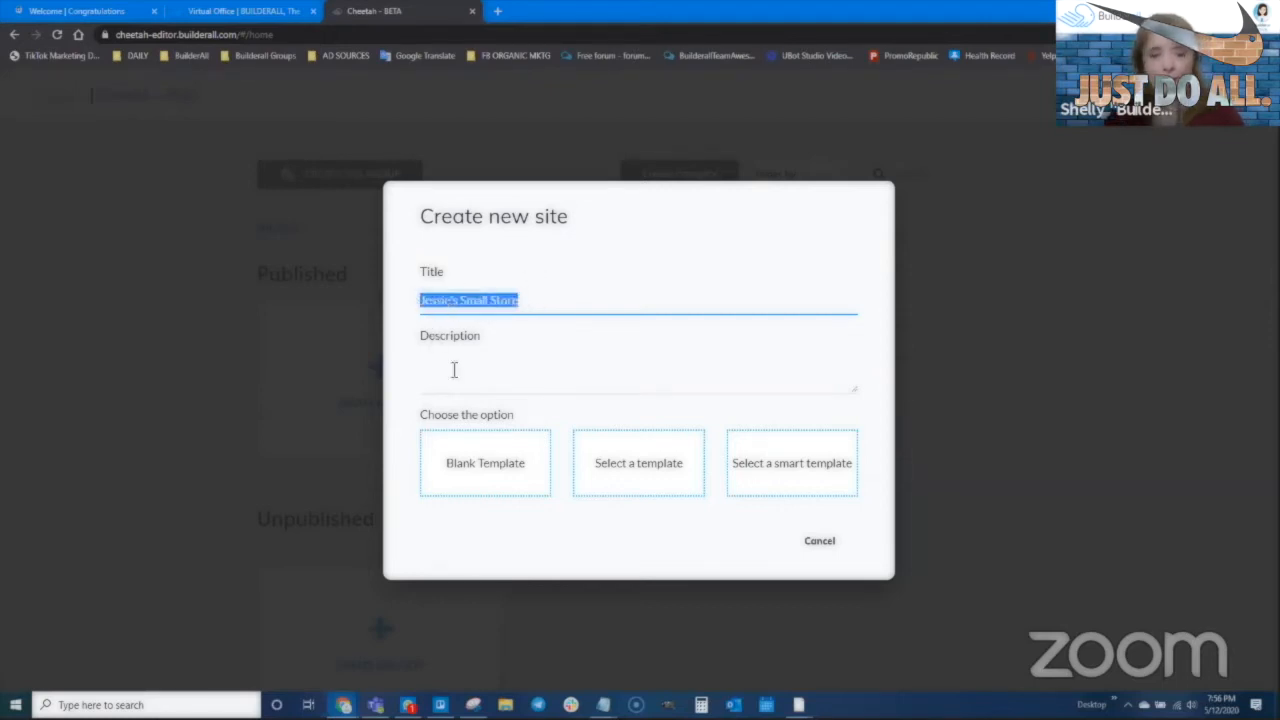
left_click(453, 370)
key("ctrl+v")
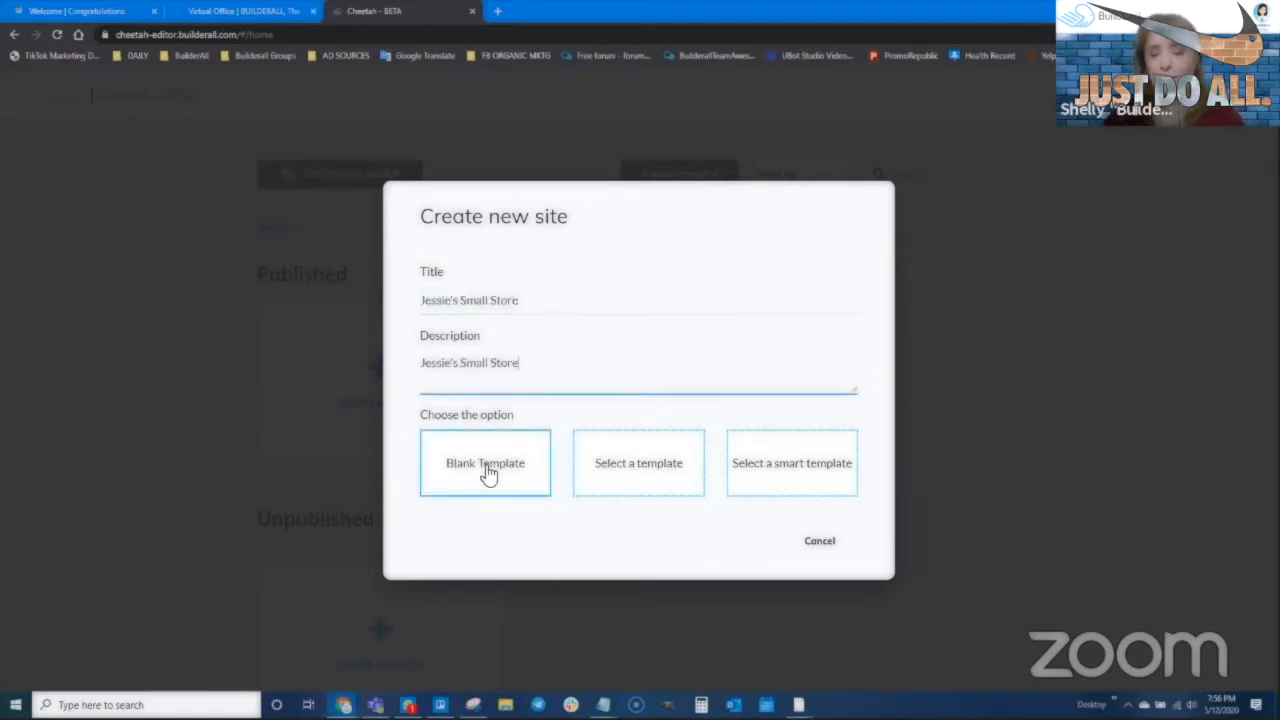
left_click(487, 474)
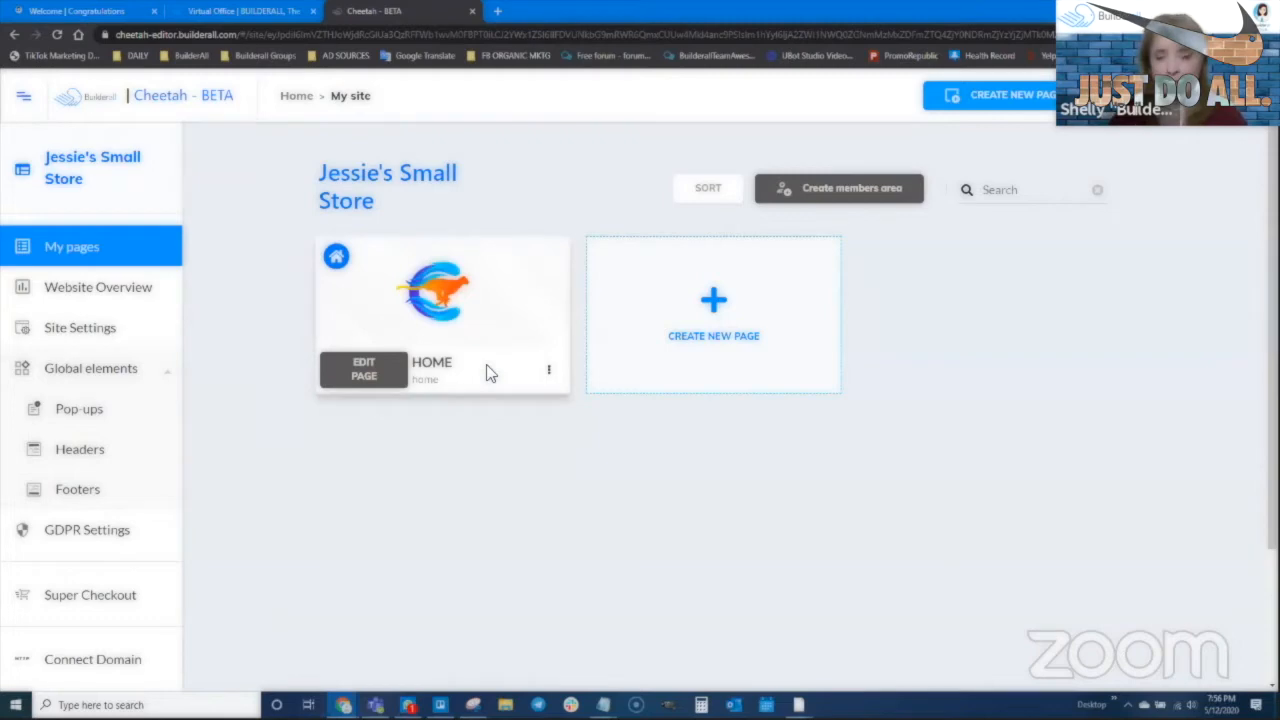
Add a 'Thank you' page with title and description 'thank you', then edit the HOME page
left_click(716, 306)
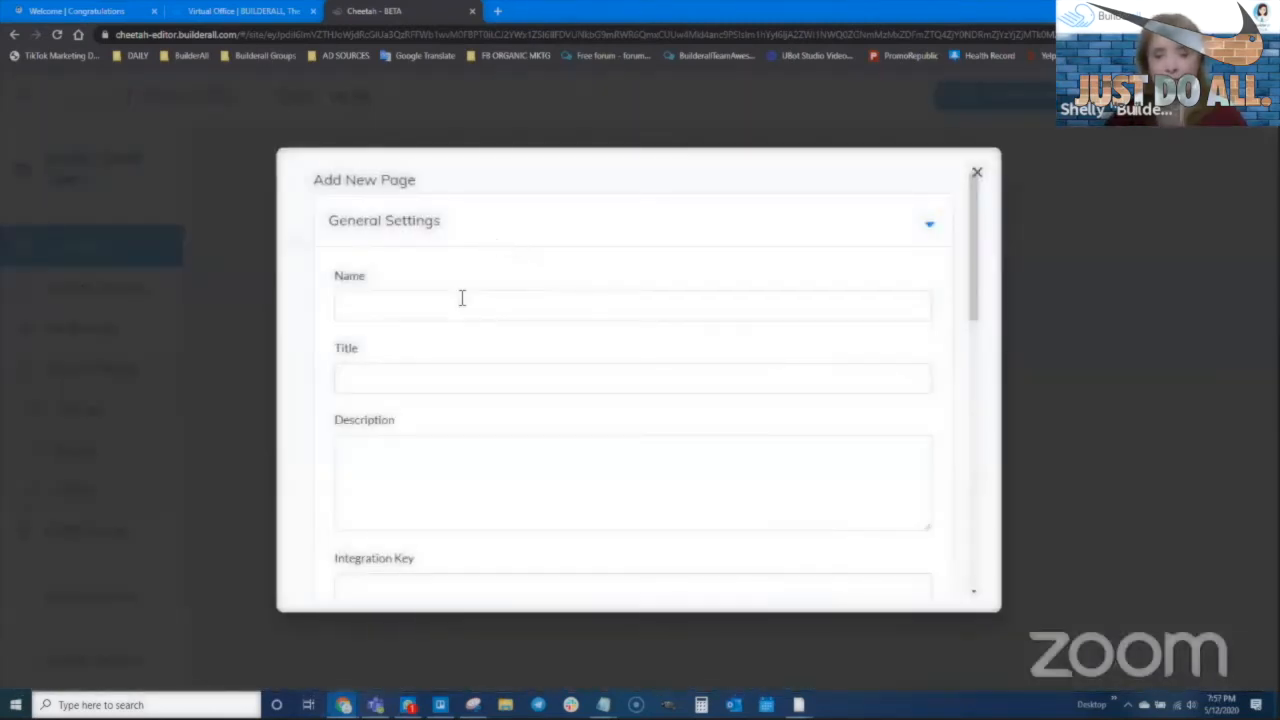
type("Thank you")
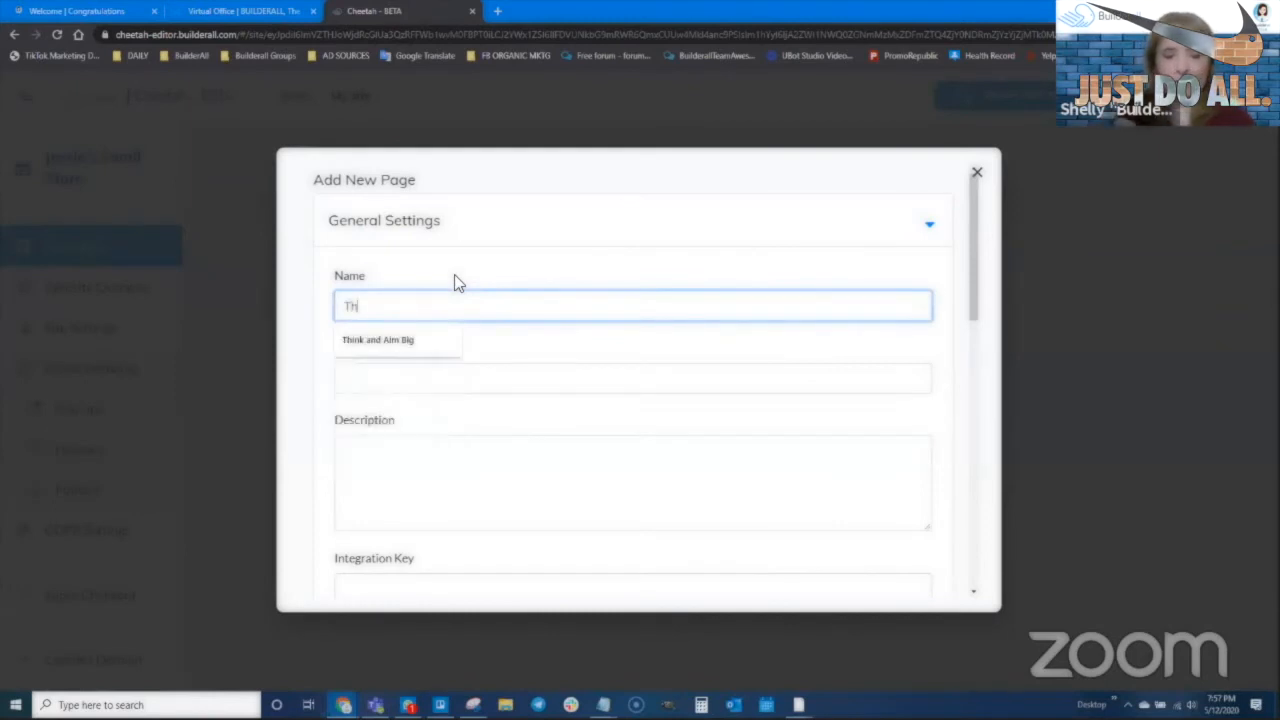
key("Tab")
type("thank you")
key("Tab")
type("thank you")
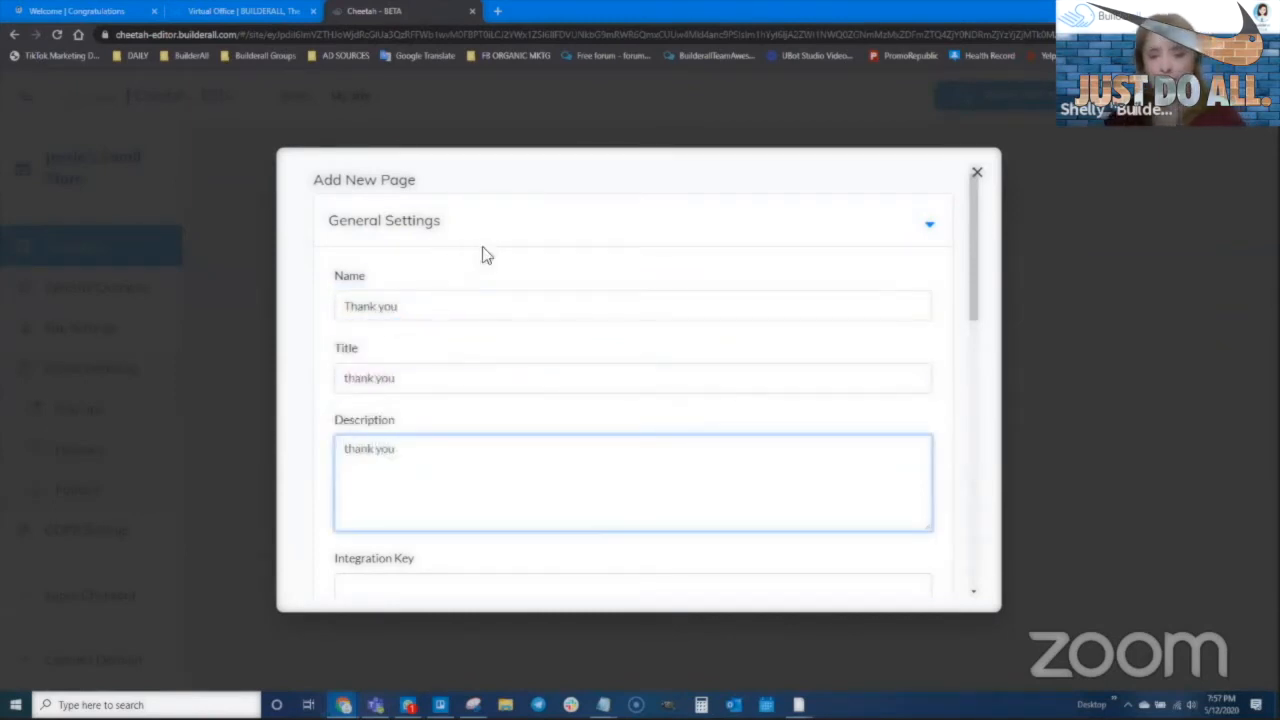
scroll(740, 441, "down", 3)
scroll(740, 441, "down", 5)
left_click(900, 571)
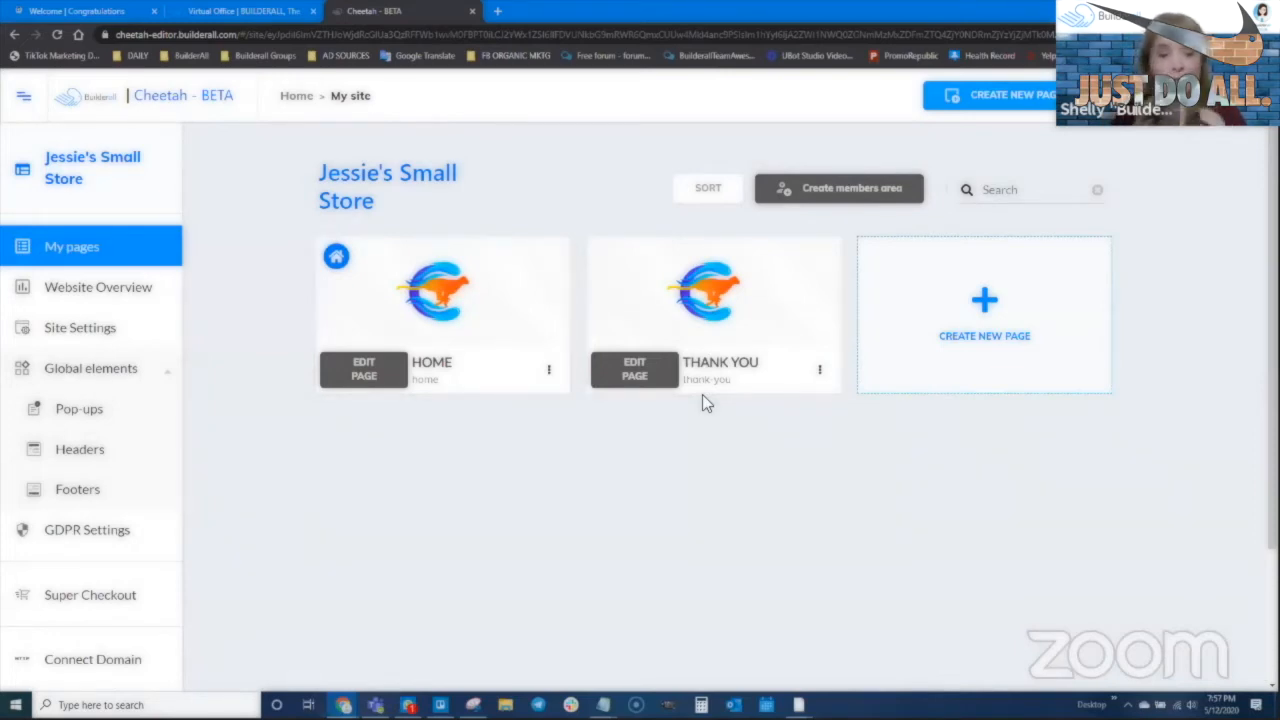
left_click(364, 372)
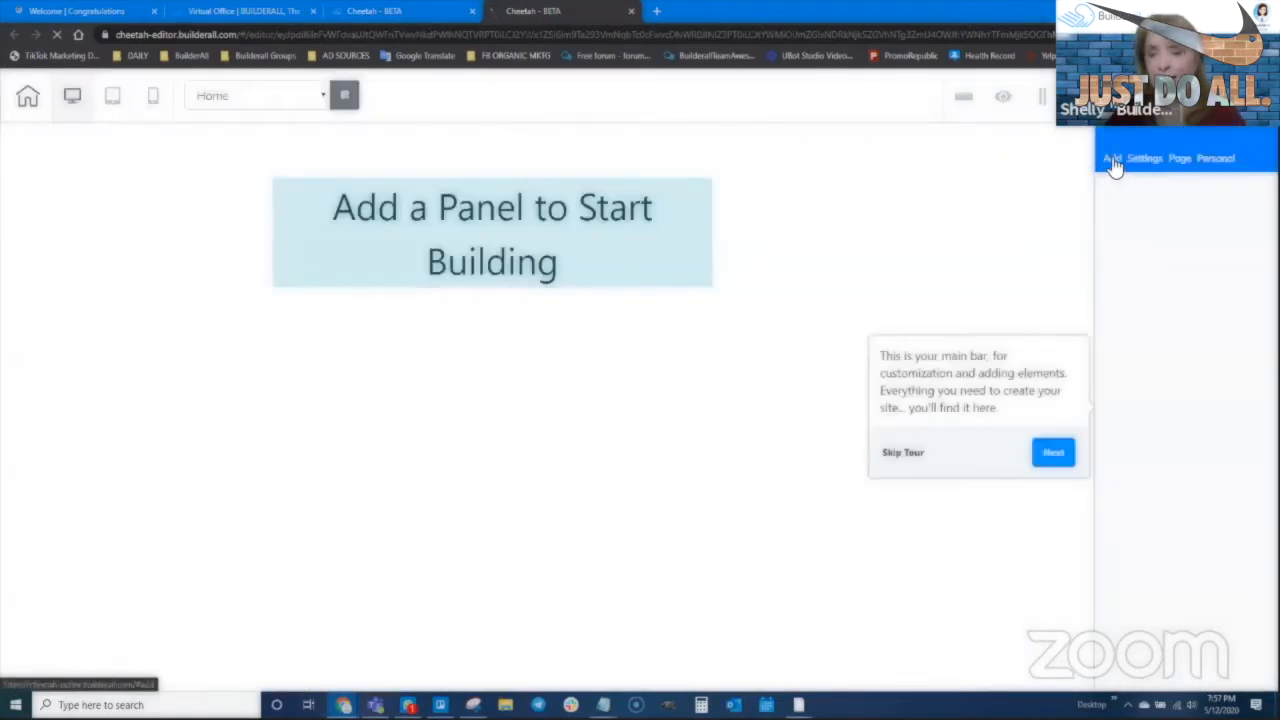
Add a blank panel, change its text to 'Jessie's Small Store', and shorten the panel
left_click(1113, 163)
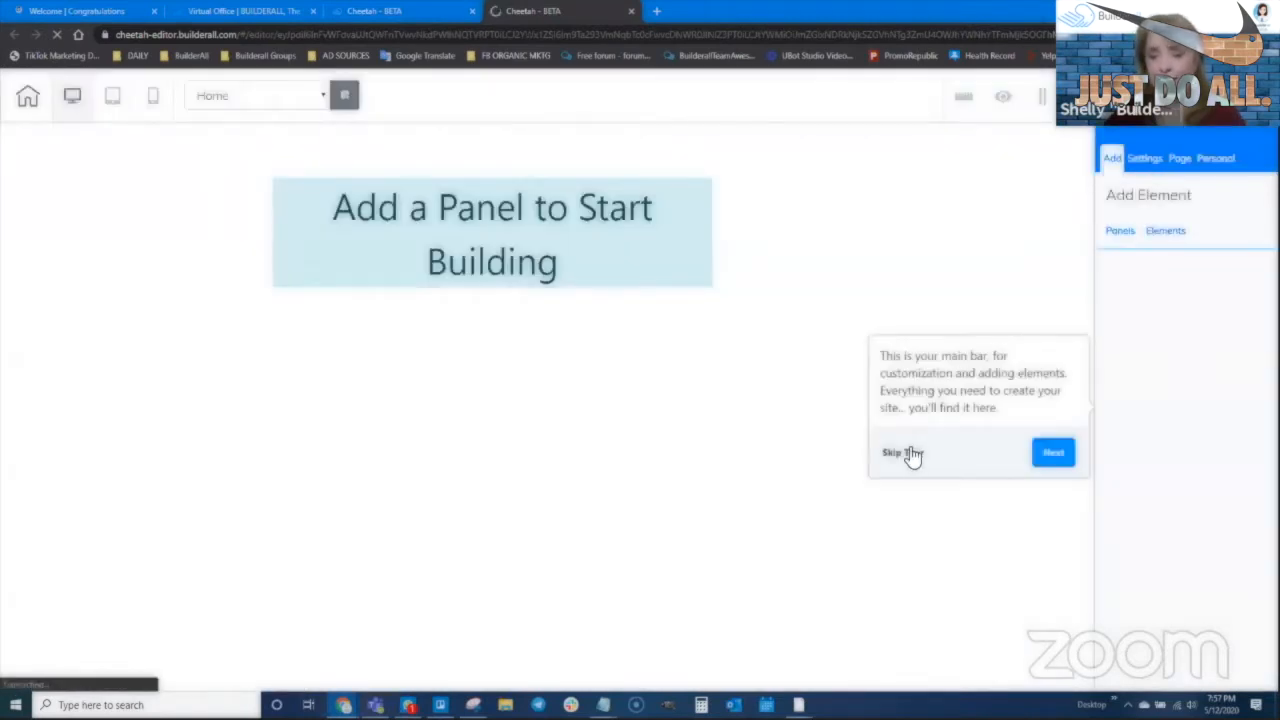
left_click(905, 452)
left_click(1118, 237)
left_click(1178, 290)
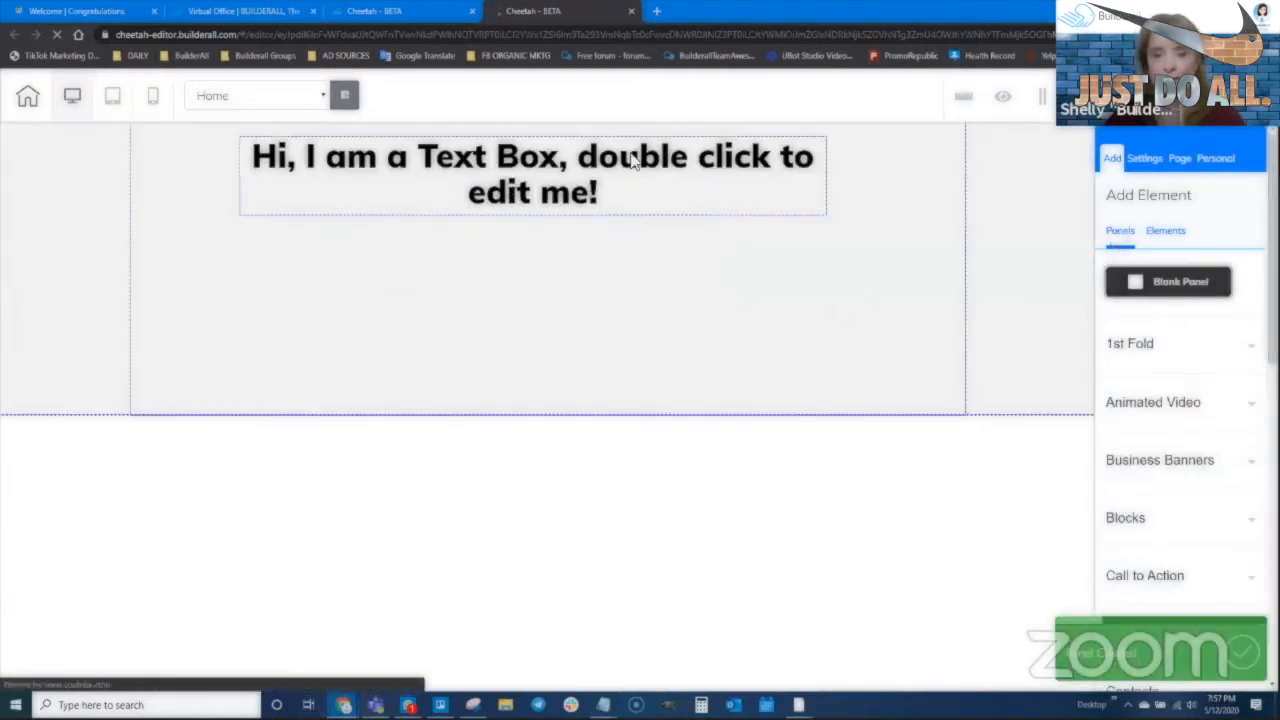
left_click(626, 156)
double_click(632, 160)
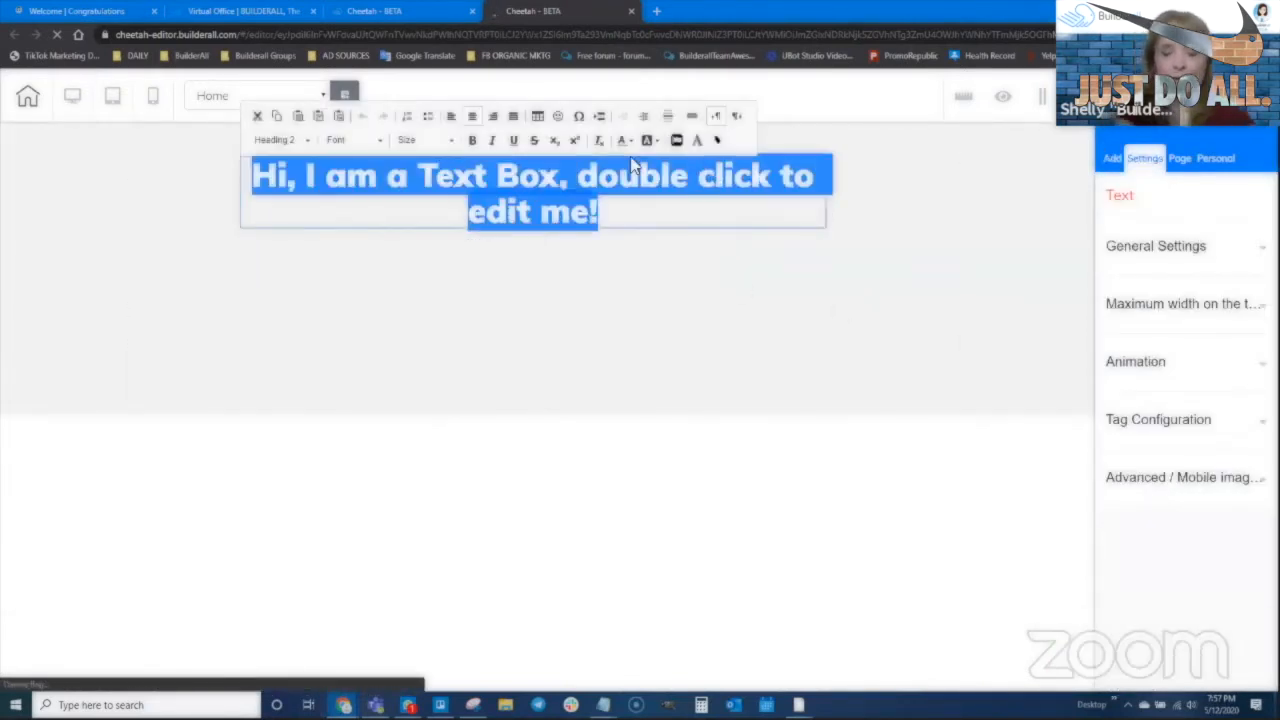
type("Jessie's Small Store")
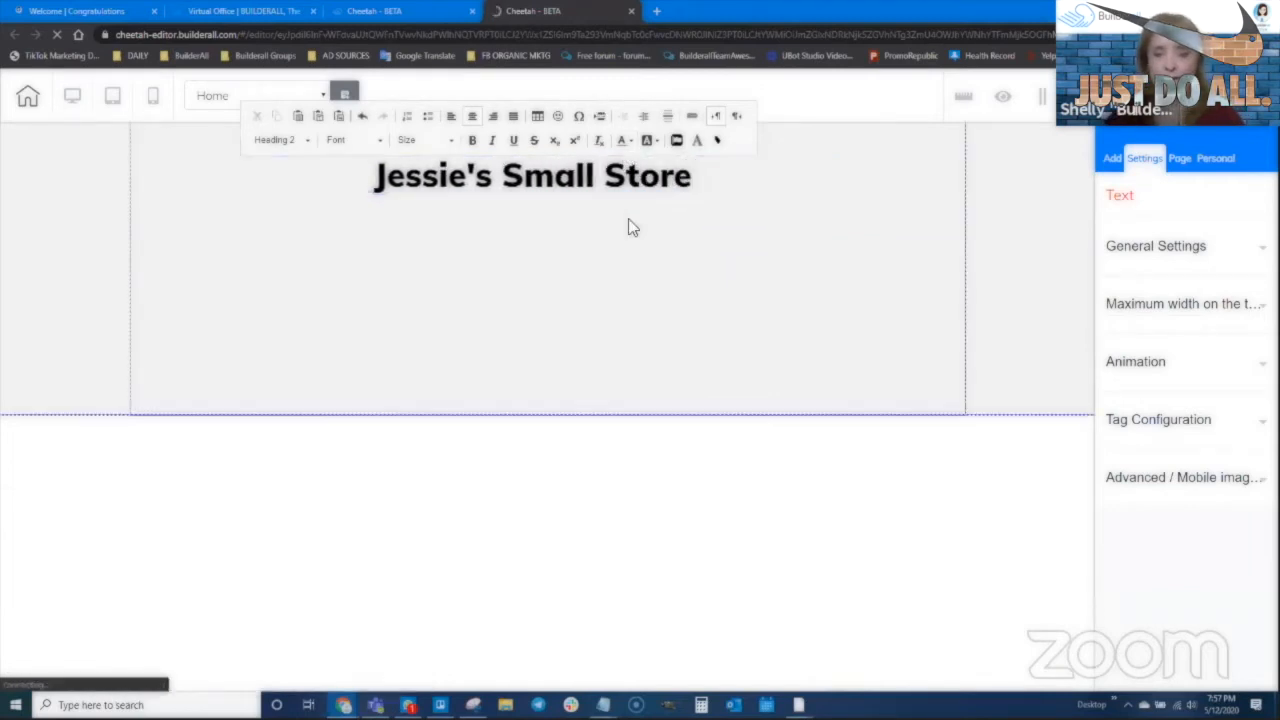
left_click(549, 360)
left_click_drag(552, 415, 554, 268)
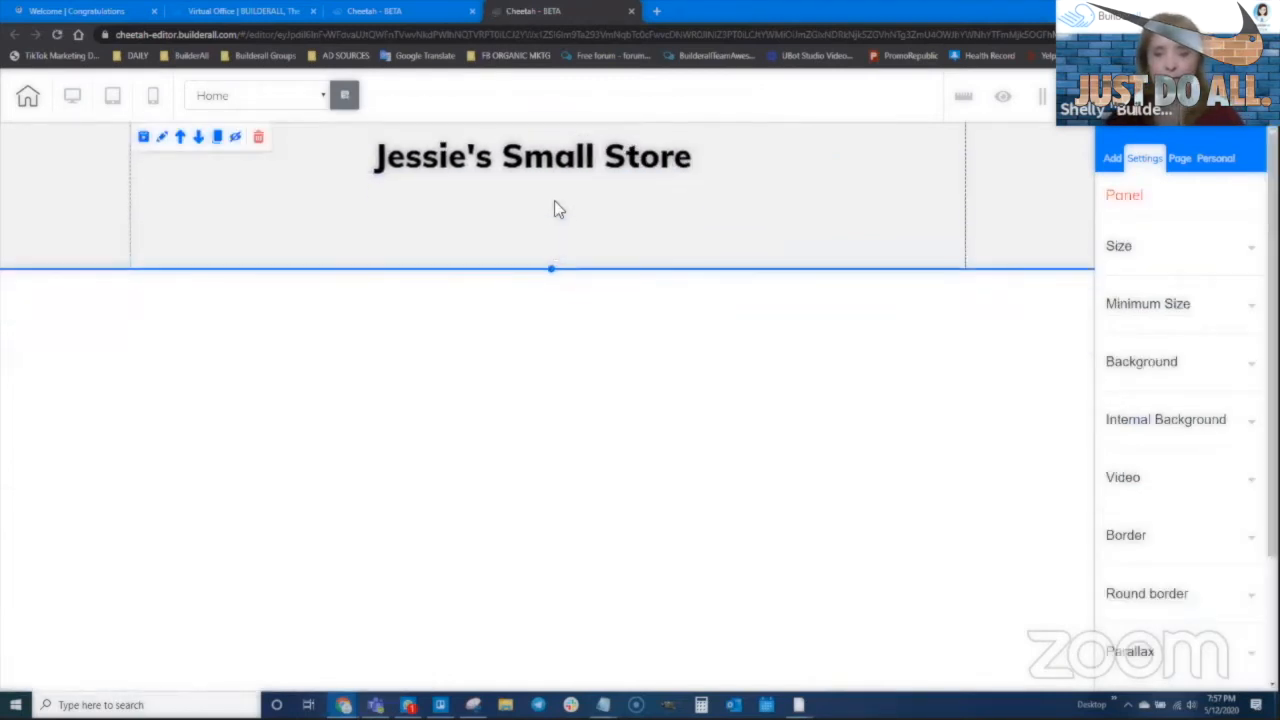
Add a second blank panel below, delete its placeholder text box, and switch browser windows
left_click(545, 190)
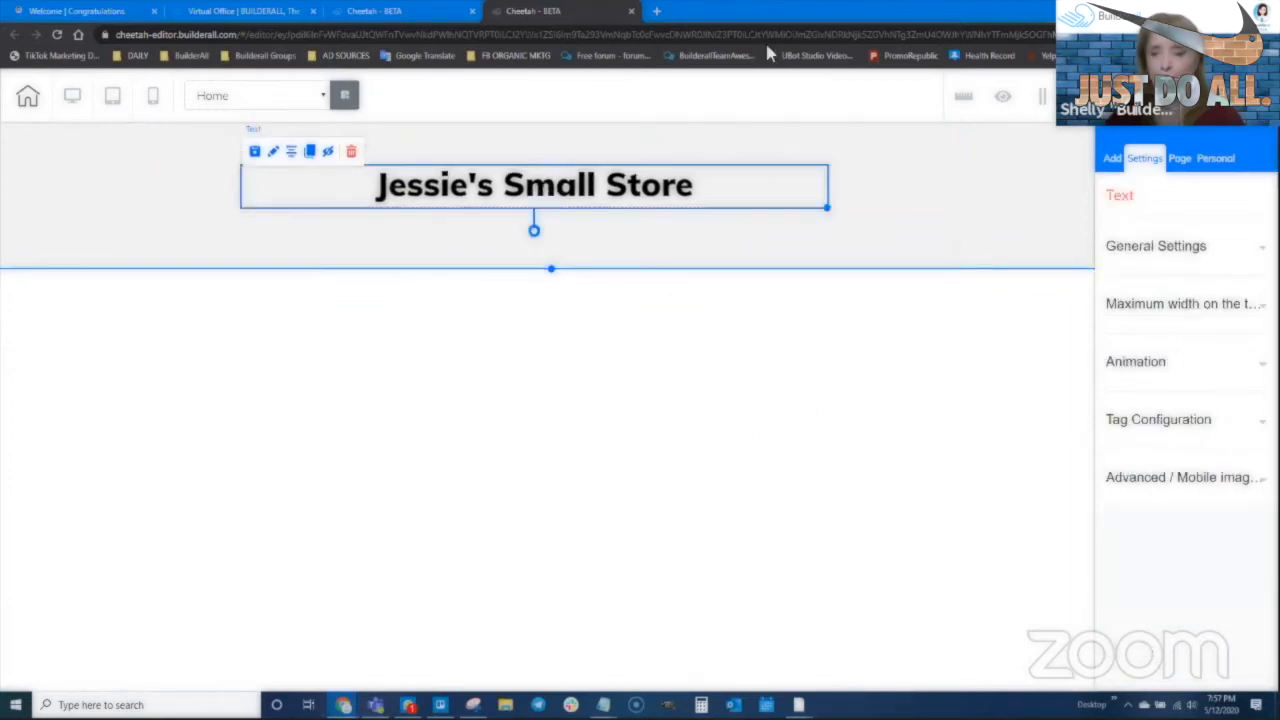
left_click(1112, 159)
left_click(1154, 286)
left_click(697, 313)
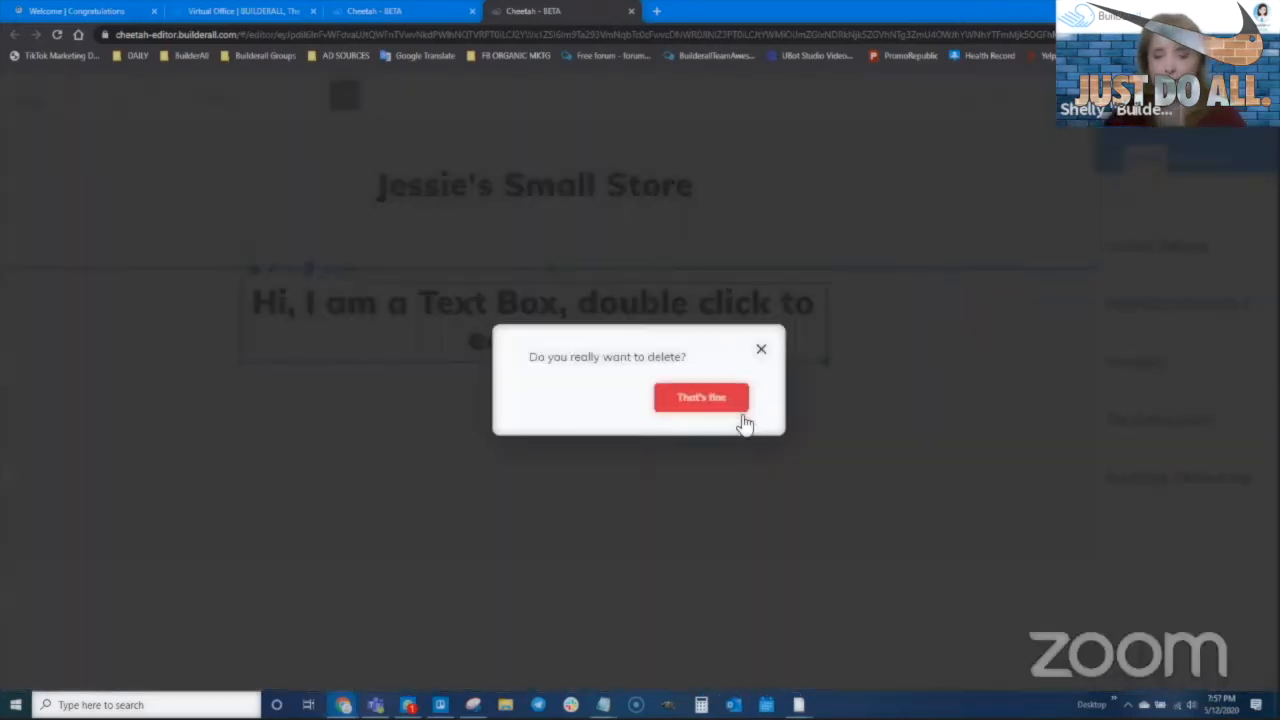
left_click(738, 415)
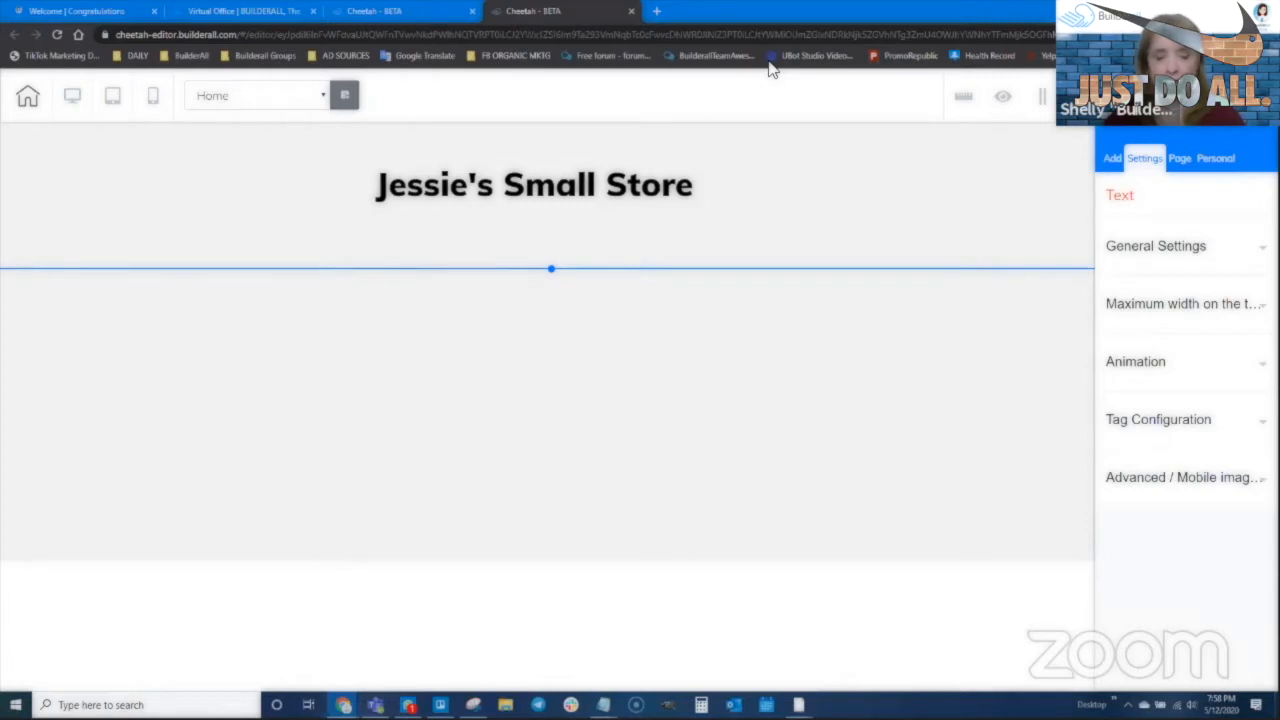
mouse_move(343, 705)
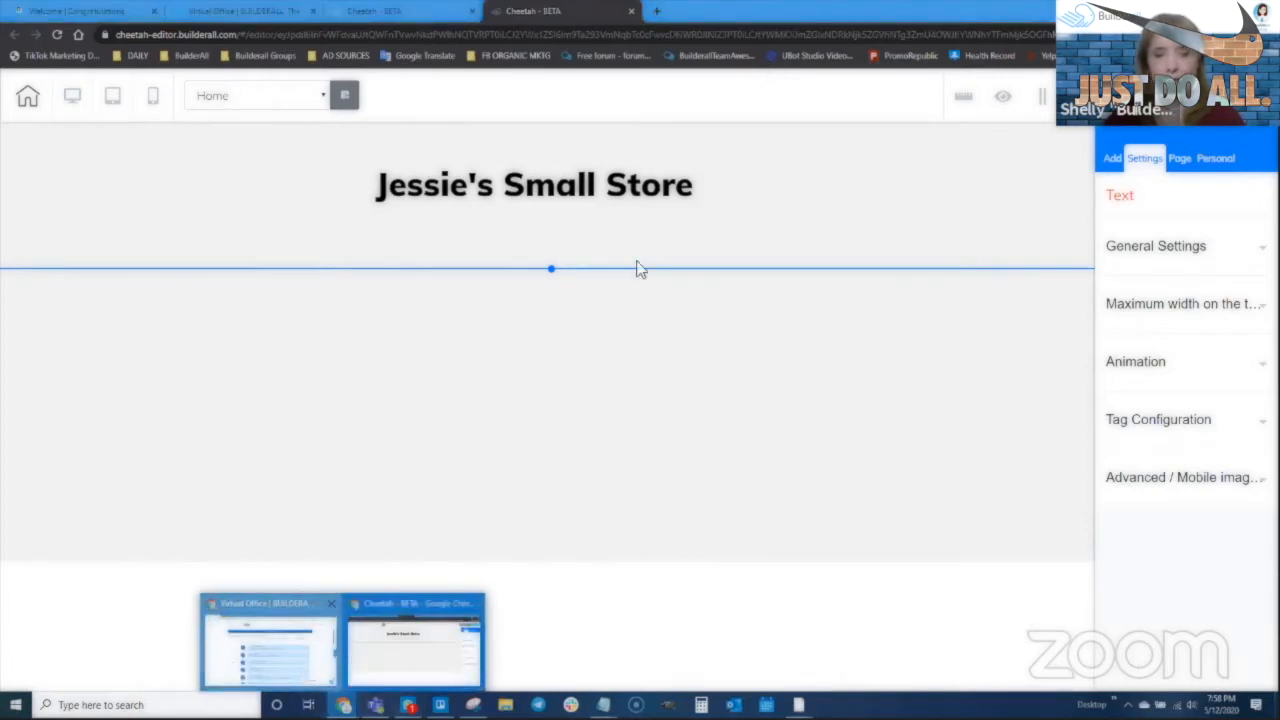
left_click(455, 630)
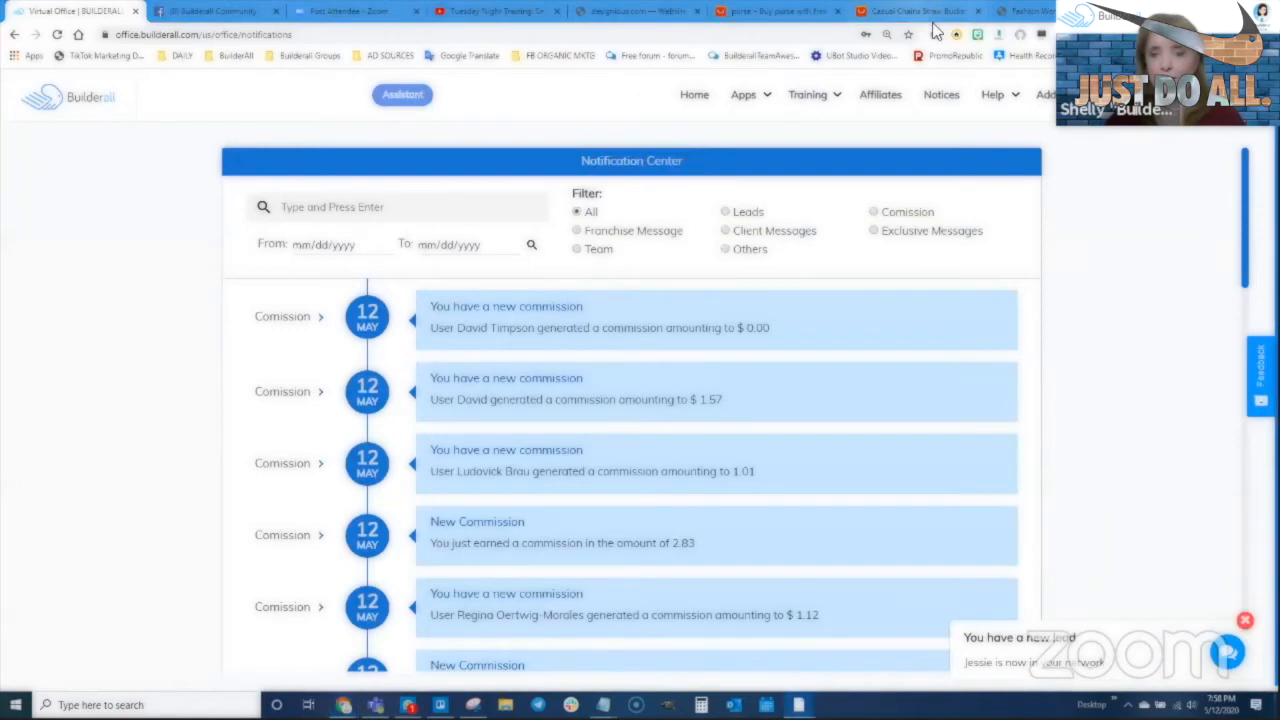
Go back to the purse search results and open the brown JIAMEN vintage crossbody purse
left_click(898, 12)
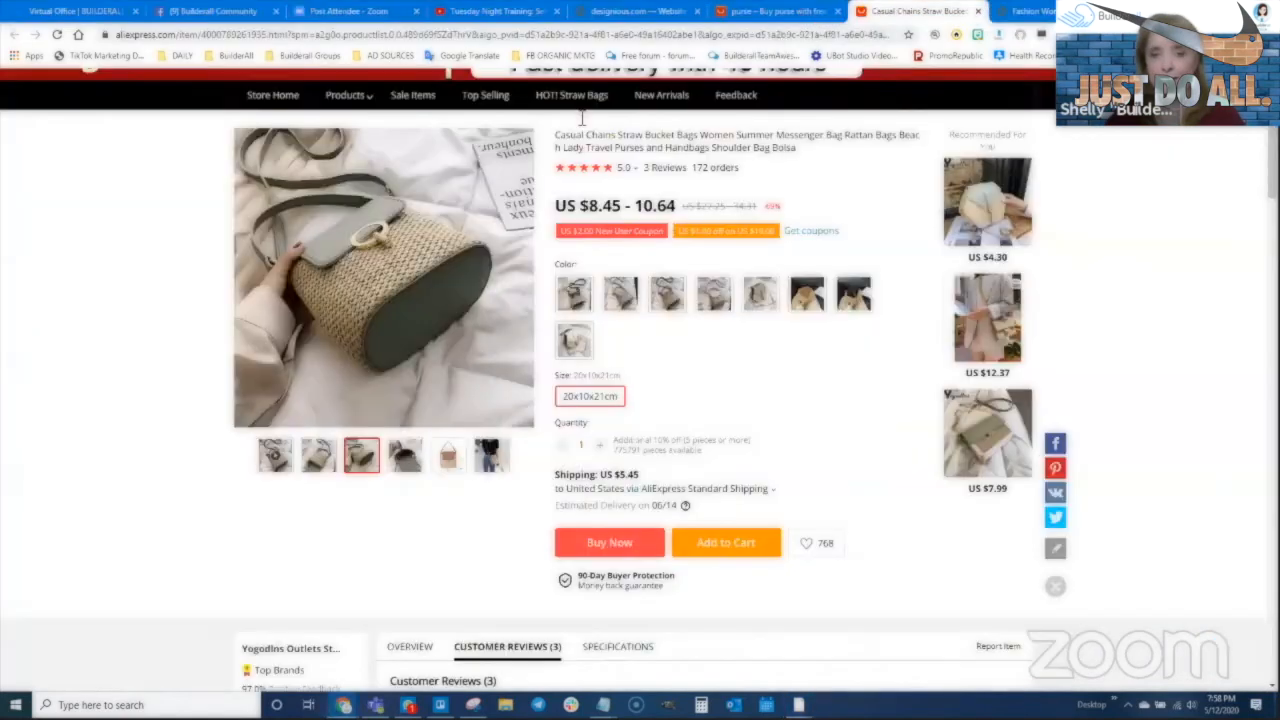
scroll(574, 165, "up", 2)
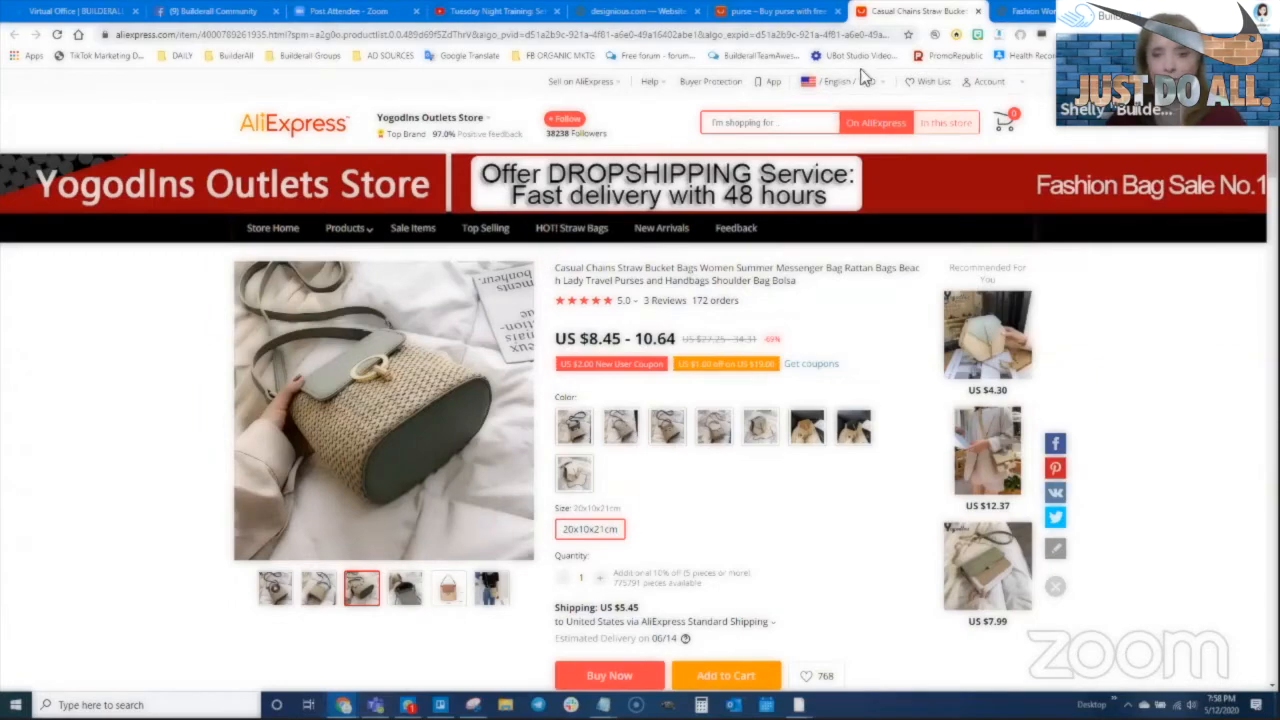
key("ctrl+shift+Tab")
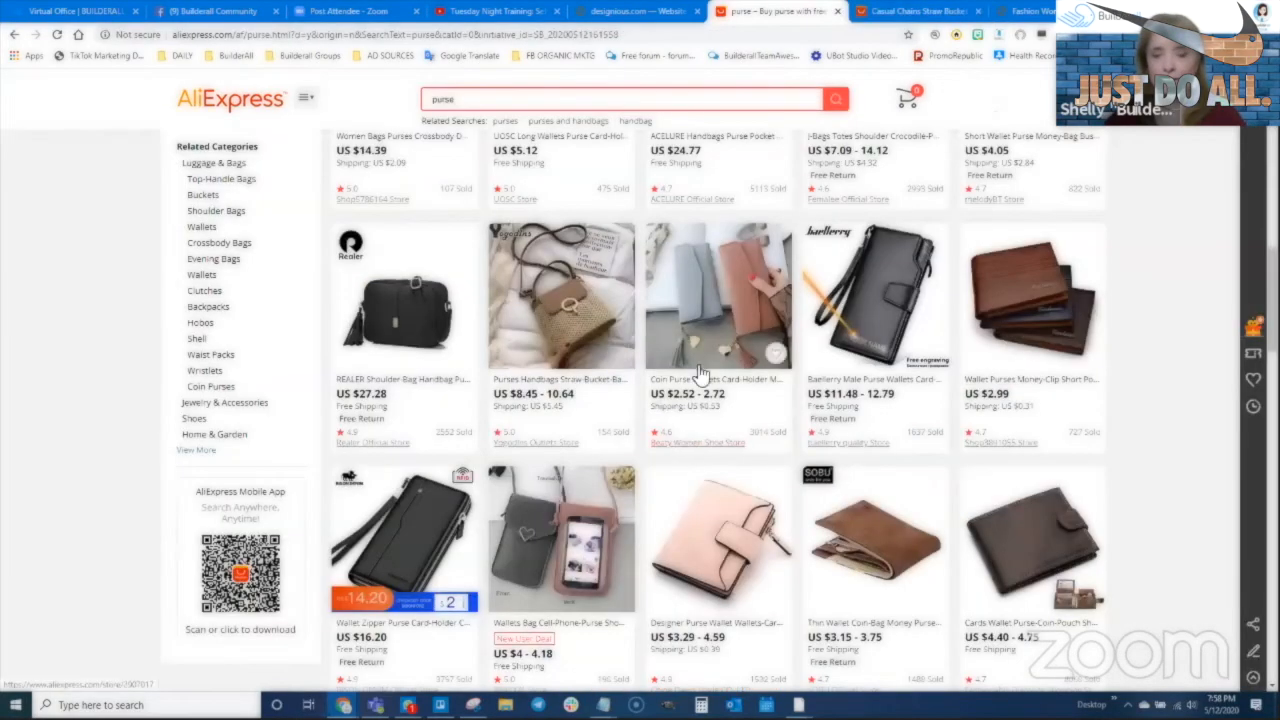
scroll(723, 486, "down", 3)
scroll(762, 527, "down", 3)
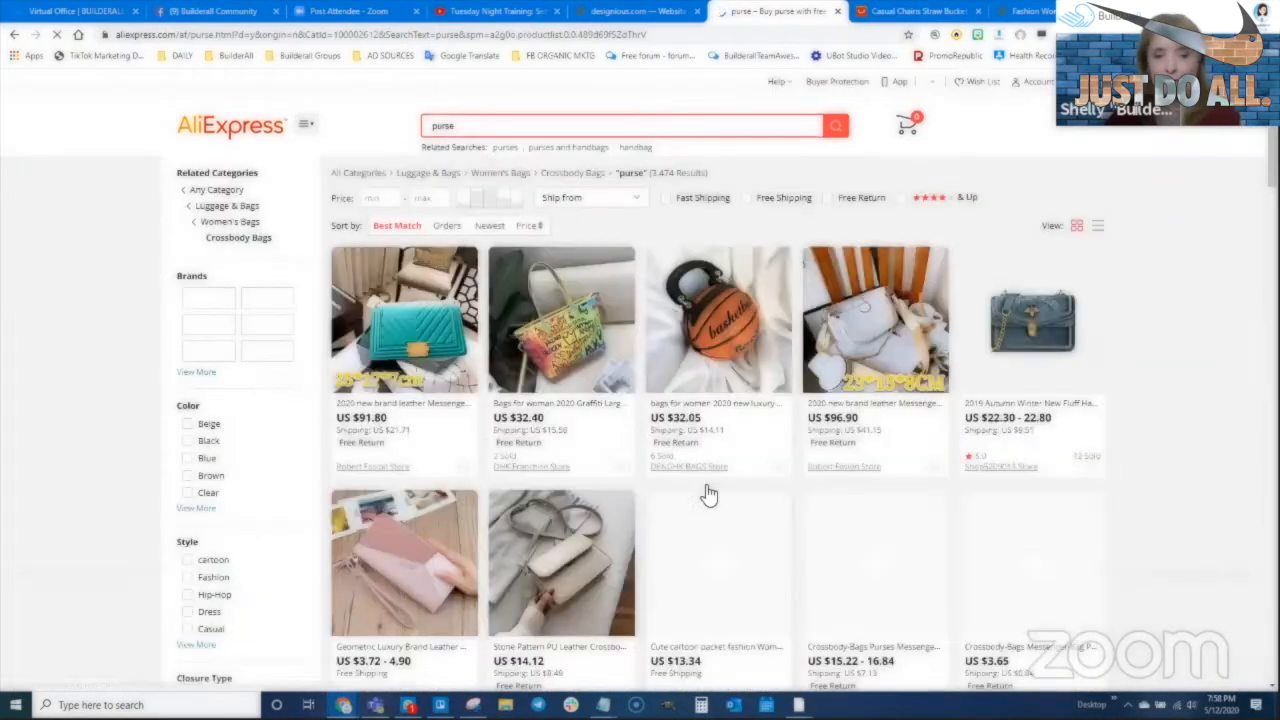
scroll(697, 567, "down", 5)
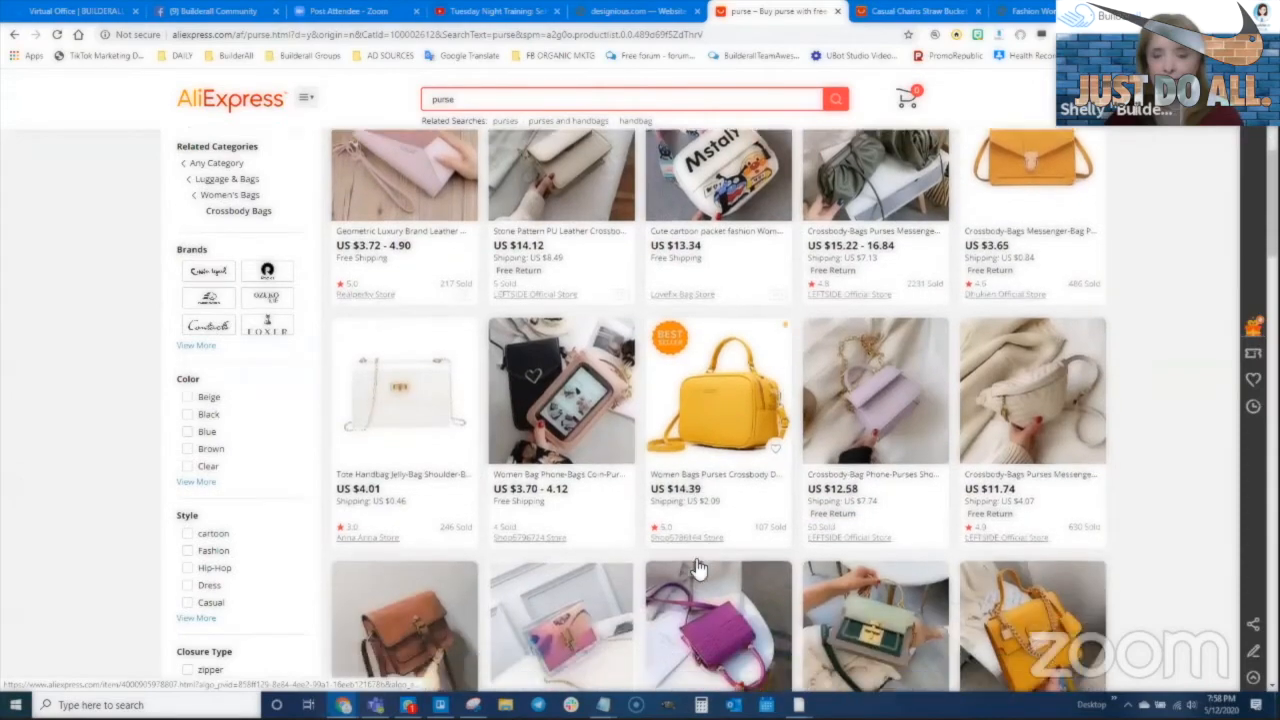
scroll(697, 567, "down", 3)
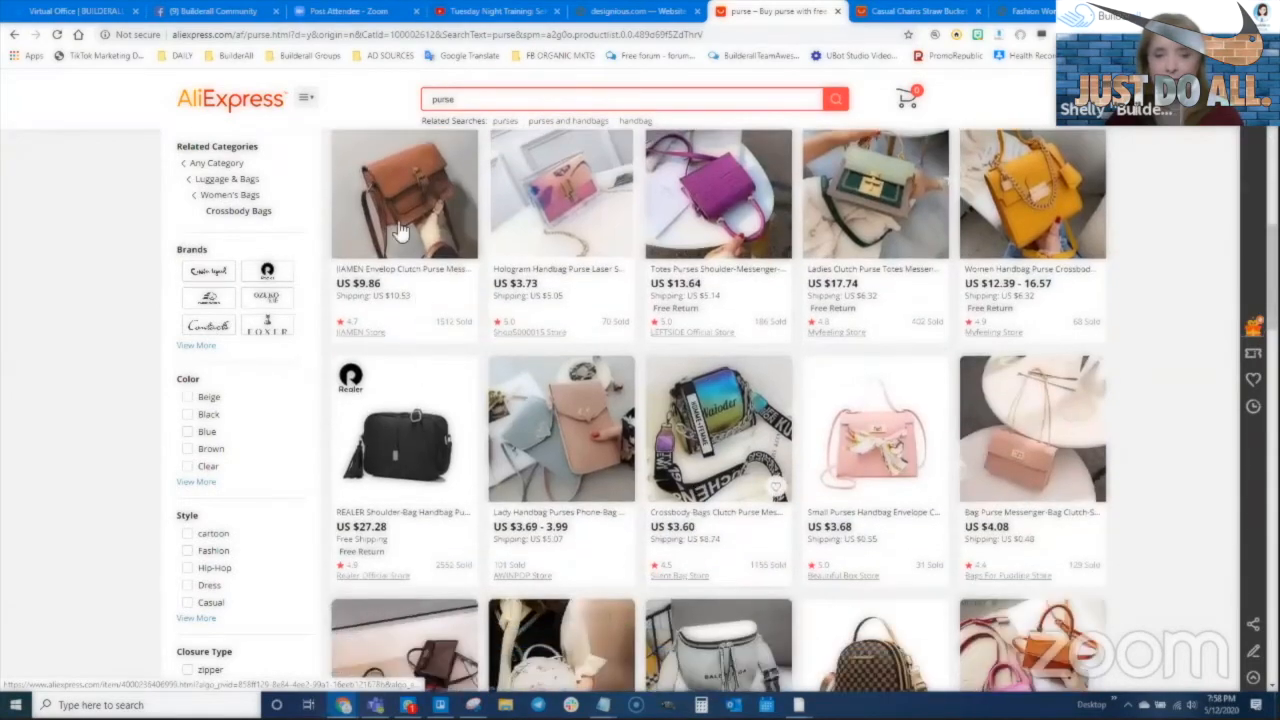
left_click(395, 195)
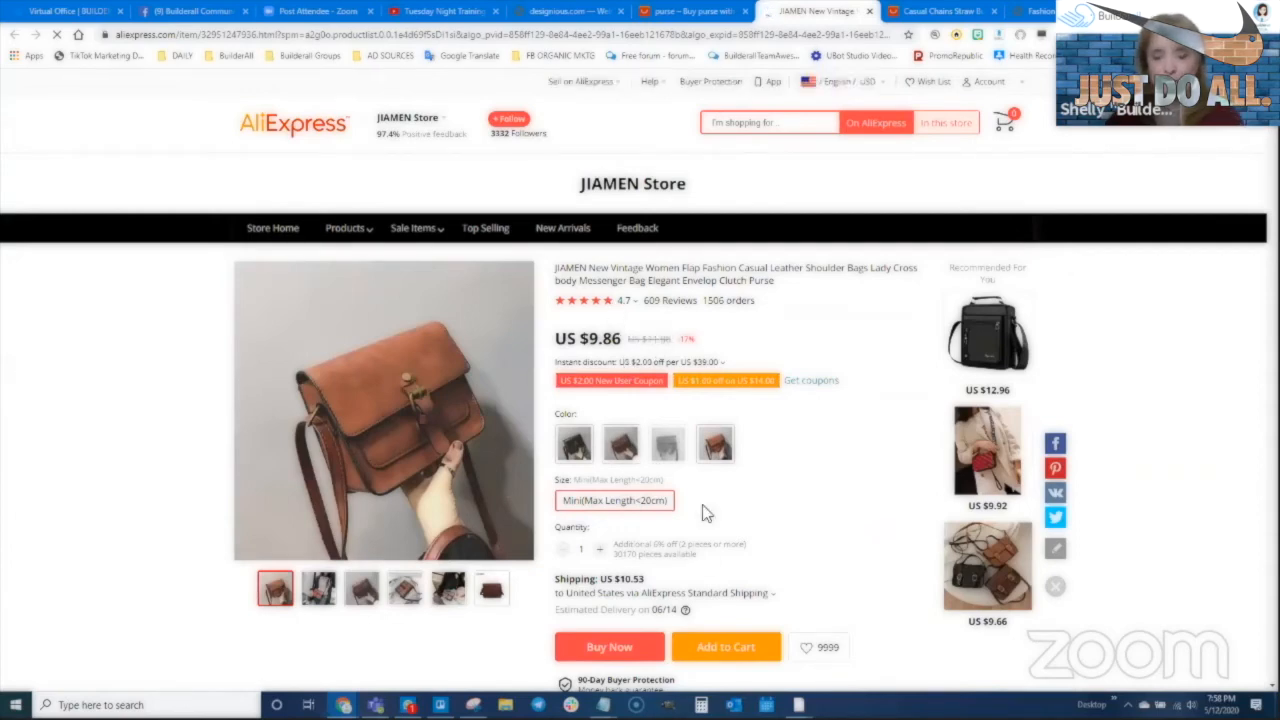
Scroll down and read the JIAMEN purse's customer reviews
scroll(730, 563, "down", 5)
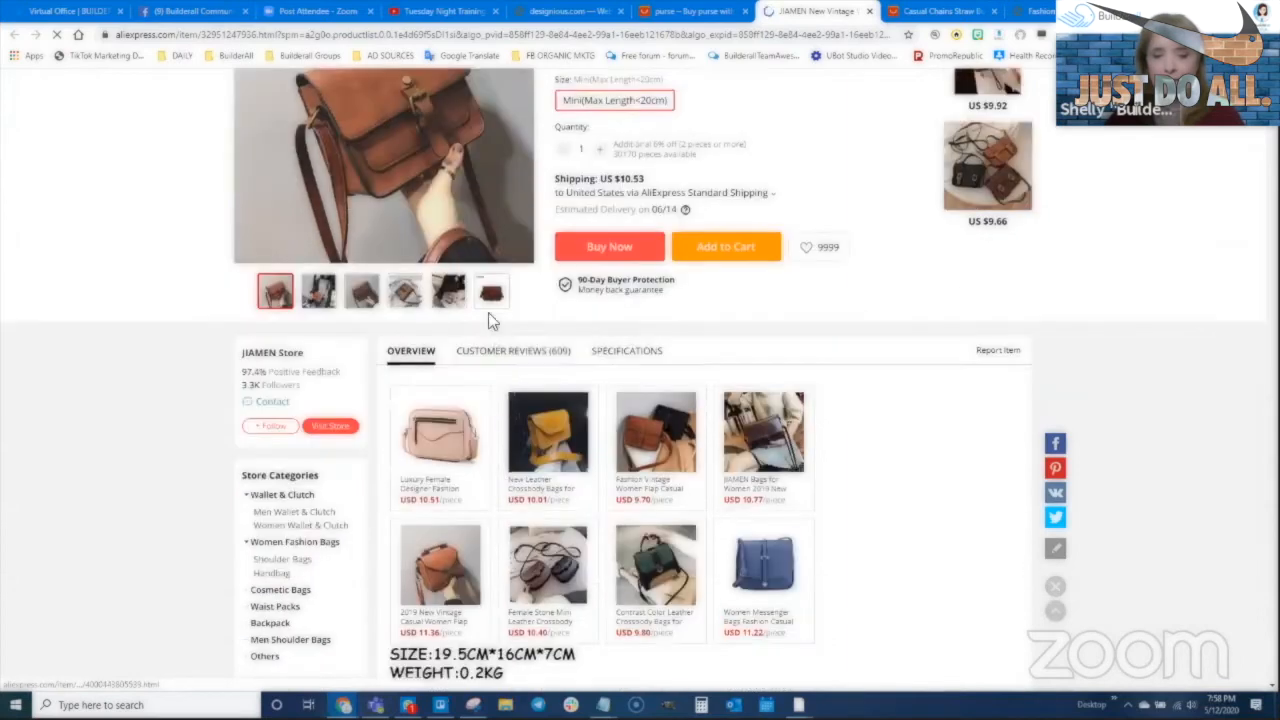
scroll(490, 320, "down", 1)
left_click(505, 288)
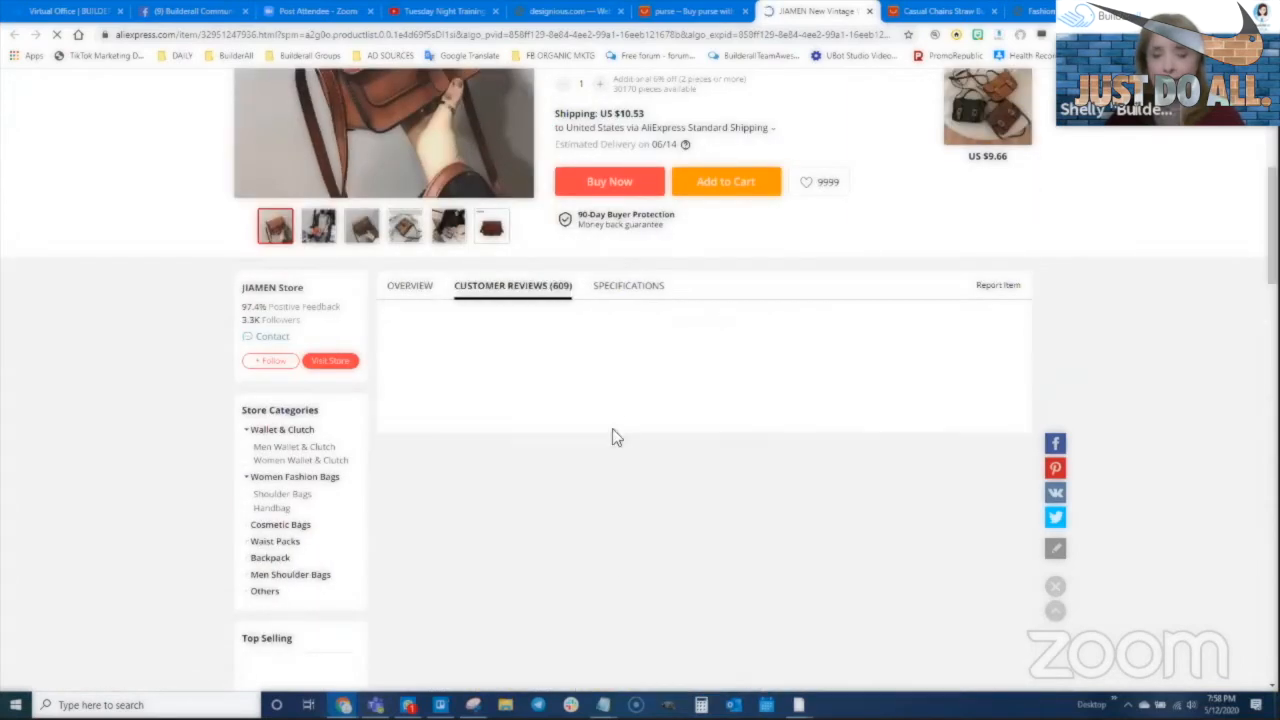
scroll(655, 510, "up", 3)
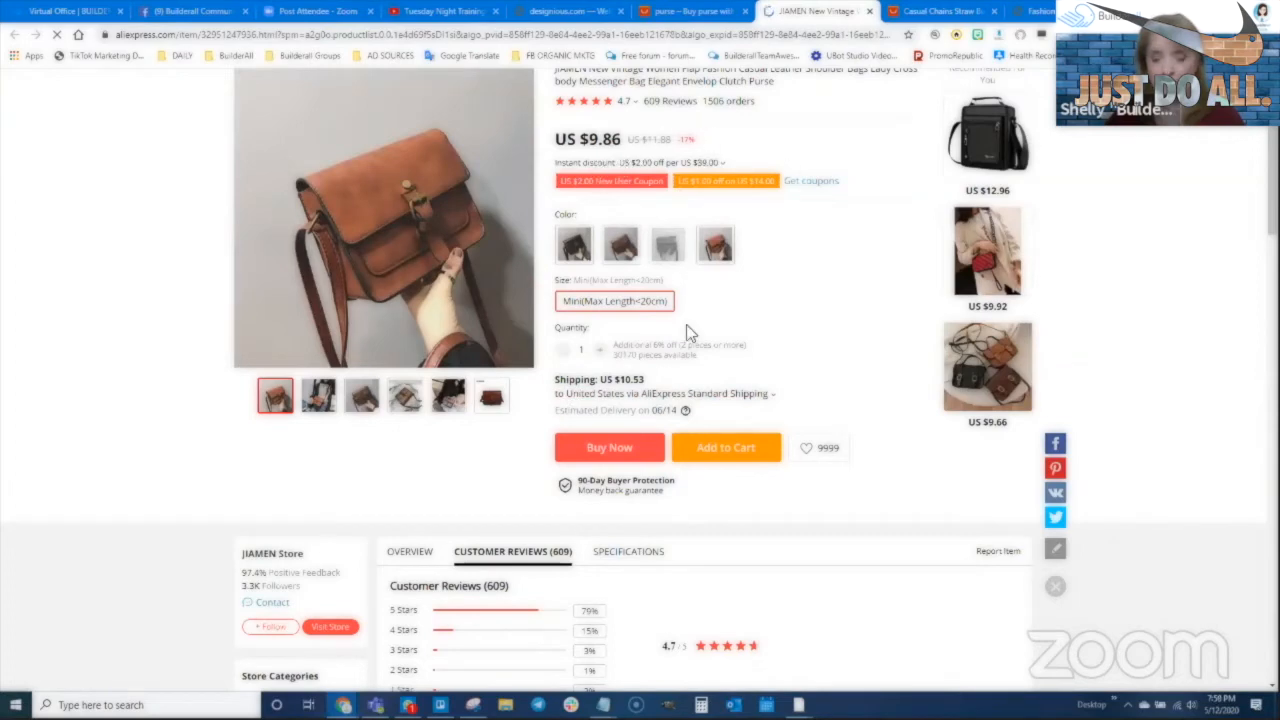
Switch the main image to the worn-crossbody photo and start a new snip
left_click(318, 400)
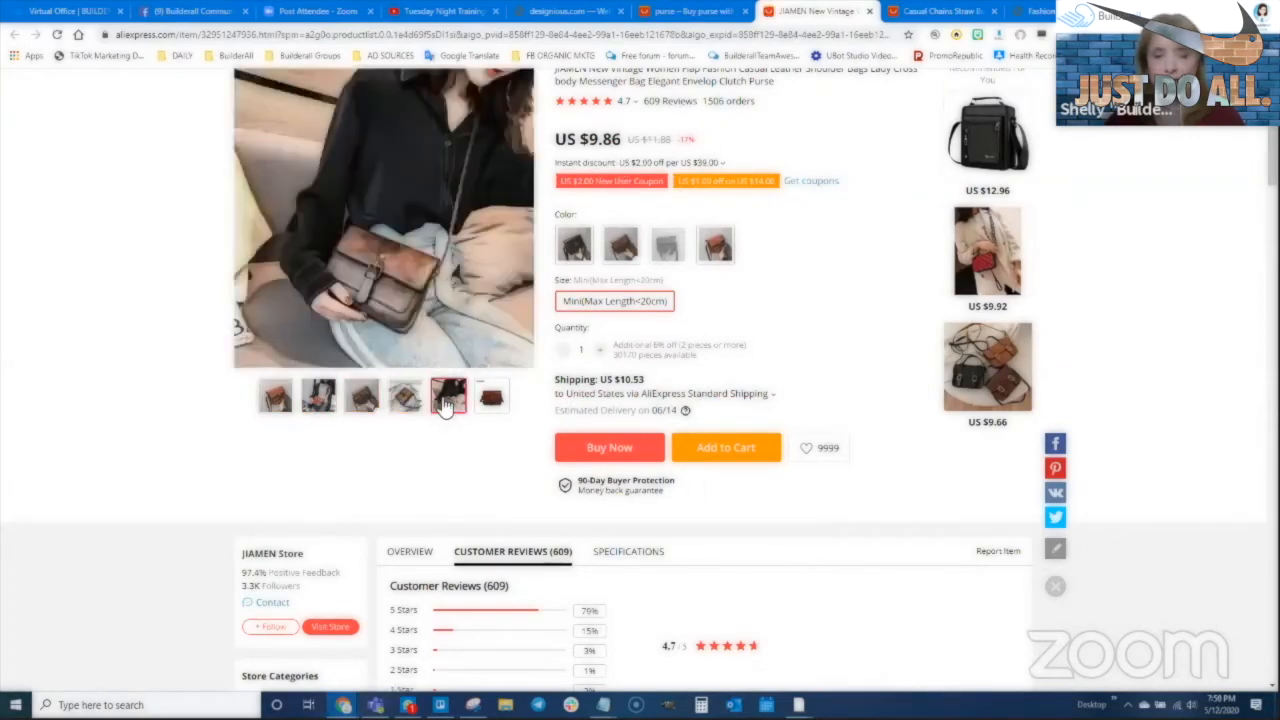
scroll(806, 373, "up", 1)
scroll(806, 373, "up", 1)
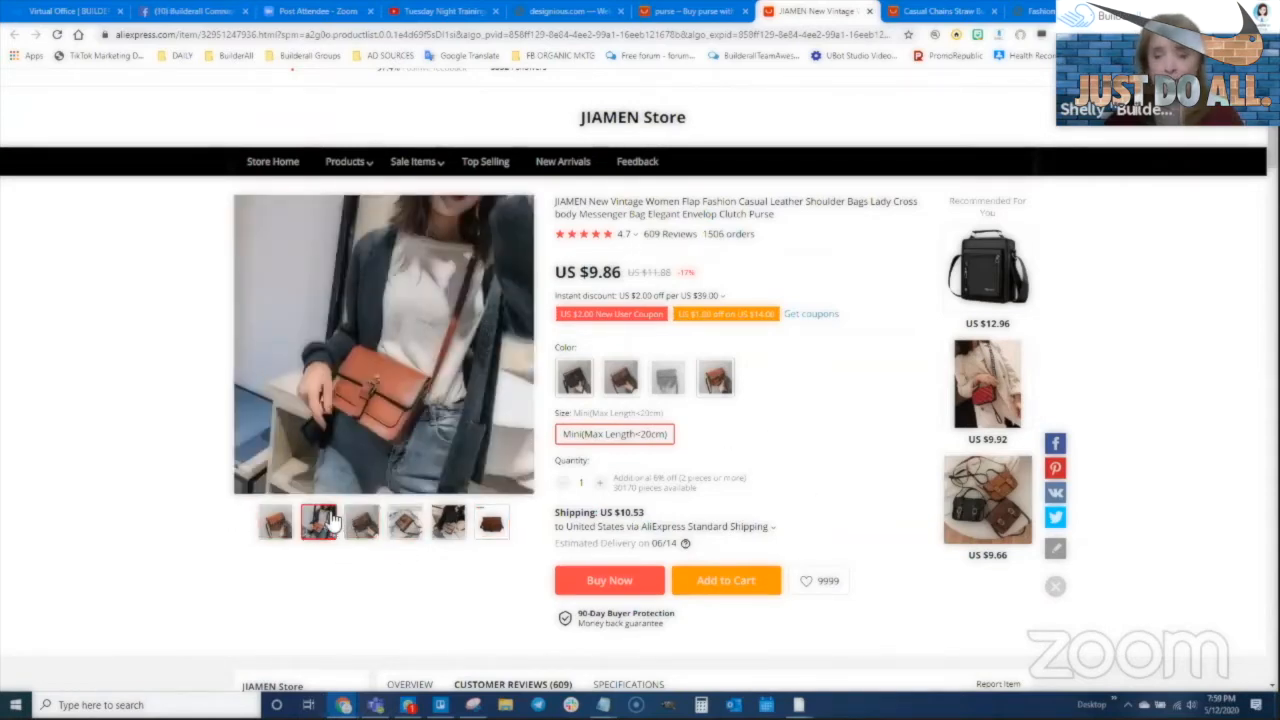
scroll(283, 393, "down", 2)
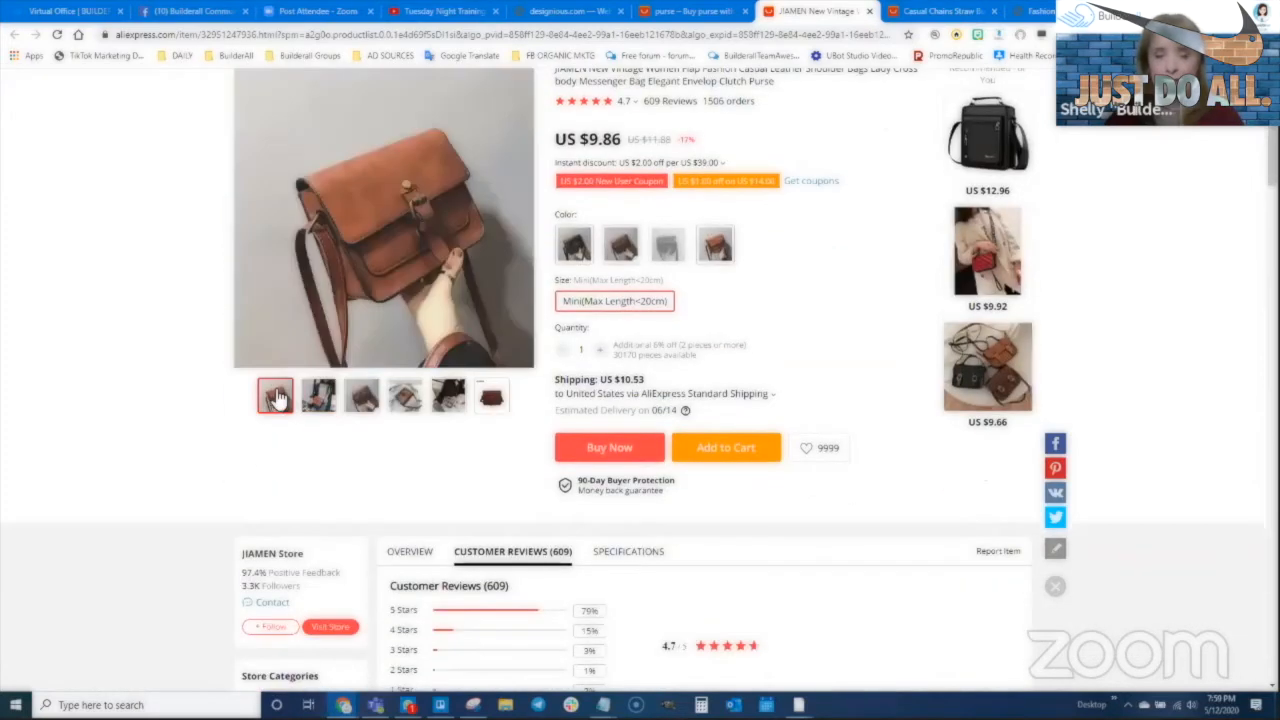
scroll(630, 545, "up", 2)
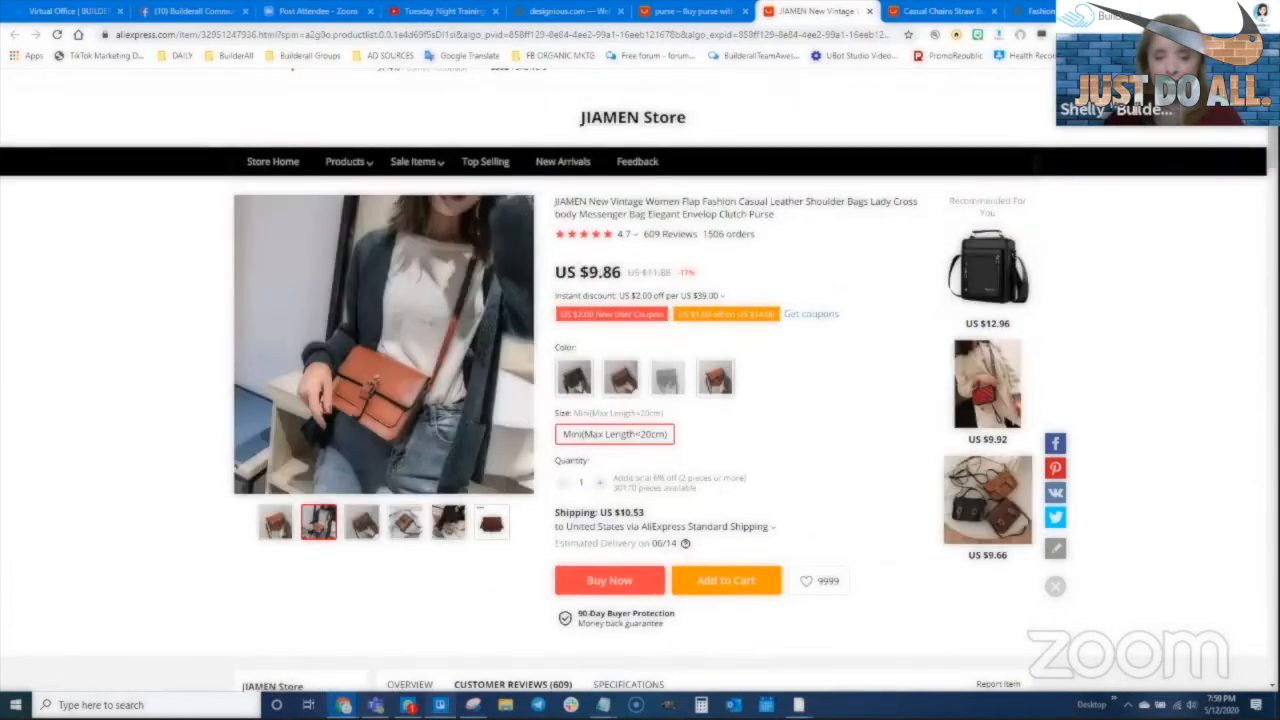
left_click(473, 705)
Snip the woman-with-bag photo and save it as purse1-1.PNG in Downloads
left_click(171, 206)
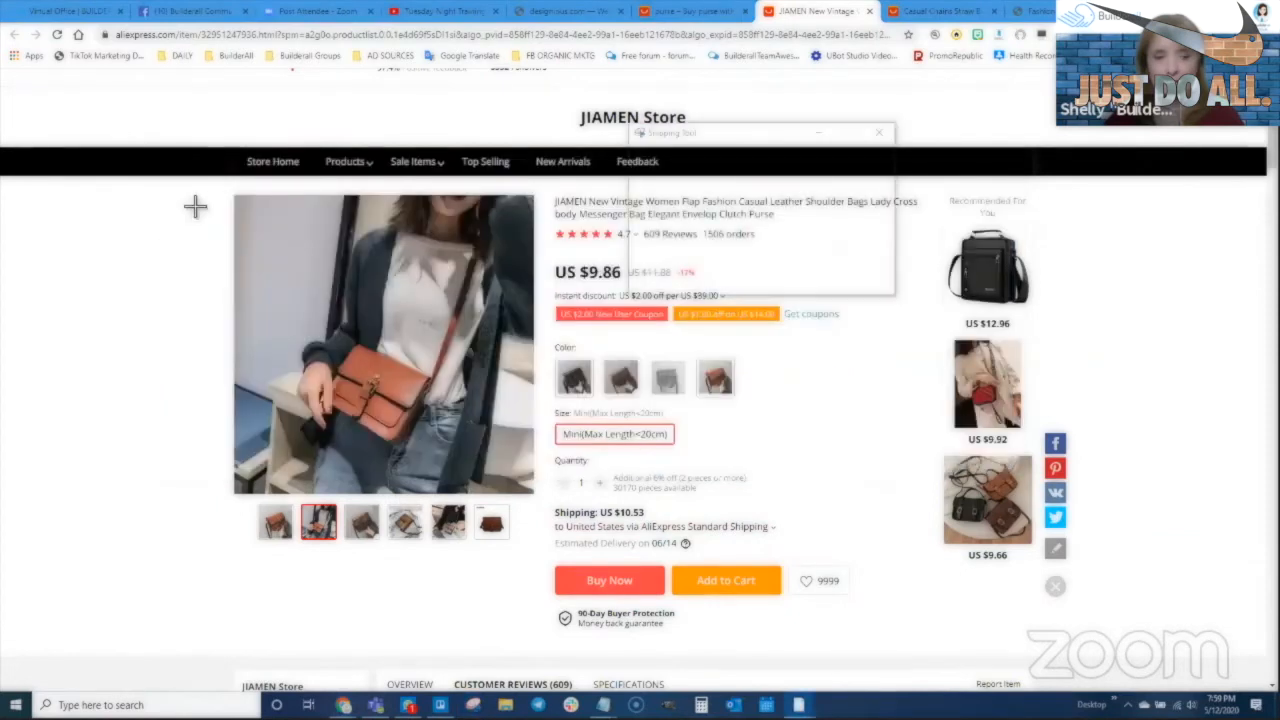
left_click_drag(238, 200, 535, 493)
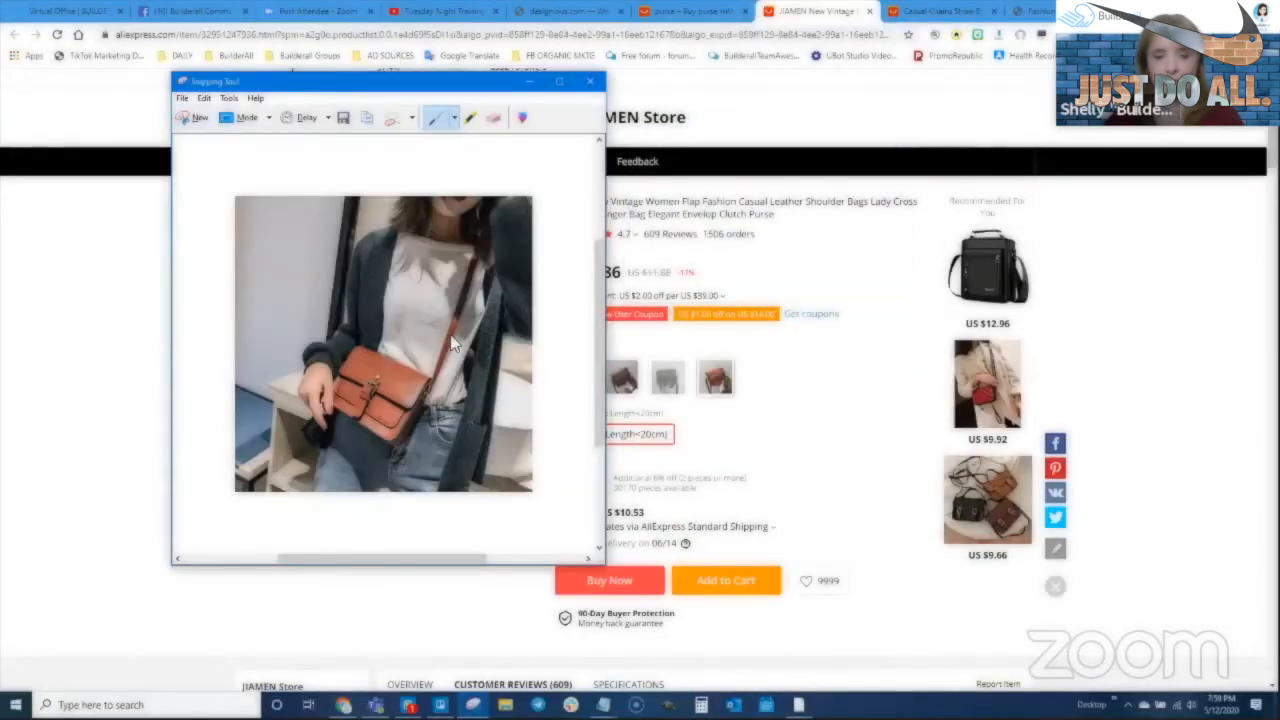
right_click(452, 334)
left_click(485, 372)
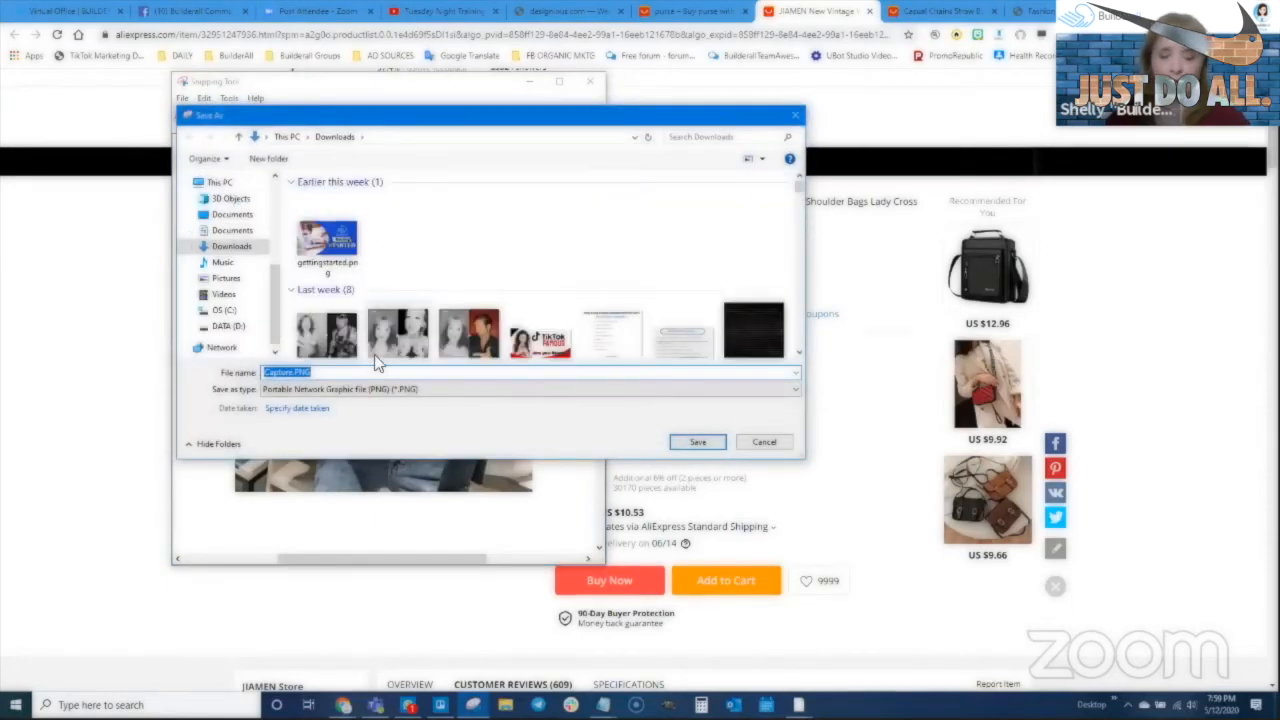
type("purse")
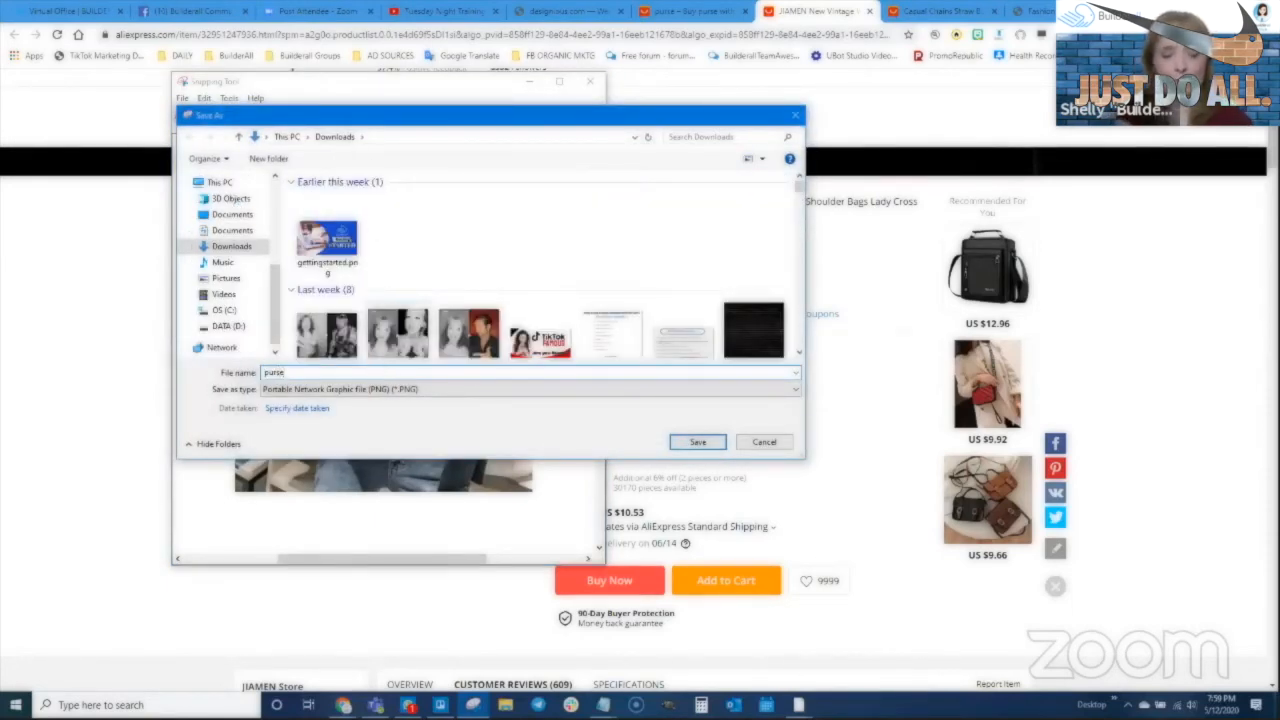
type("1-1")
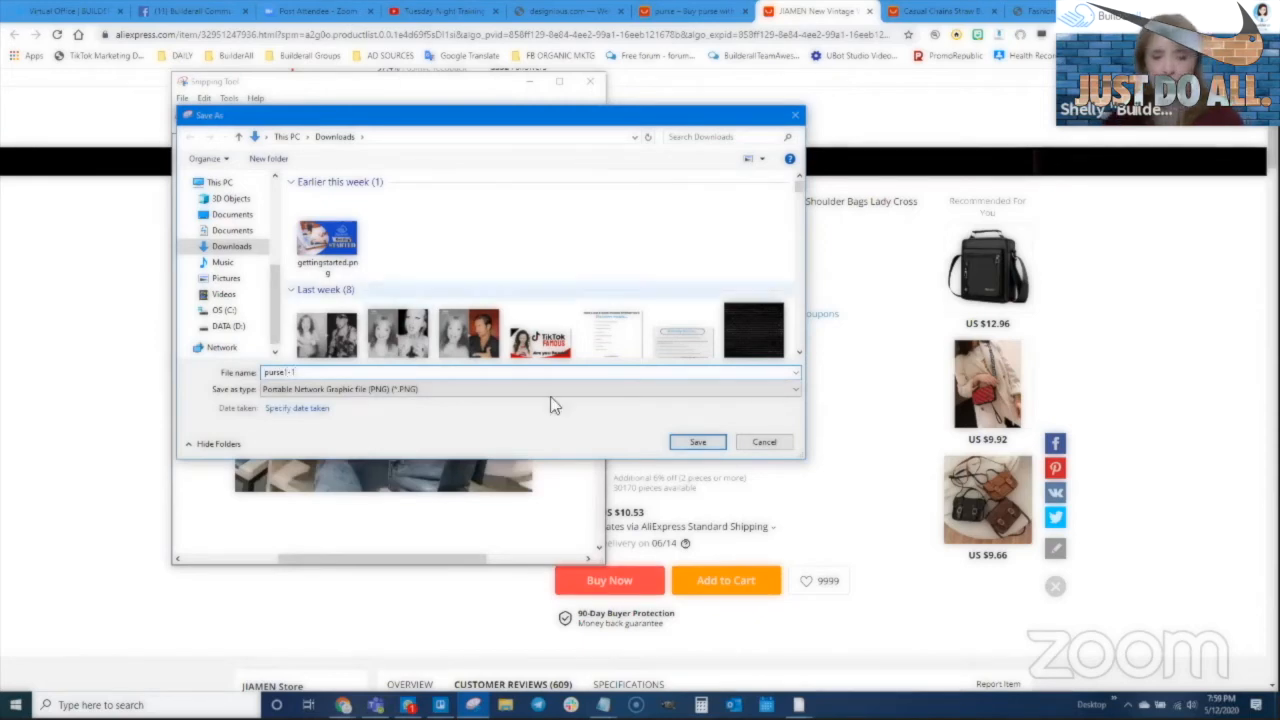
left_click(700, 443)
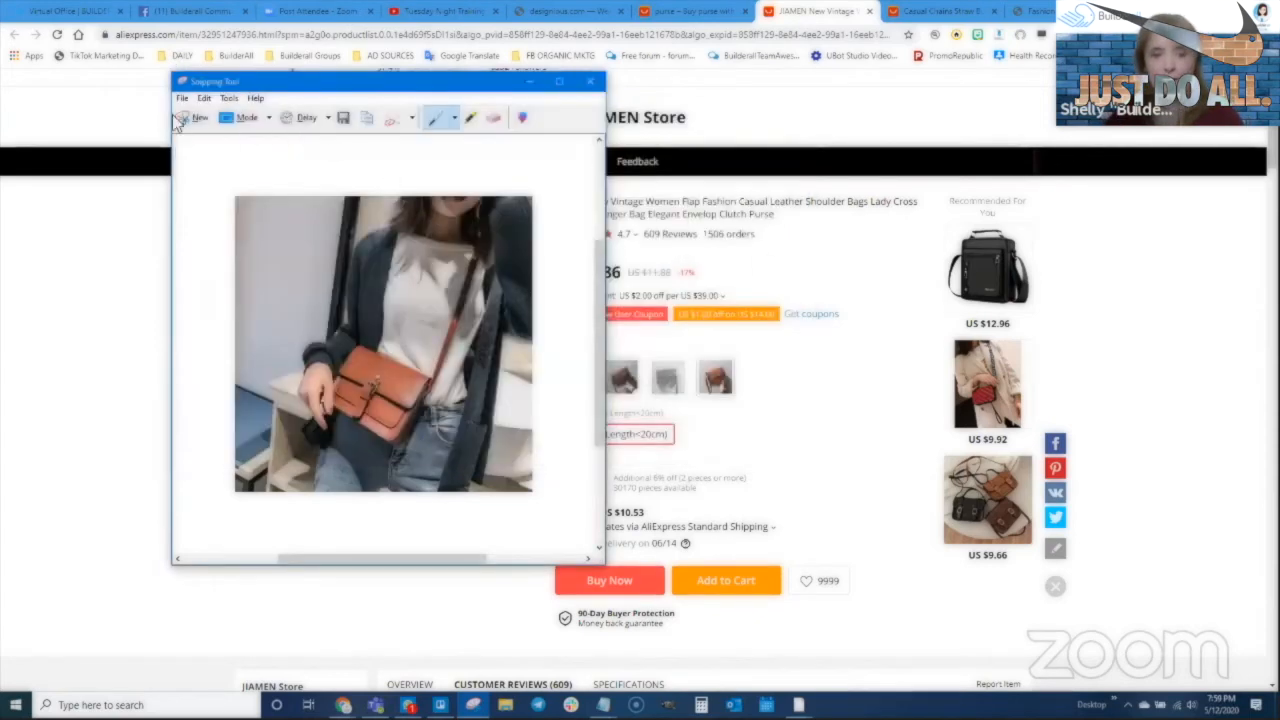
Snip the close-up bag photo, retaking the capture once, and save it as a PNG in Downloads
left_click(55, 338)
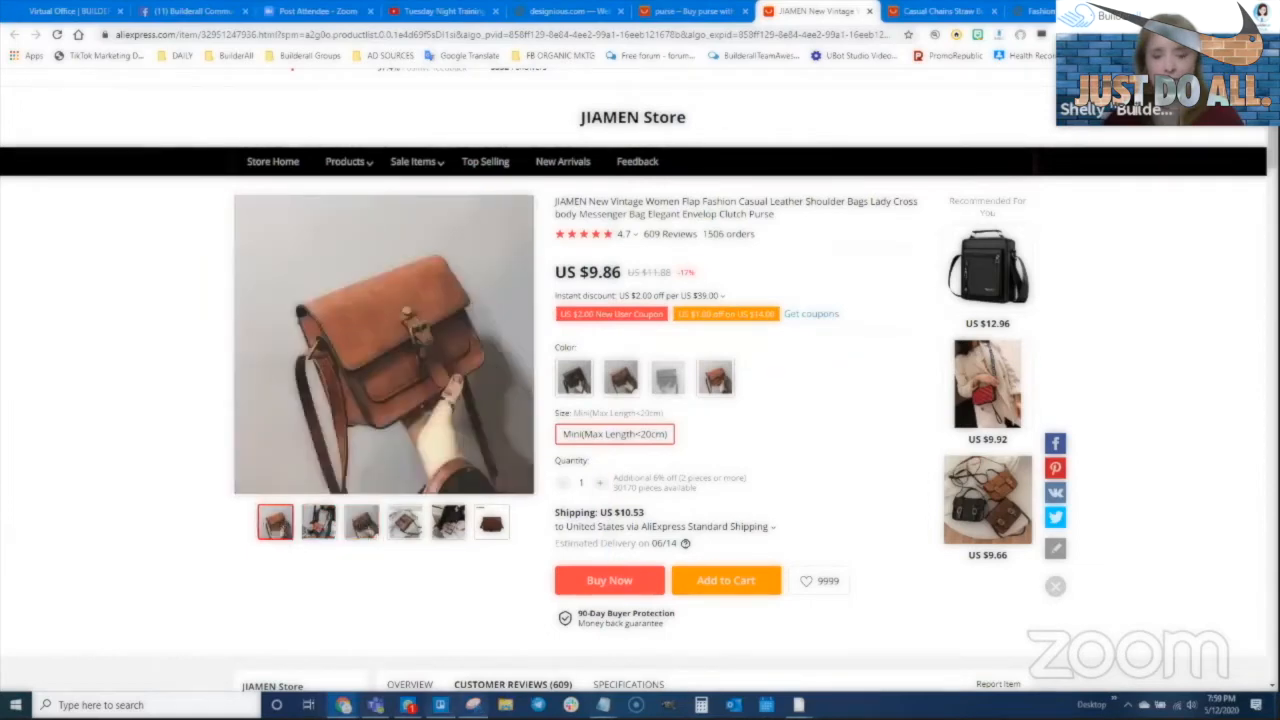
left_click(472, 705)
left_click(200, 118)
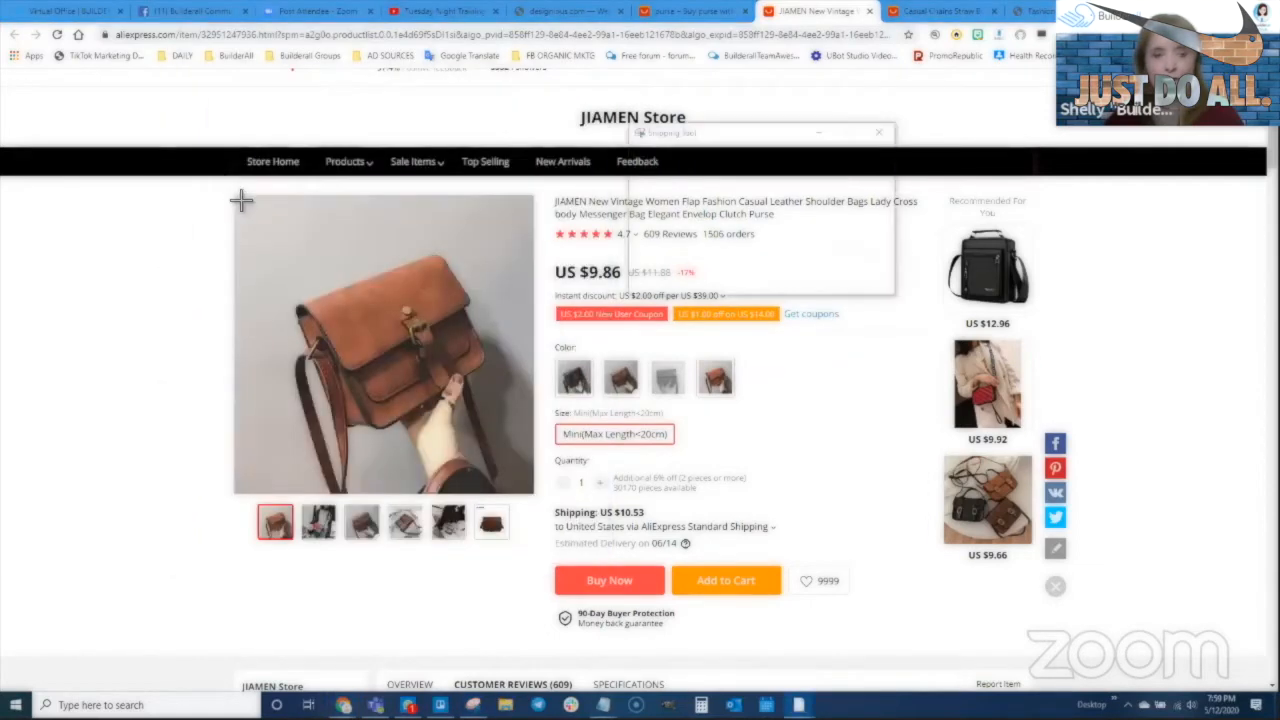
left_click_drag(237, 198, 535, 495)
right_click(366, 308)
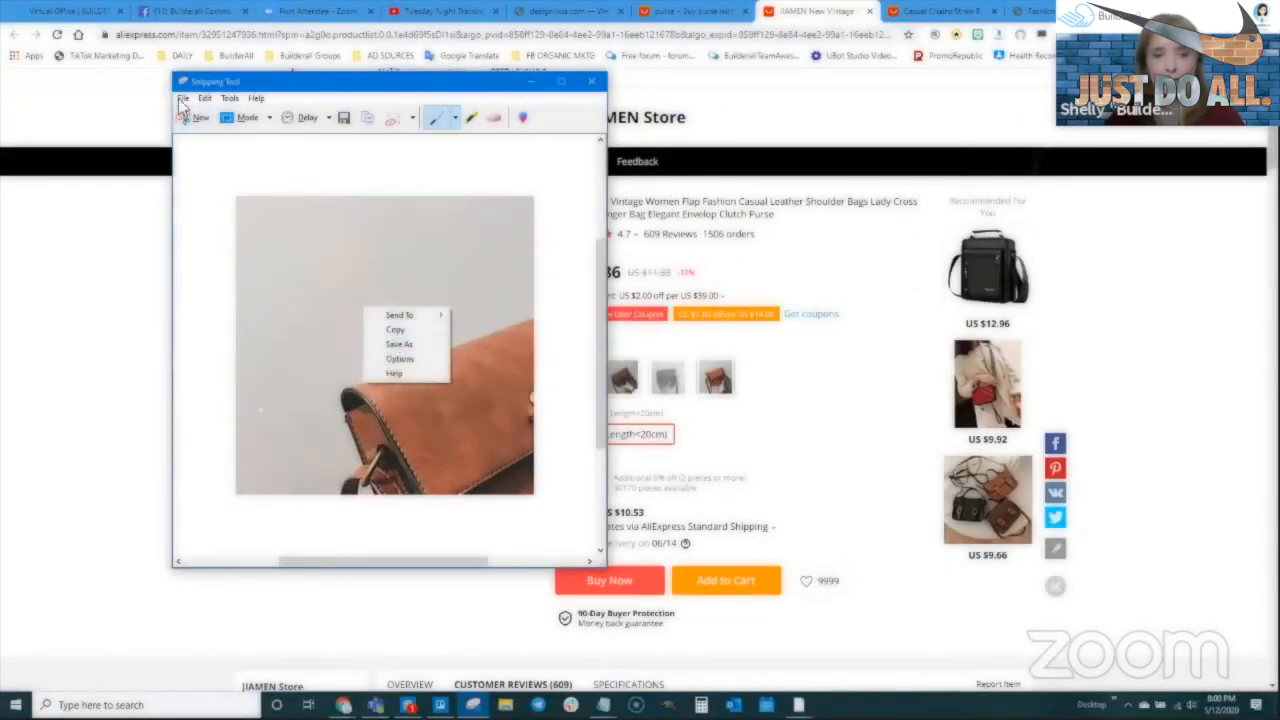
left_click(200, 118)
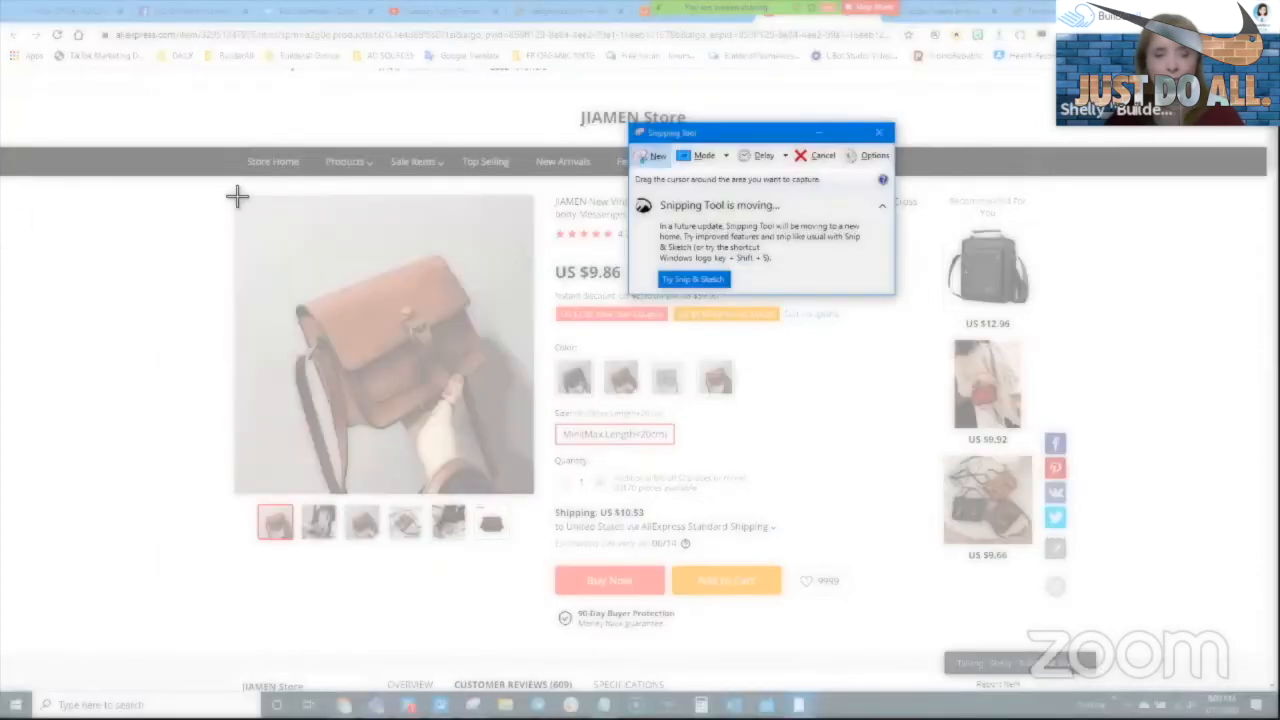
left_click_drag(238, 198, 536, 499)
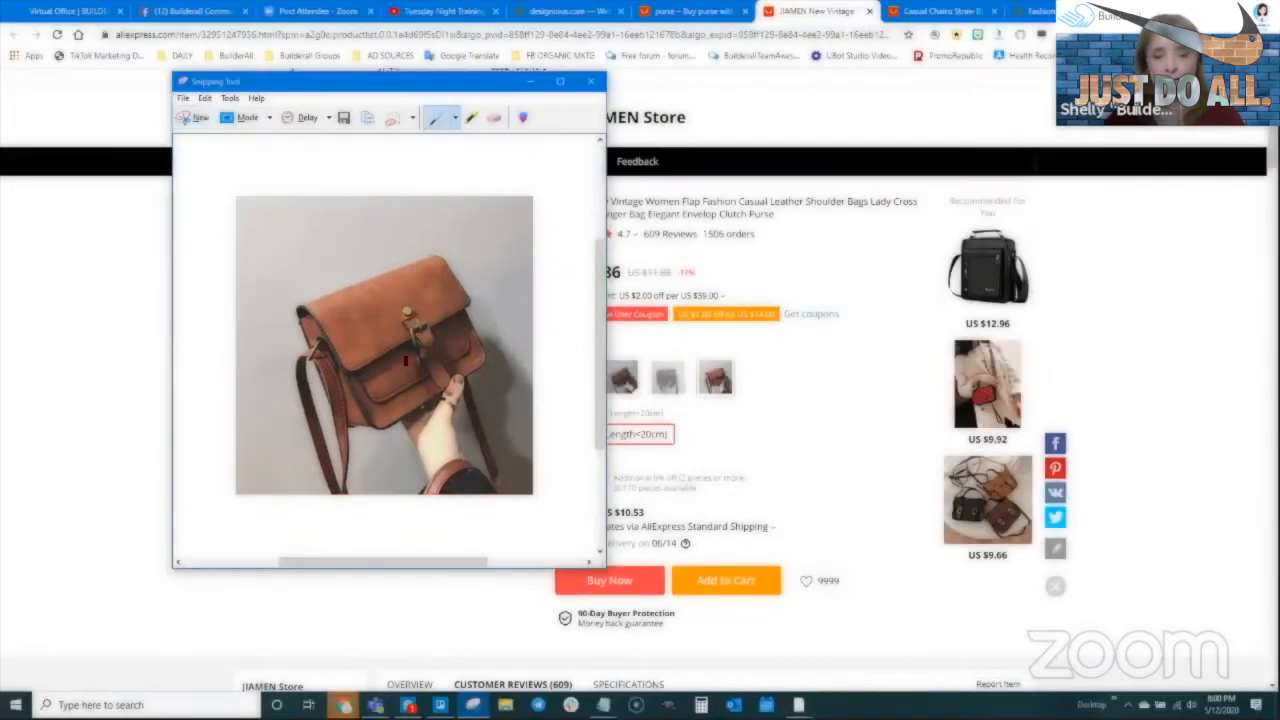
right_click(410, 360)
left_click(455, 403)
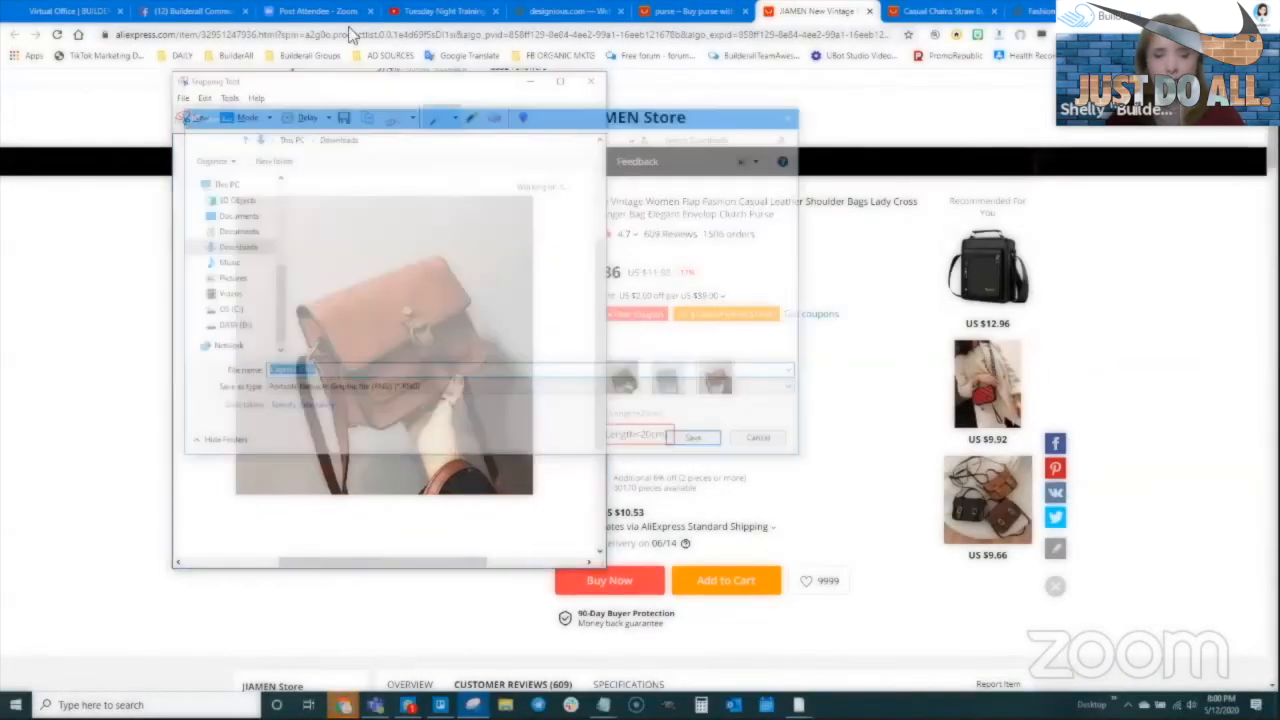
left_click(340, 225)
left_click(298, 374)
left_click(298, 374)
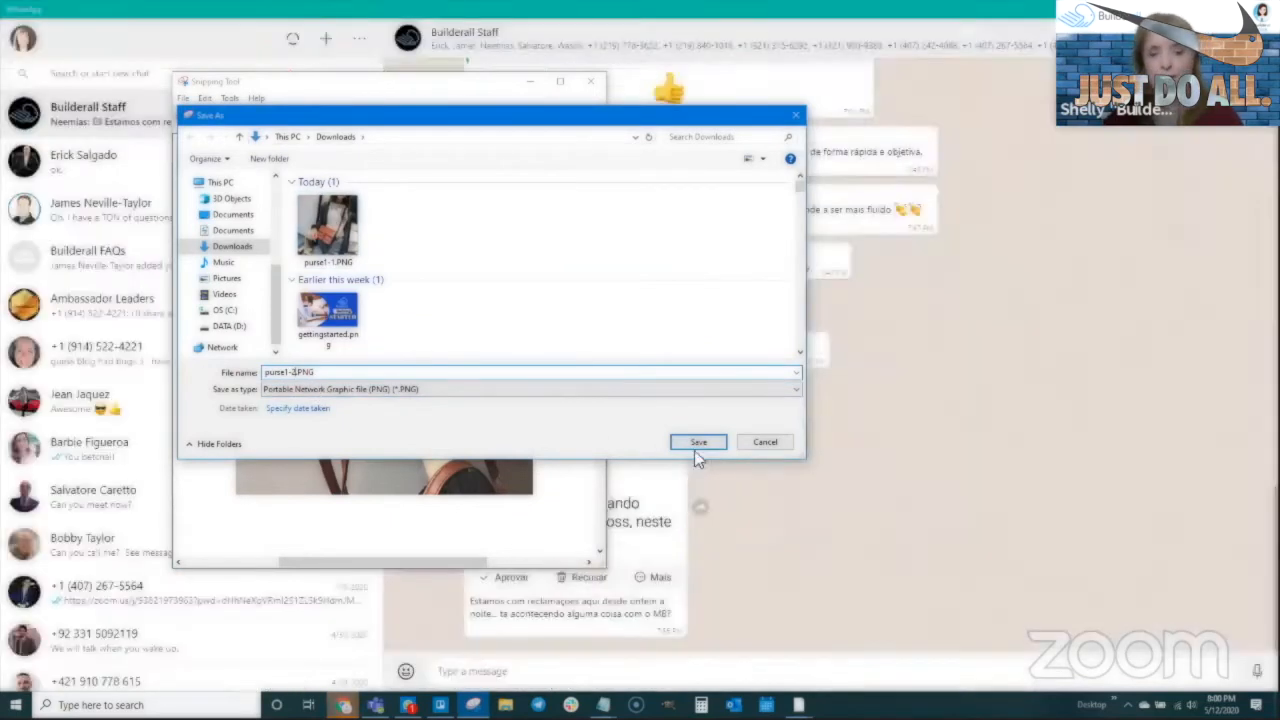
left_click(697, 443)
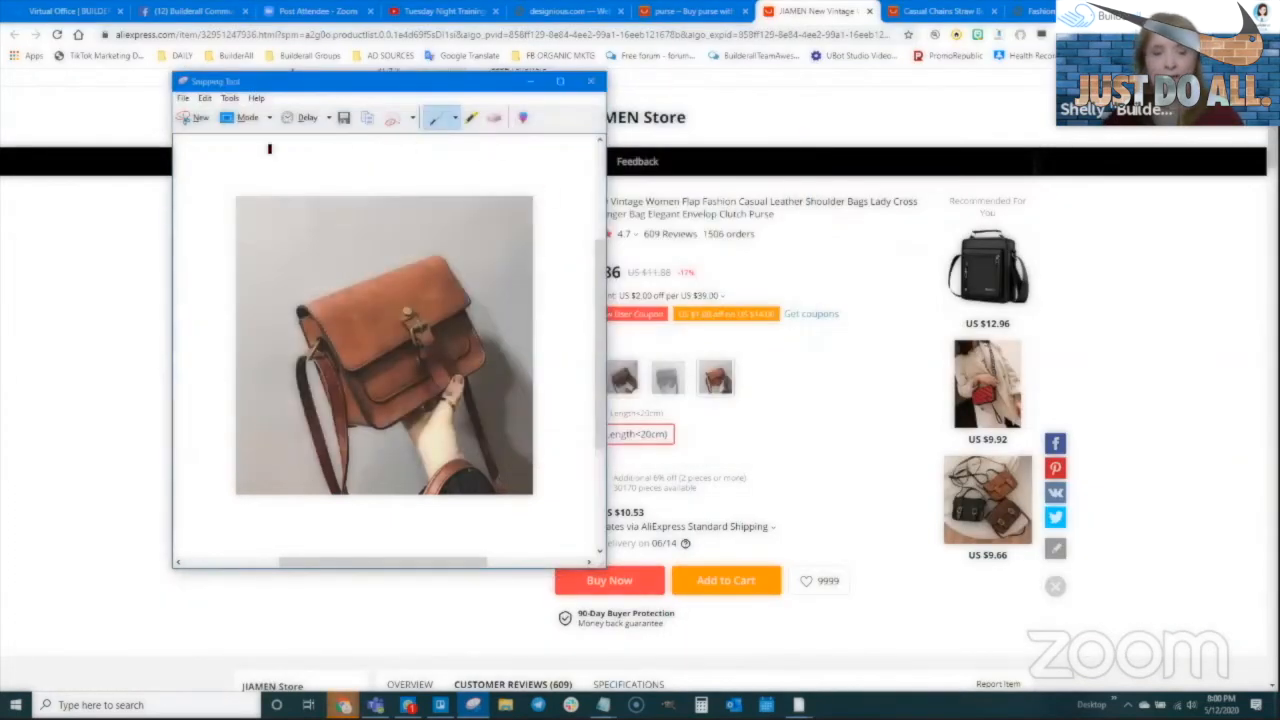
Snip the bag-on-denim photo, save it as purse1-3.PNG, and return to the Cheetah editor
left_click(110, 271)
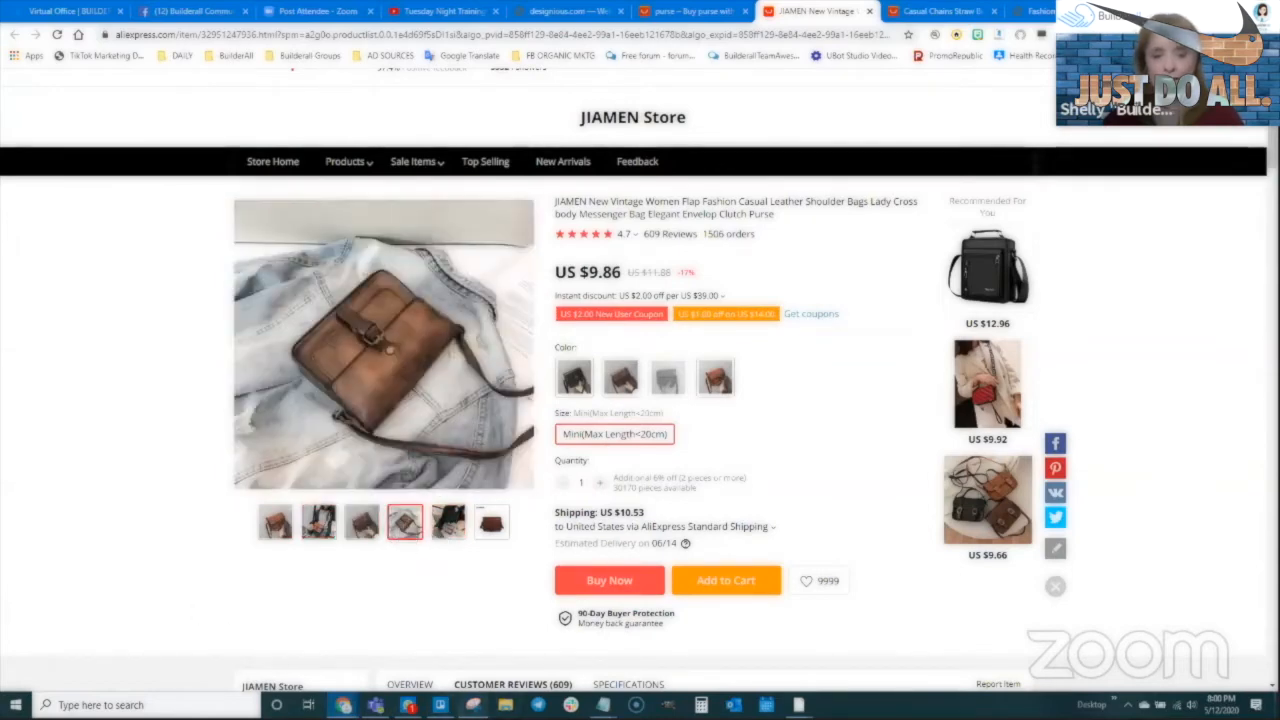
left_click(473, 705)
left_click(199, 119)
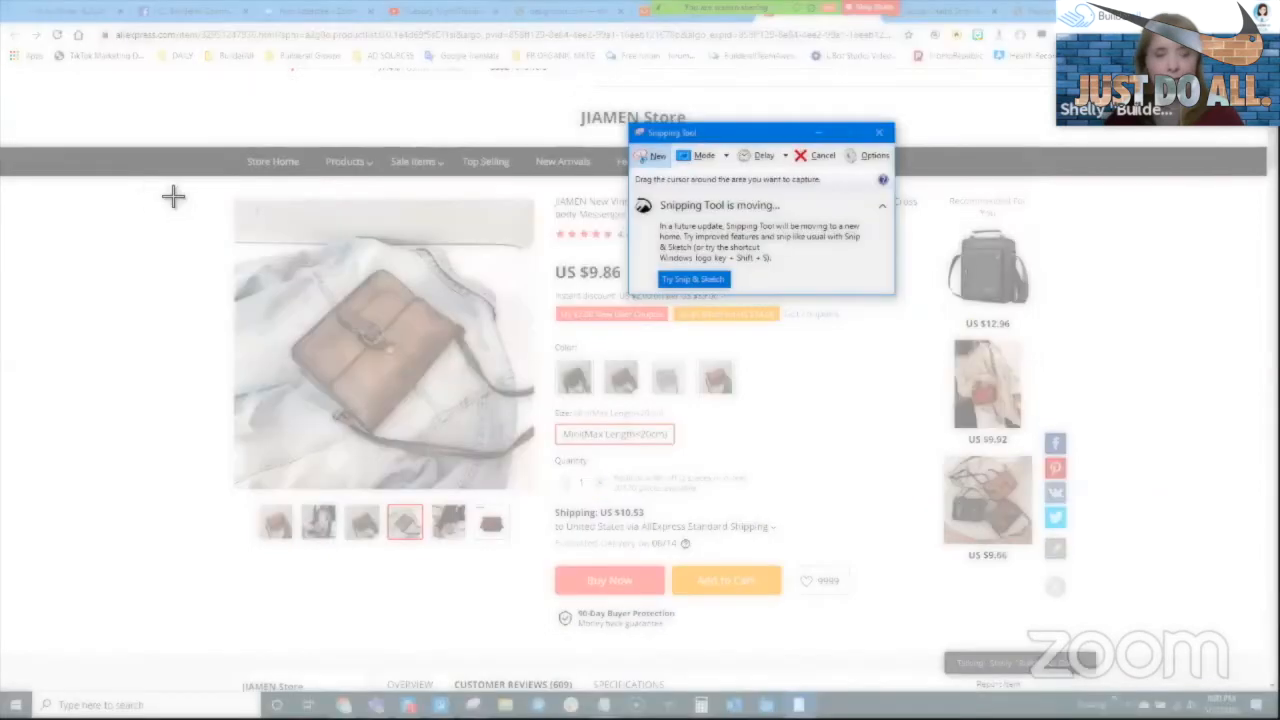
left_click_drag(237, 203, 533, 490)
right_click(413, 344)
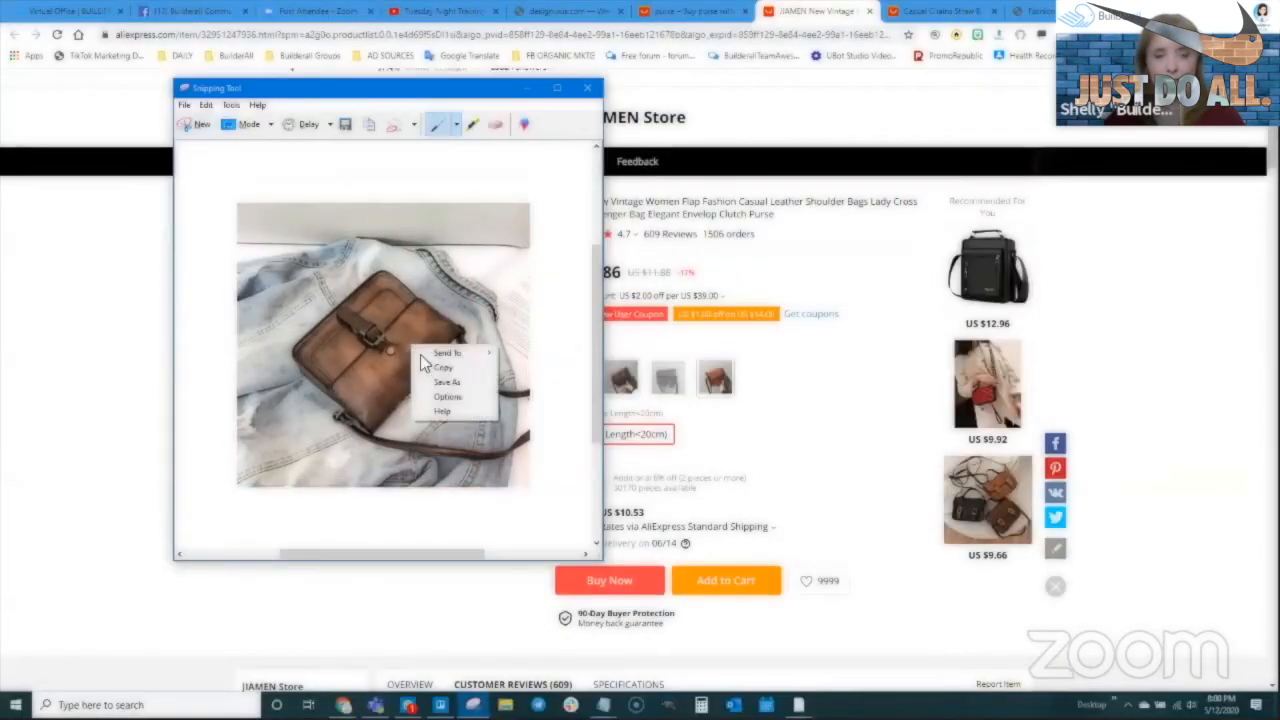
left_click(448, 382)
left_click(298, 380)
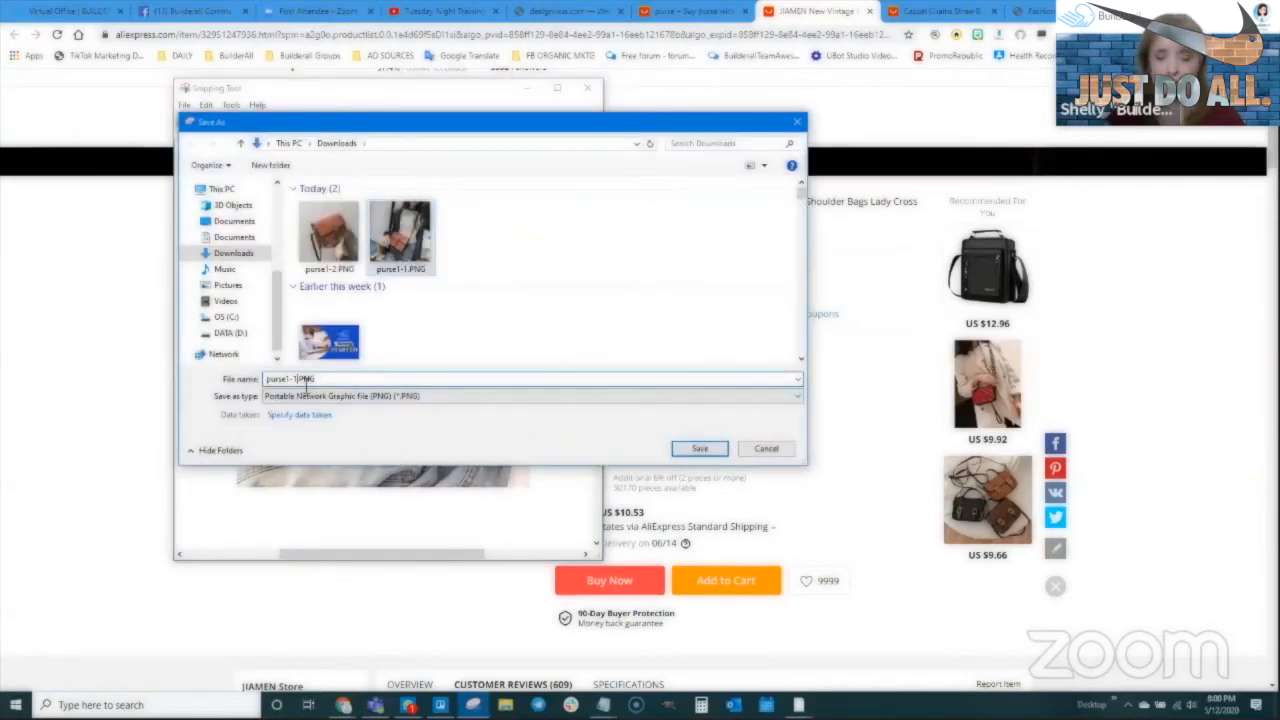
key("BackSpace")
type("3")
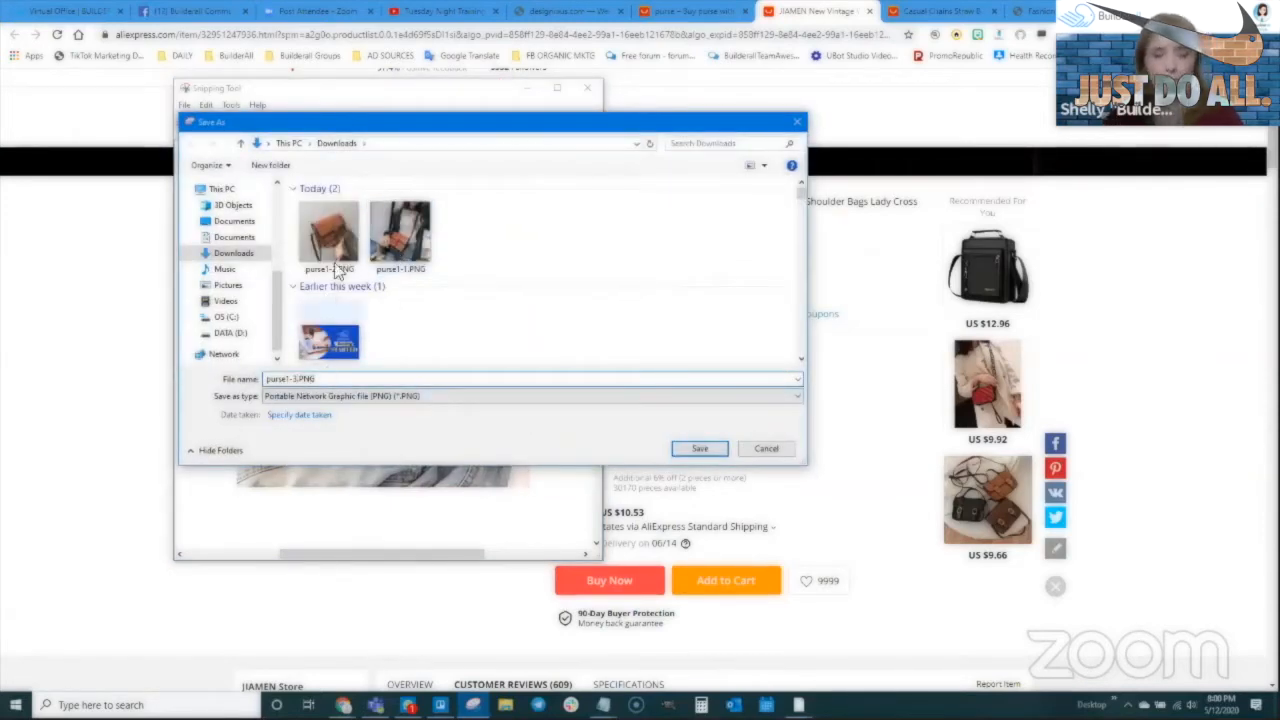
left_click(698, 448)
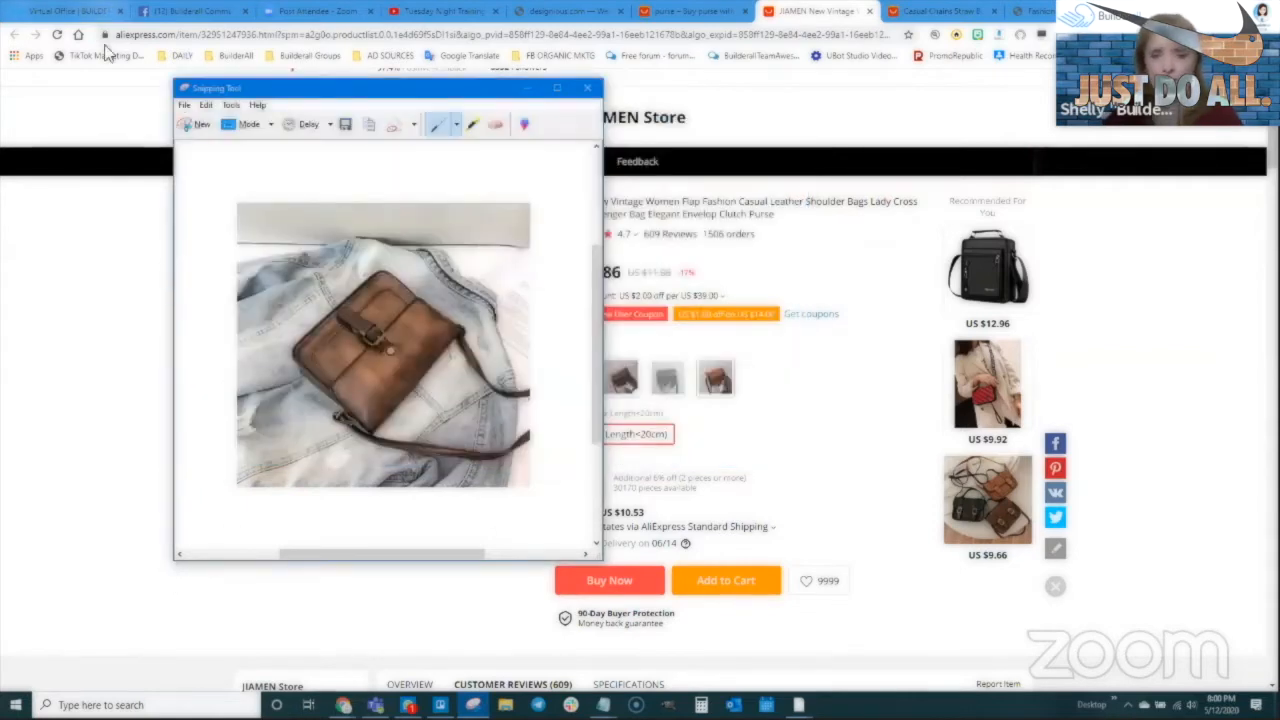
left_click(557, 88)
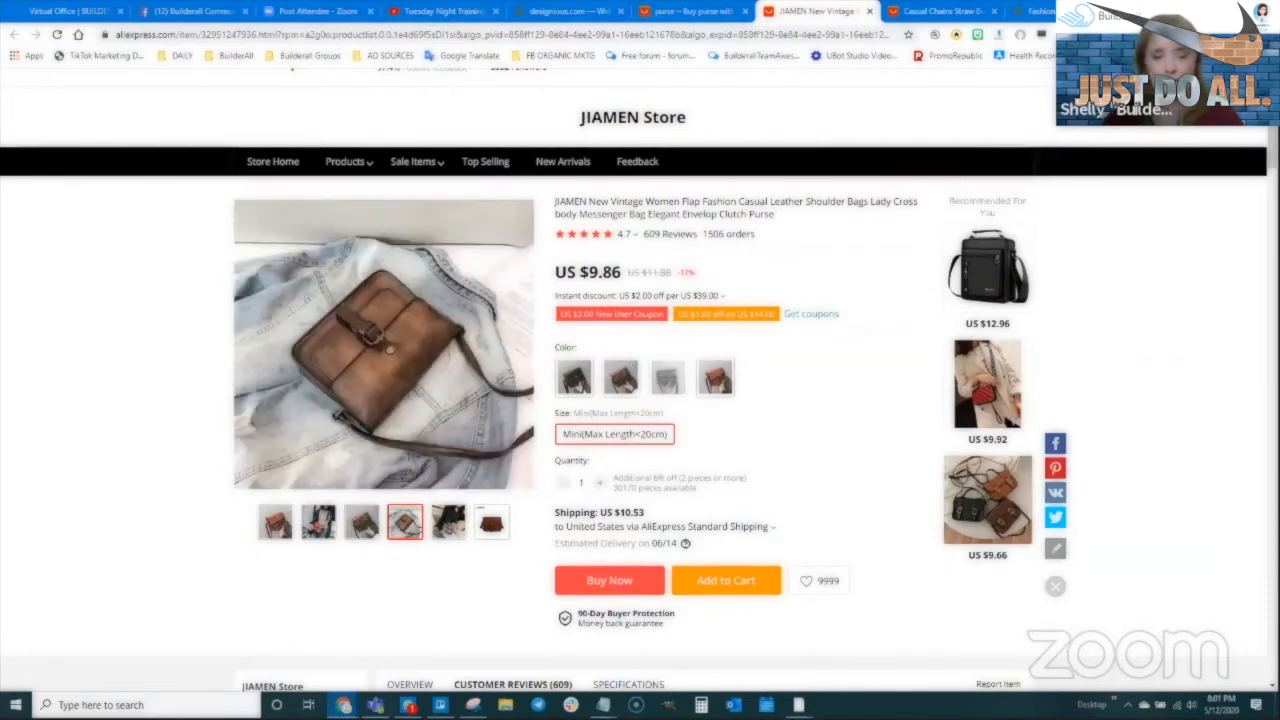
left_click(410, 645)
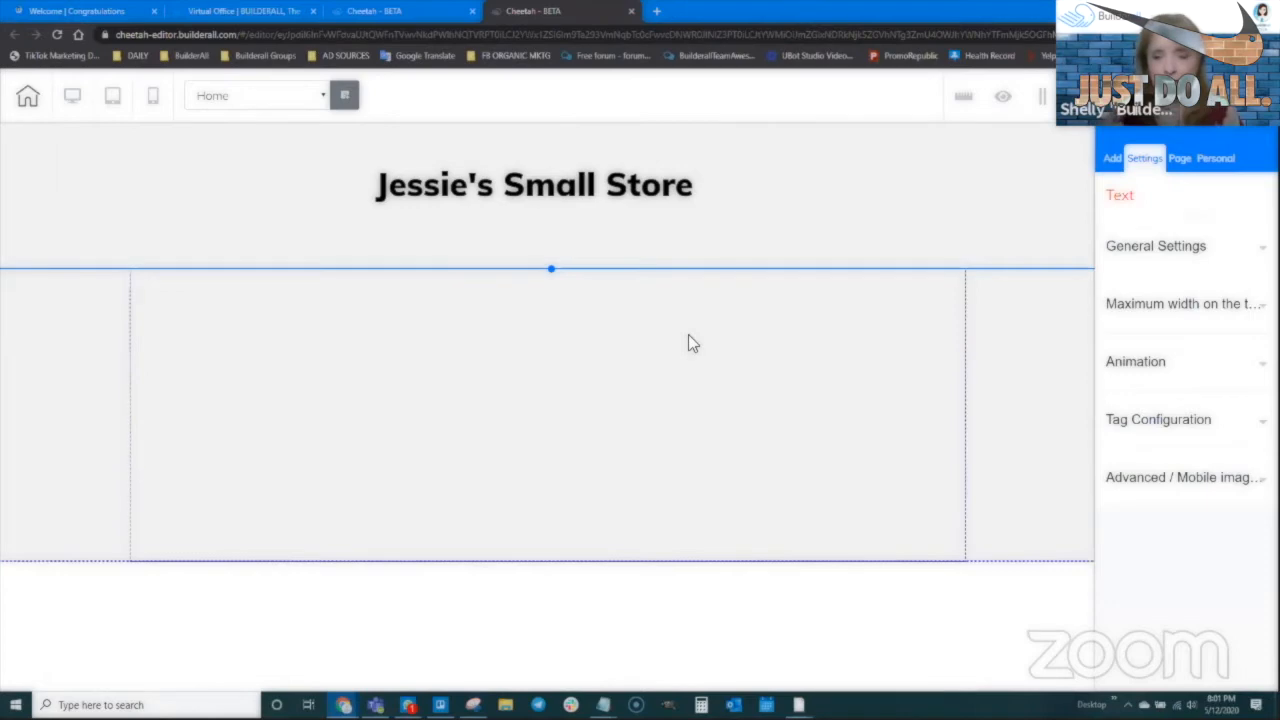
Drag an Image element into the empty panel under the store heading and open its General Settings
left_click(1113, 160)
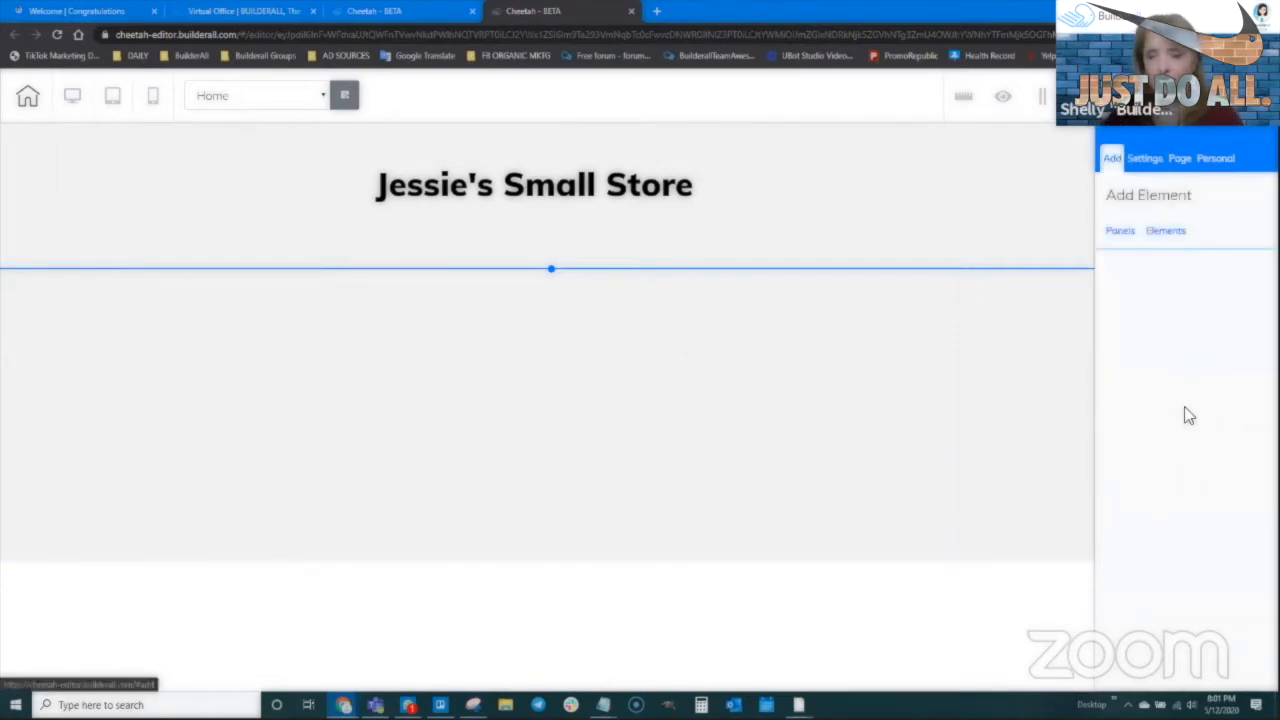
left_click(1163, 232)
scroll(1171, 486, "down", 5)
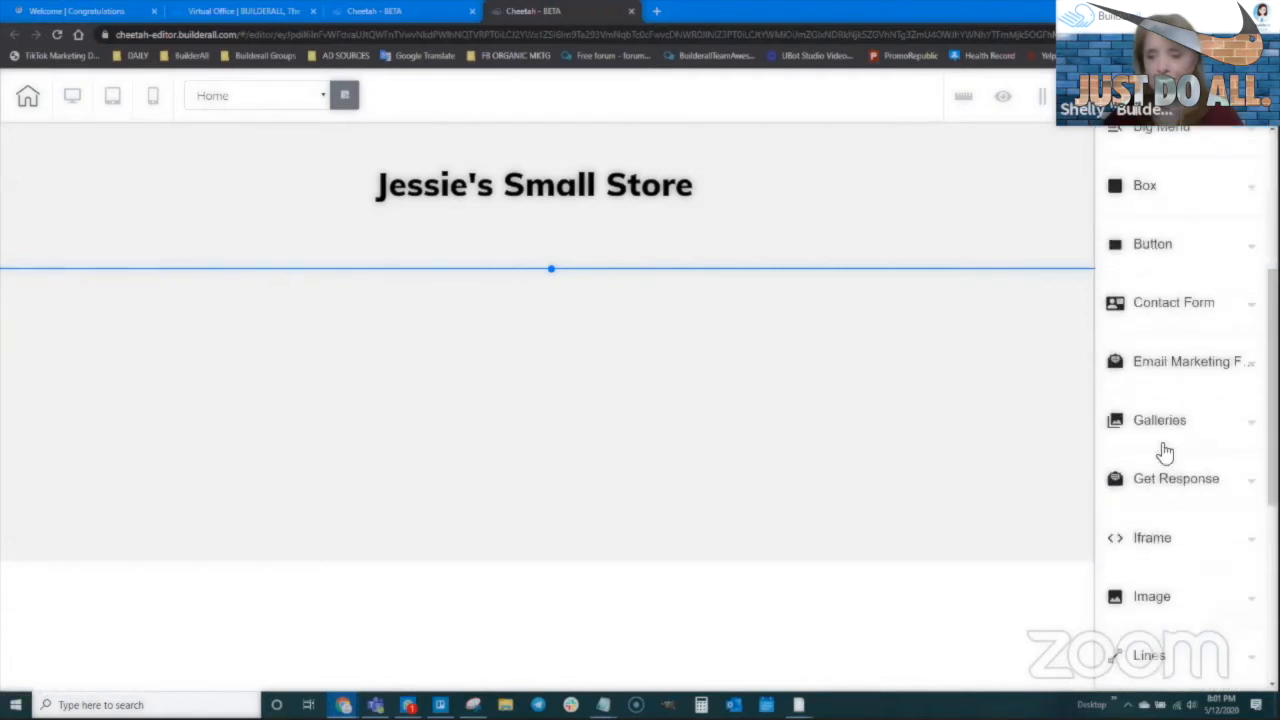
left_click(1150, 410)
left_click(1150, 412)
left_click(1148, 465)
scroll(1154, 500, "down", 2)
left_click_drag(1154, 386, 337, 383)
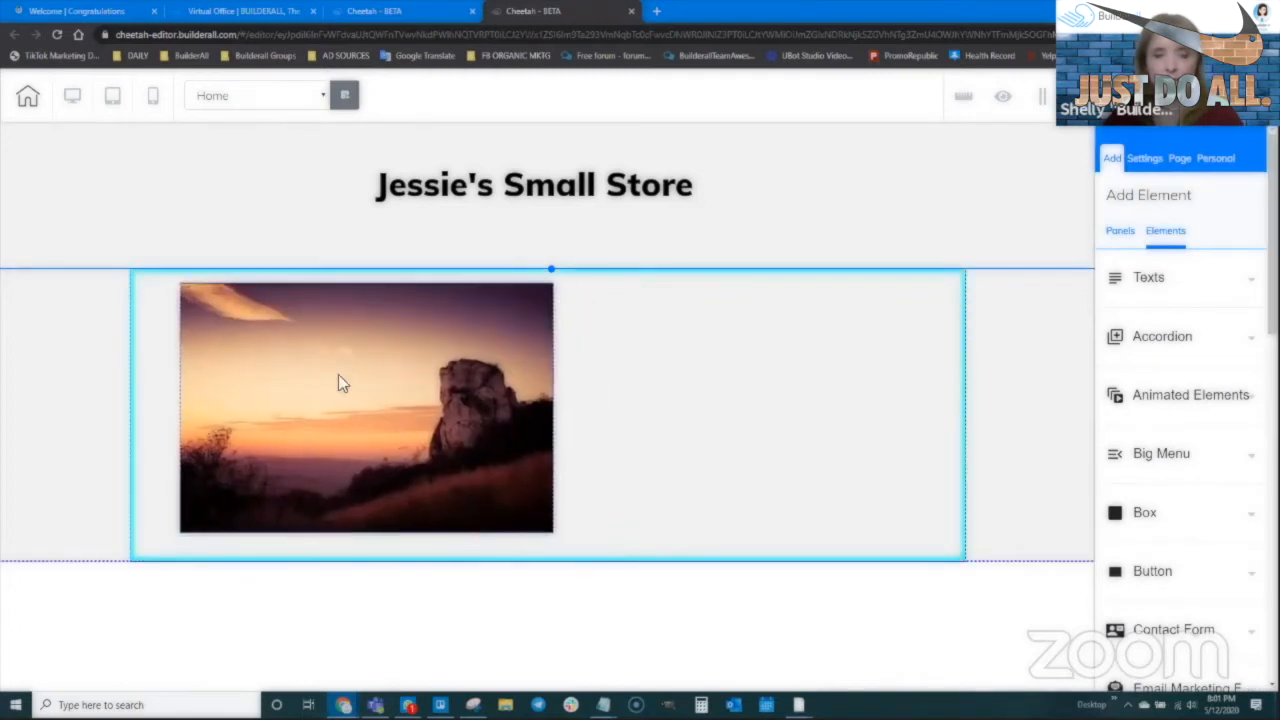
left_click(330, 375)
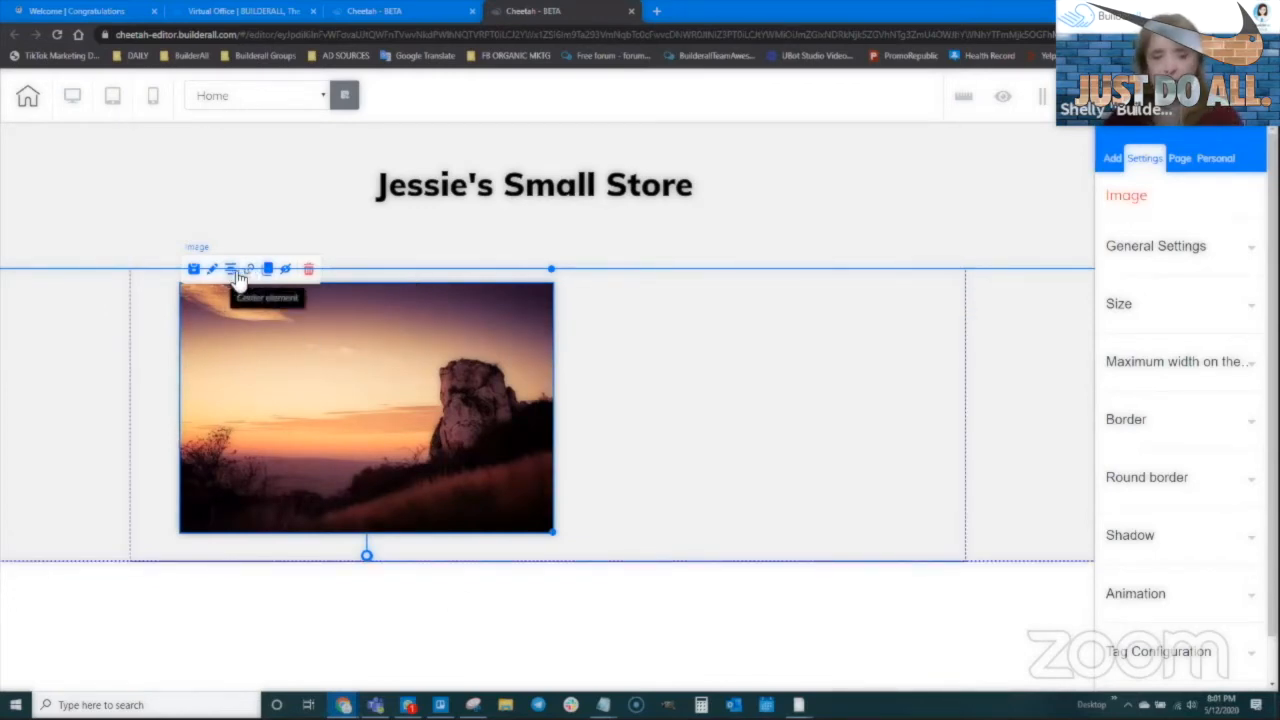
left_click(1140, 252)
Upload the purse1-1, purse1-2 and purse1-3 photos to the media library and select purse1-1
left_click(1180, 561)
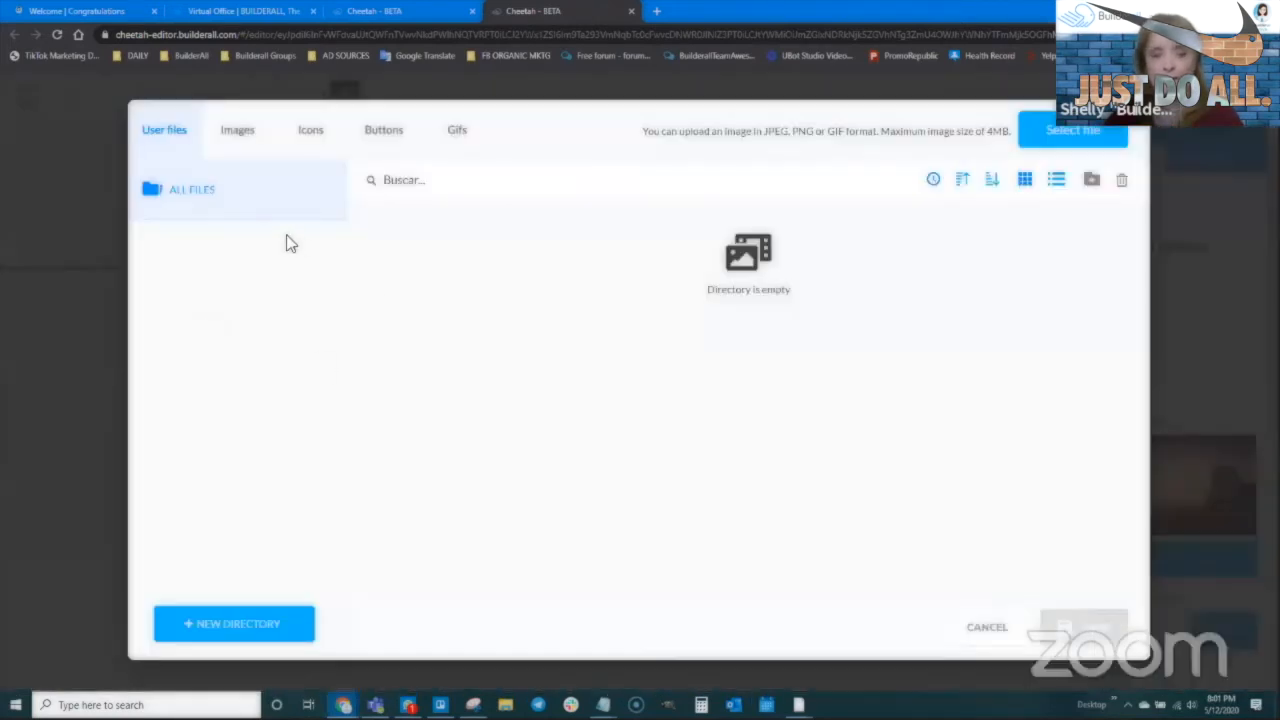
left_click(1058, 145)
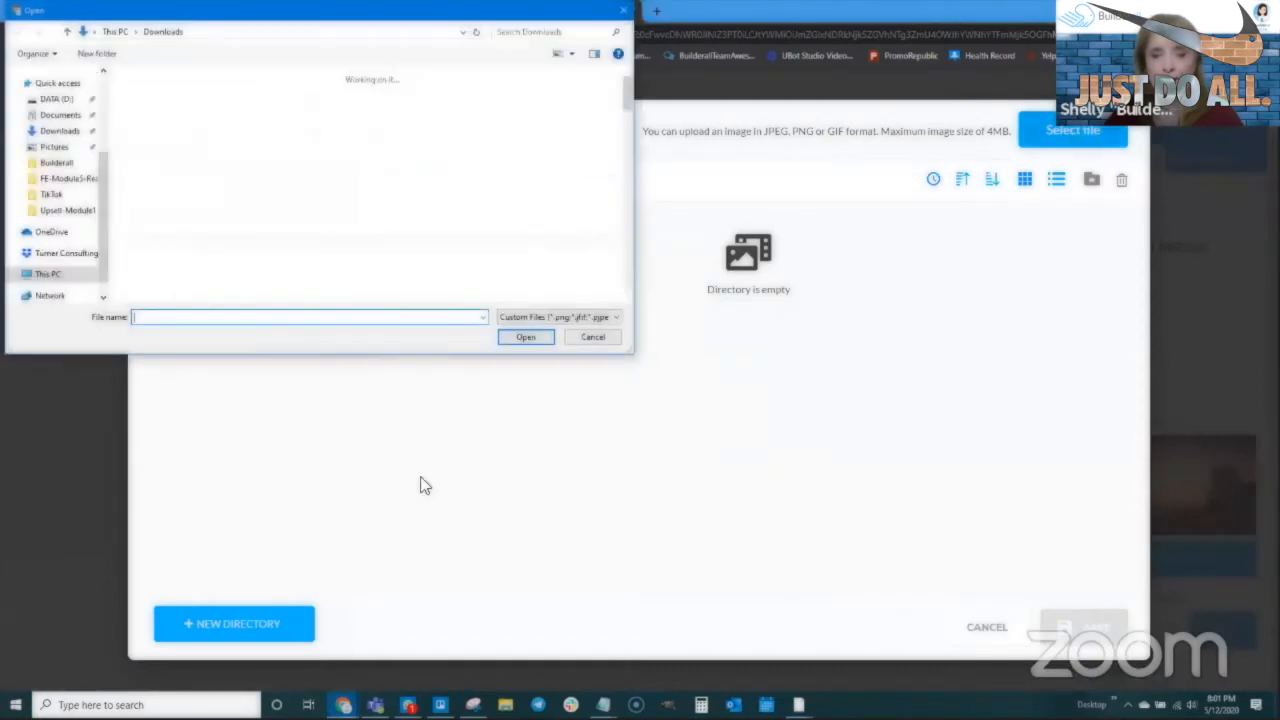
left_click(170, 141)
left_click(306, 138, "shift")
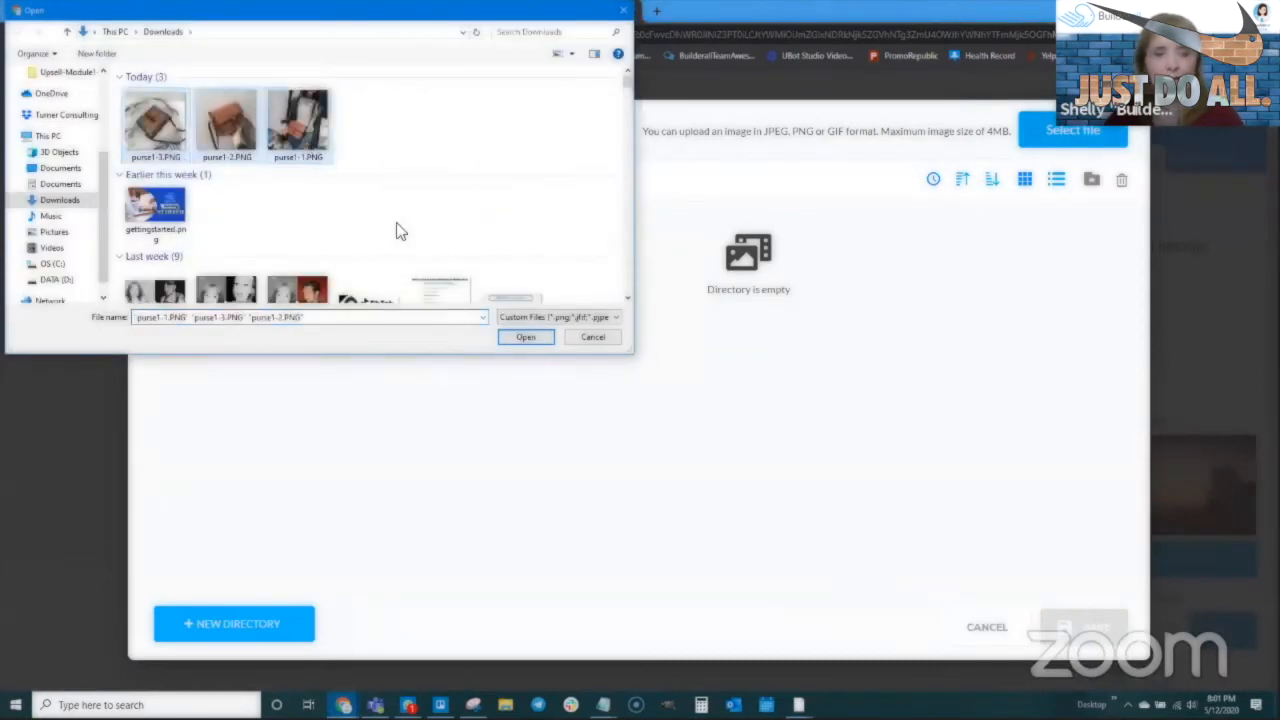
left_click(524, 336)
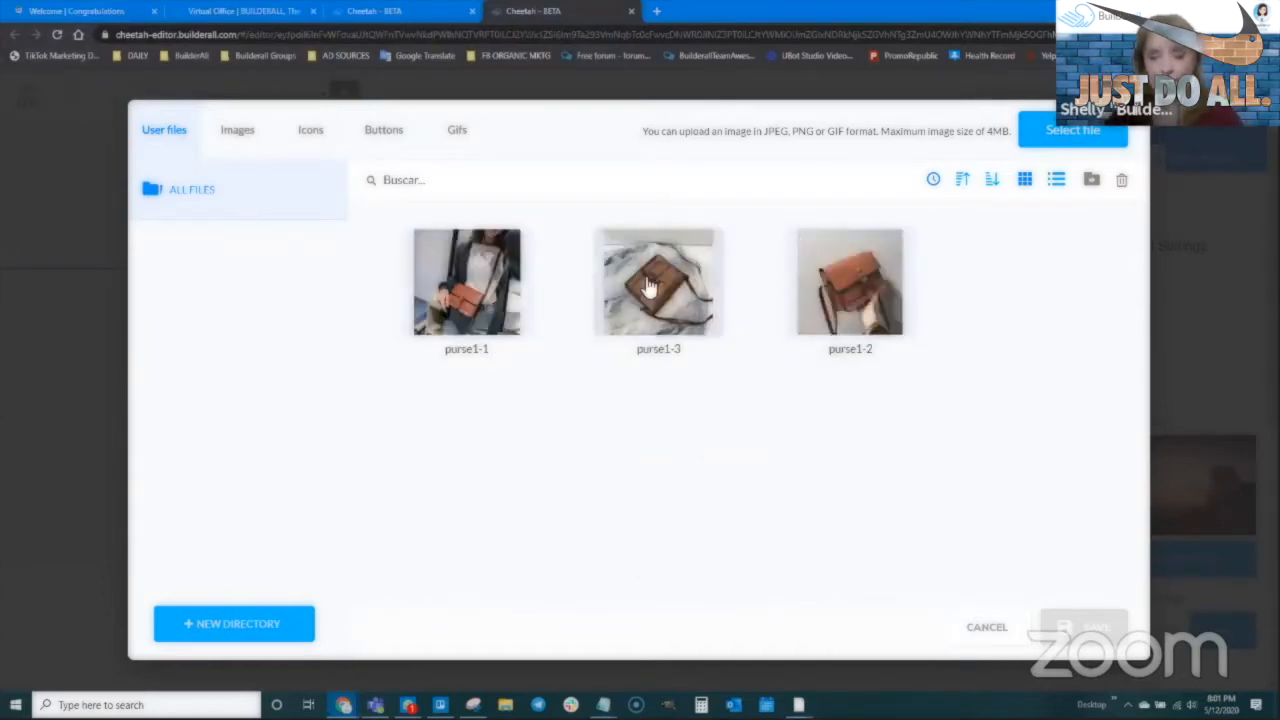
left_click(489, 333)
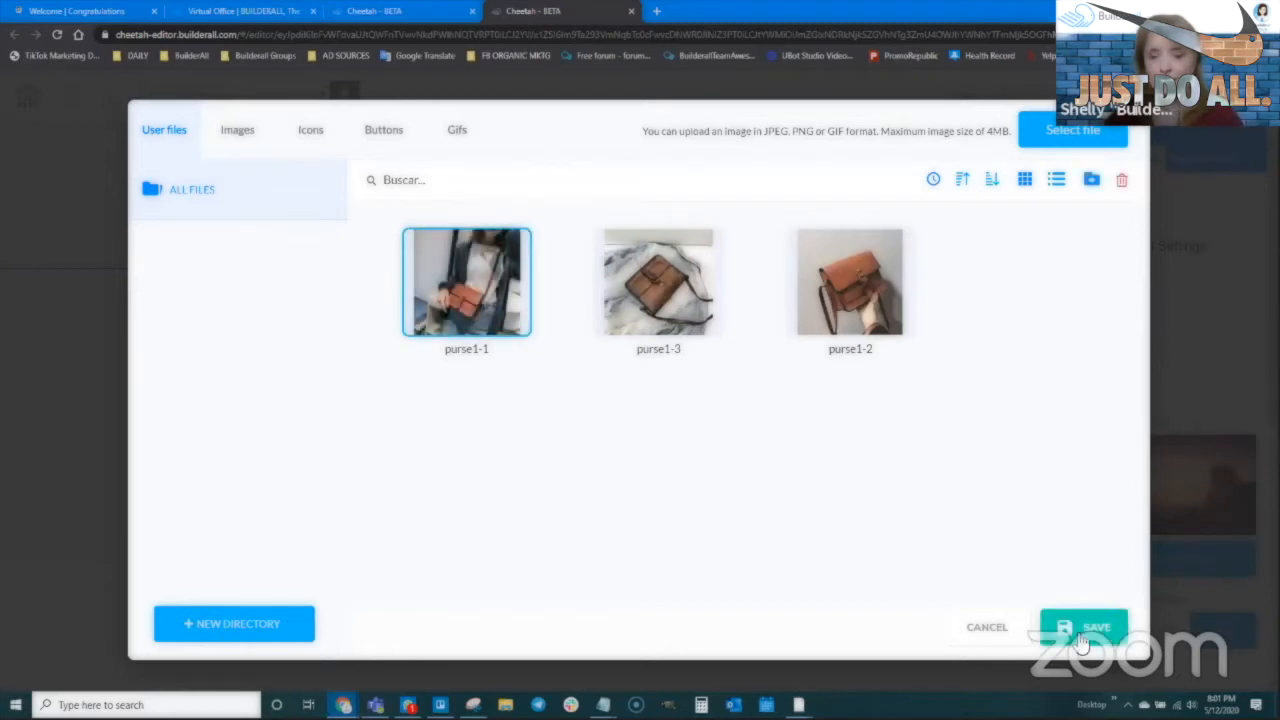
Save purse1-1 into the image, then resize and position the bag photo
left_click(1084, 627)
left_click_drag(554, 654, 420, 490)
left_click_drag(336, 386, 301, 381)
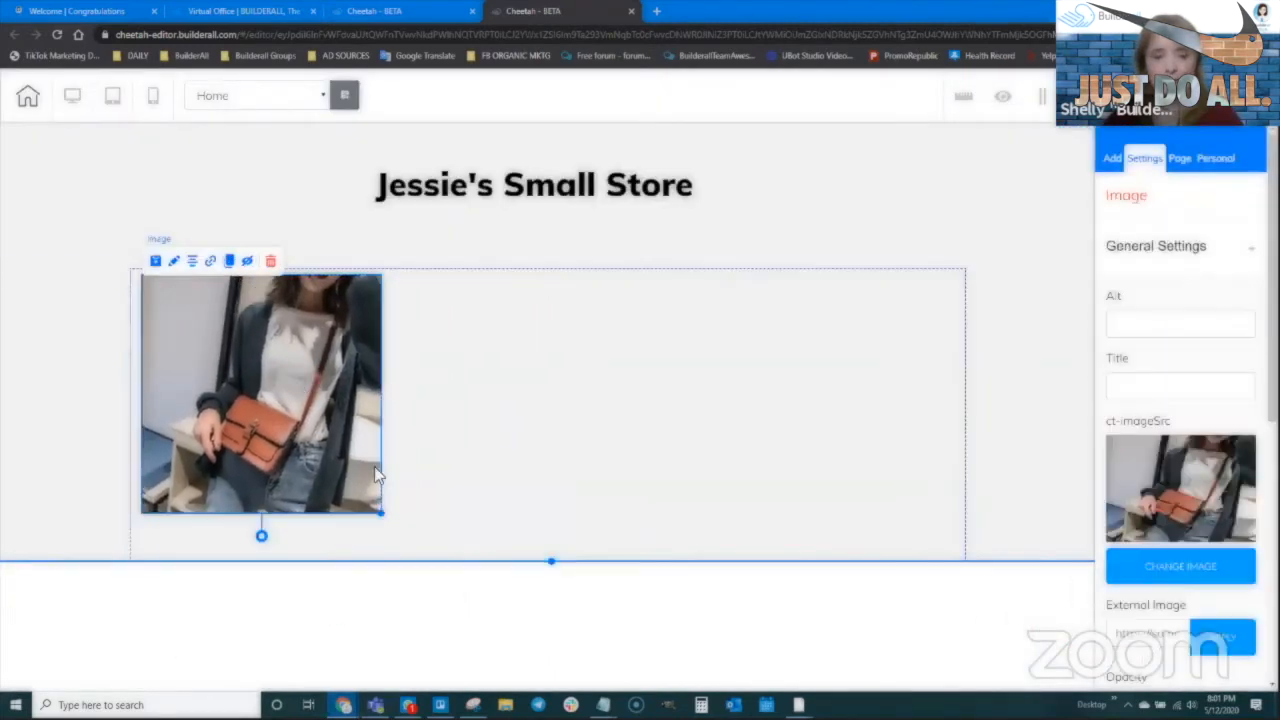
left_click_drag(384, 513, 410, 540)
left_click_drag(334, 412, 339, 418)
Clone the photo, swap the copy to purse1-3, and shrink it into a small thumbnail
left_click(235, 266)
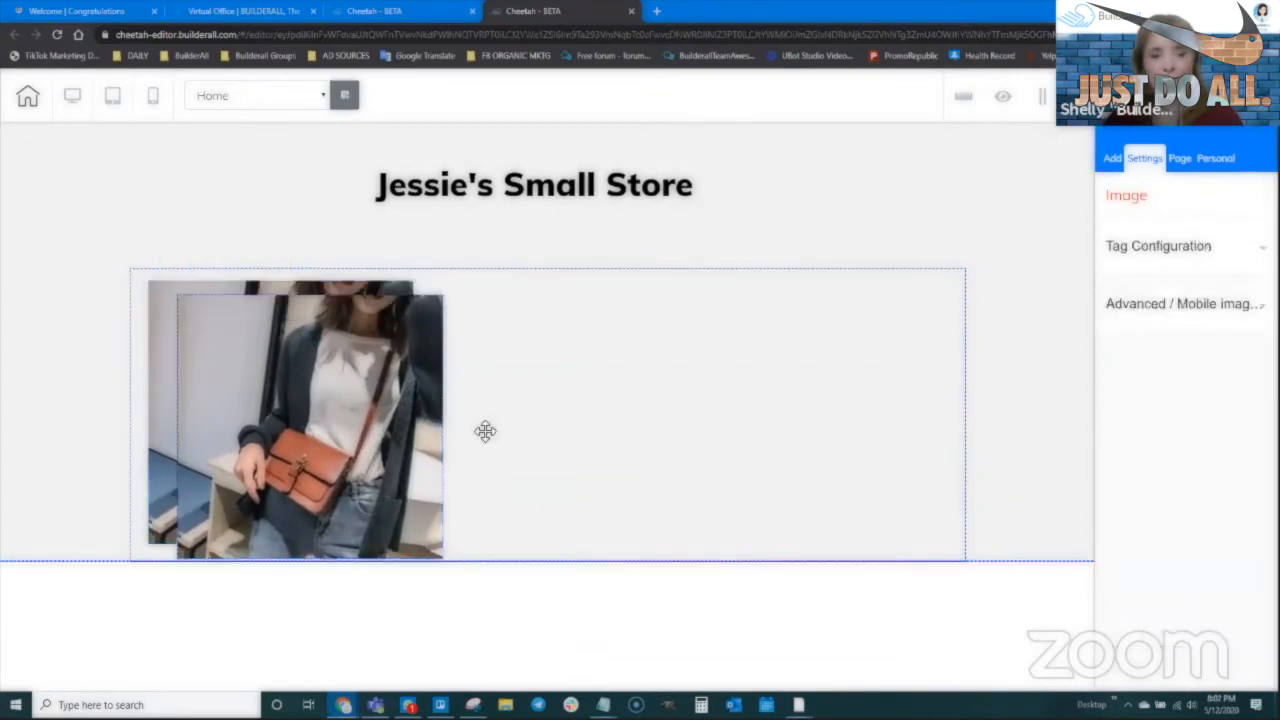
left_click(611, 415)
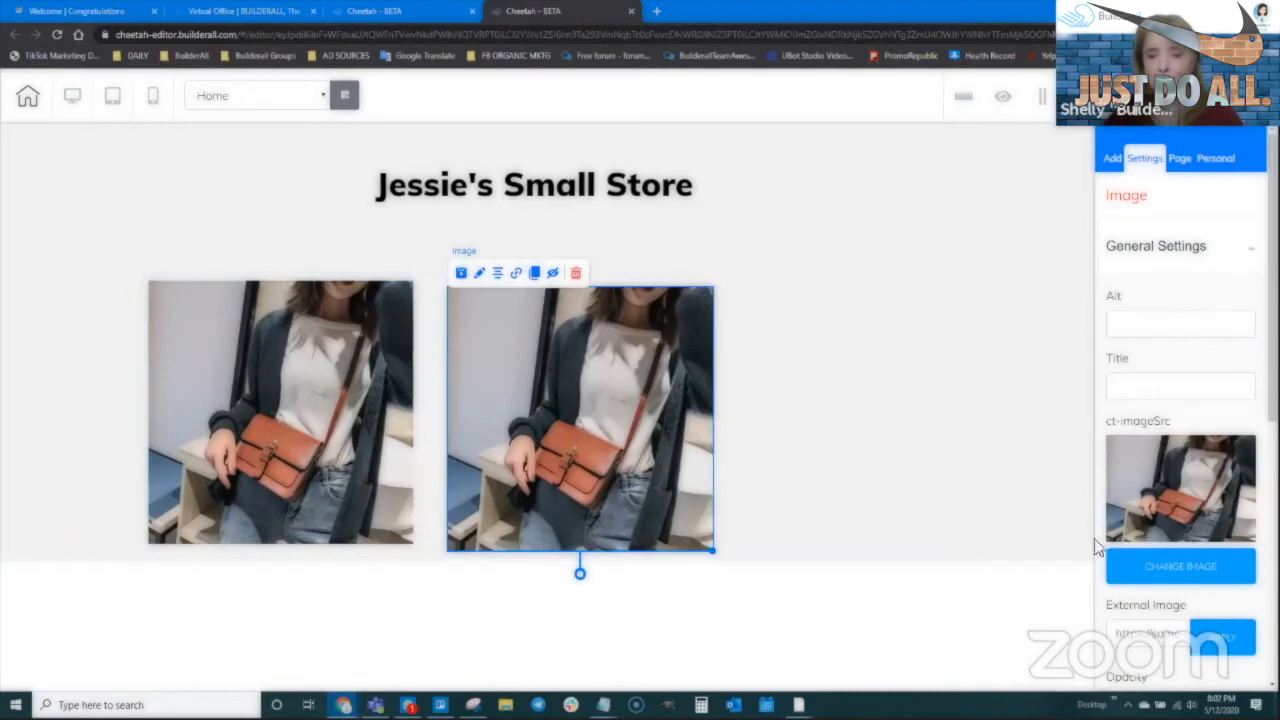
left_click(1197, 572)
left_click(657, 282)
left_click(1100, 628)
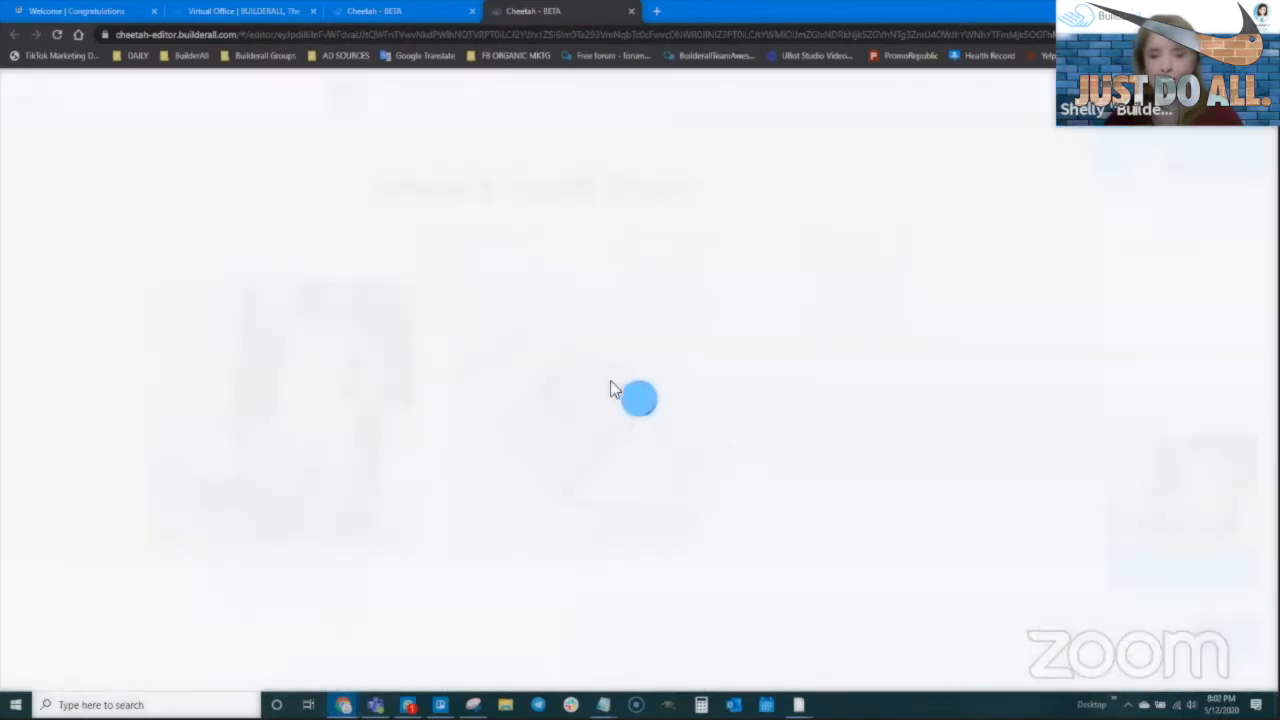
left_click_drag(714, 546, 551, 386)
left_click_drag(502, 337, 487, 342)
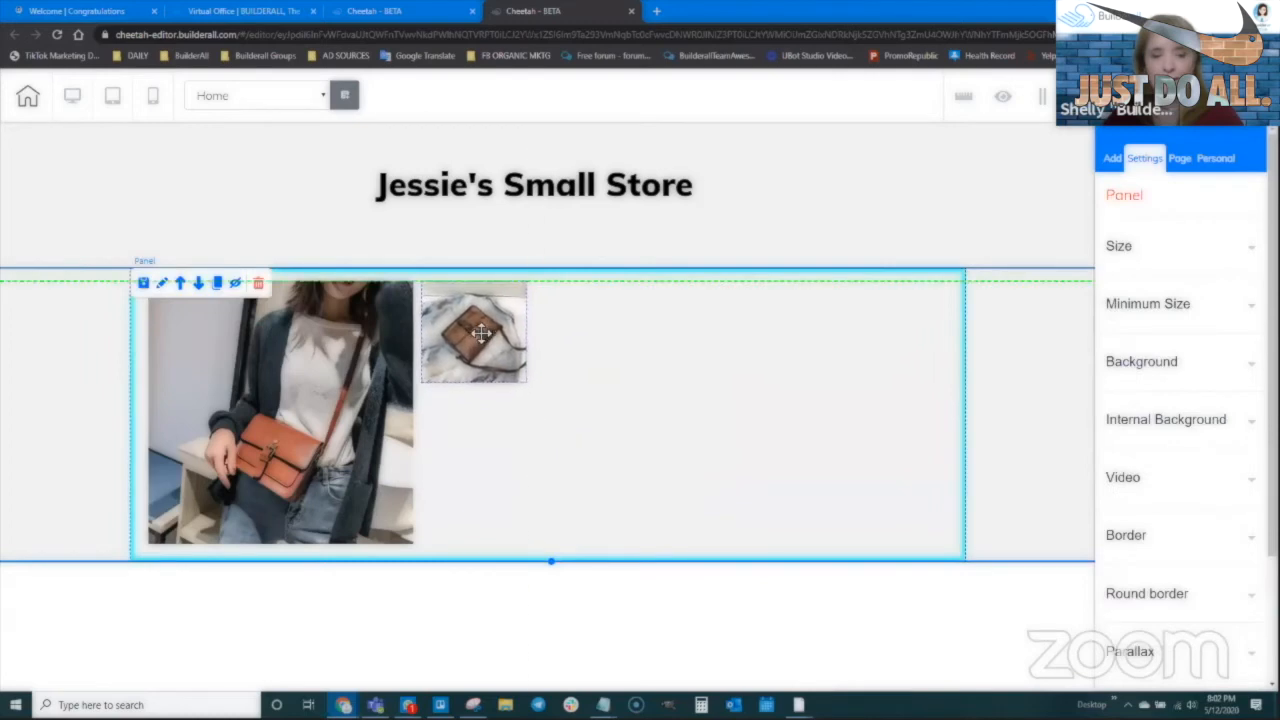
Duplicate the thumbnail below the first one and change it to purse1-2
left_click(487, 343)
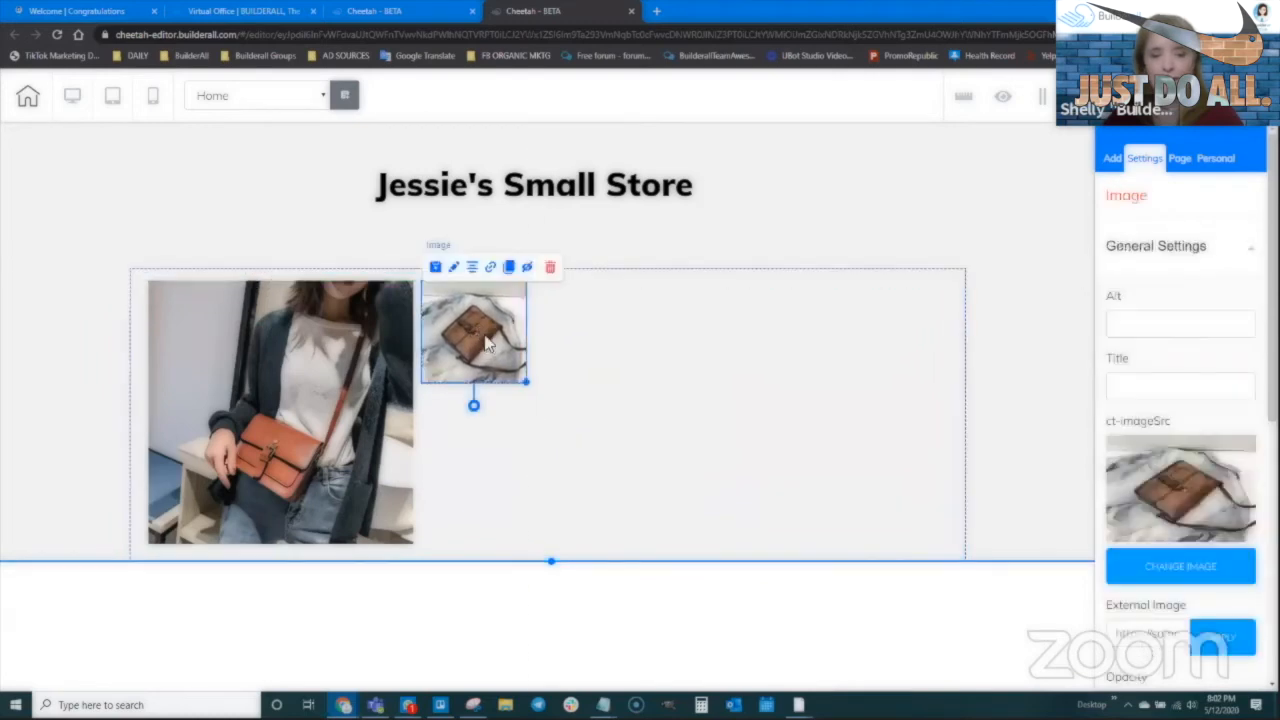
left_click(509, 267)
left_click_drag(487, 336, 487, 451)
left_click(487, 451)
left_click(1160, 566)
left_click(880, 320)
left_click(1088, 630)
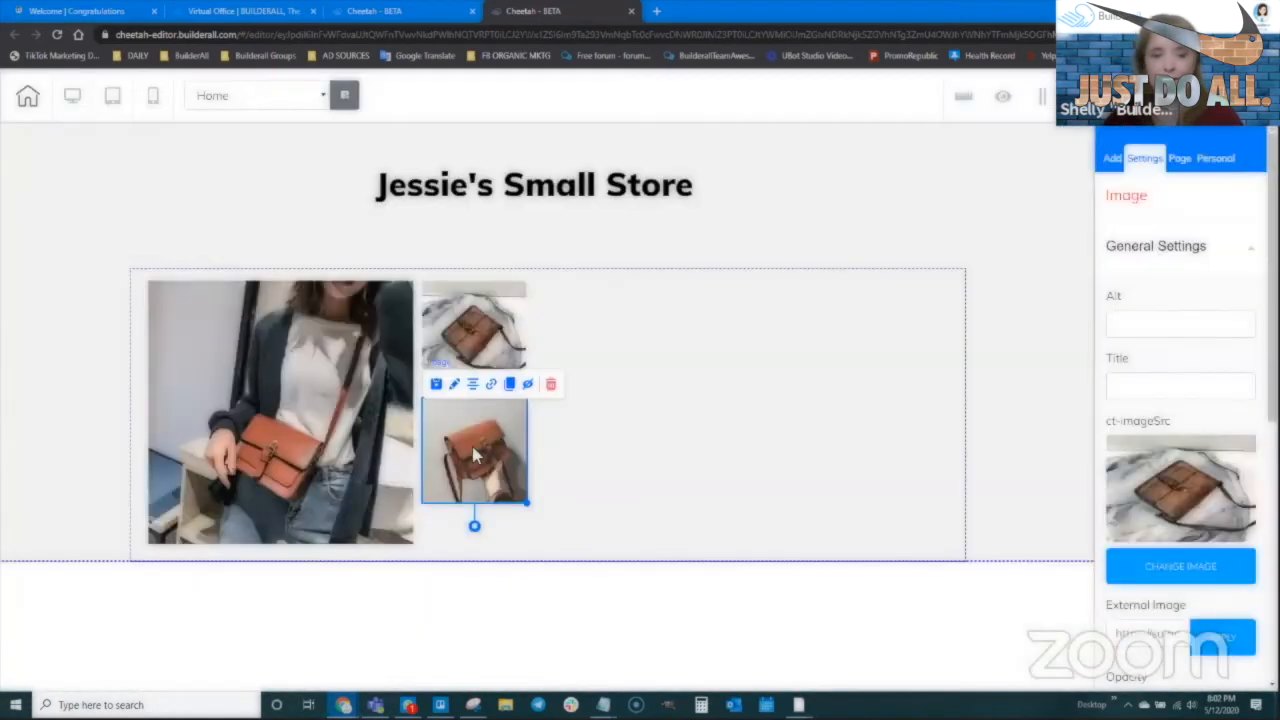
left_click_drag(474, 328, 477, 340)
Add a Title H2 heading beside the thumbnails, then bring up the AliExpress product page
left_click(642, 492)
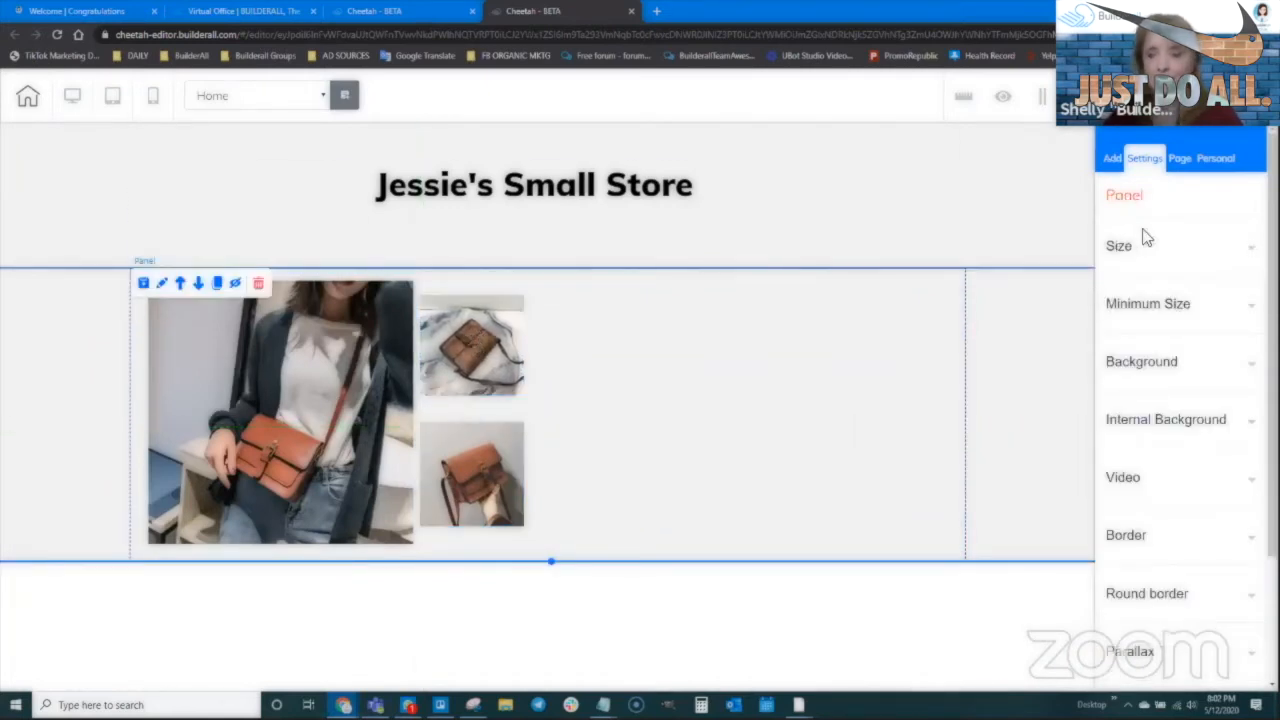
left_click(1112, 159)
left_click(1157, 285)
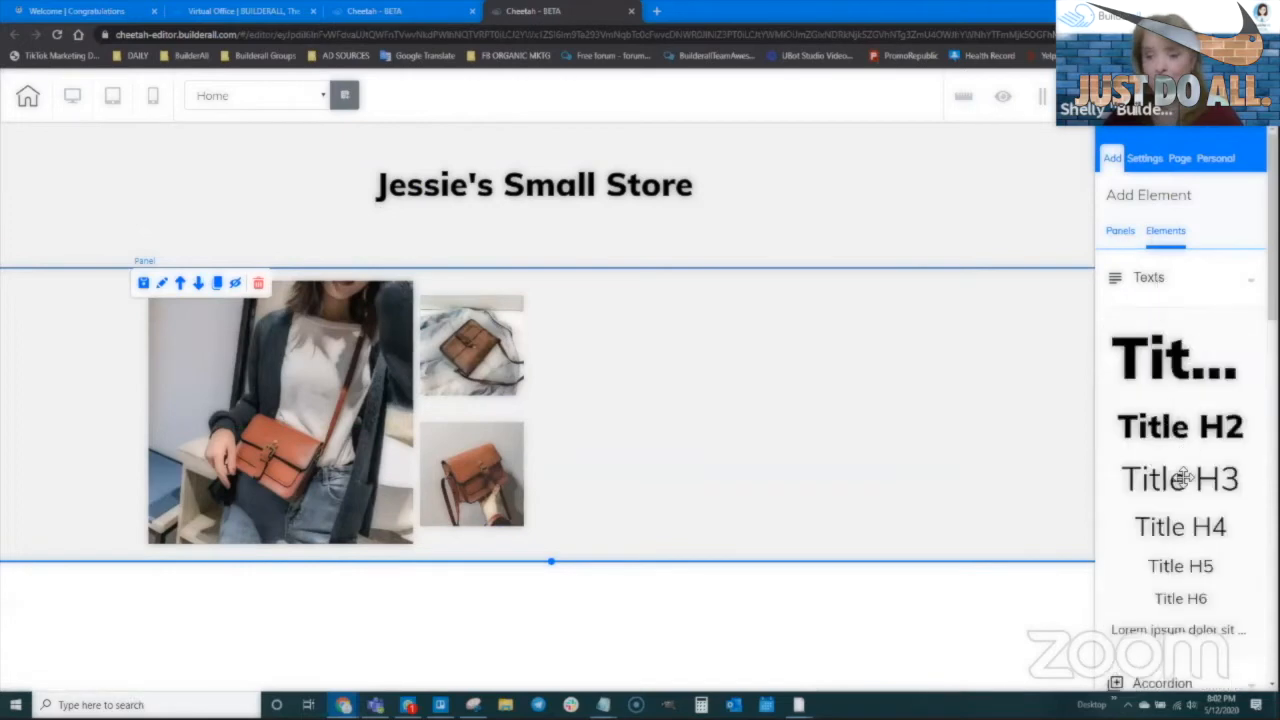
left_click_drag(1176, 432, 634, 312)
left_click(343, 705)
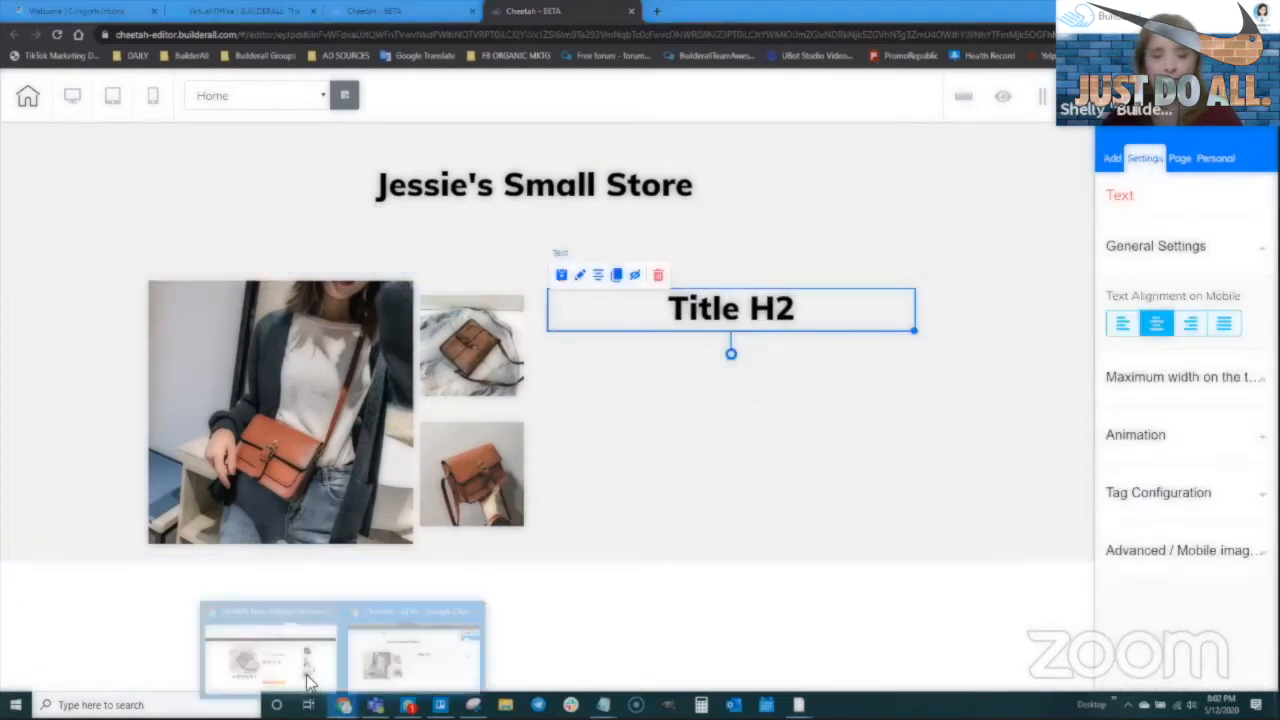
left_click(270, 645)
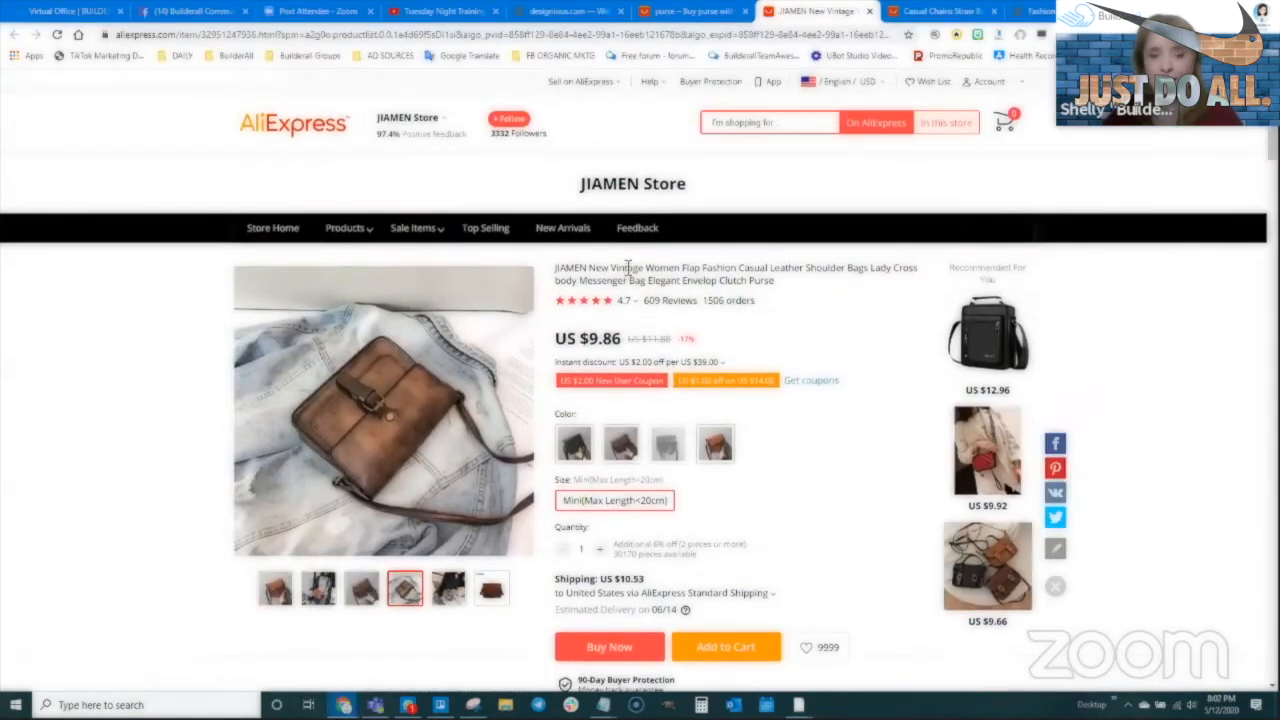
Select the product title text from 'Vintage' through 'Bags' on the AliExpress listing
left_click_drag(612, 268, 688, 270)
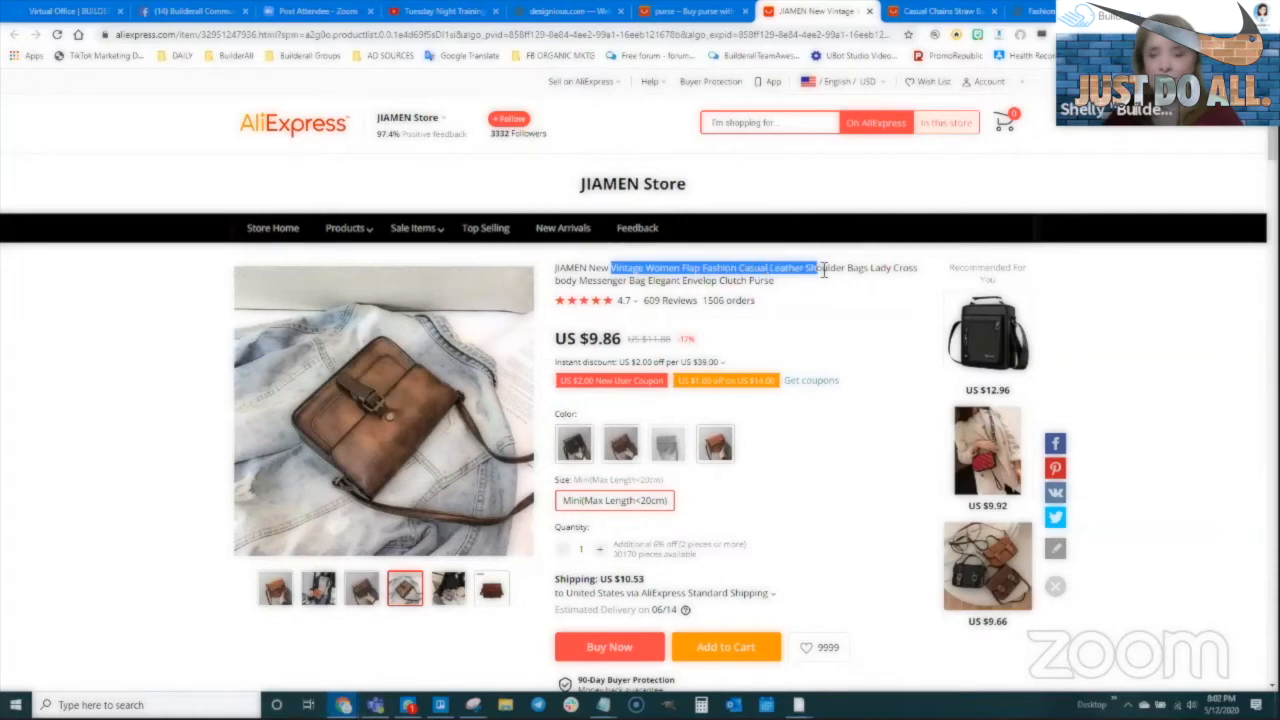
left_click_drag(866, 277, 870, 273)
key("ctrl+c")
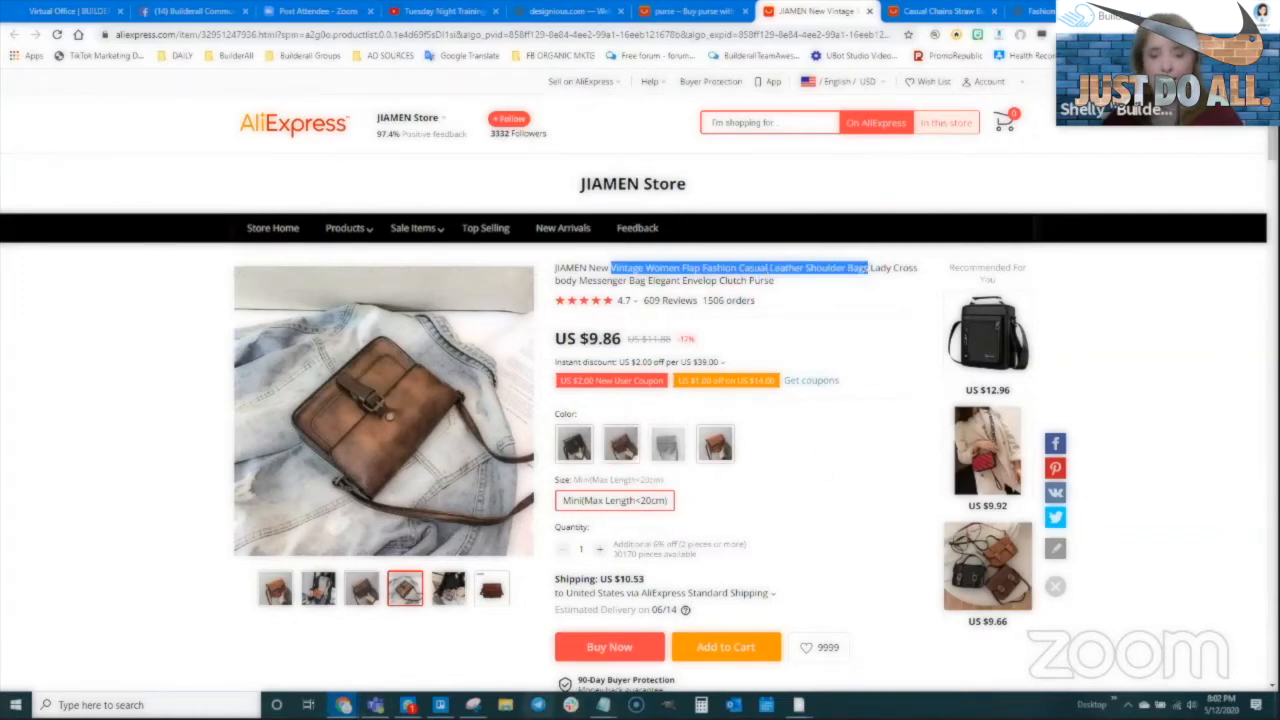
Replace the Title H2 placeholder with the pasted AliExpress product title
left_click(413, 640)
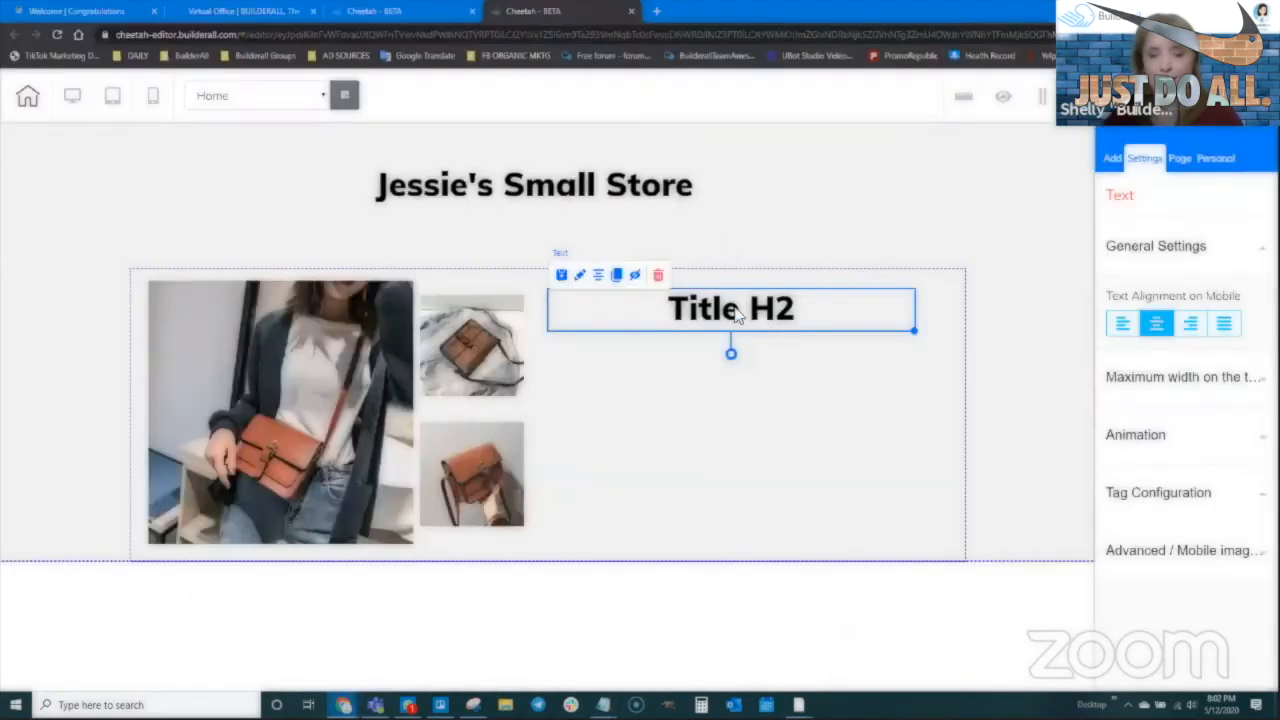
double_click(737, 312)
key("ctrl+a")
key("ctrl+v")
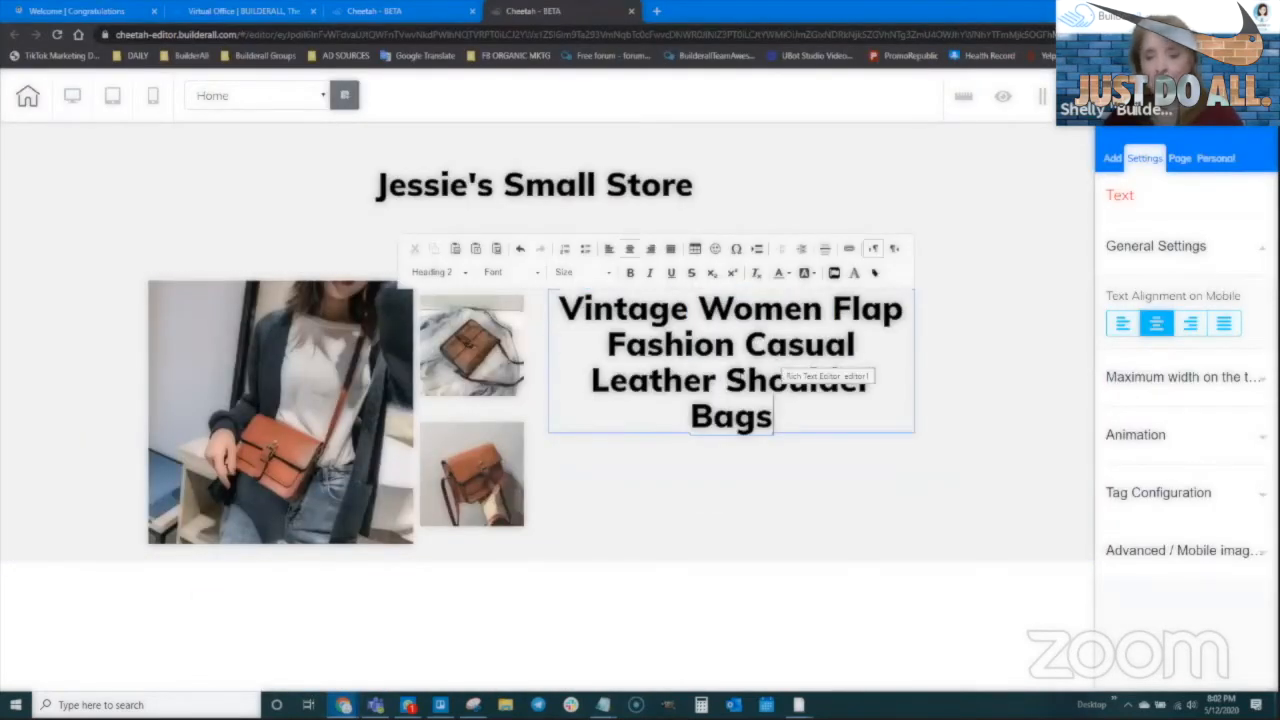
Edit the pasted title down to 'Vintage Crossbody Bag'
left_click_drag(698, 310, 748, 380)
left_click_drag(870, 383, 872, 385)
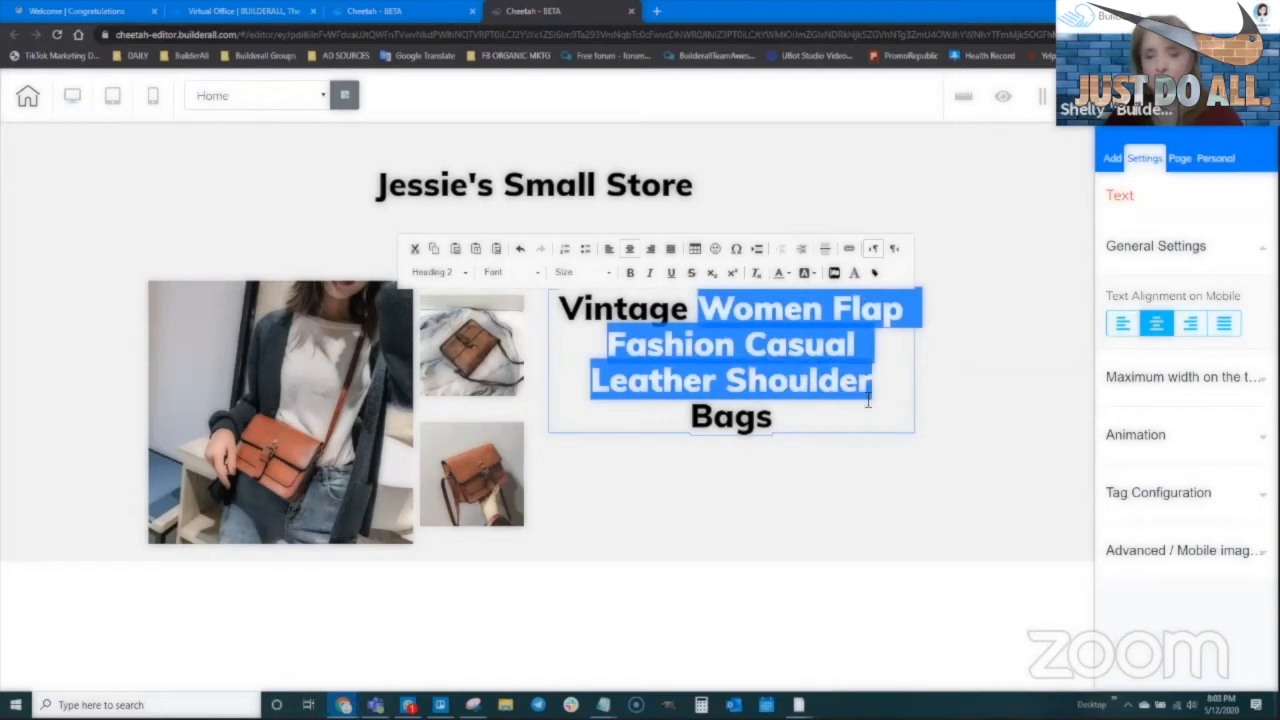
type("Crossbodyt")
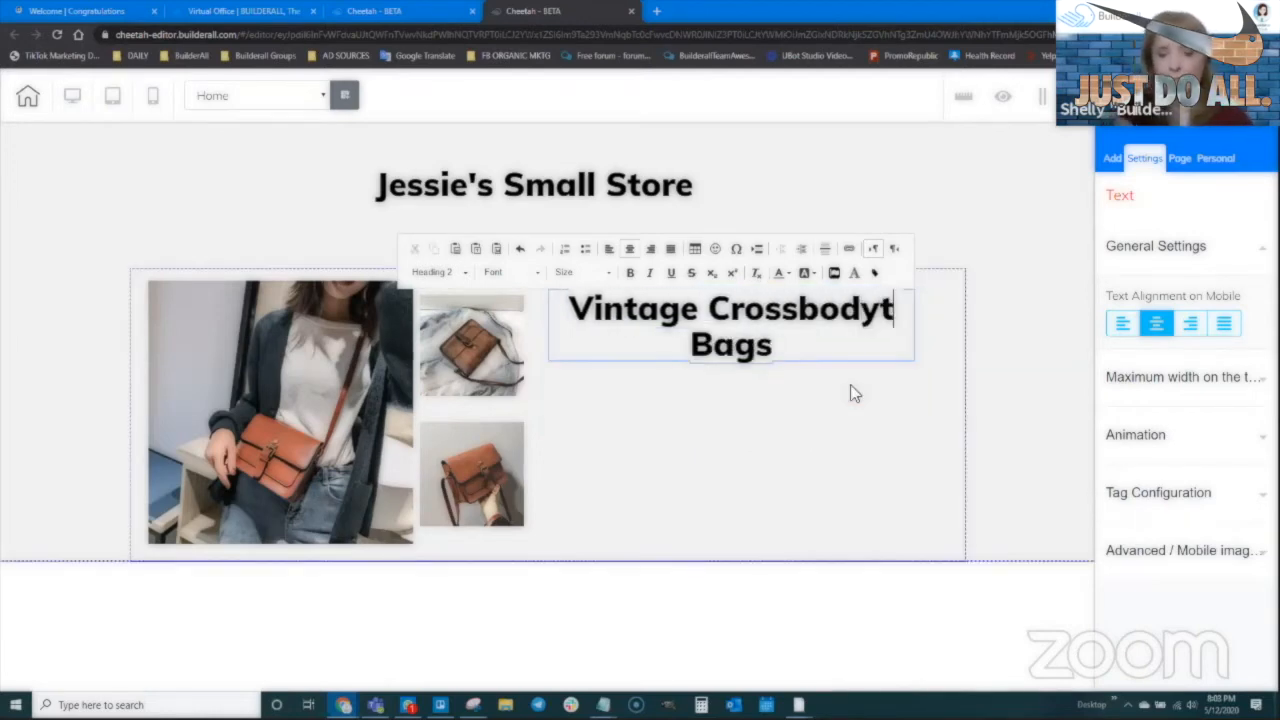
key("BackSpace")
left_click(849, 357)
left_click(858, 356)
key("BackSpace")
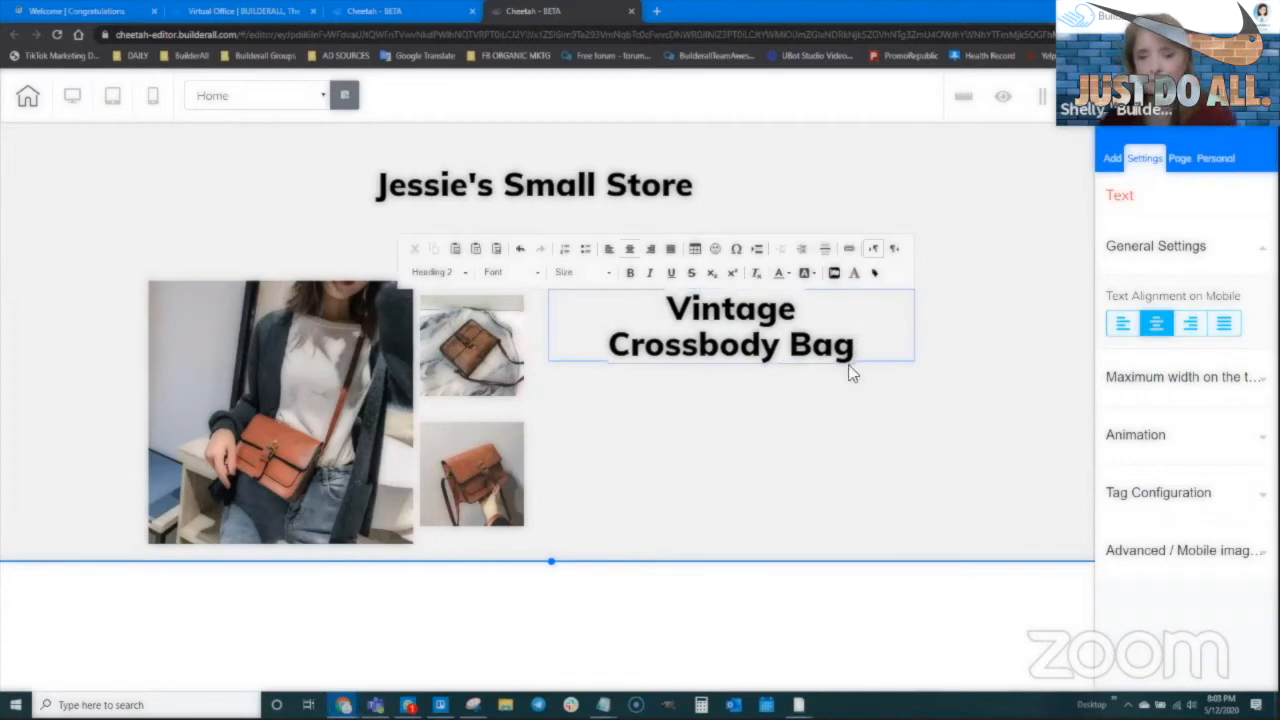
left_click(849, 371)
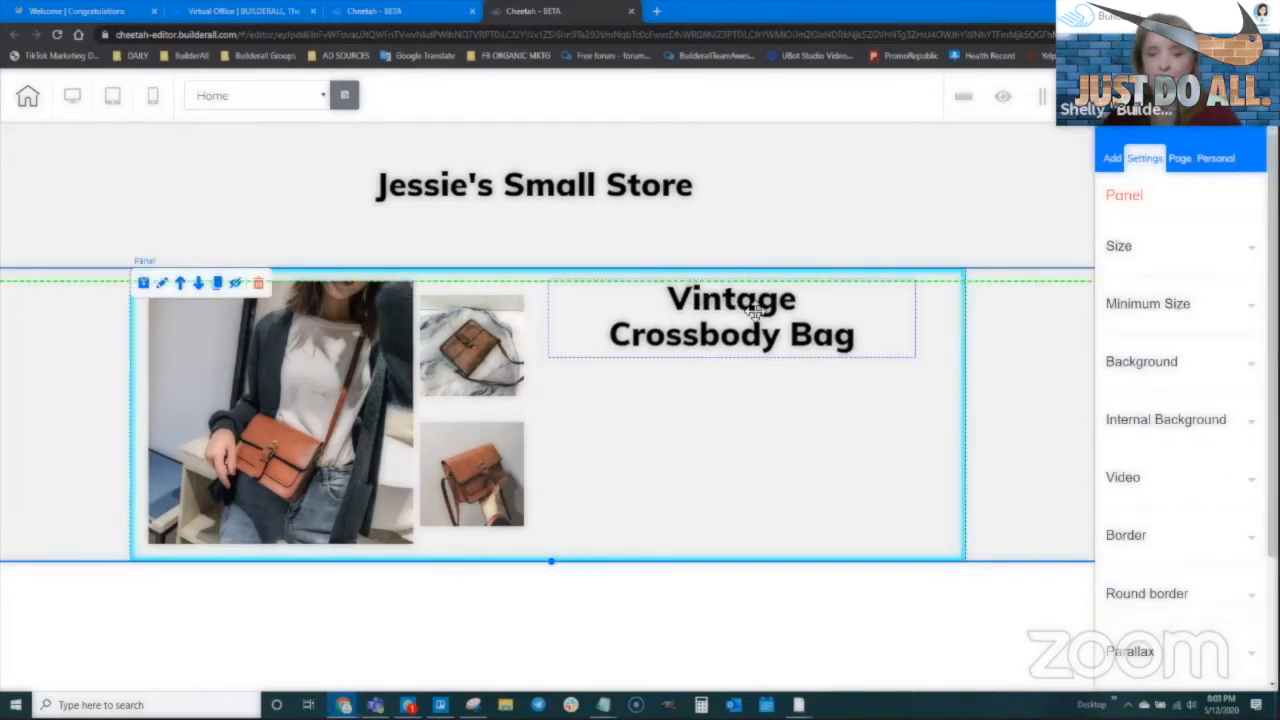
left_click(755, 313)
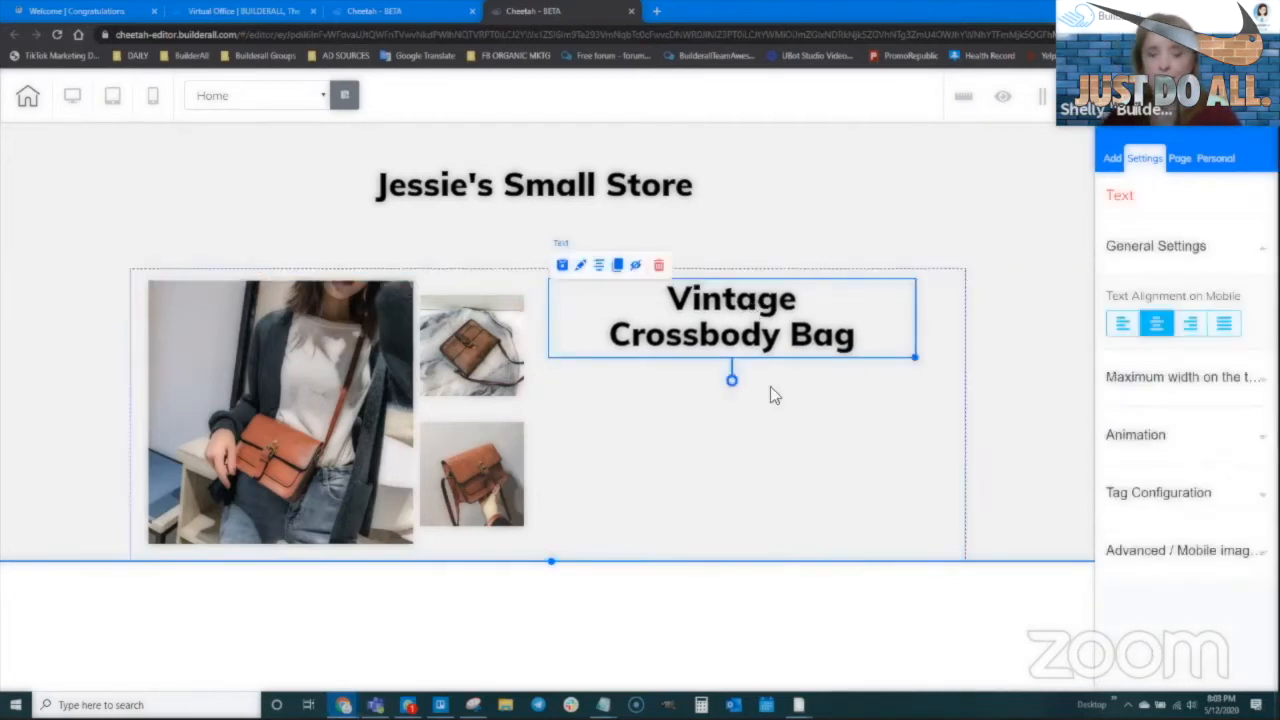
left_click(1111, 159)
Add a Title H6 below the heading with 'This is an awesome crossbody bag that comes in 3 colors...'
left_click(1165, 231)
scroll(1175, 452, "down", 2)
left_click_drag(973, 465, 822, 362)
double_click(688, 387)
type("this is")
key("BackSpace")
key("BackSpace")
key("BackSpace")
key("BackSpace")
key("BackSpace")
key("BackSpace")
key("BackSpace")
type("This i")
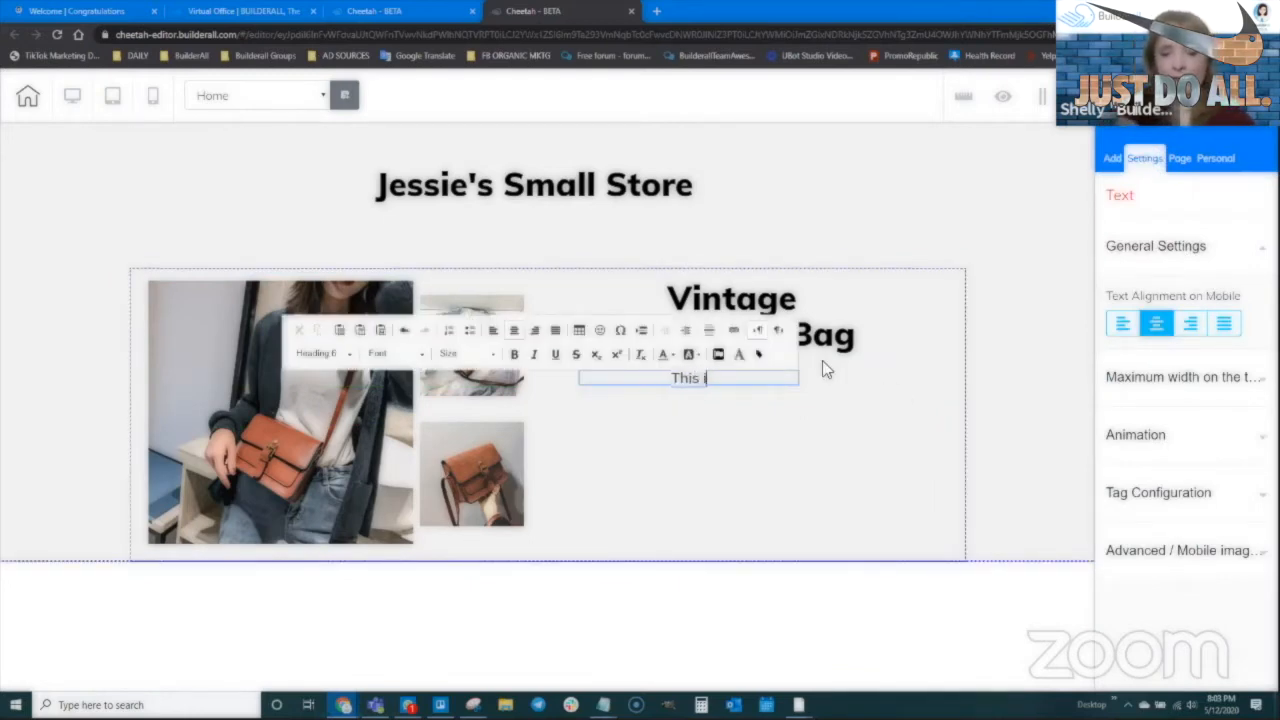
type("s an awesome ")
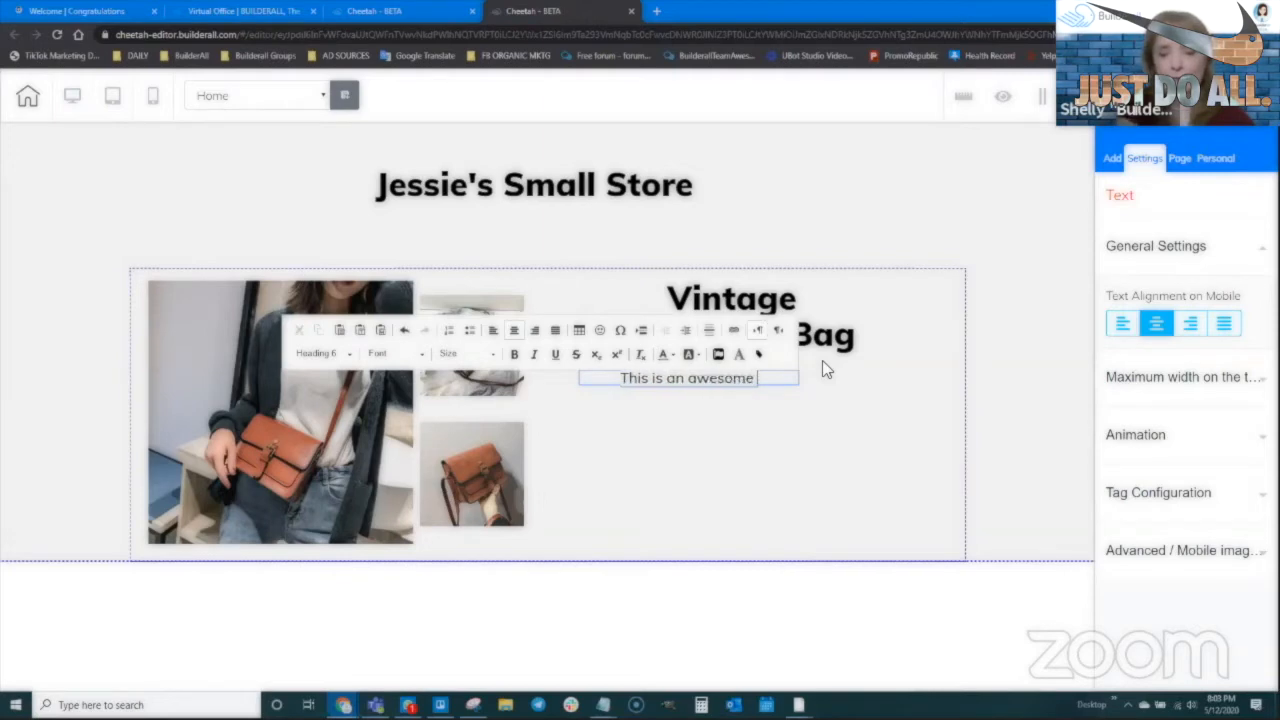
type("crossbody")
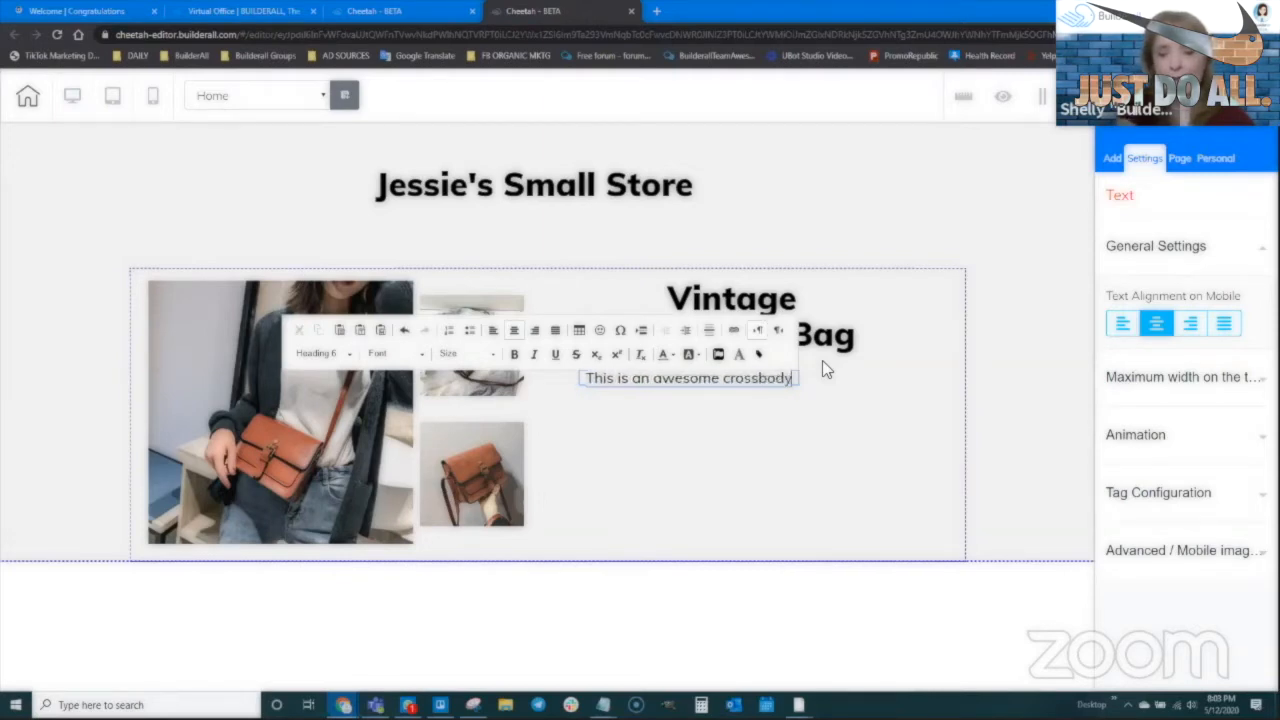
type(" bag that comes in 3")
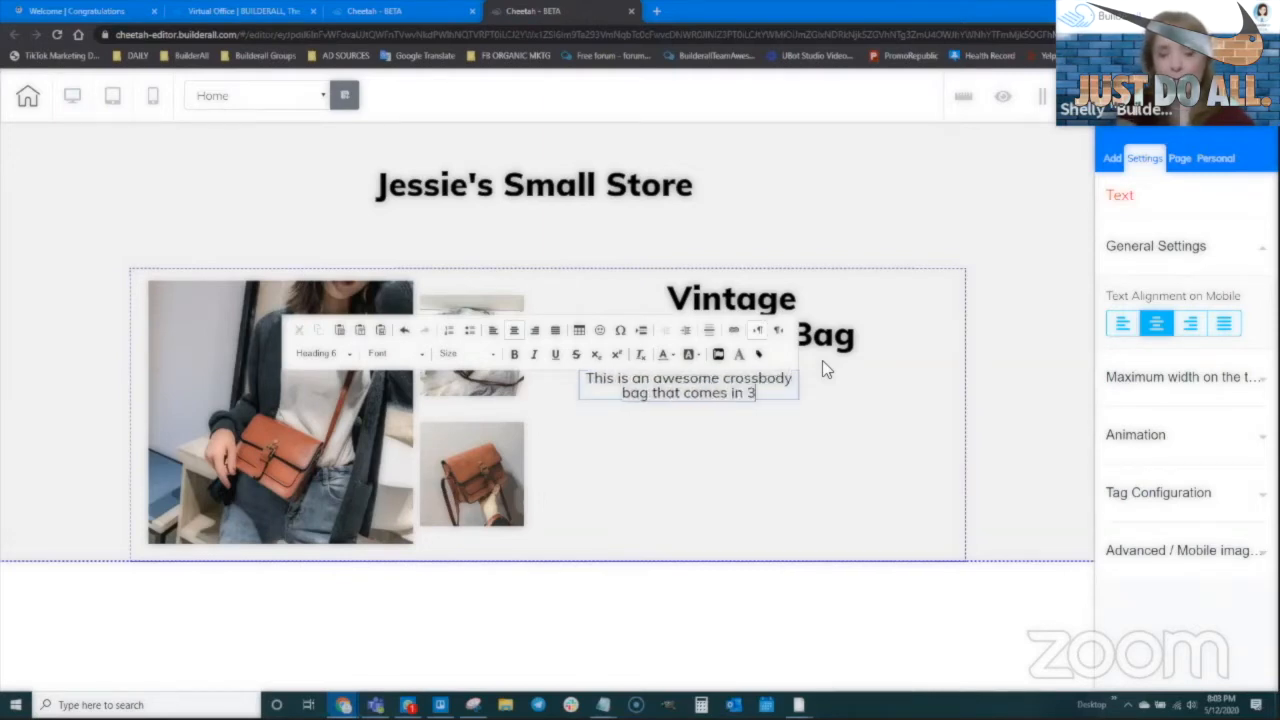
type(" colors.  I")
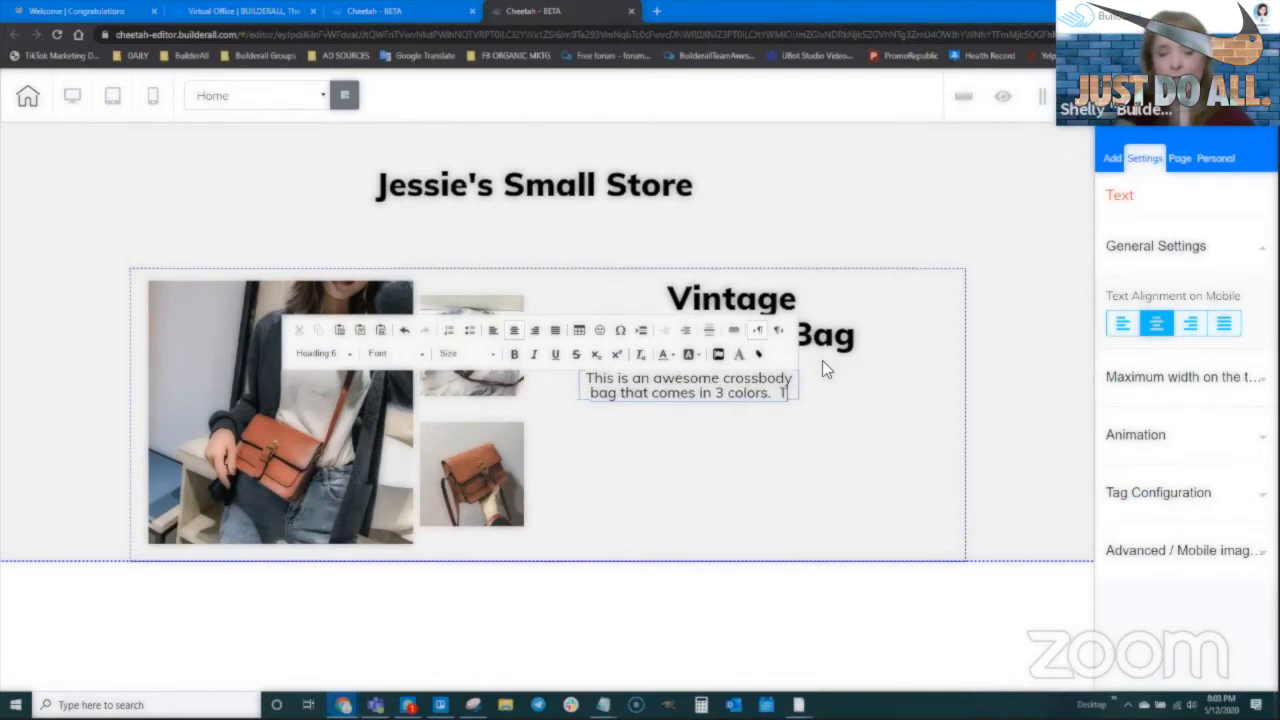
type("t has a")
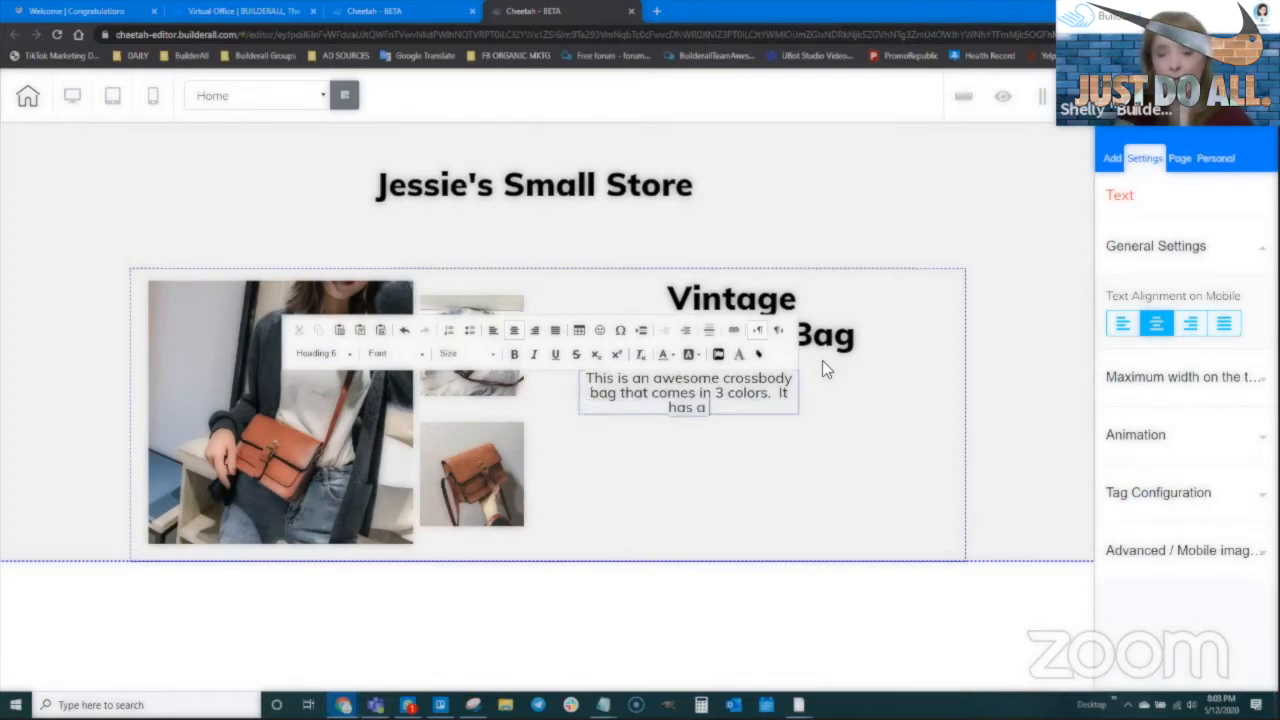
type(" long s")
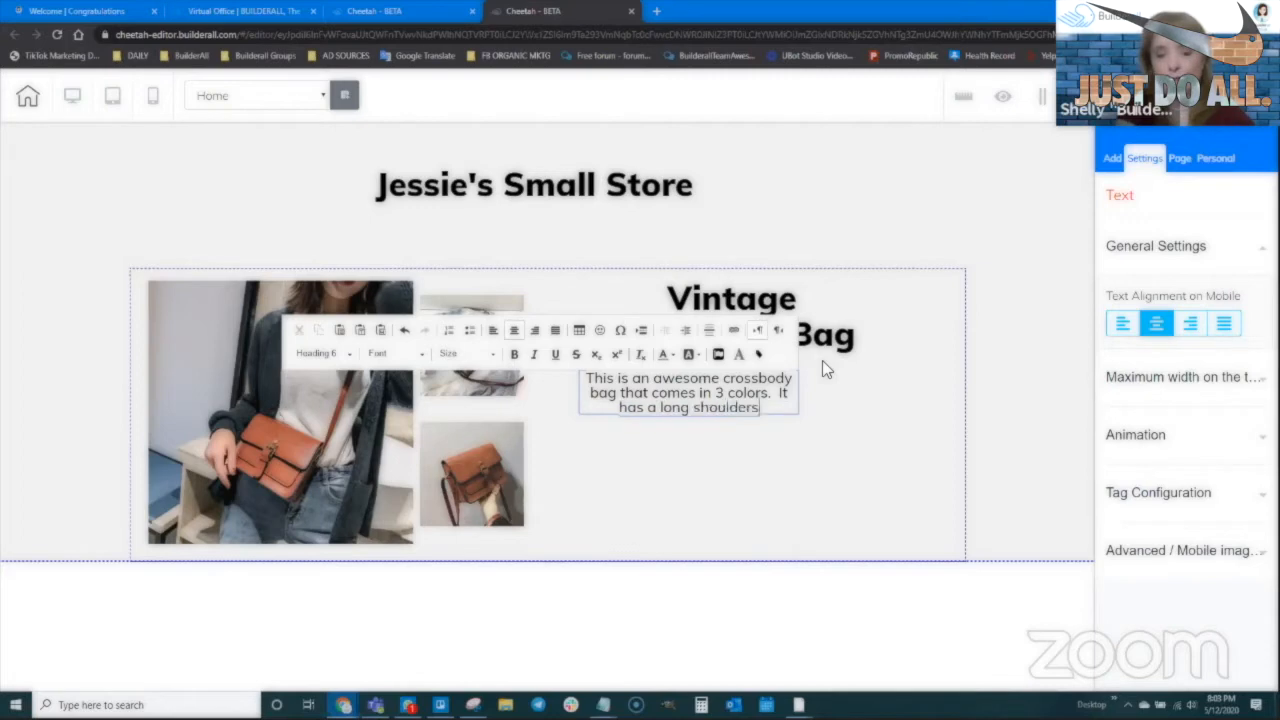
type("houlder strap.")
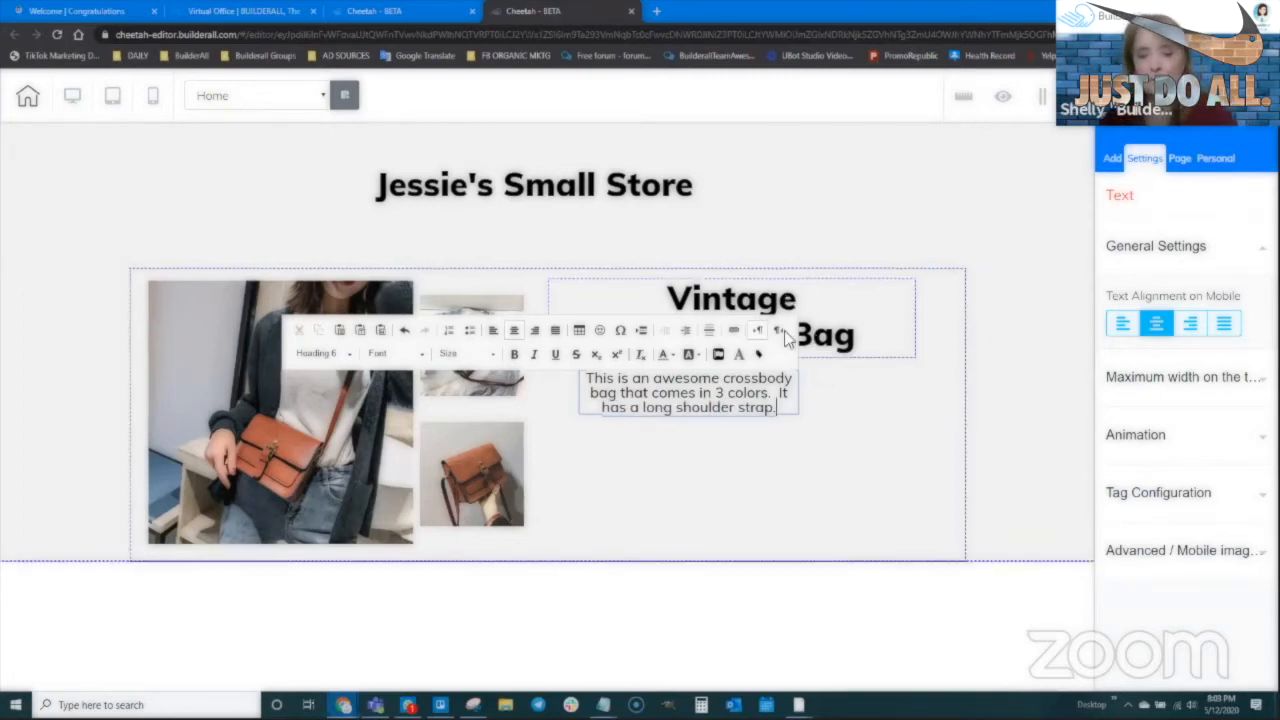
Copy the description paragraph and paste it twice more at its end
left_click_drag(789, 407, 587, 378)
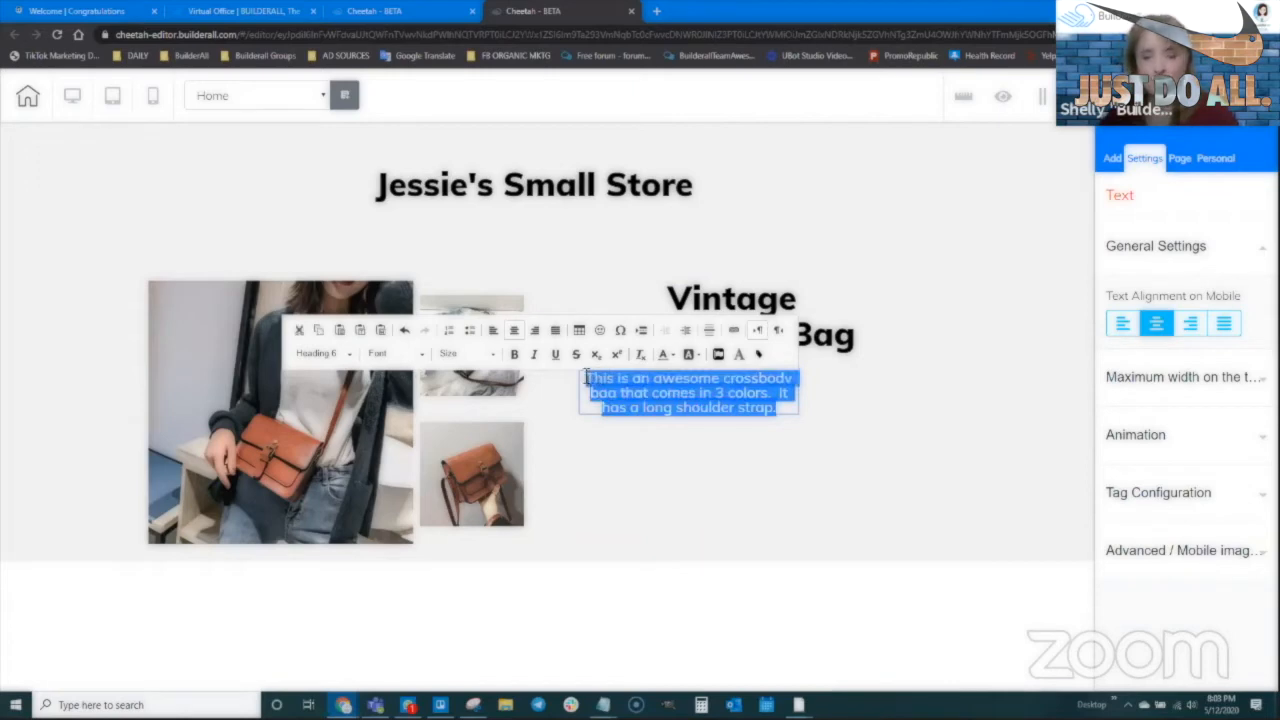
key("ctrl+c")
left_click(780, 413)
key("ctrl+v")
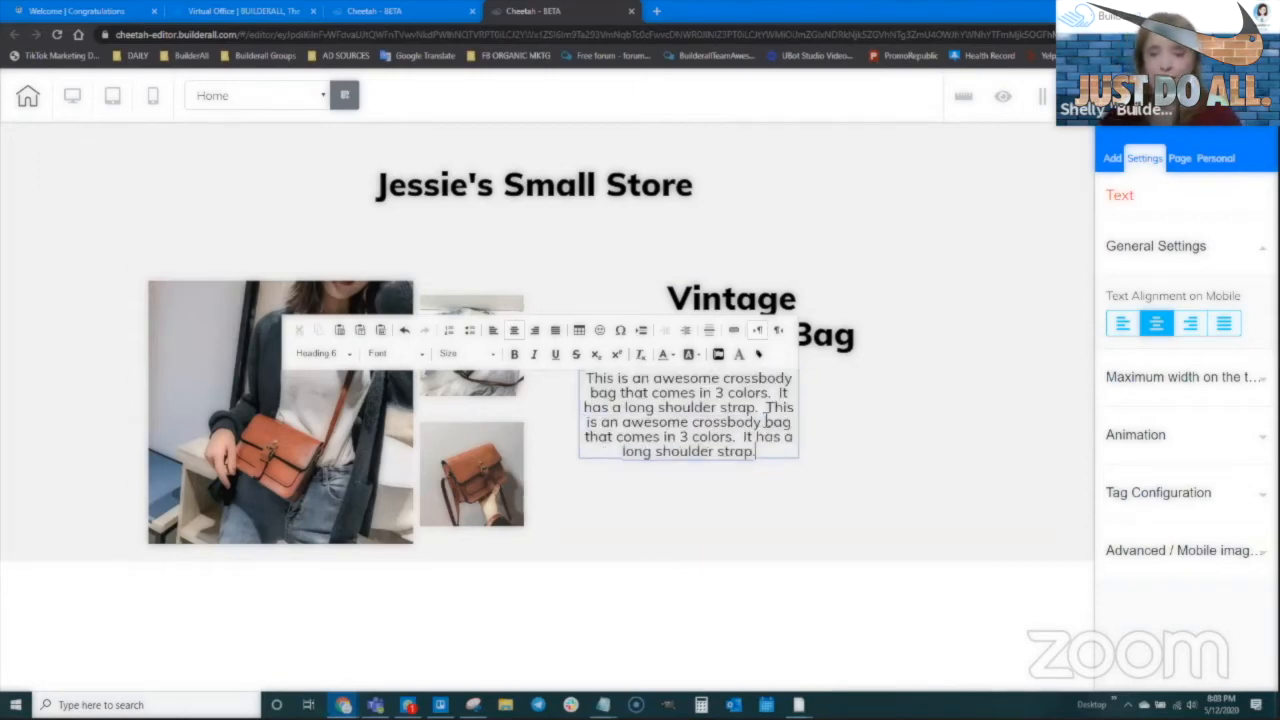
key("ctrl+v")
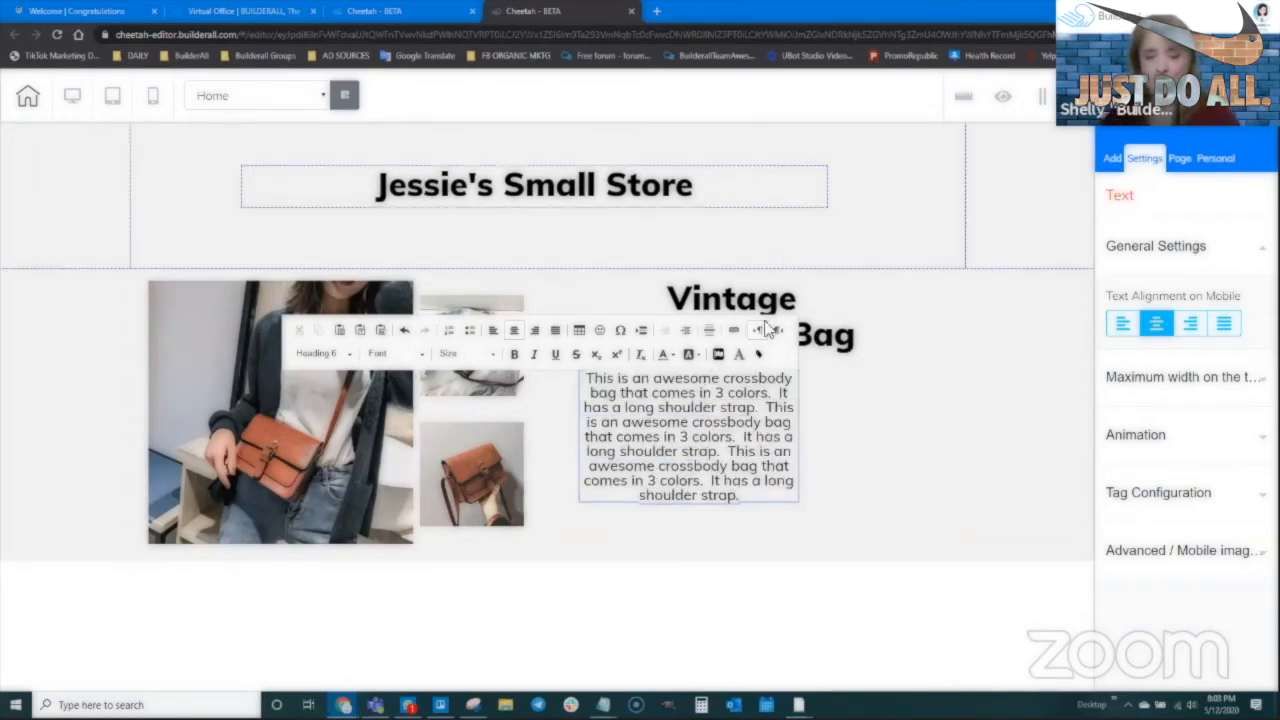
Widen the description text box and shift it and the heading slightly right
double_click(669, 440)
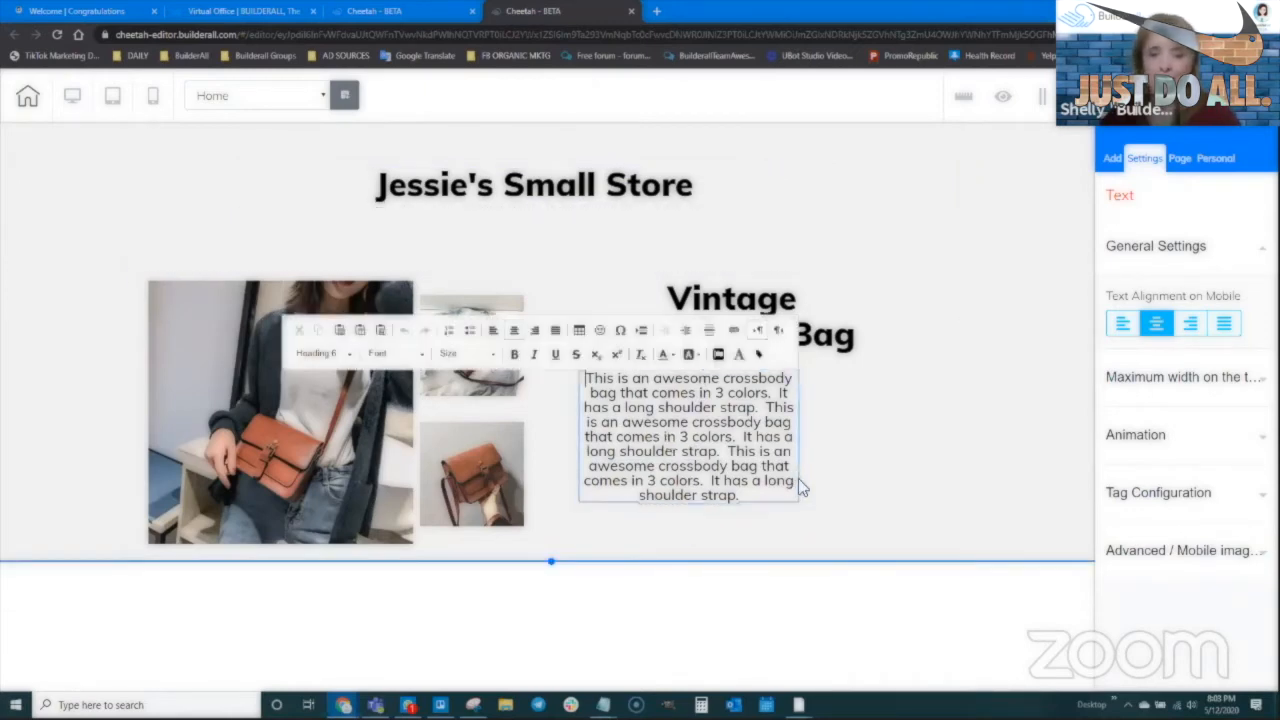
left_click(800, 510)
left_click(800, 508)
left_click_drag(800, 508, 927, 500)
left_click_drag(808, 443, 813, 442)
left_click_drag(776, 318, 792, 320)
Paste one more copy of the description and left-align all its text
double_click(831, 453)
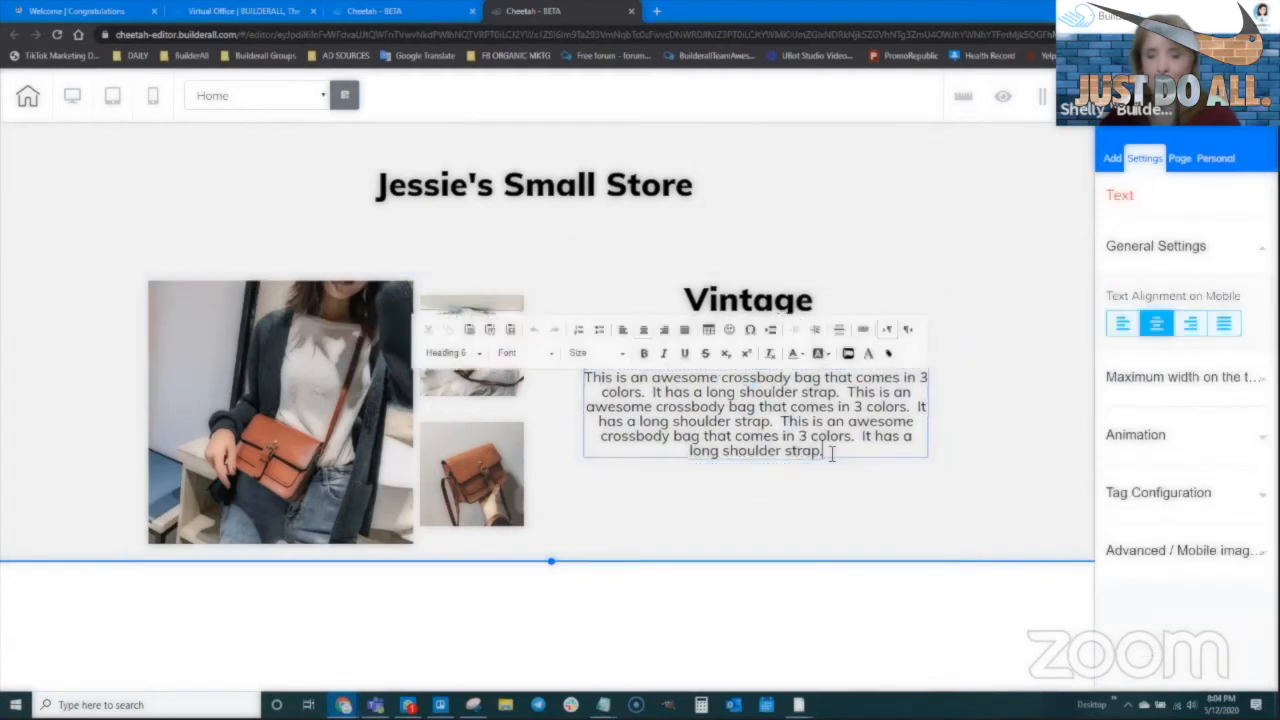
key("ctrl+v")
double_click(795, 421)
key("ctrl+a")
left_click(622, 331)
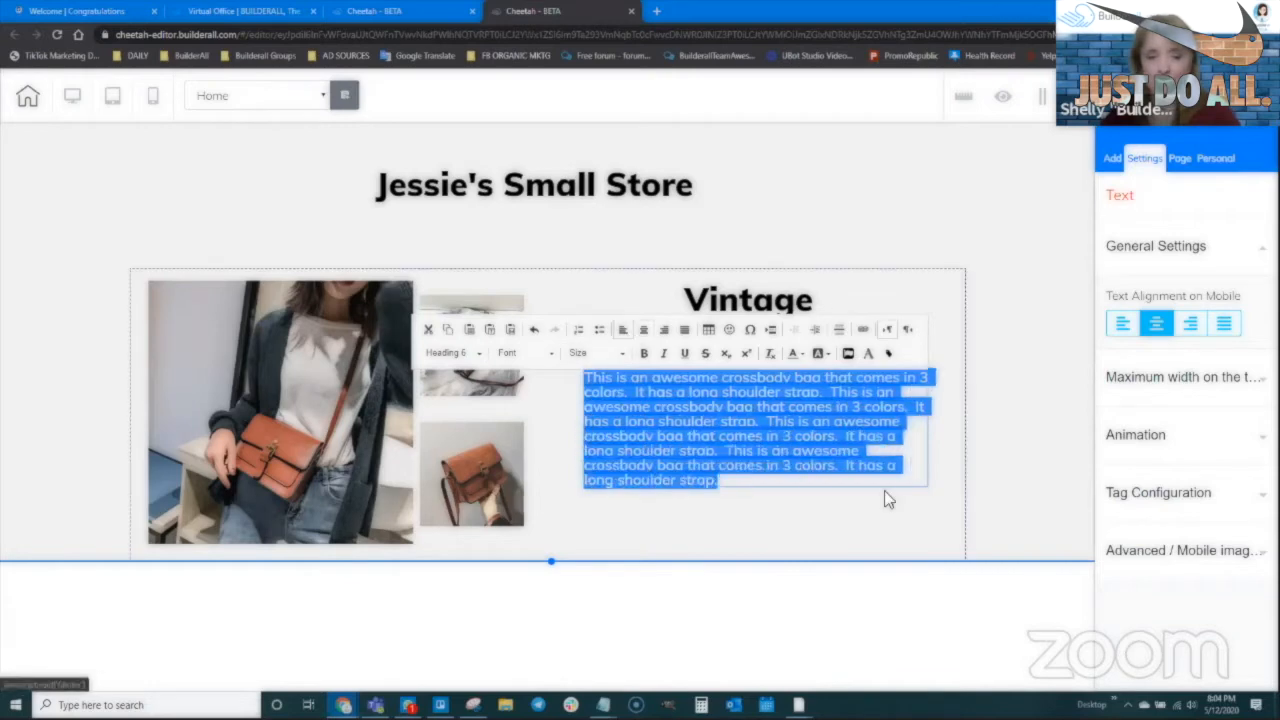
left_click(993, 466)
left_click(852, 425)
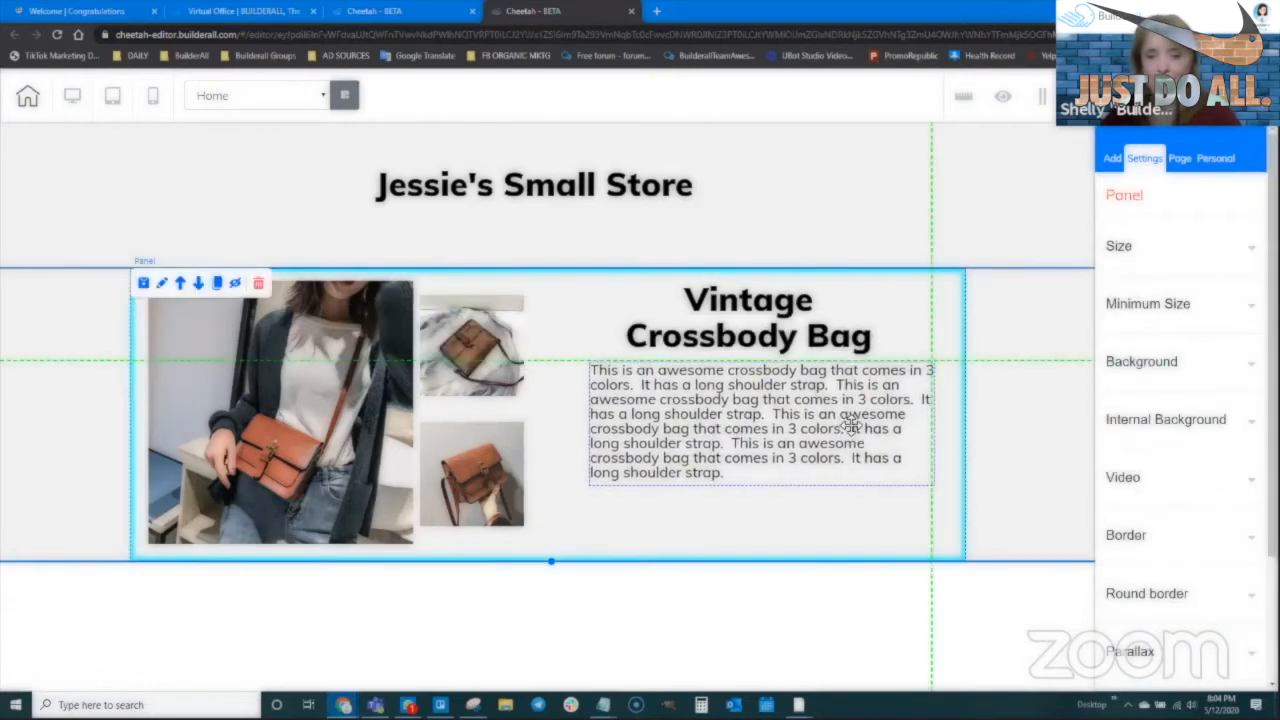
left_click(700, 543)
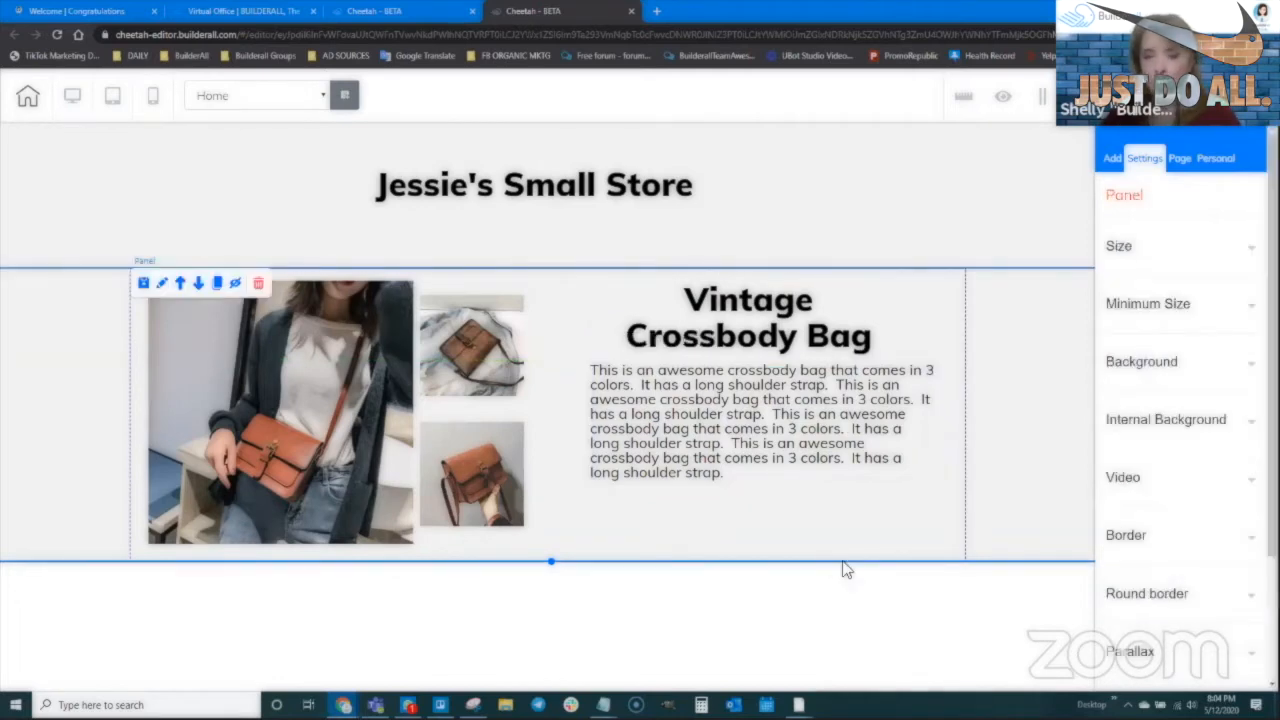
left_click(1111, 160)
Place a button below the description and change its label from 'Register now' to 'Buy Now'
left_click(1163, 232)
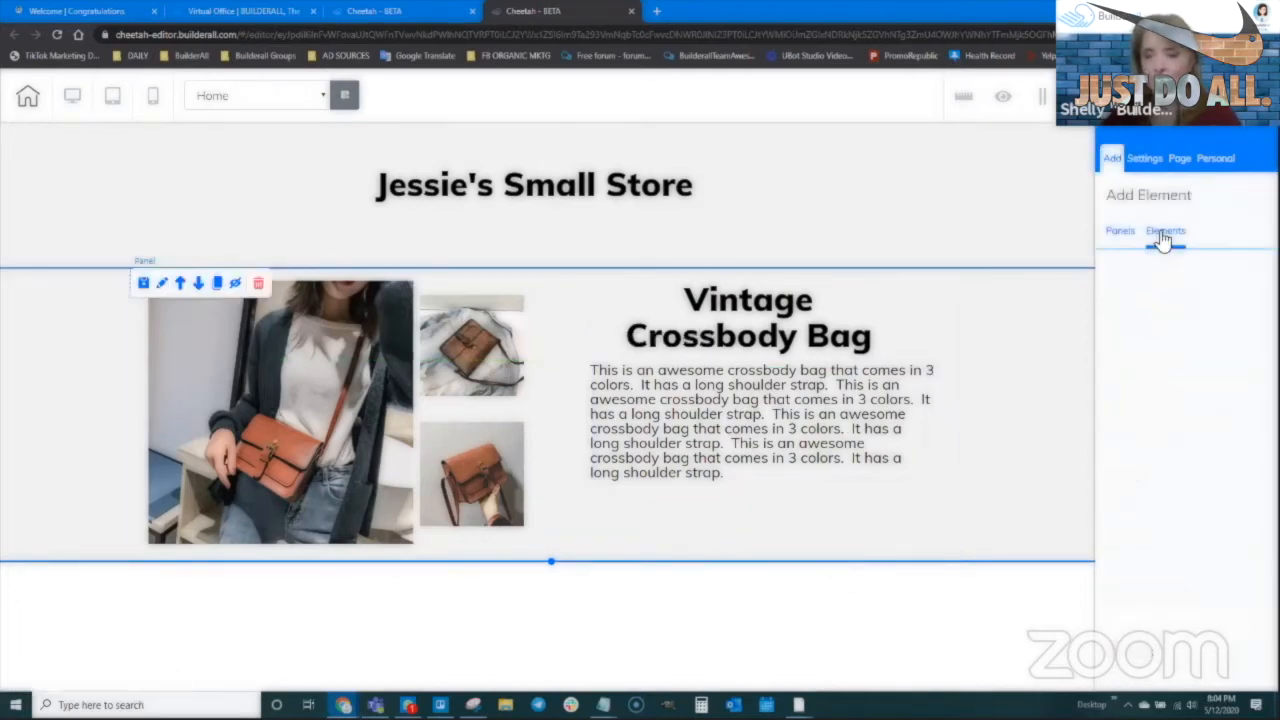
scroll(1160, 460, "down", 5)
left_click(1152, 386)
left_click_drag(1166, 448, 773, 527)
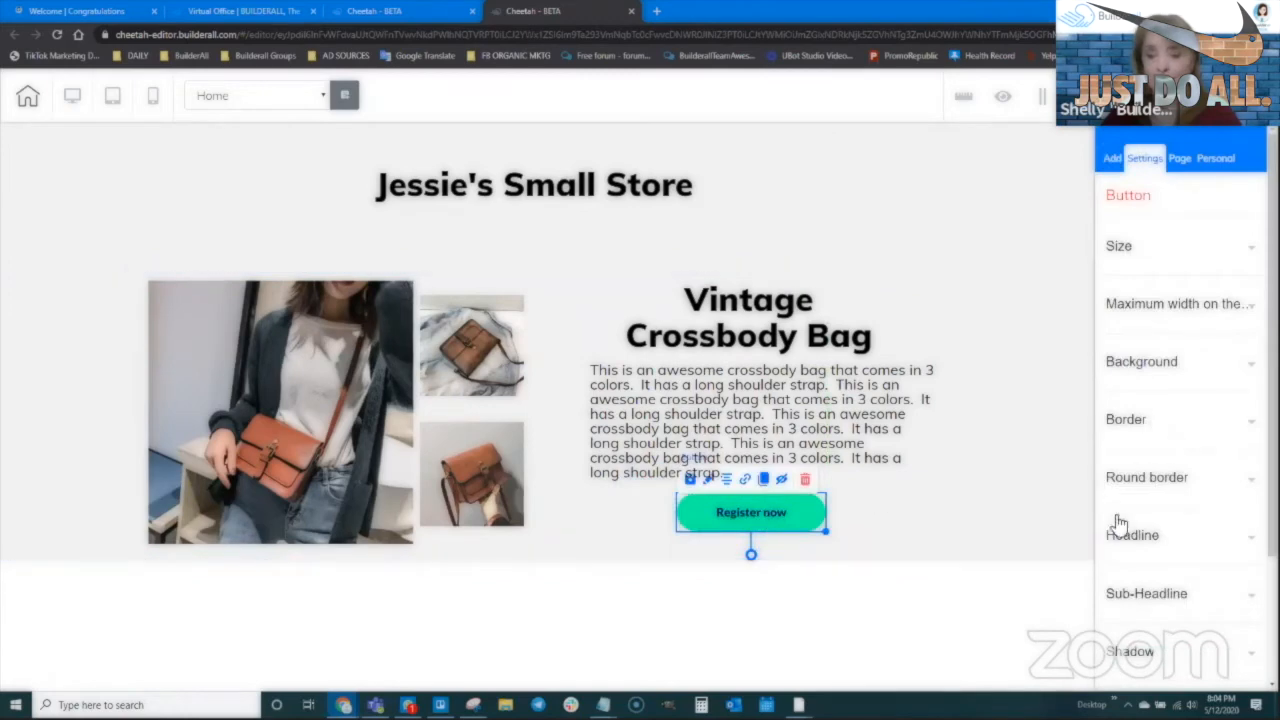
scroll(1138, 440, "down", 2)
left_click(1134, 376)
left_click_drag(1182, 449, 1070, 424)
type("Bu")
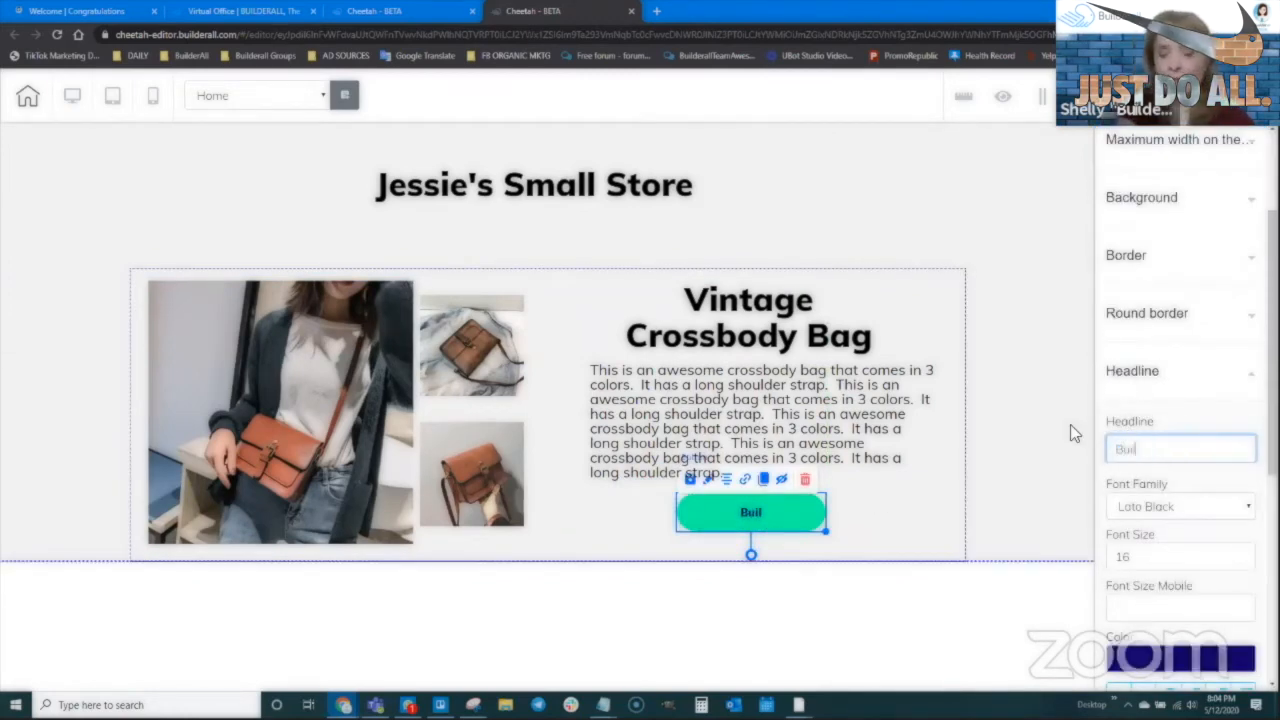
type("y Now")
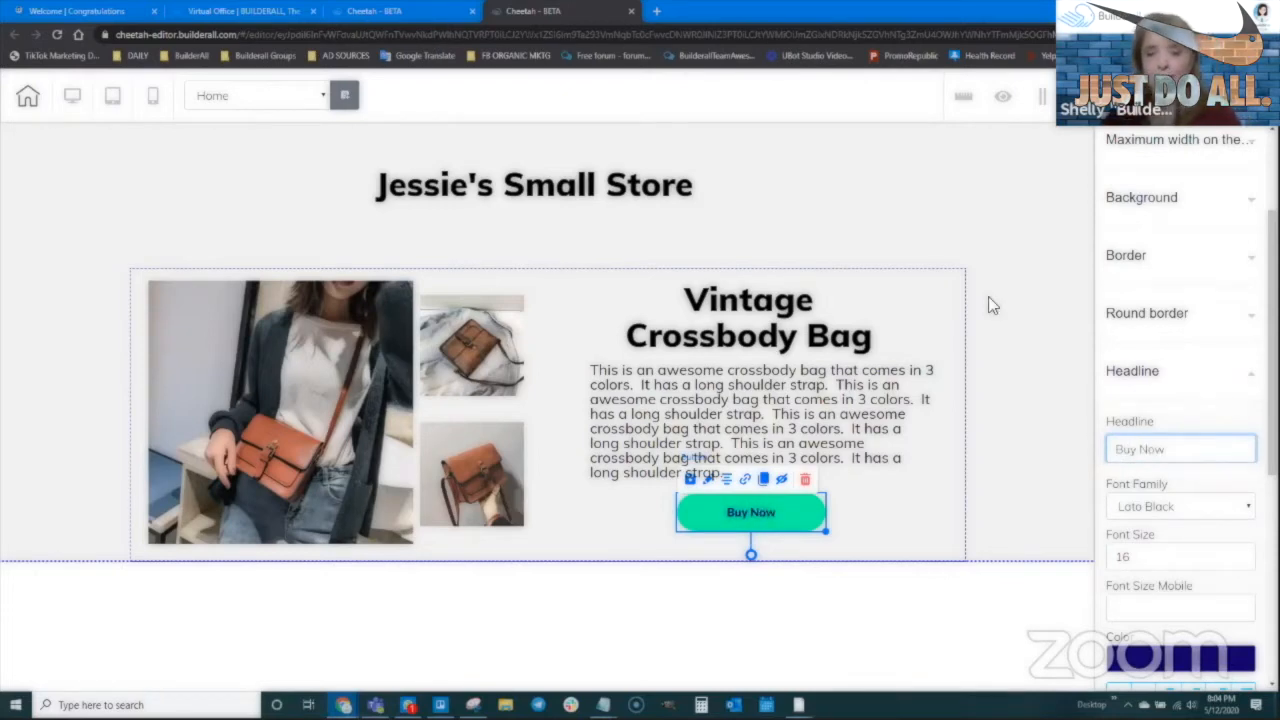
left_click(888, 522)
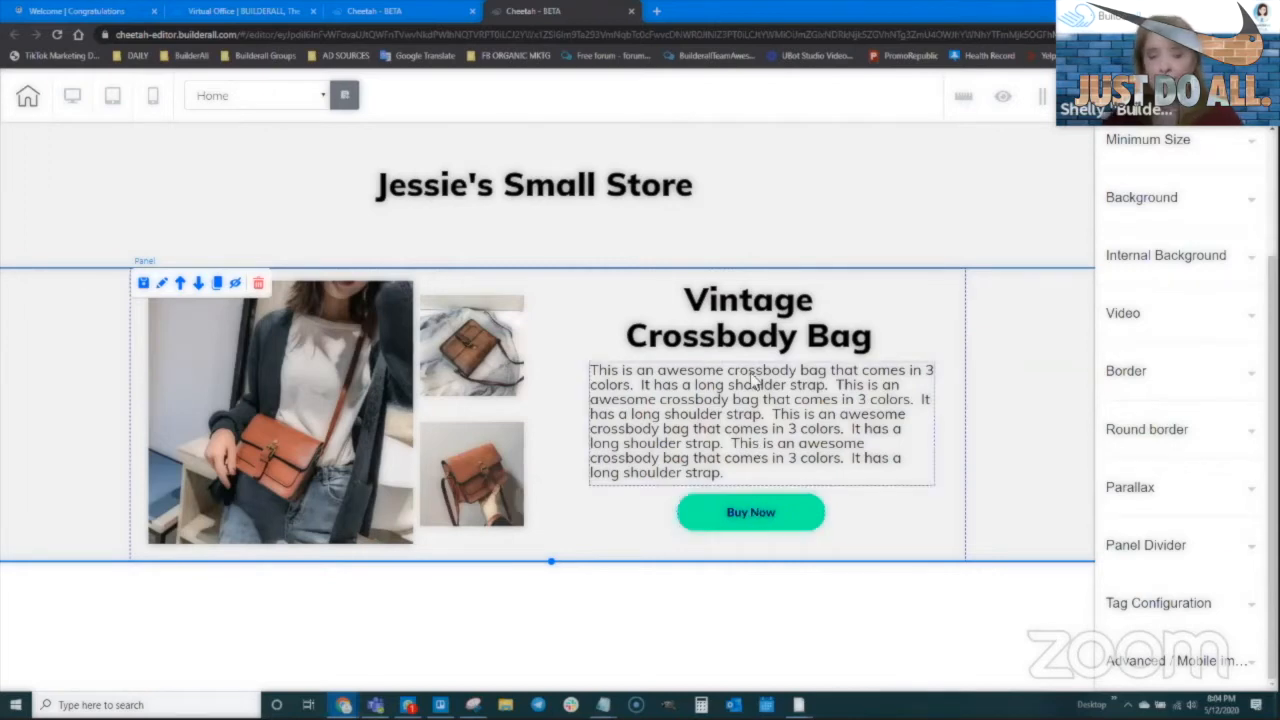
left_click(753, 516)
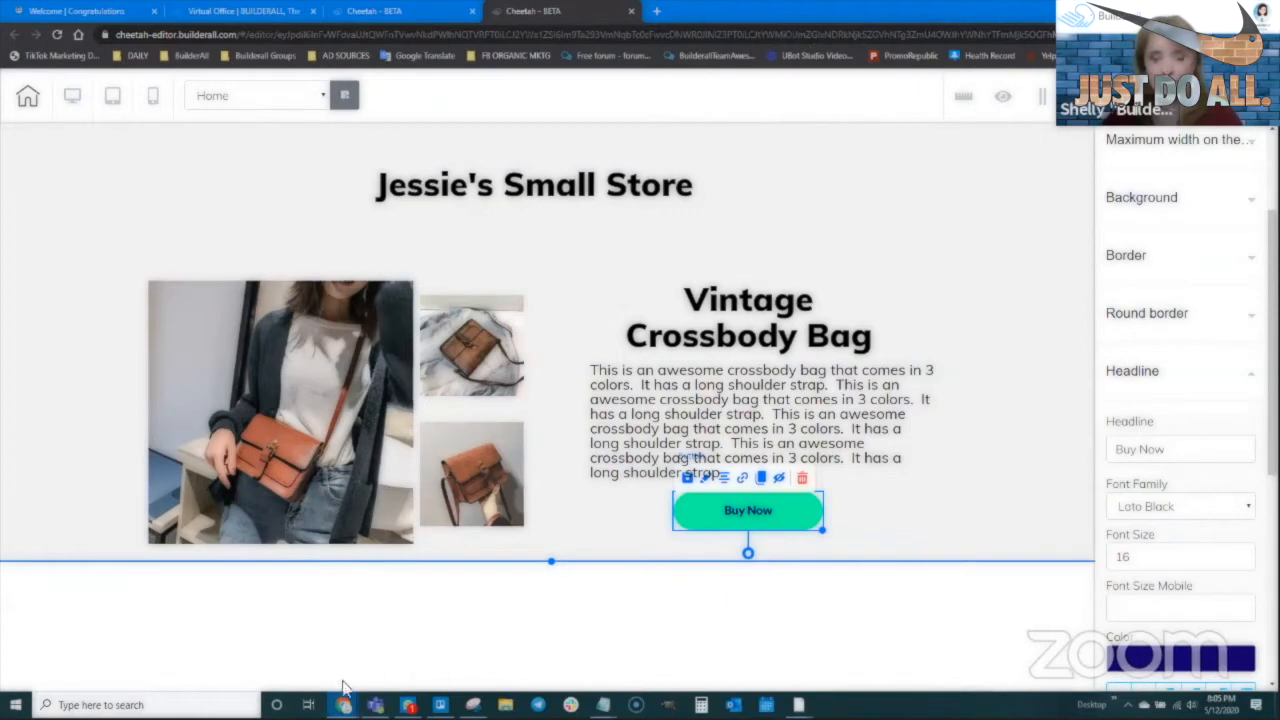
Go to paypal.com in a new Chrome tab
mouse_move(343, 705)
left_click(298, 652)
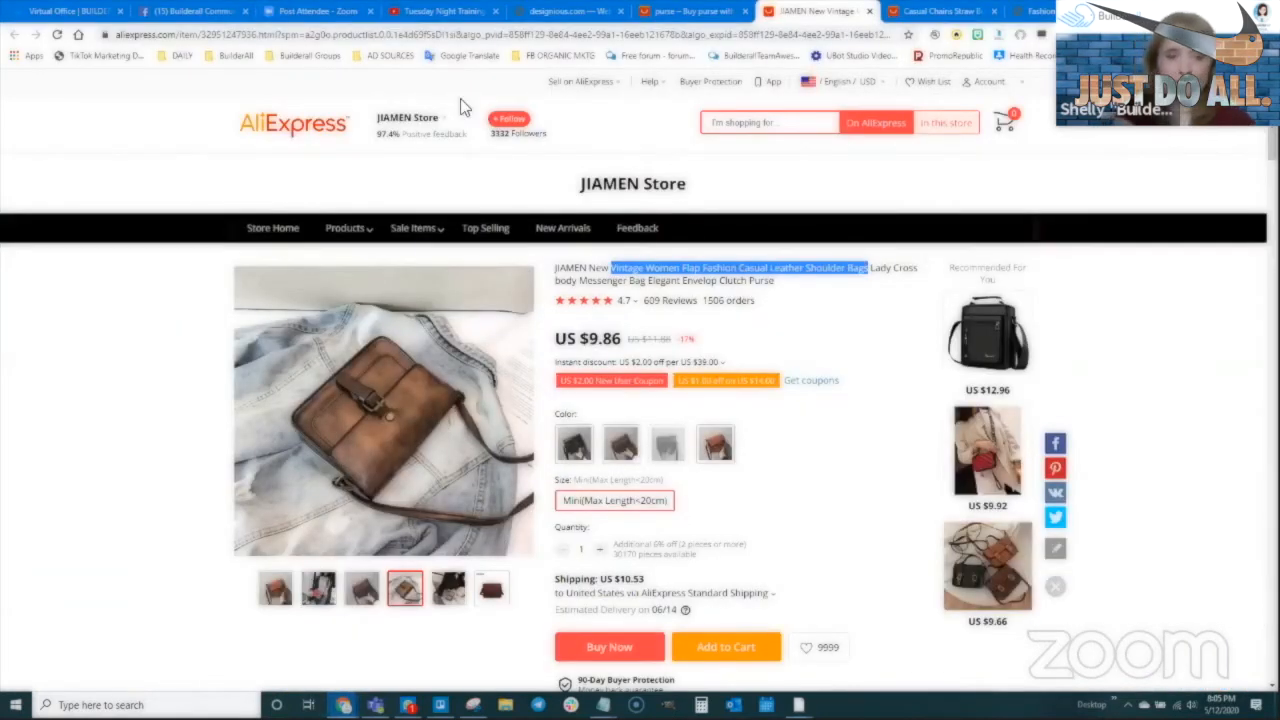
key("ctrl+t")
type("paypal.com")
key("Return")
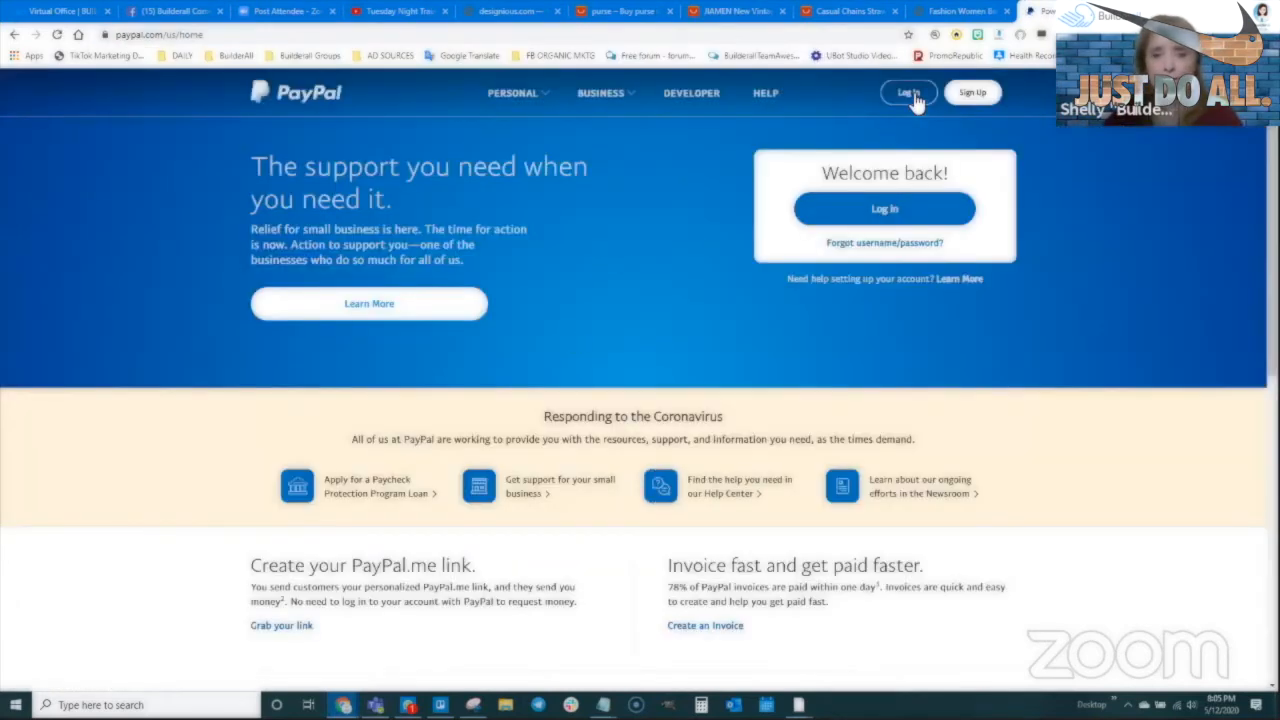
Sign in to the PayPal business account and open PayPal Checkout quick setup from the dashboard
left_click(912, 94)
left_click(646, 317)
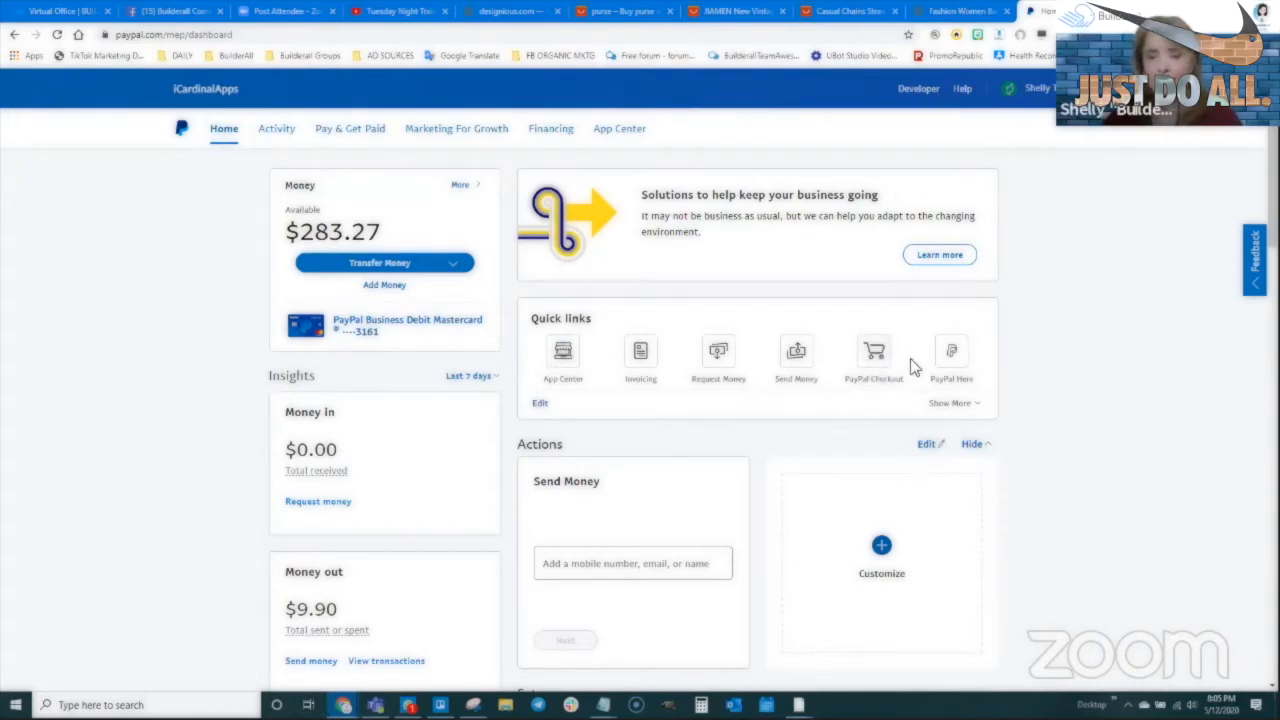
left_click(876, 356)
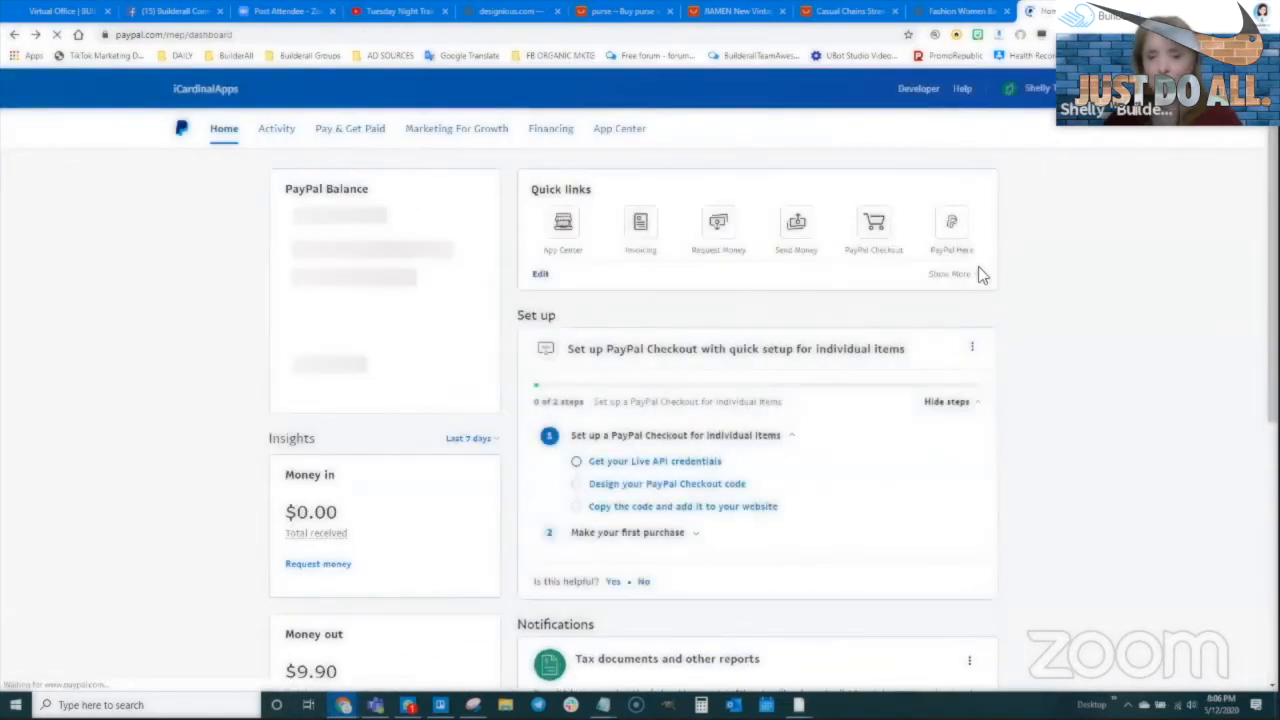
Browse the Accept Payments apps, viewing the PayPal buttons (legacy) and PayPal Checkout pages
left_click(972, 274)
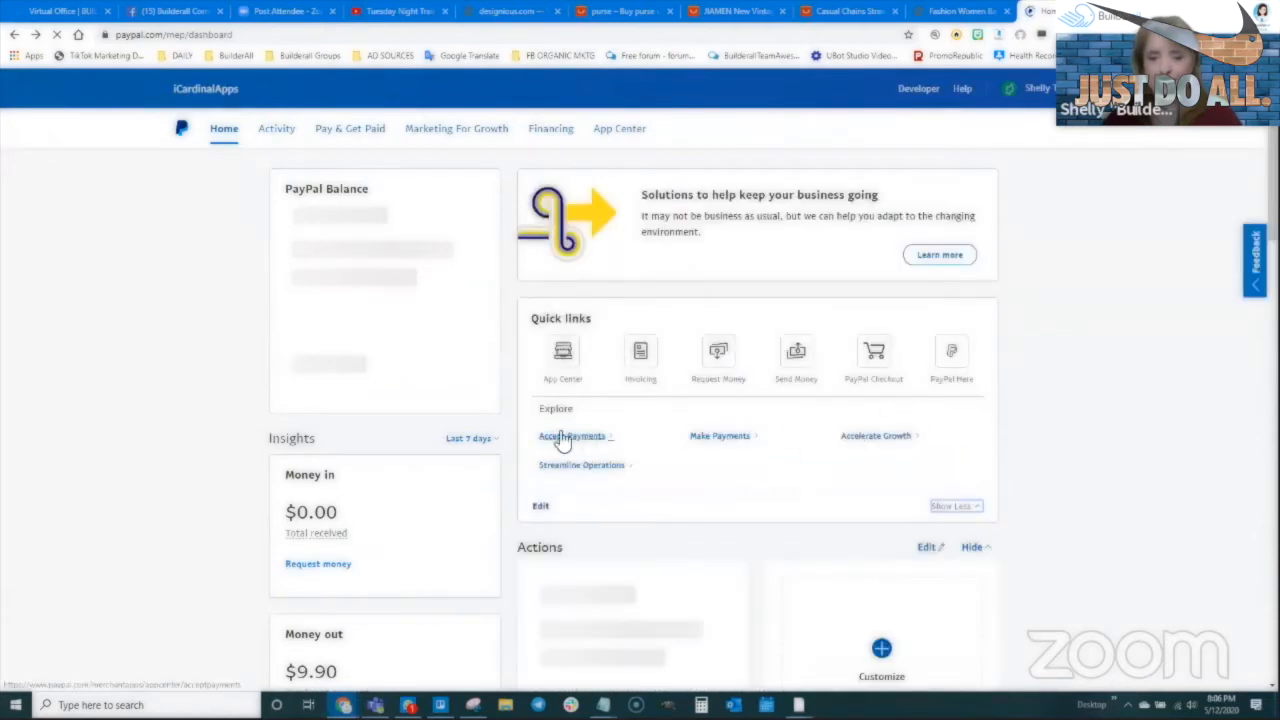
left_click(582, 438)
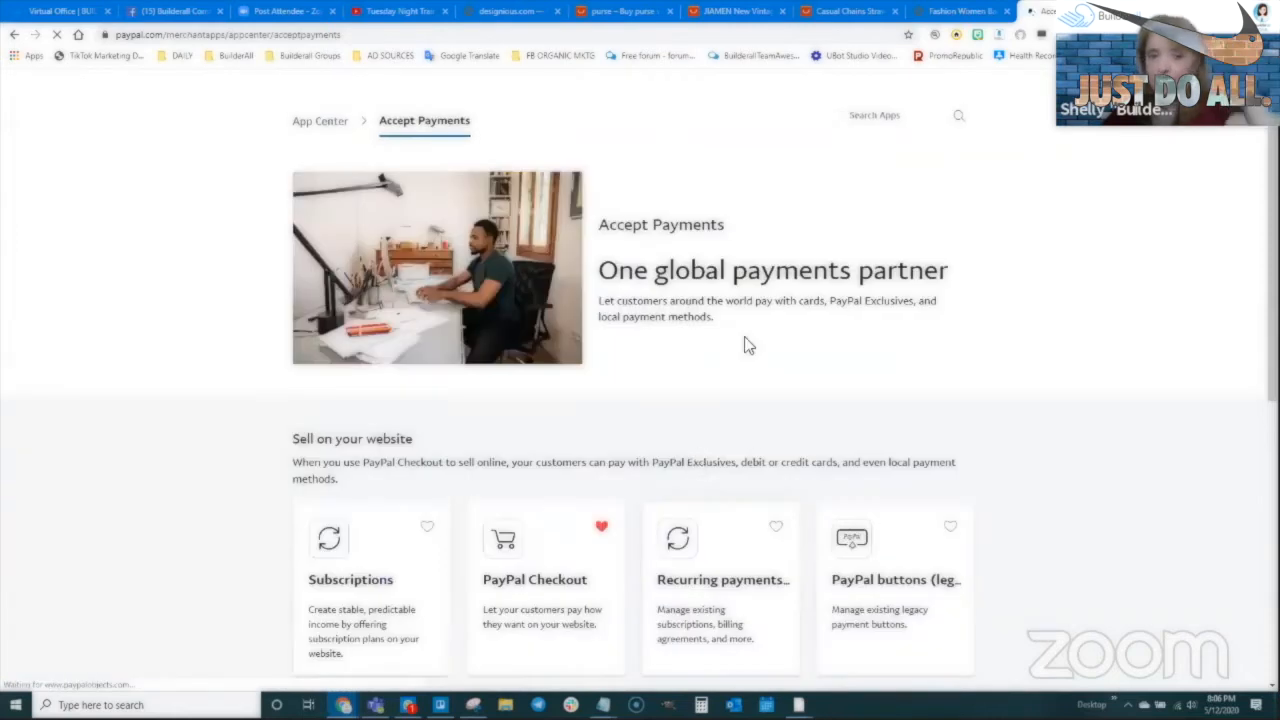
scroll(737, 358, "down", 2)
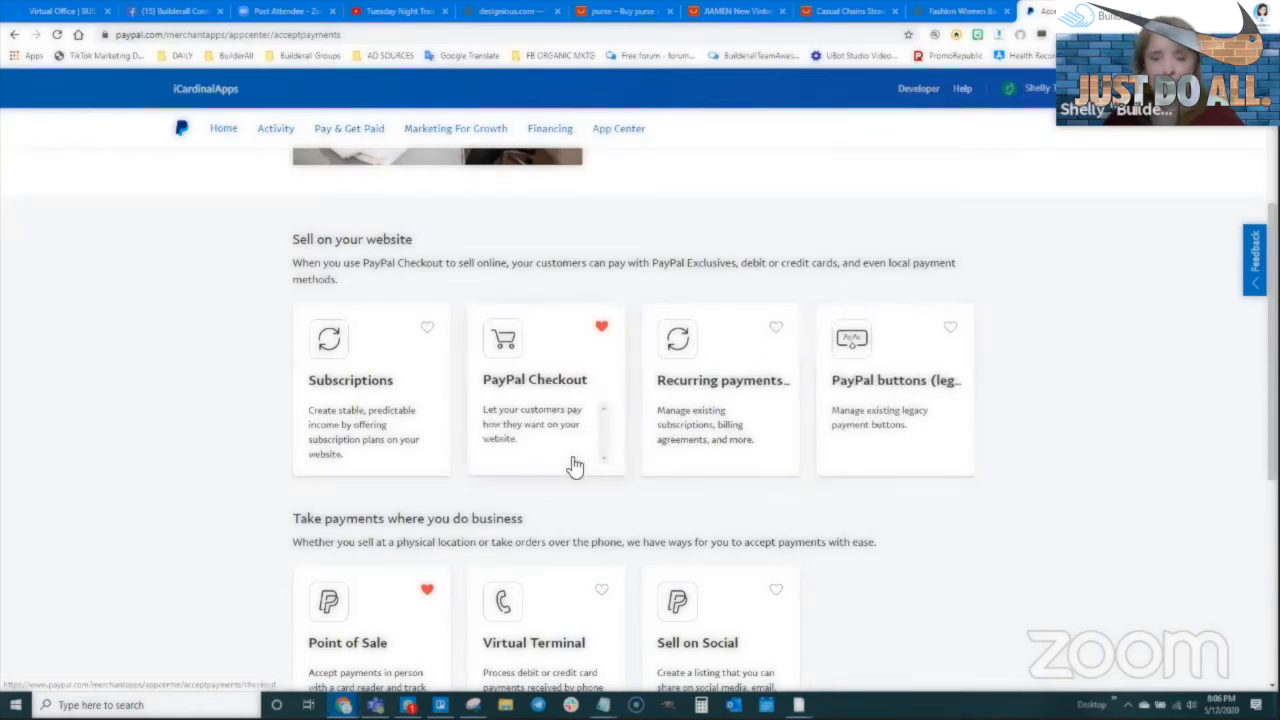
scroll(886, 463, "down", 1)
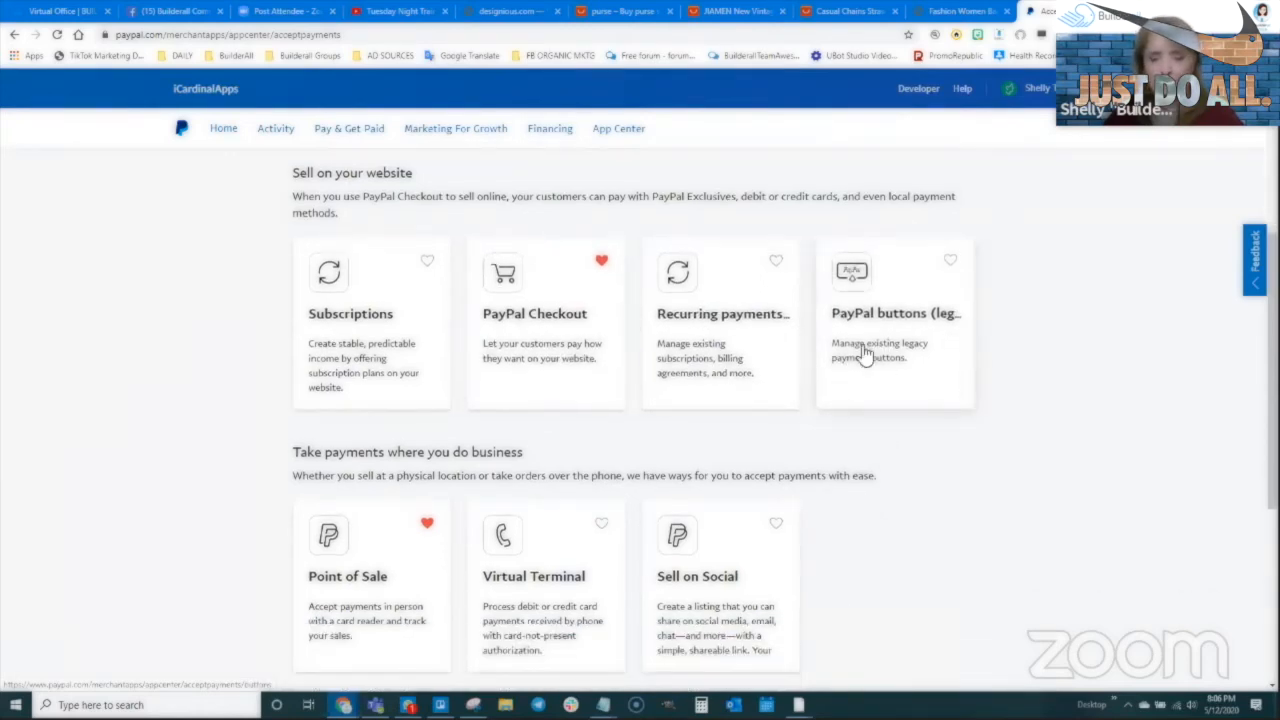
left_click(855, 345)
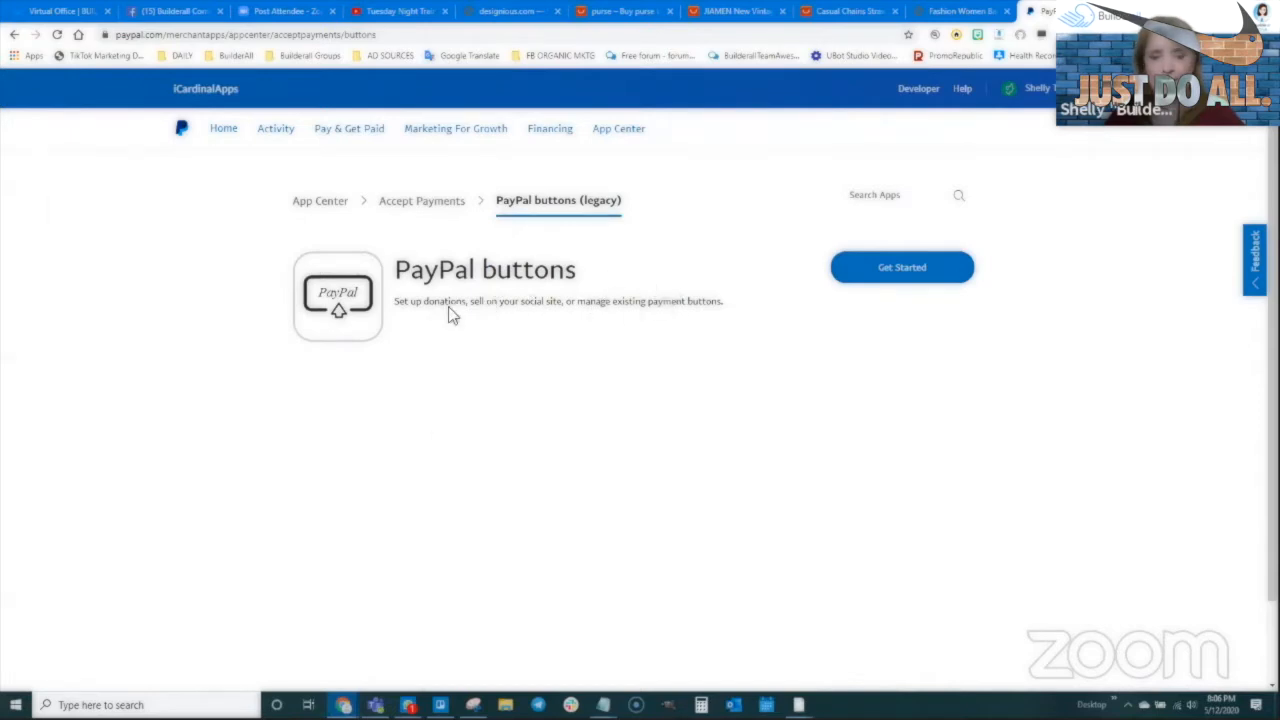
left_click(430, 203)
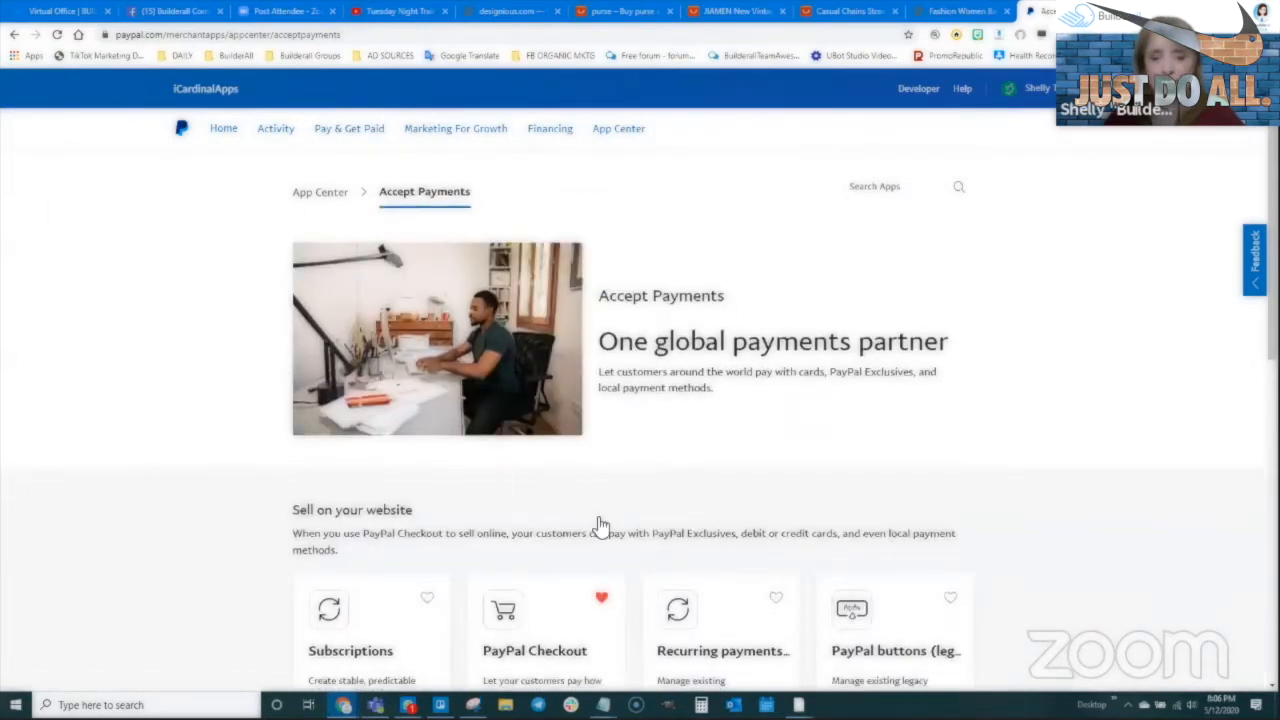
scroll(630, 540, "down", 1)
scroll(655, 548, "down", 1)
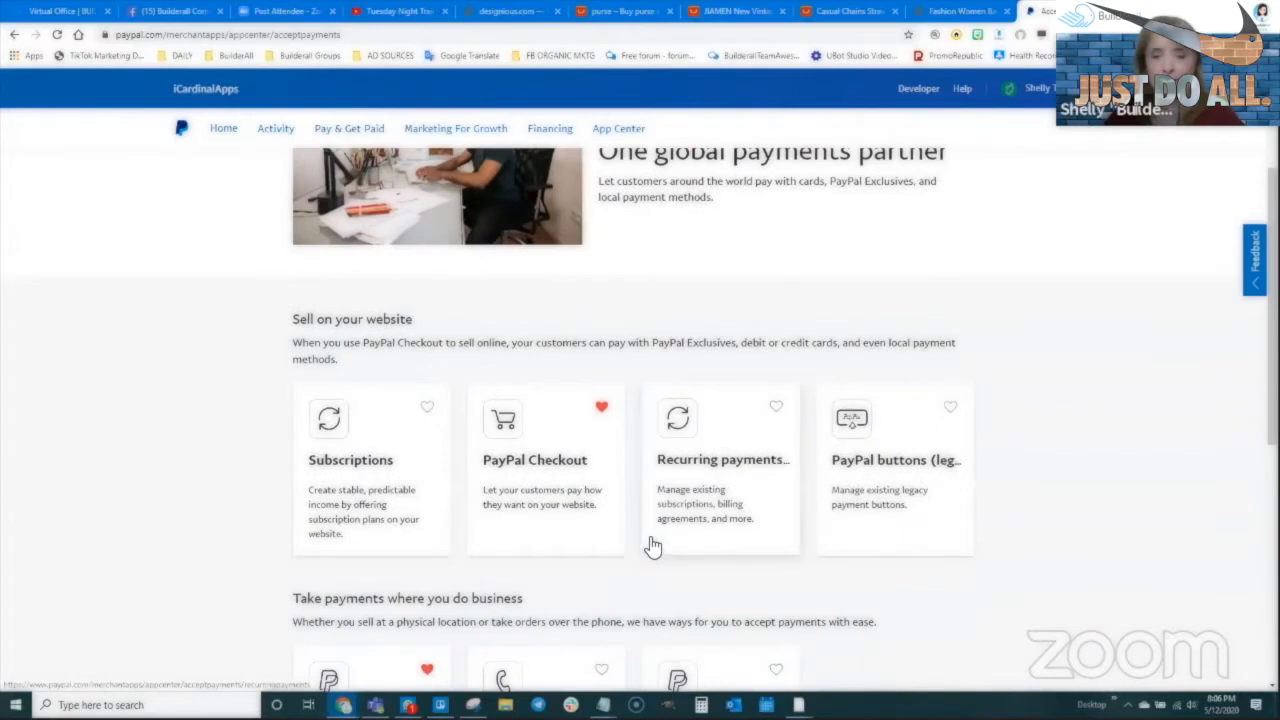
left_click(543, 491)
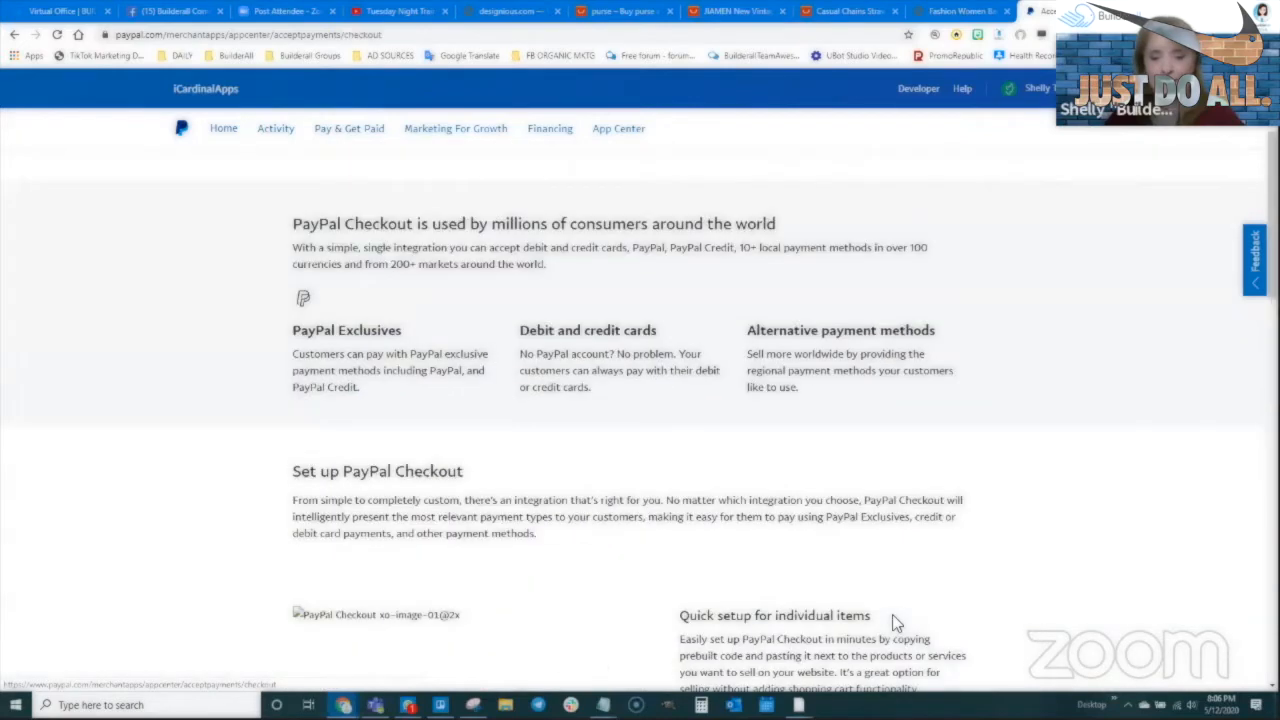
scroll(592, 518, "down", 1)
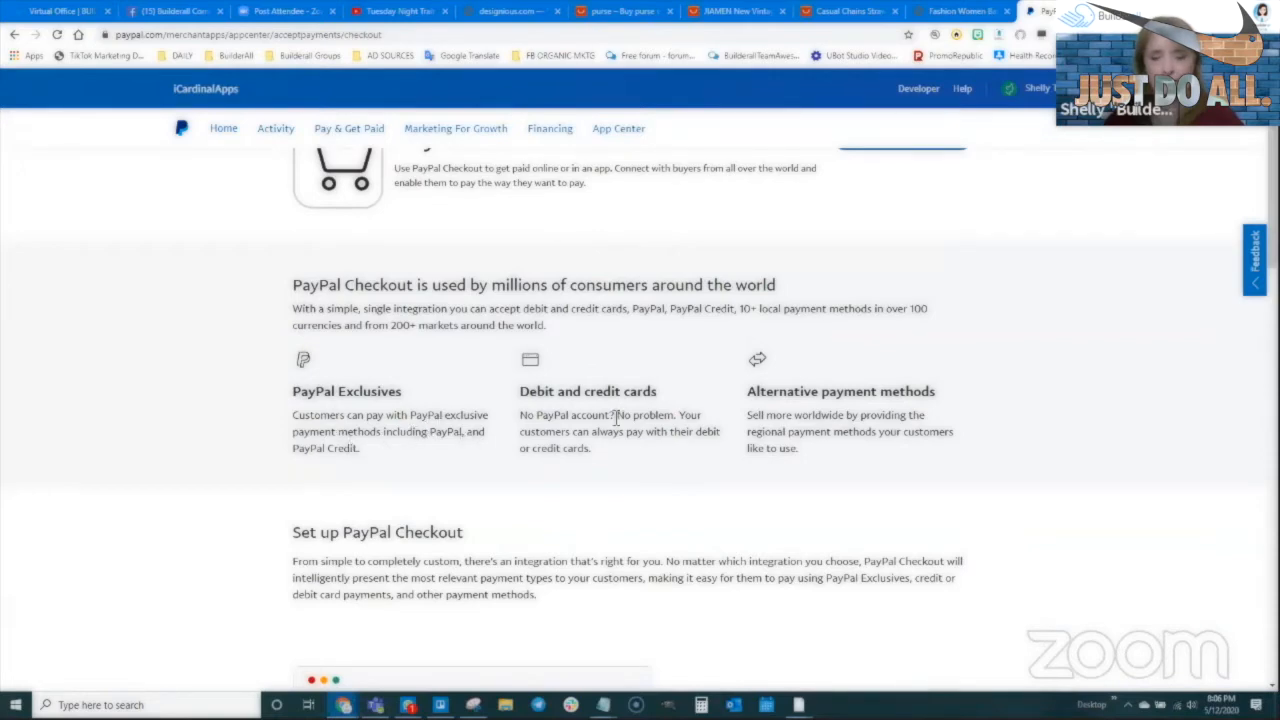
key("alt+Left")
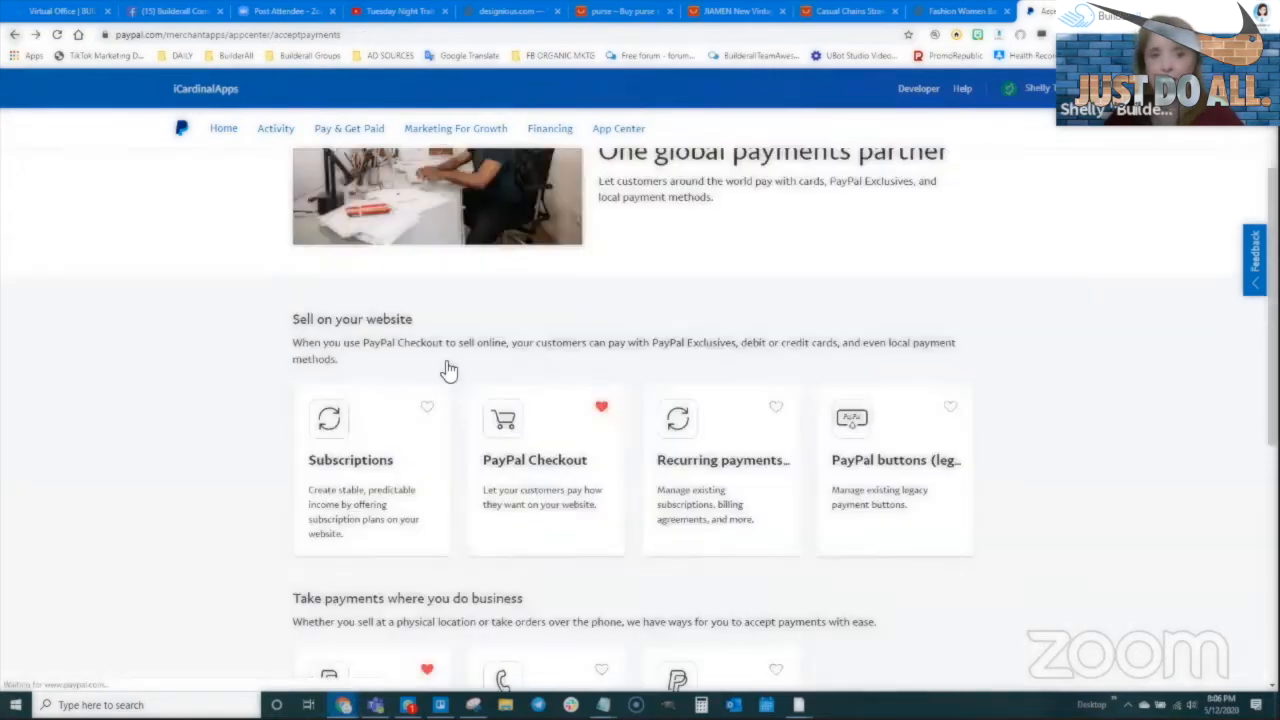
Open the PayPal buttons (legacy) app and start making a new payment button
scroll(686, 509, "down", 2)
scroll(680, 509, "down", 1)
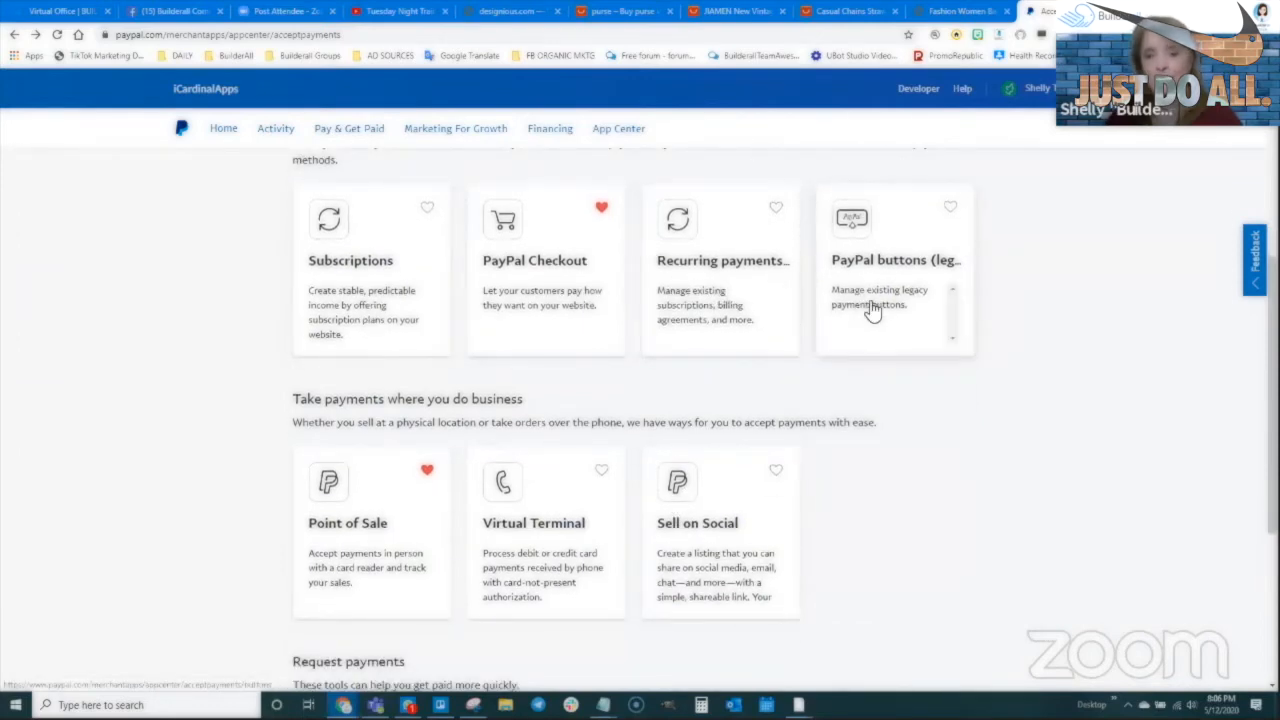
scroll(873, 312, "up", 1)
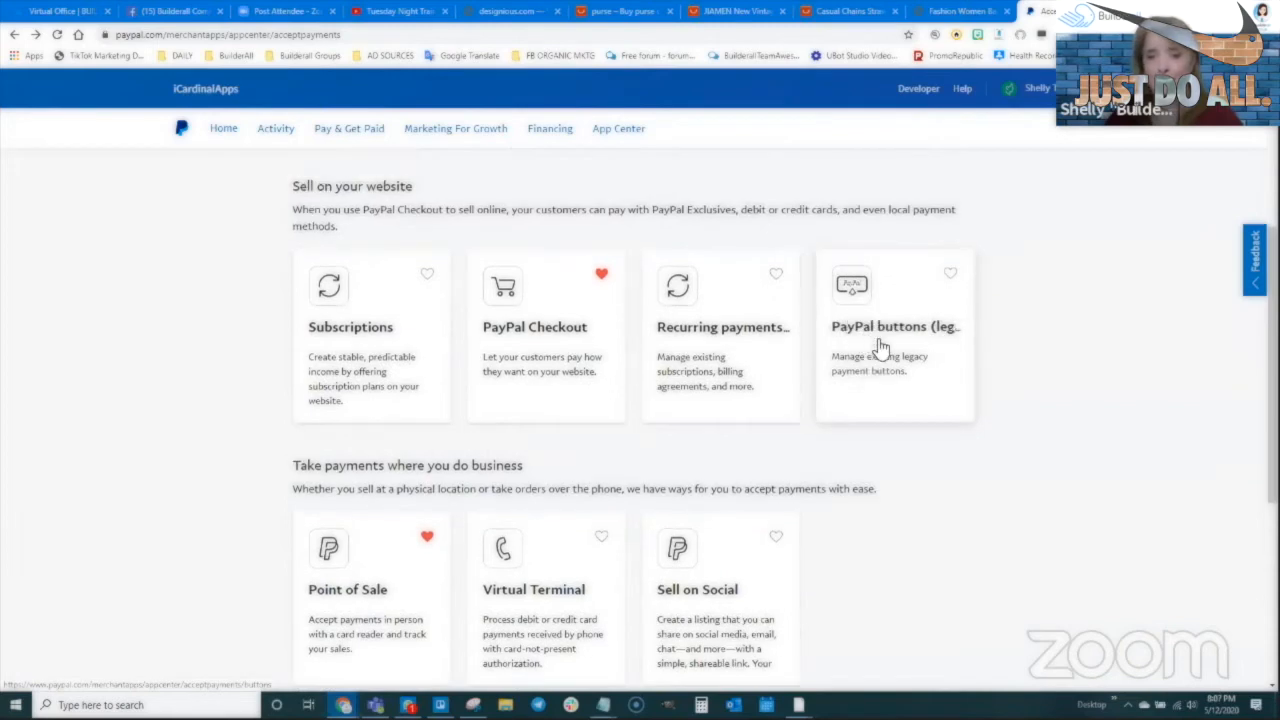
left_click(880, 346)
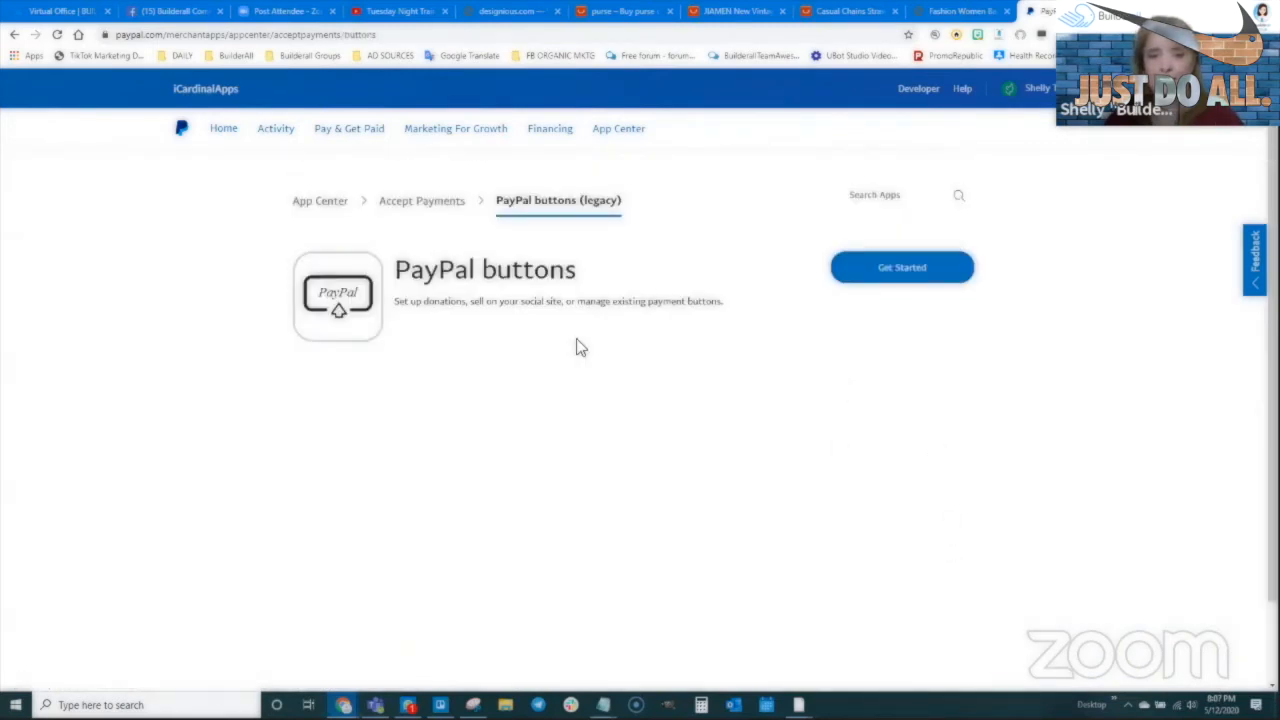
left_click(903, 274)
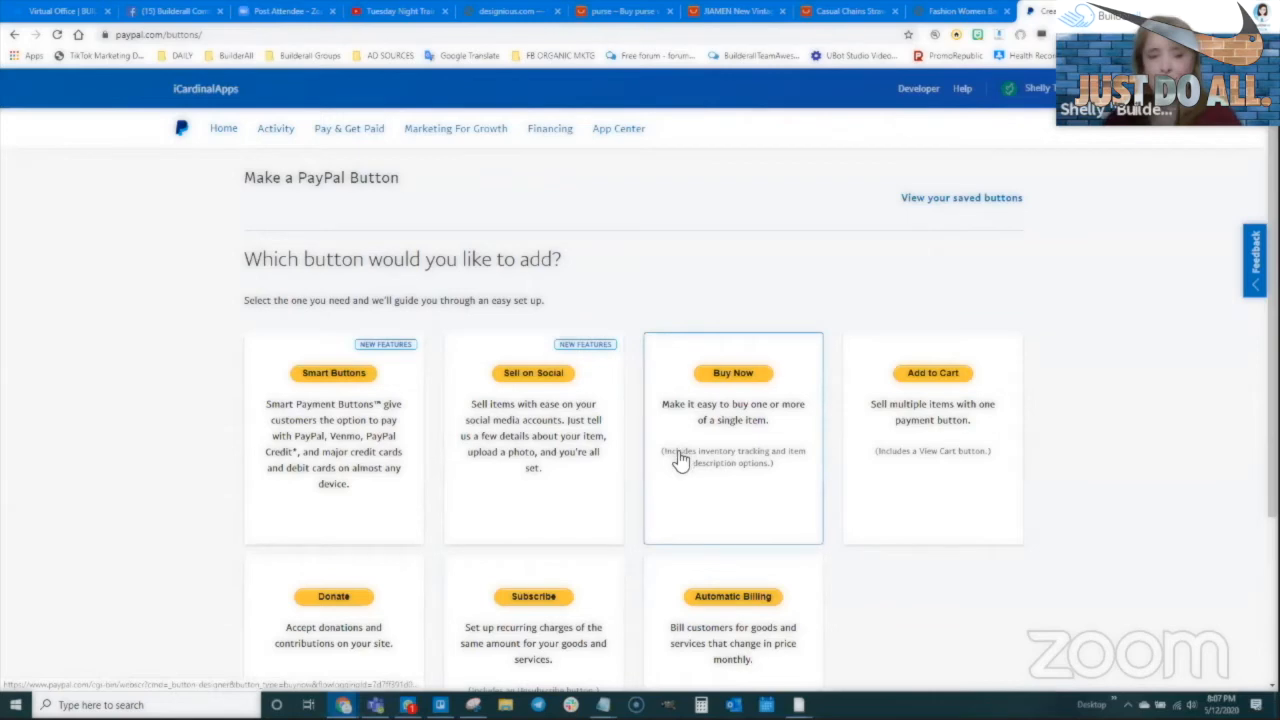
Choose Add to Cart on the Make a PayPal Button page
scroll(684, 466, "down", 2)
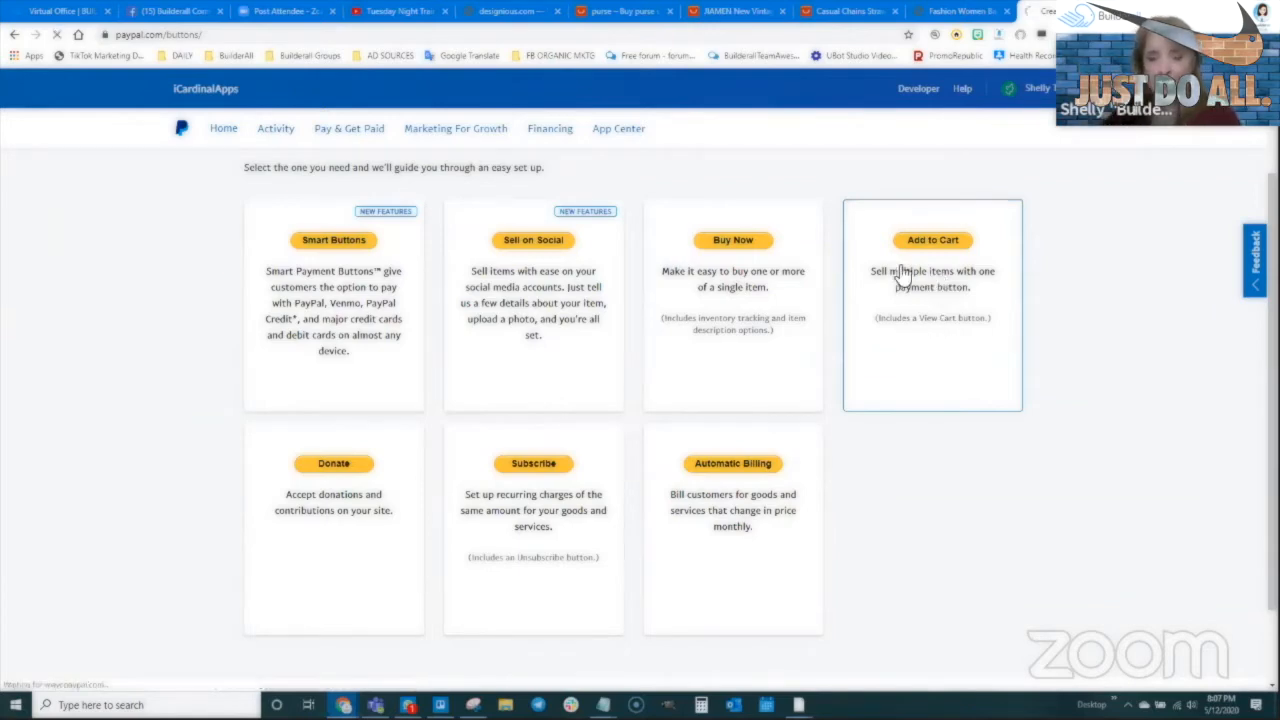
left_click(968, 342)
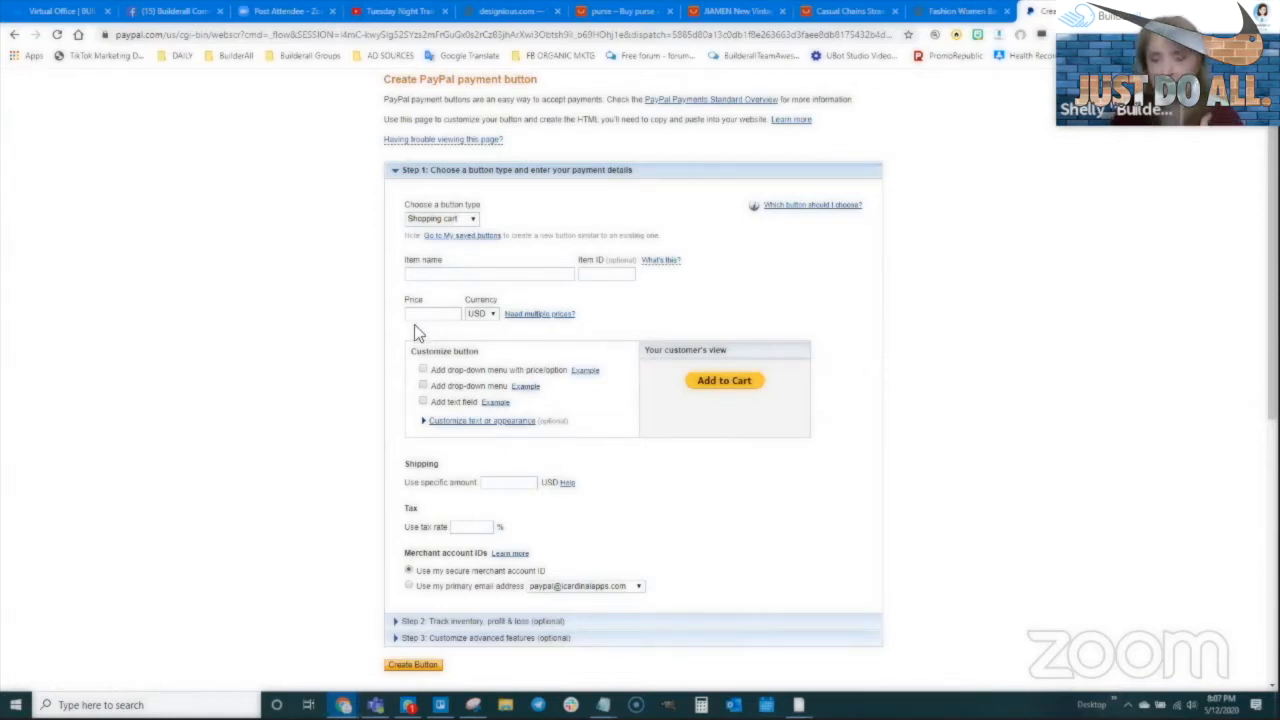
Keep Shopping cart as the button type and enter Crossbody Purse as the item name
left_click(432, 220)
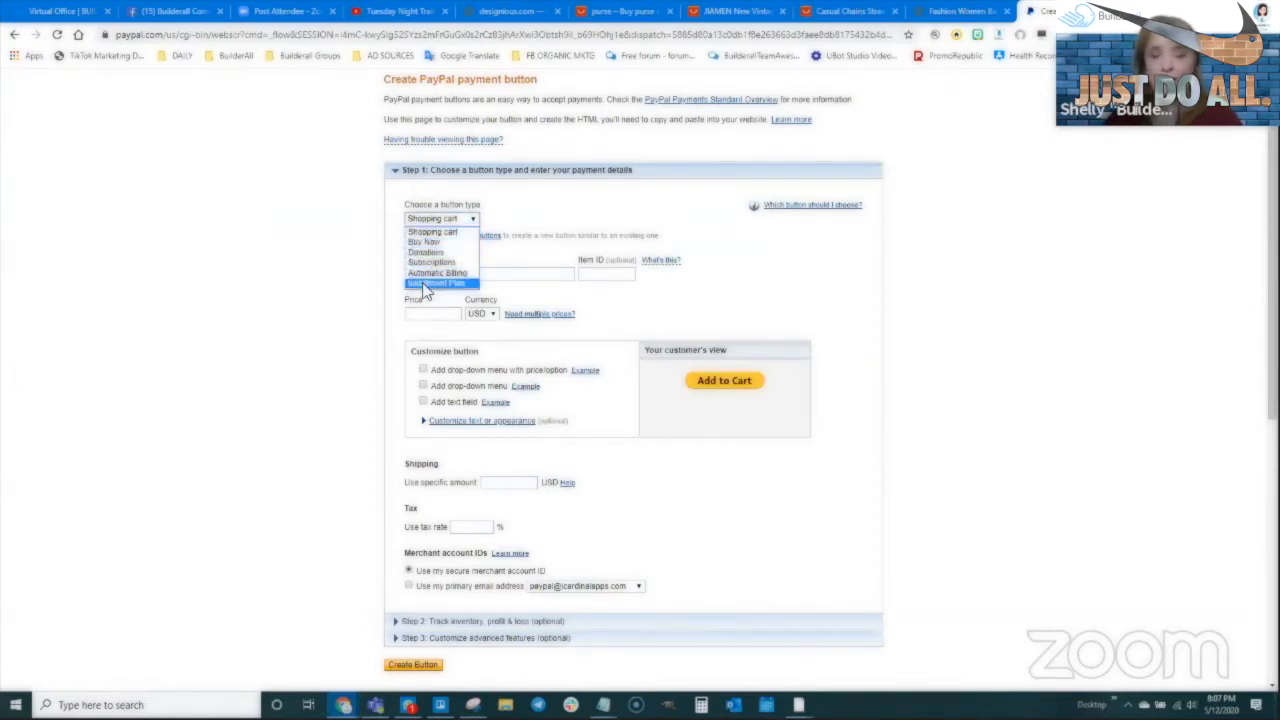
left_click(424, 232)
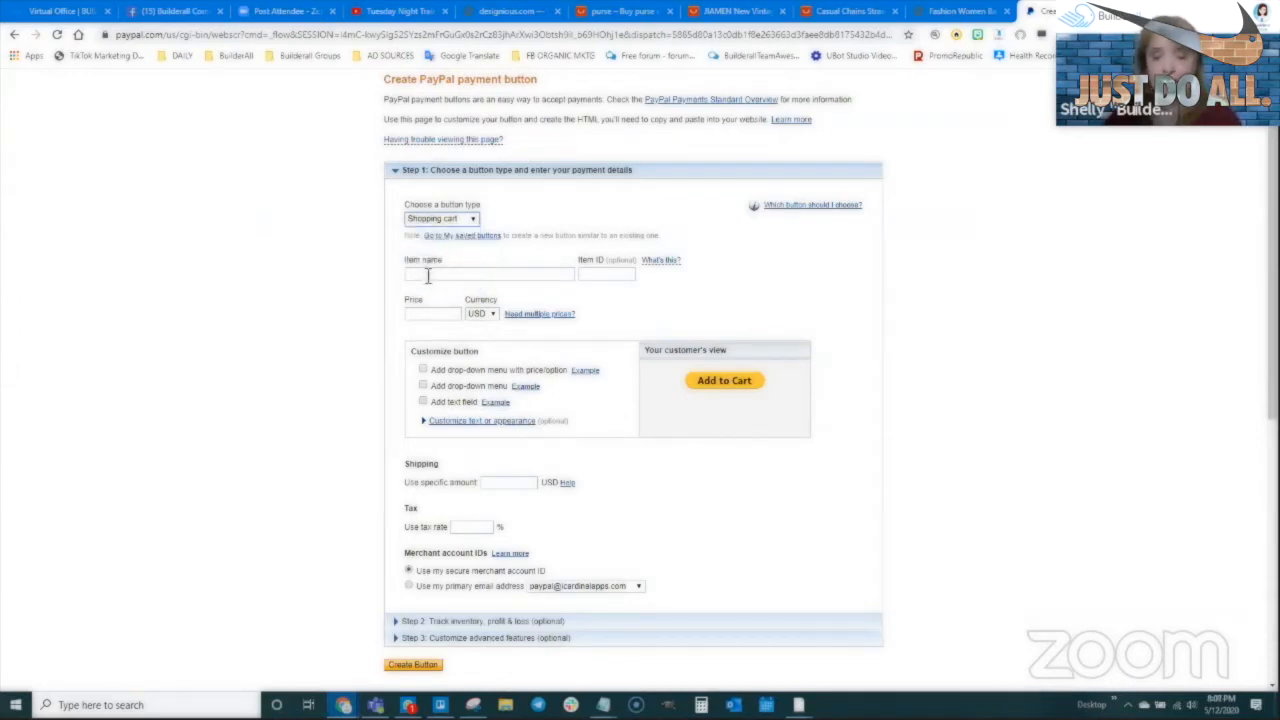
left_click(428, 276)
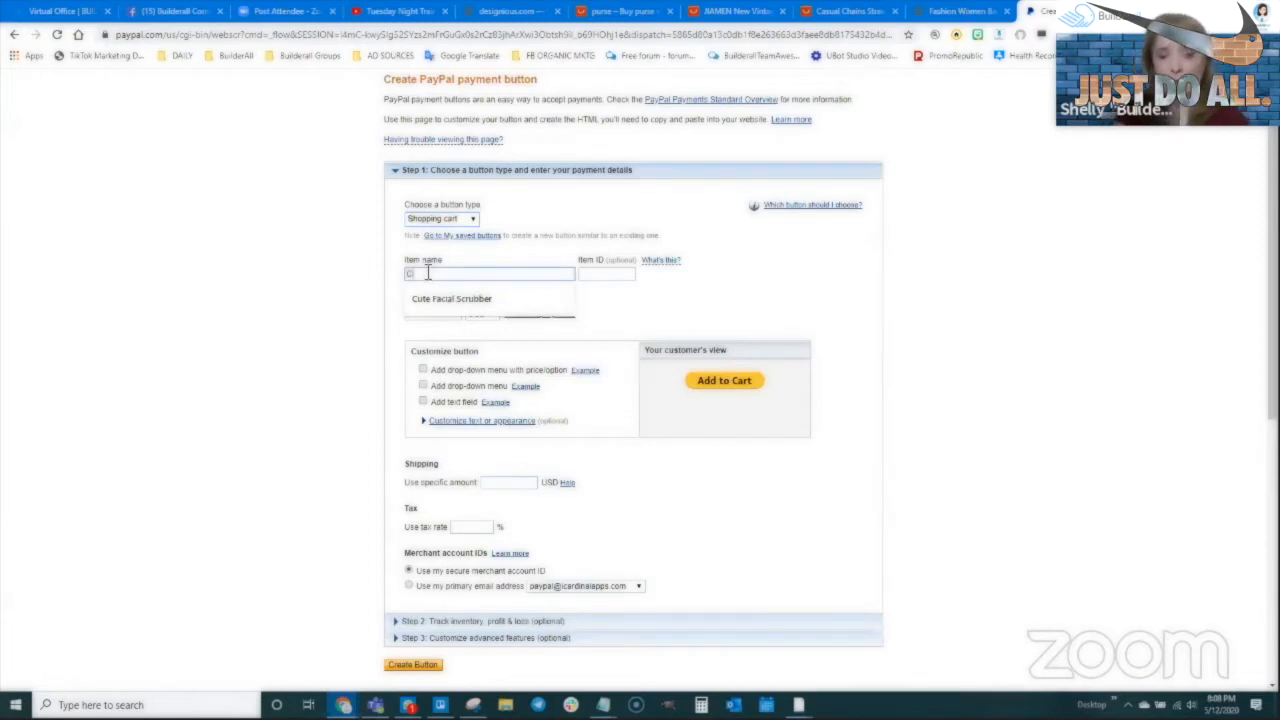
type("Cres")
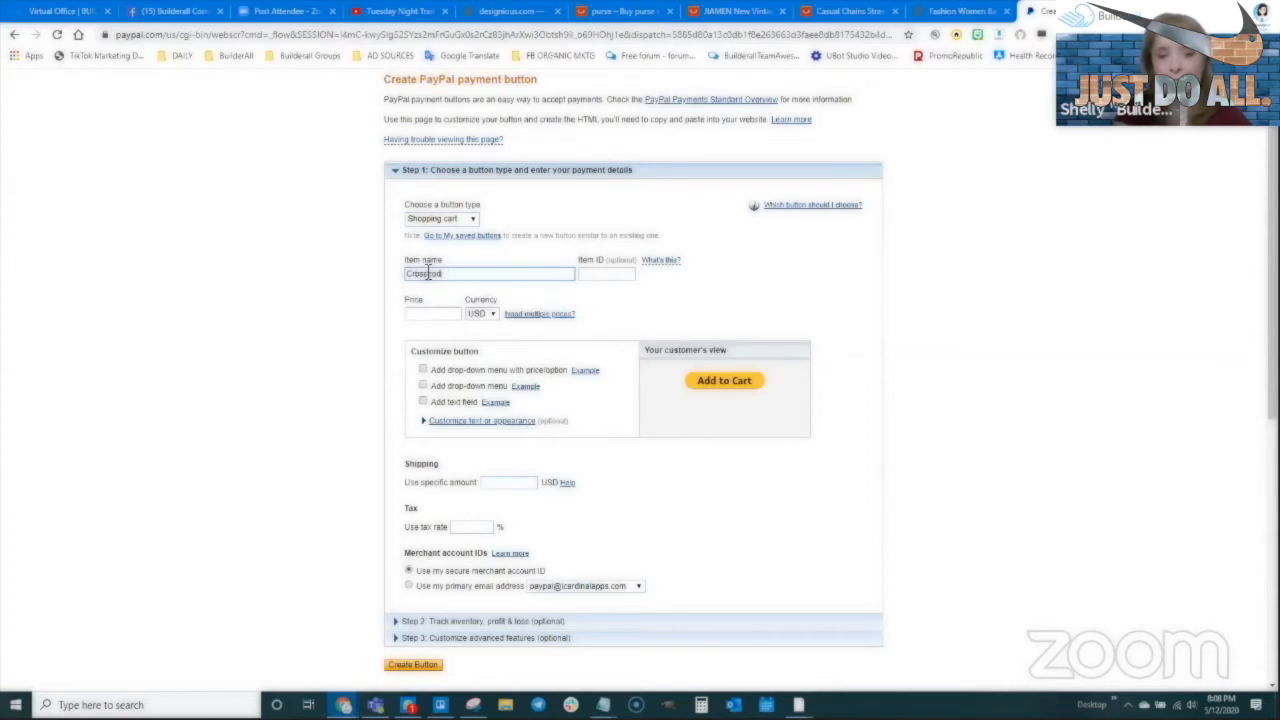
key("Tab")
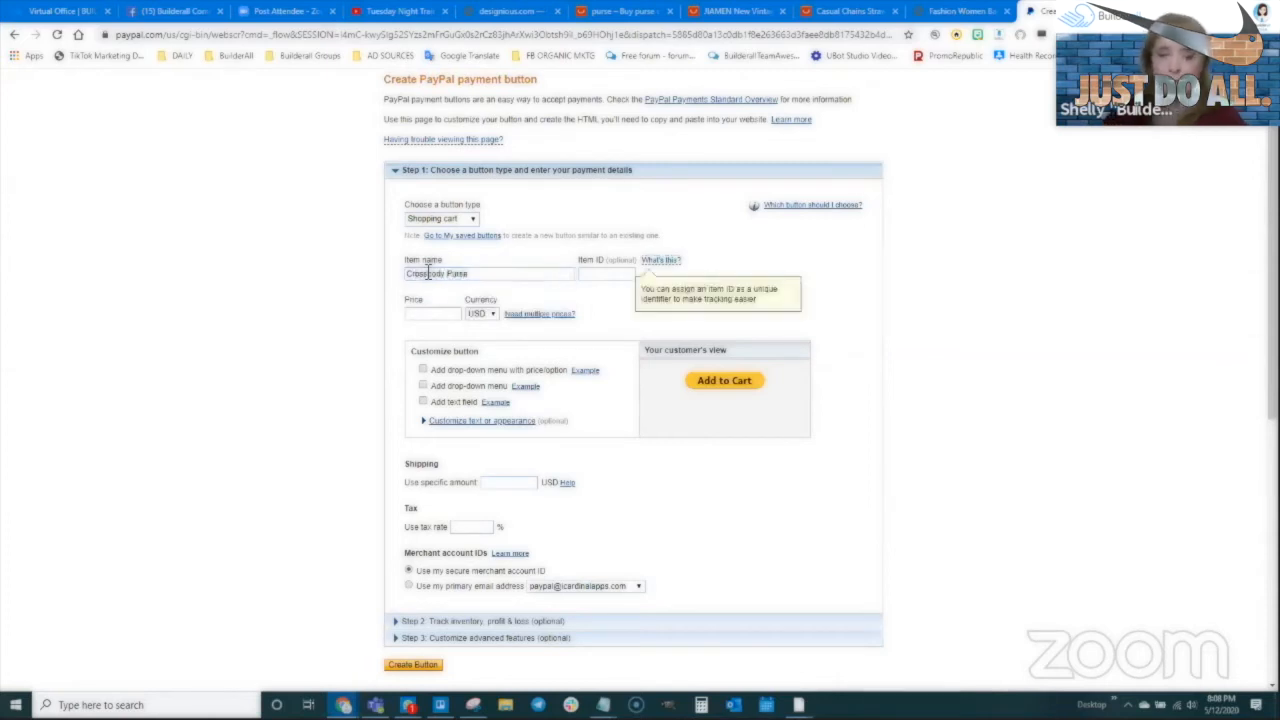
Give the item ID CBP1001, then bring back the AliExpress purse search results
left_click(605, 272)
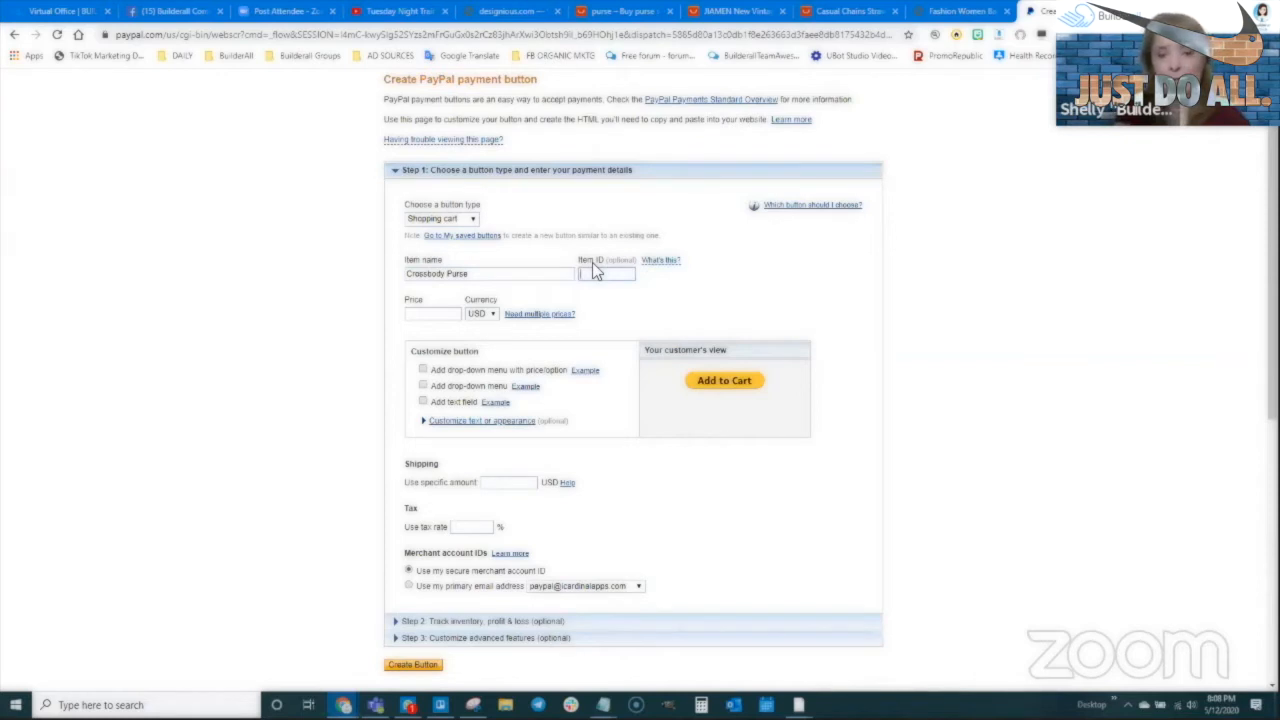
type("CBP100")
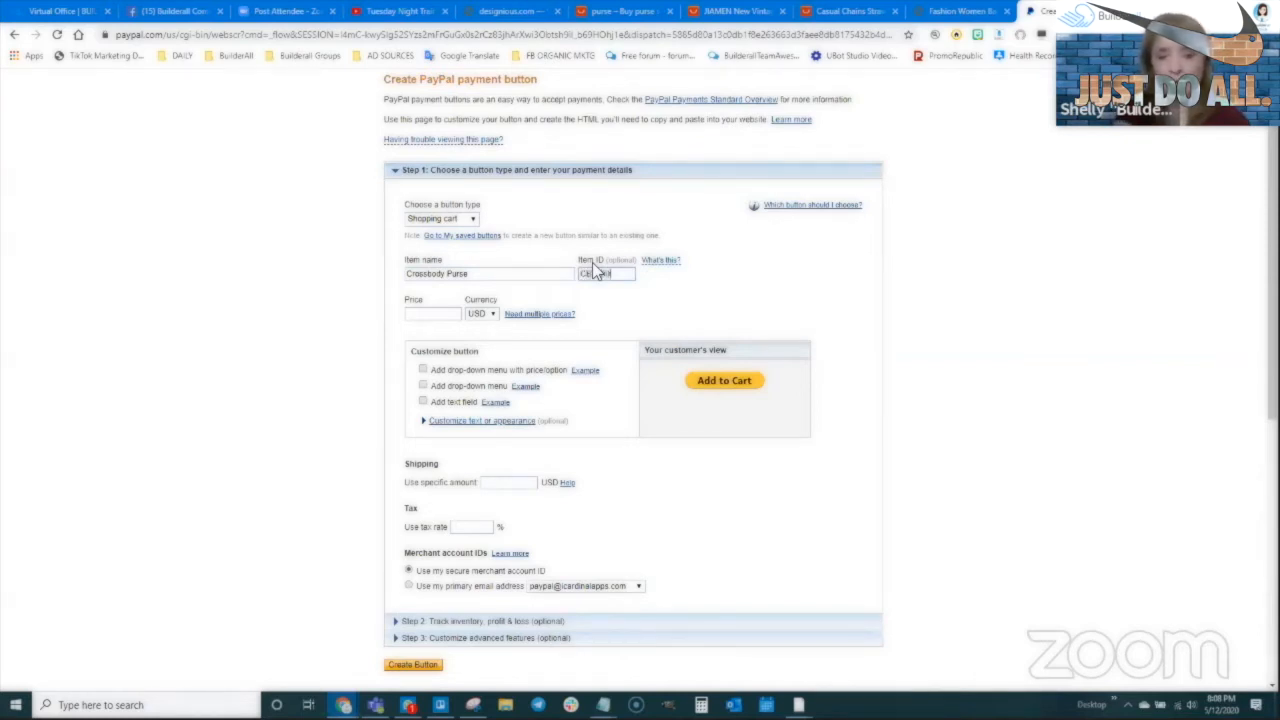
type("1")
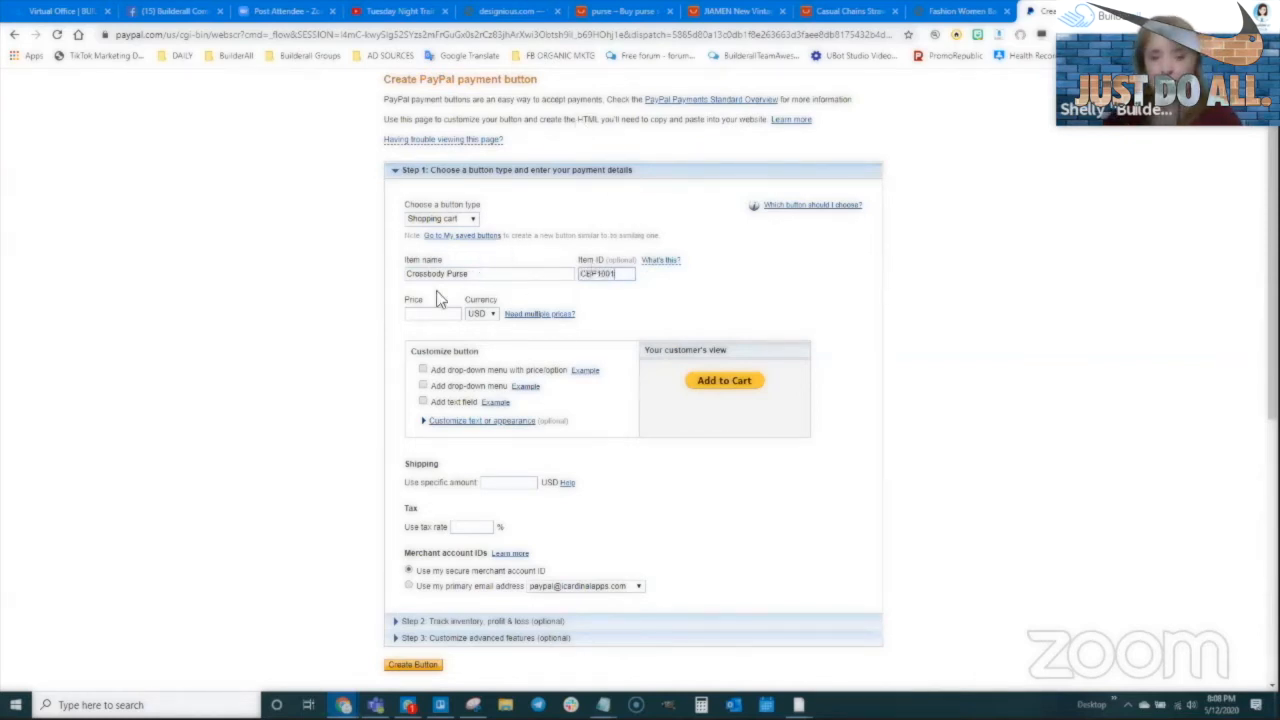
left_click(432, 316)
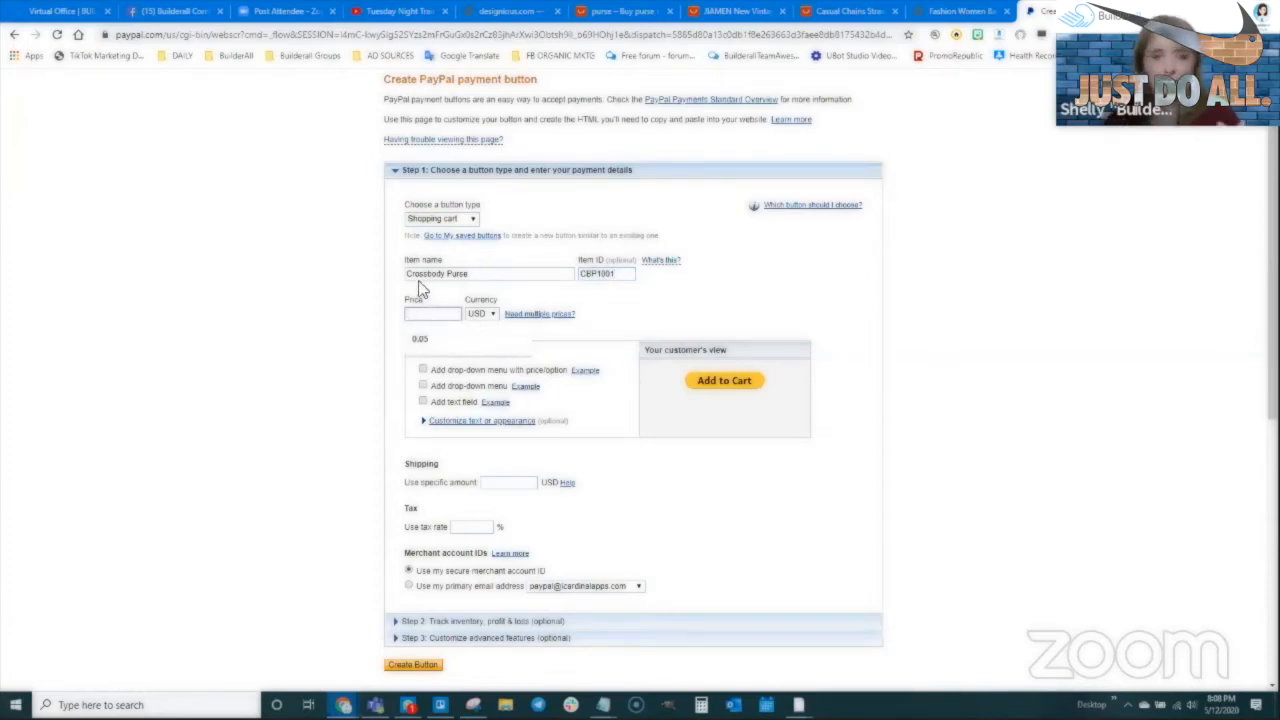
left_click(605, 11)
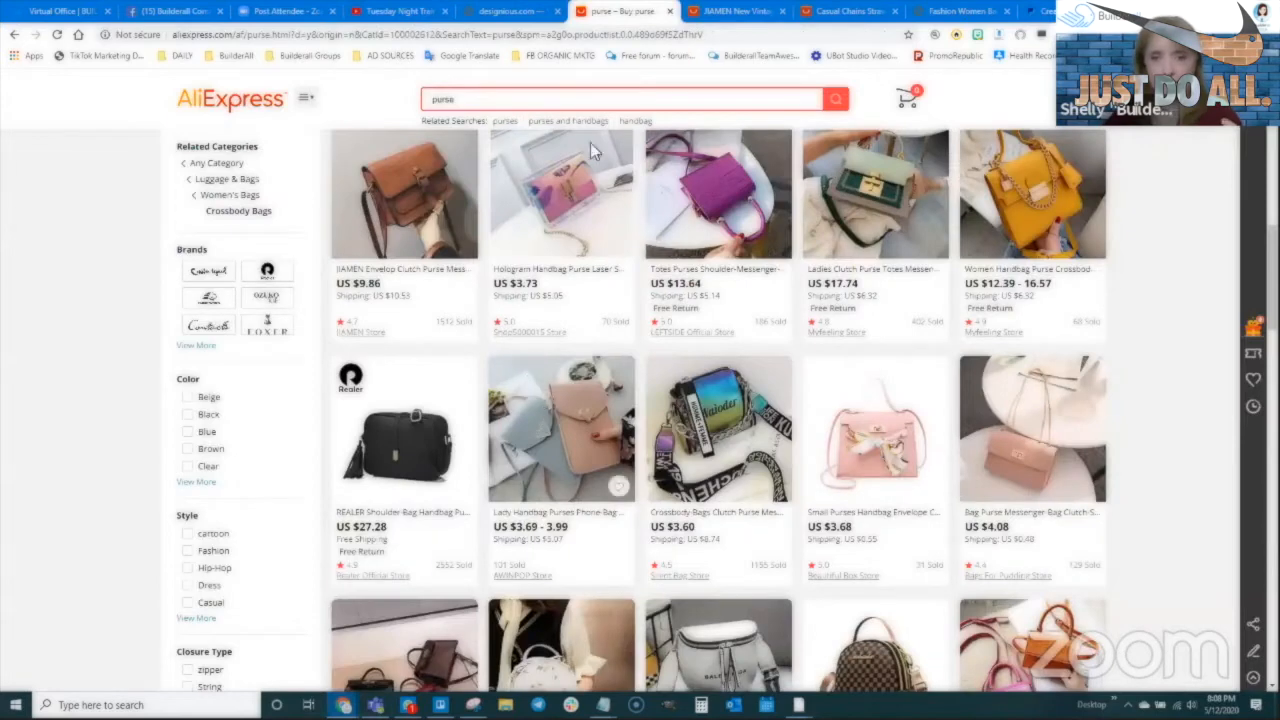
Check the JIAMEN bag product page on AliExpress, then return to the PayPal button form
left_click(724, 16)
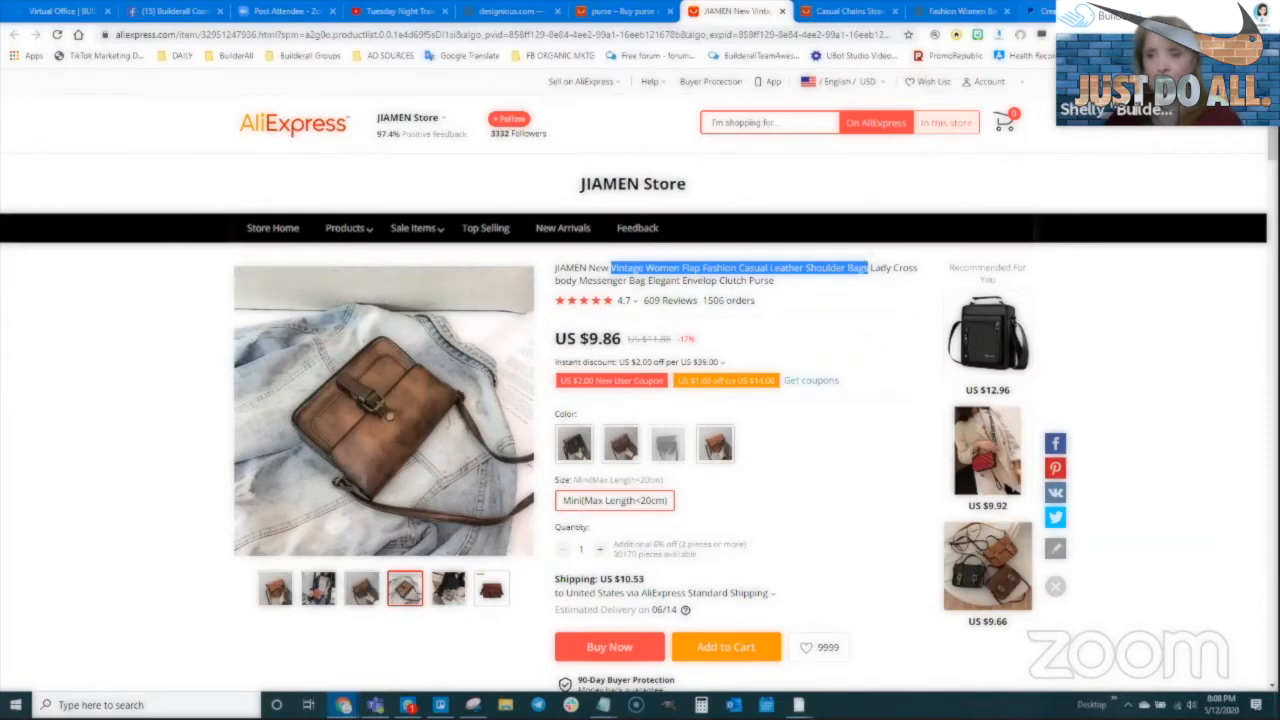
left_click(1043, 11)
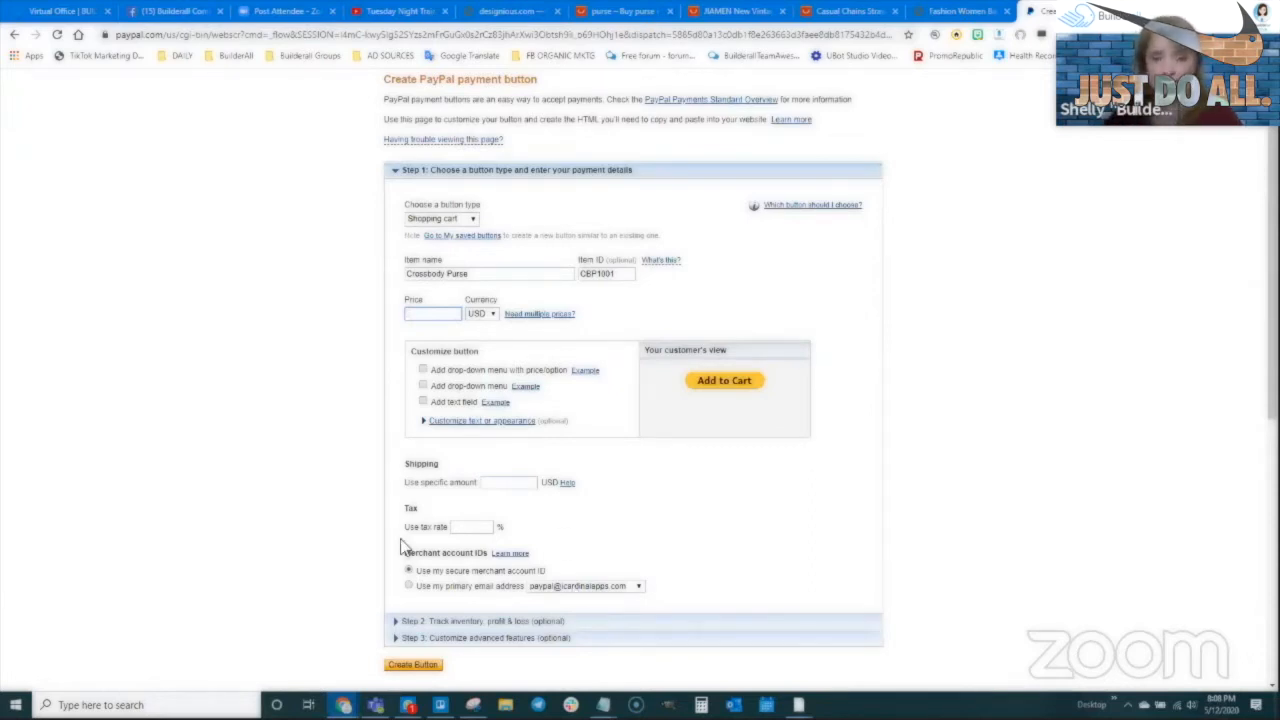
Enter 80.00 USD as the Crossbody Purse price
type("80.00")
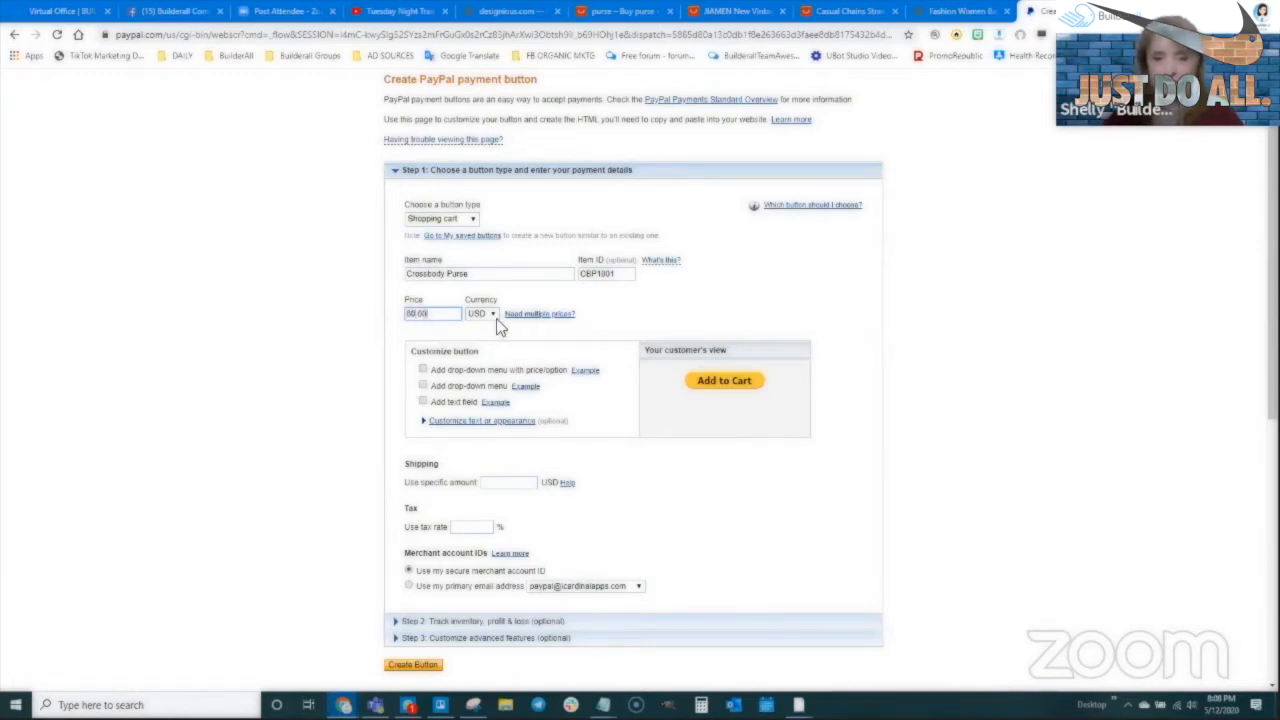
scroll(462, 318, "down", 1)
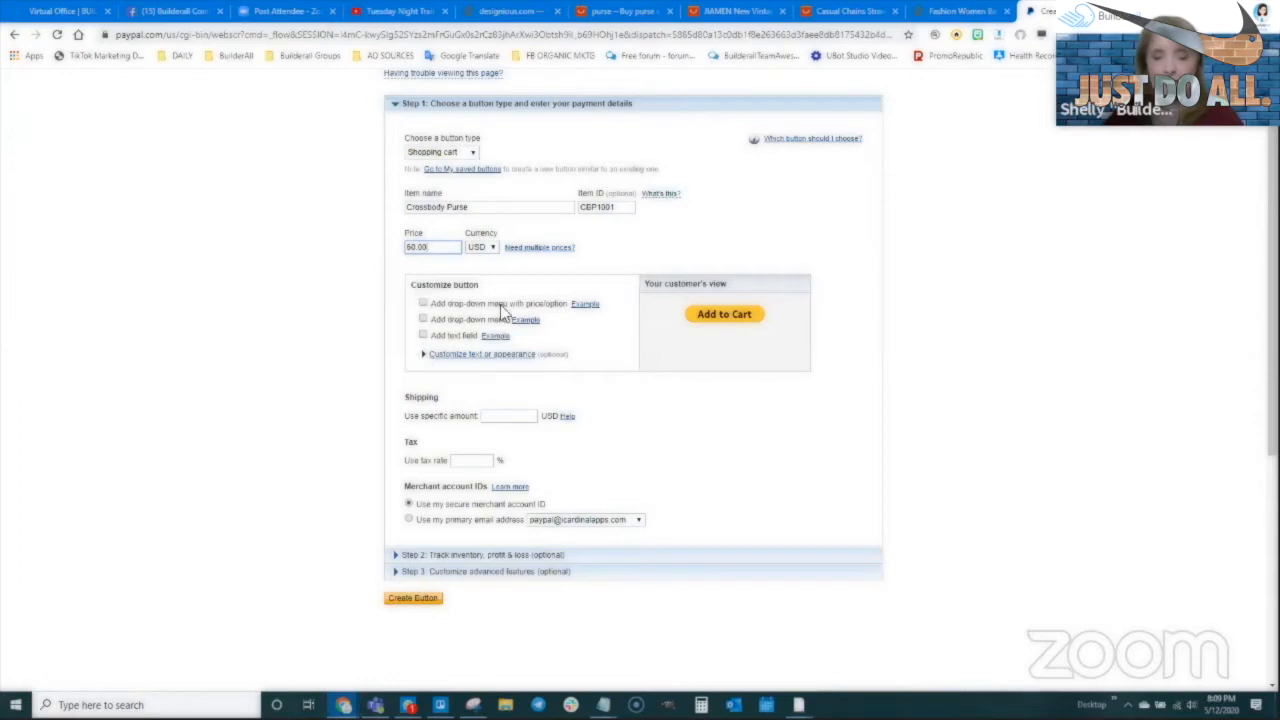
Add a priced drop-down with the options Dark Brown, Light Brown and Black
left_click(423, 304)
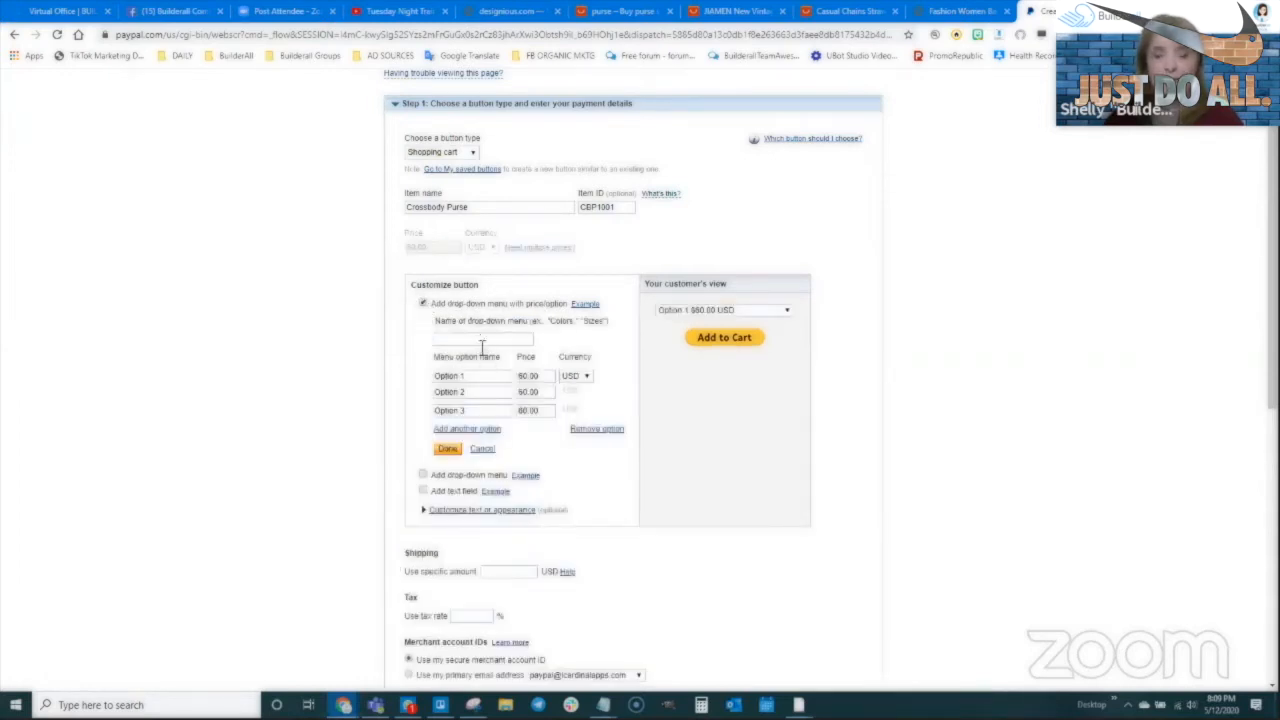
left_click_drag(475, 375, 406, 385)
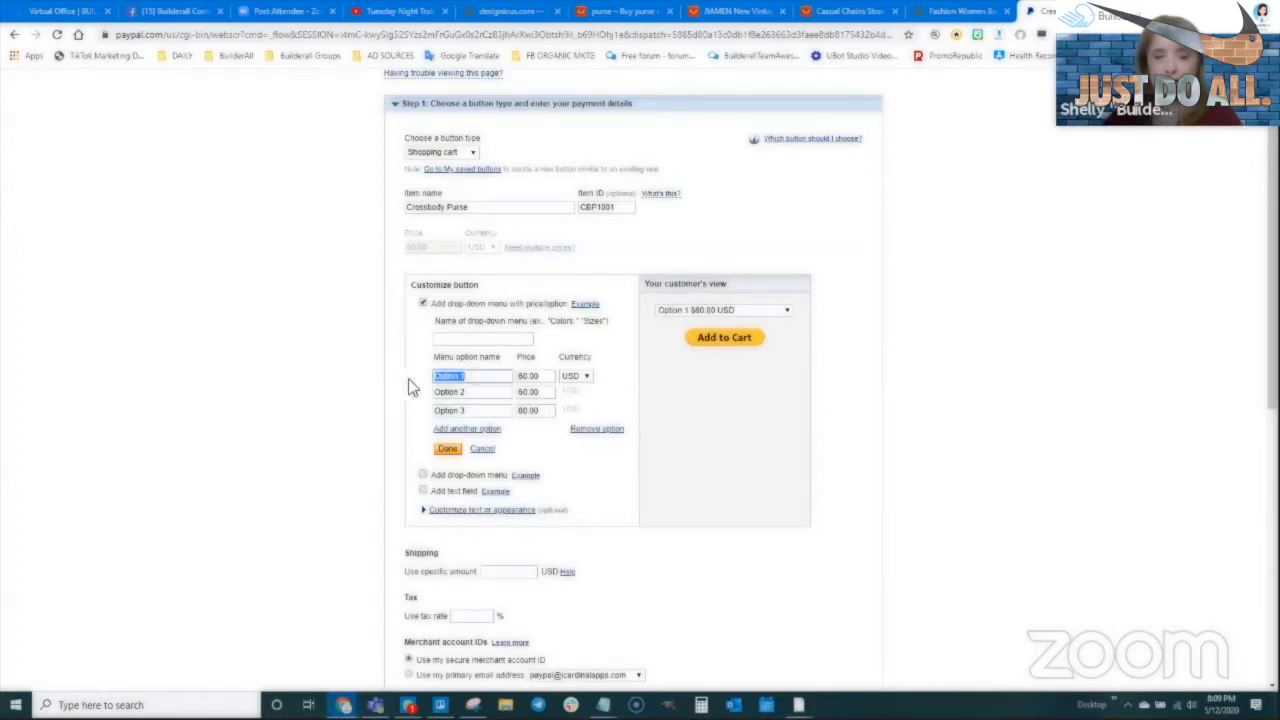
type("Brown")
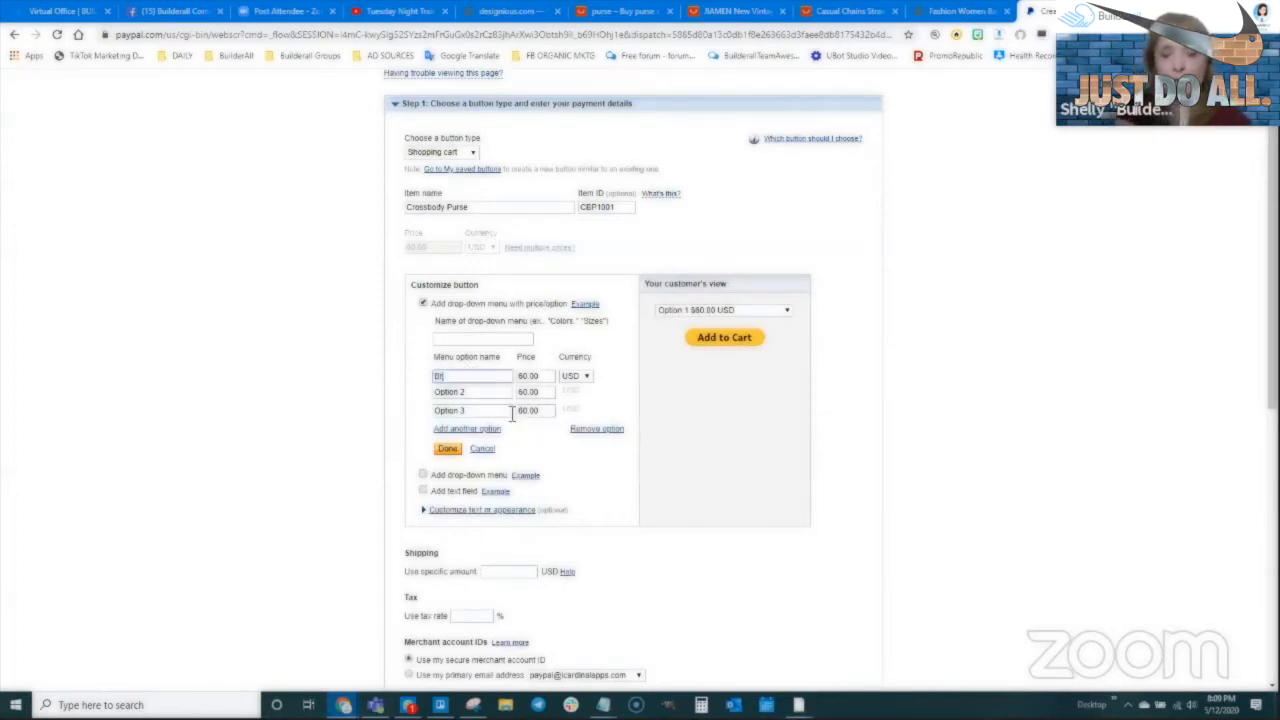
left_click(436, 376)
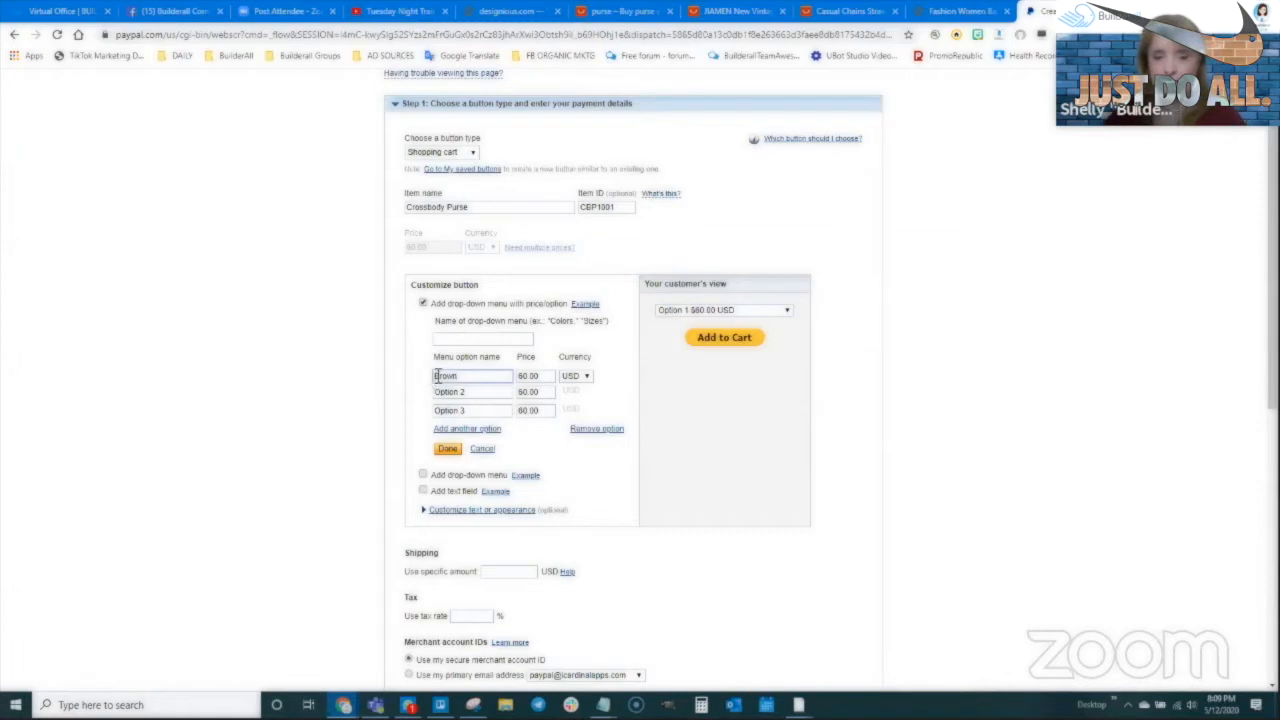
type("Dark")
left_click_drag(466, 392, 418, 388)
type("Light Brown")
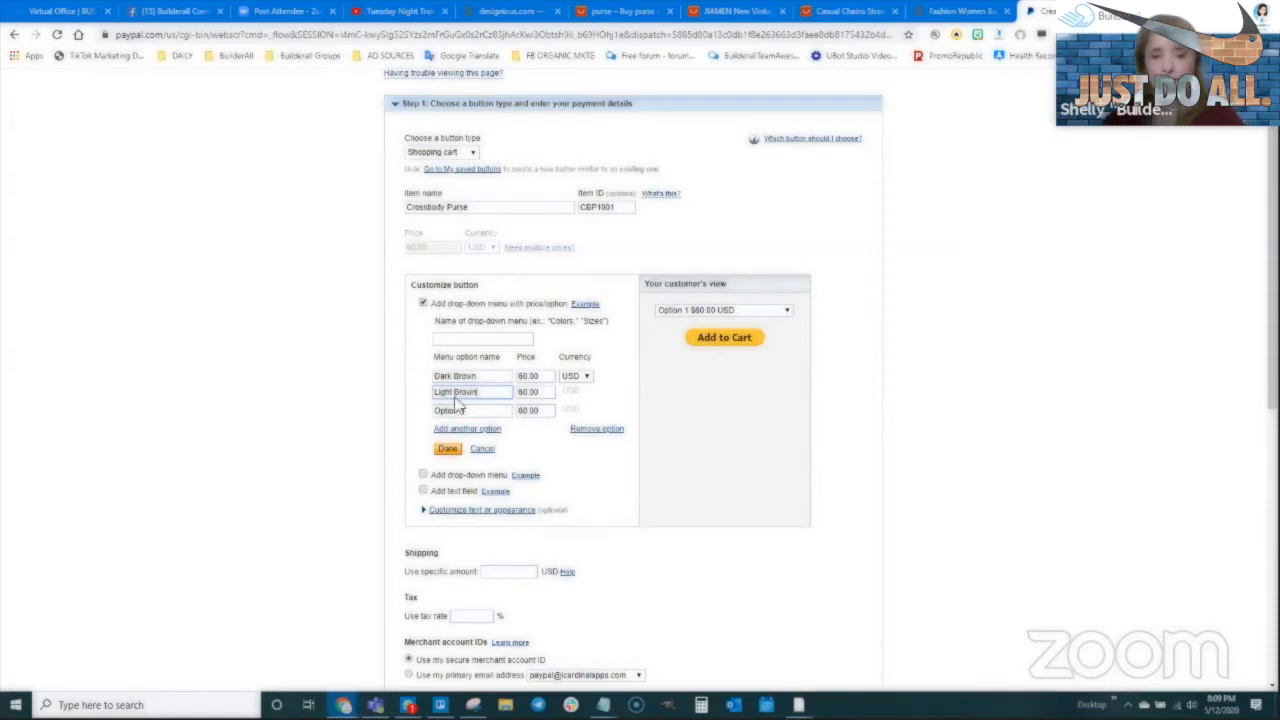
left_click_drag(465, 410, 424, 405)
type("Black")
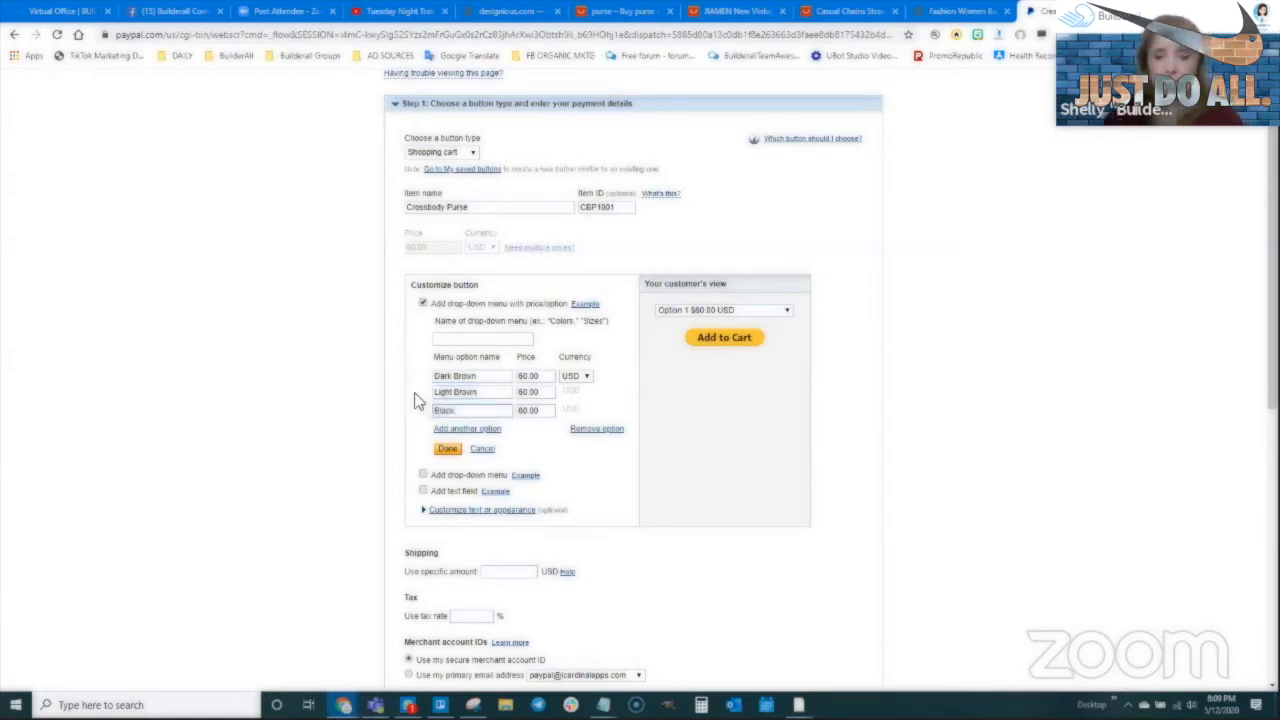
Name the drop-down Color, preview its choices, and save it to the button
left_click(481, 339)
type("Color")
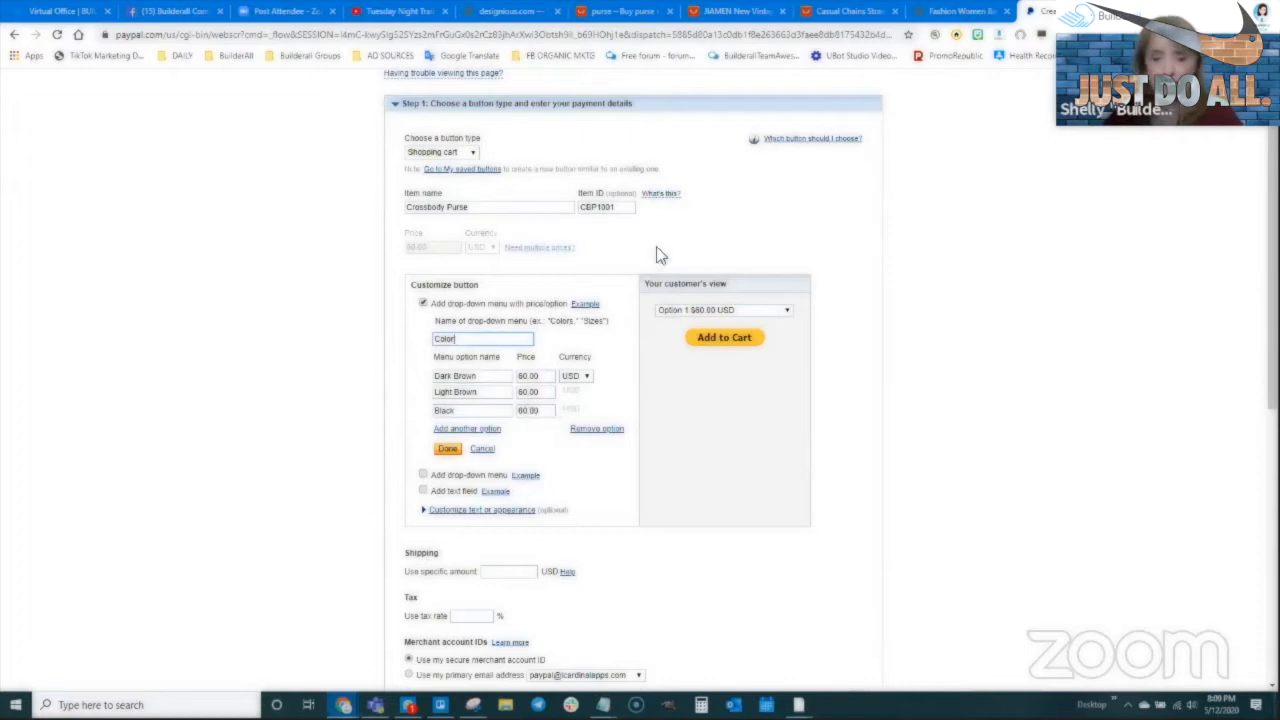
left_click(616, 384)
left_click(730, 311)
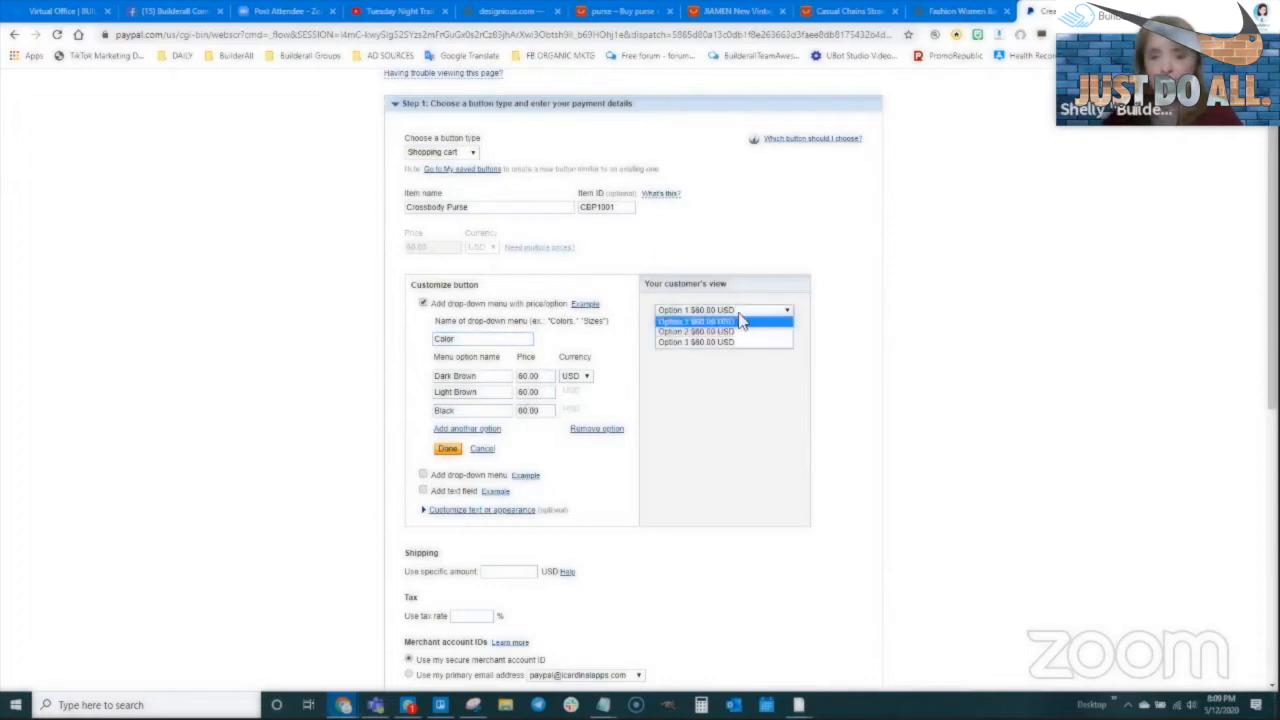
left_click(680, 410)
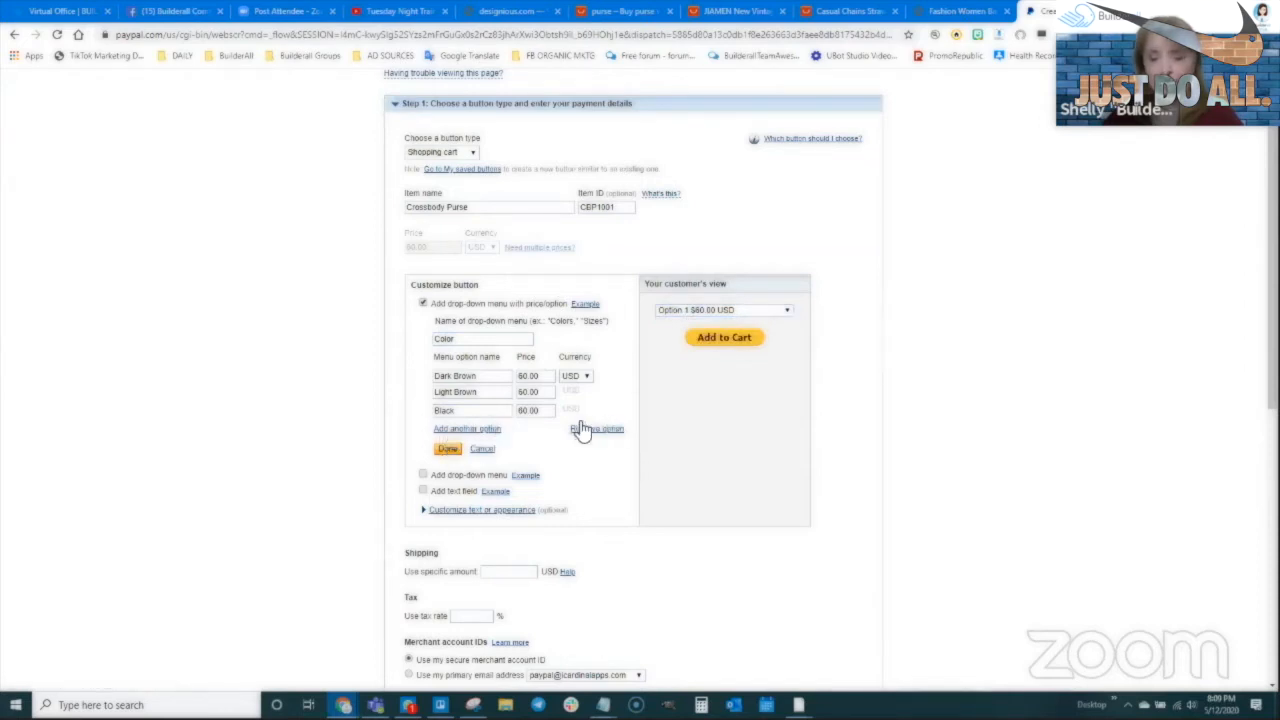
left_click(450, 448)
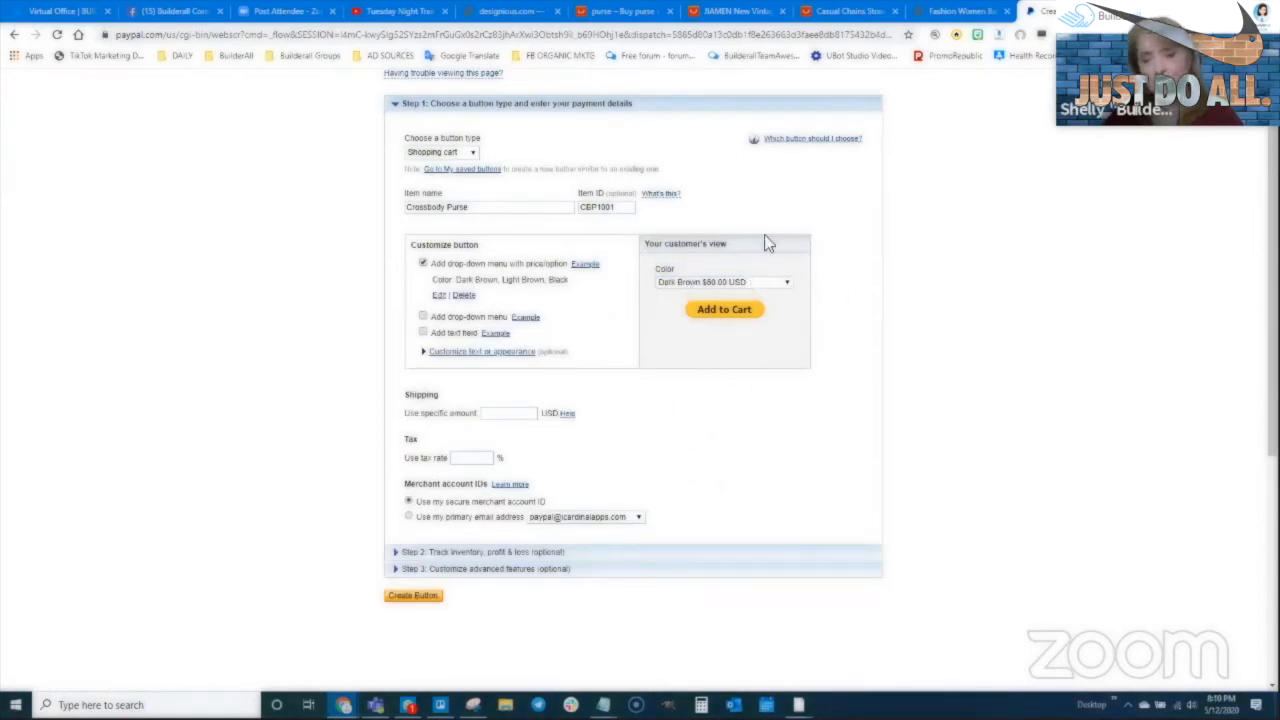
left_click(708, 284)
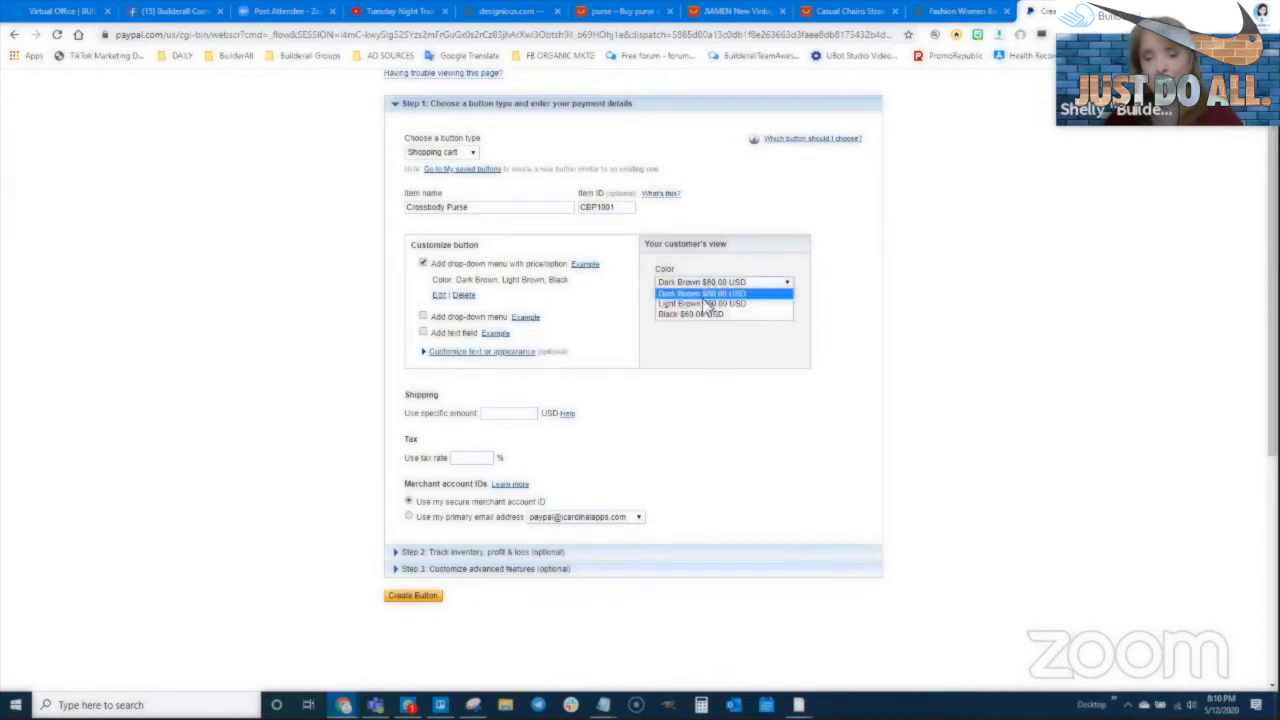
left_click(700, 294)
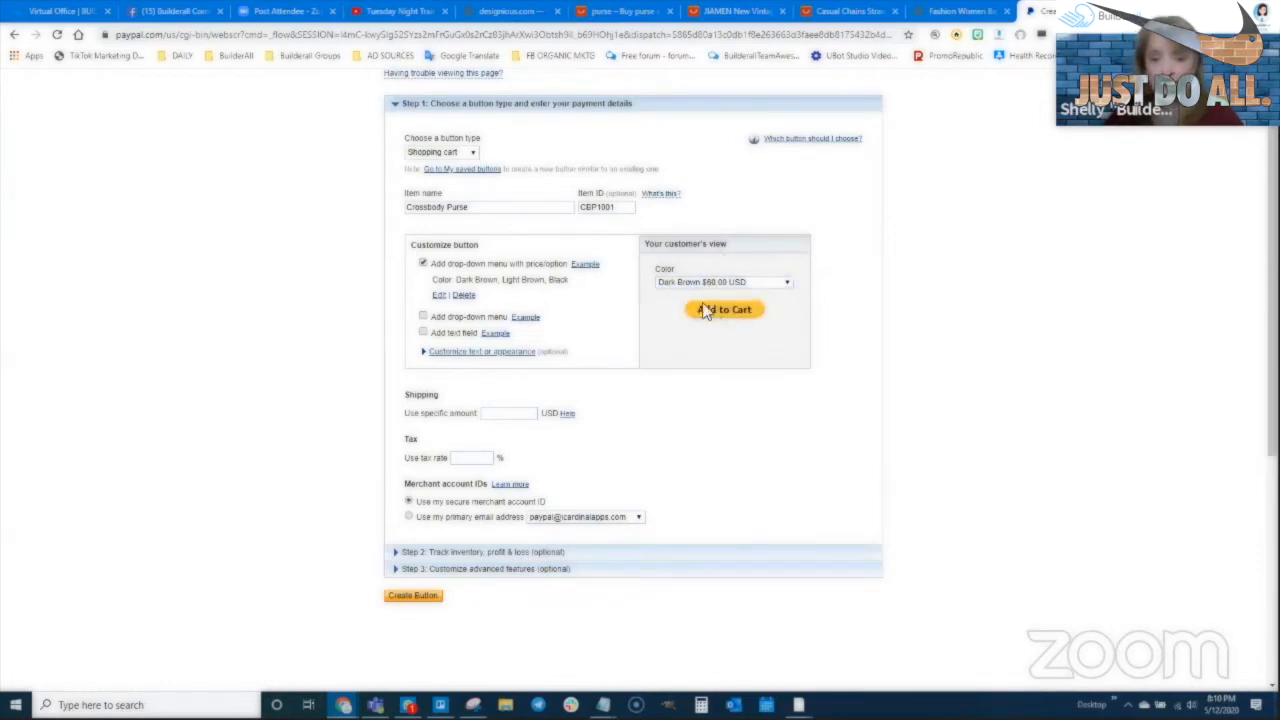
left_click(423, 317)
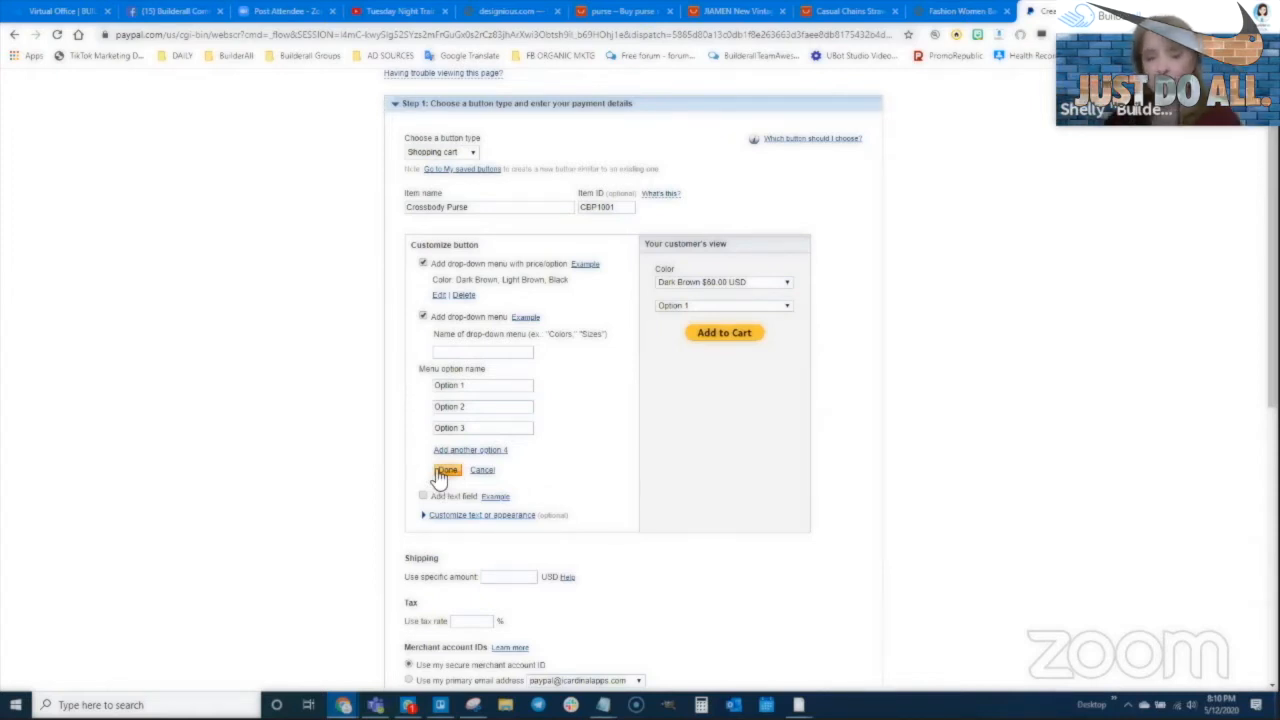
left_click(423, 317)
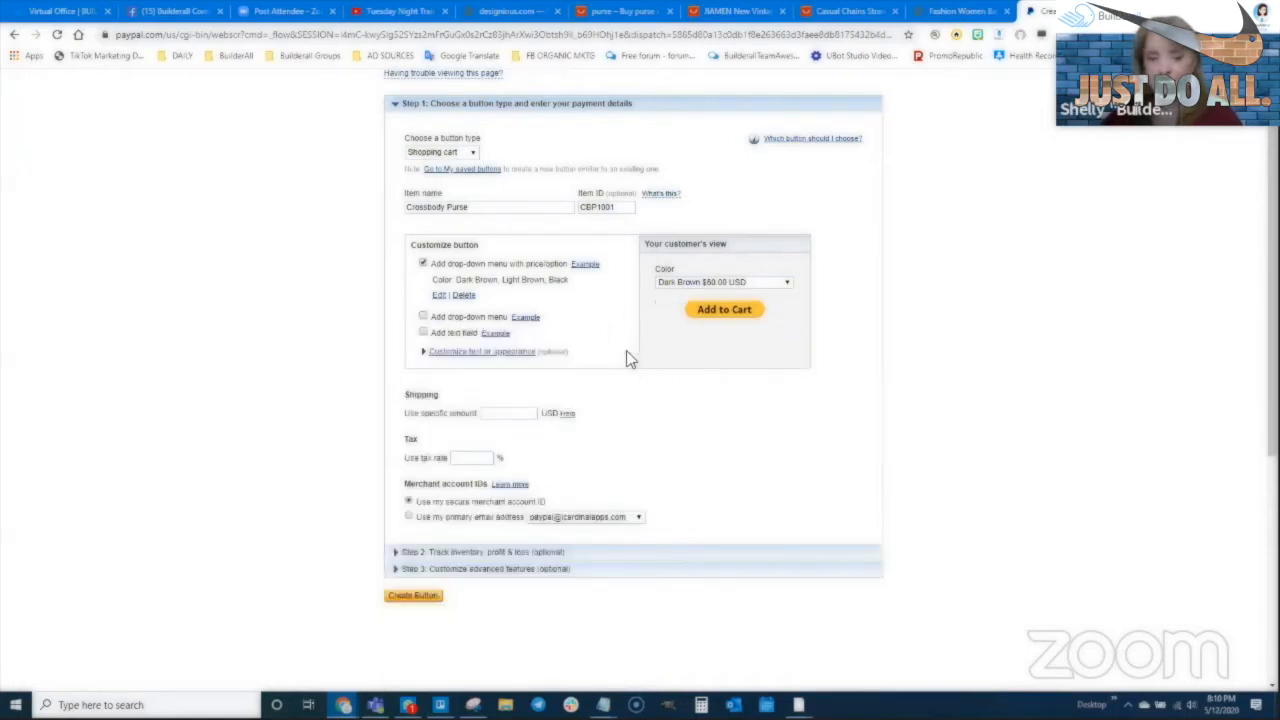
left_click(423, 334)
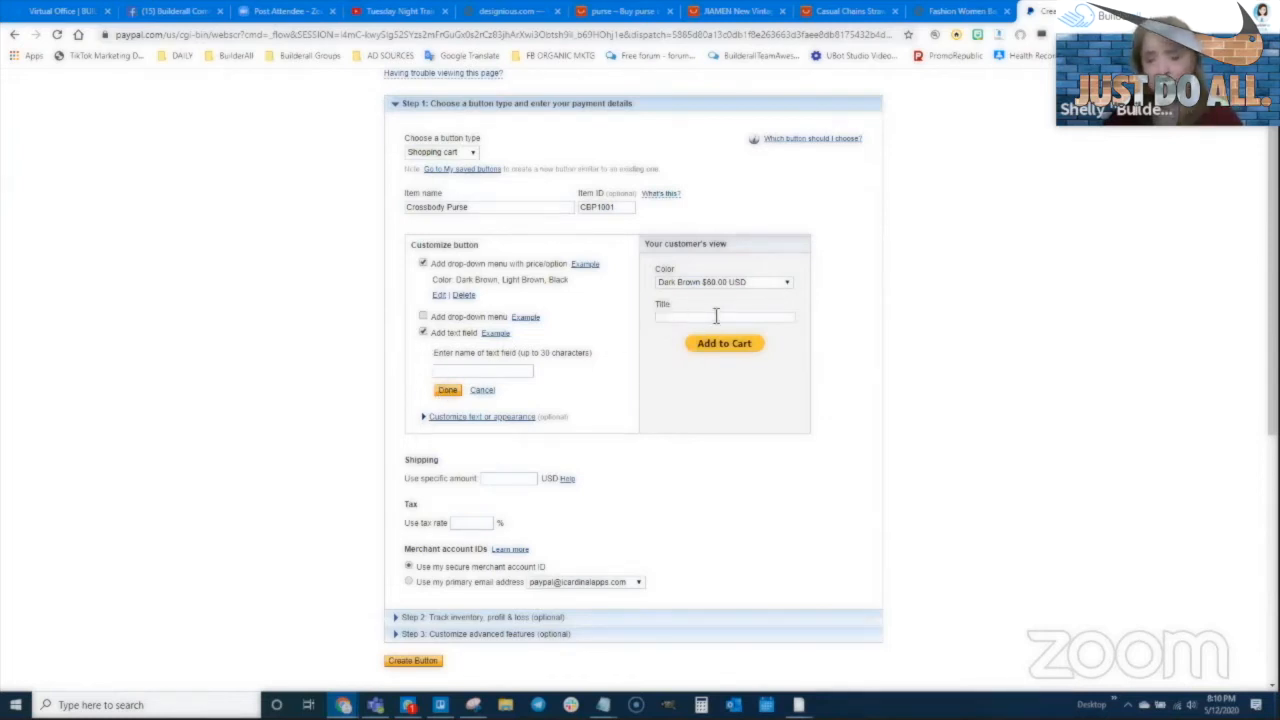
left_click(422, 332)
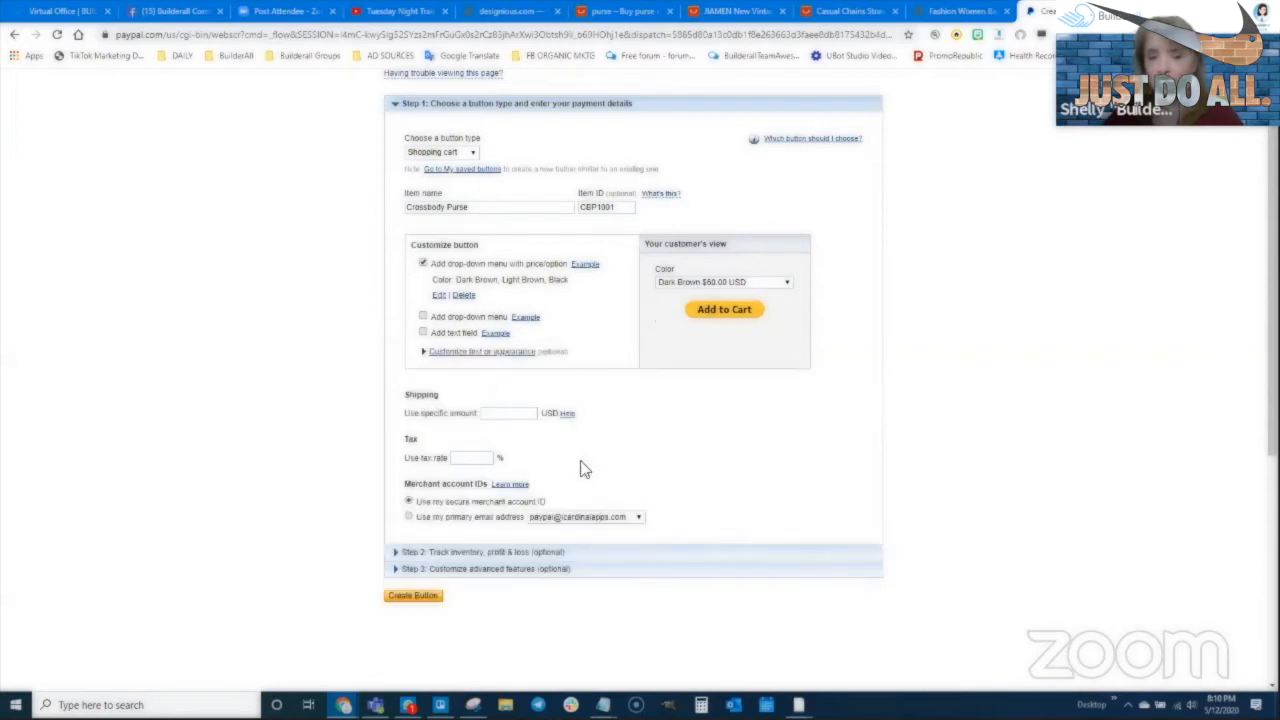
left_click(480, 353)
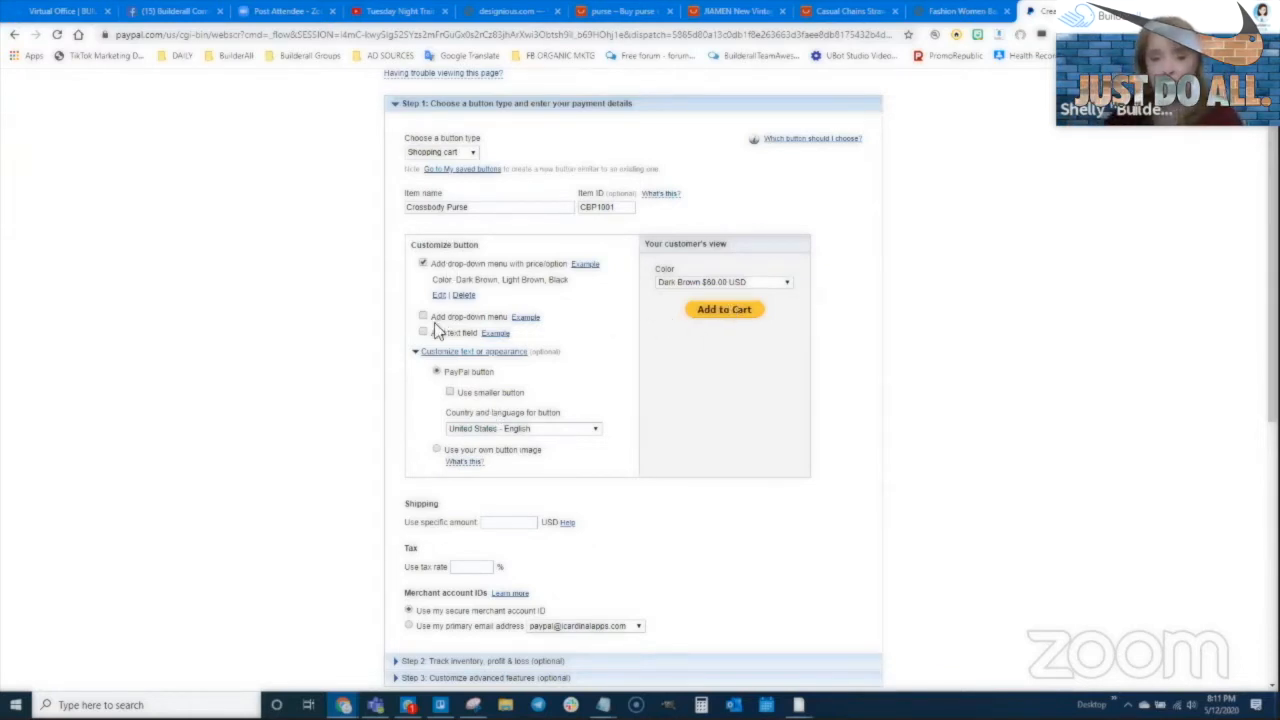
left_click(416, 353)
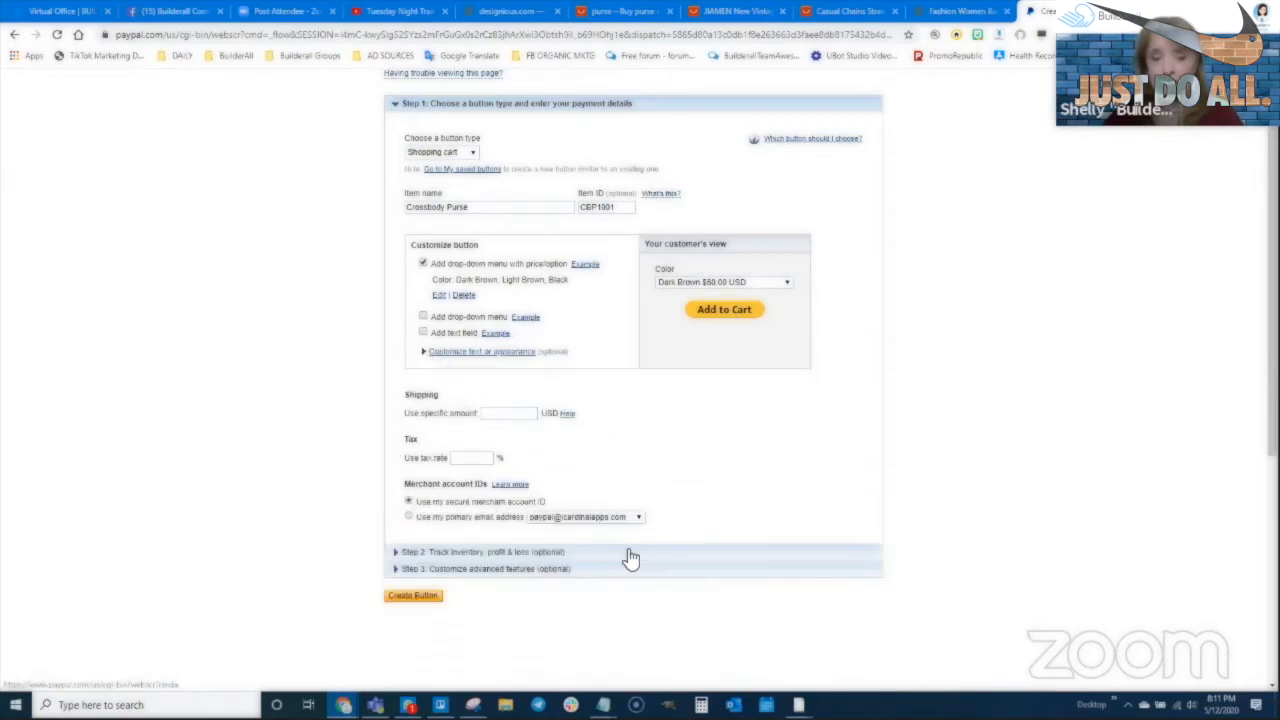
Set a specific shipping amount of 5.95 USD and keep the secure merchant account ID
left_click(502, 412)
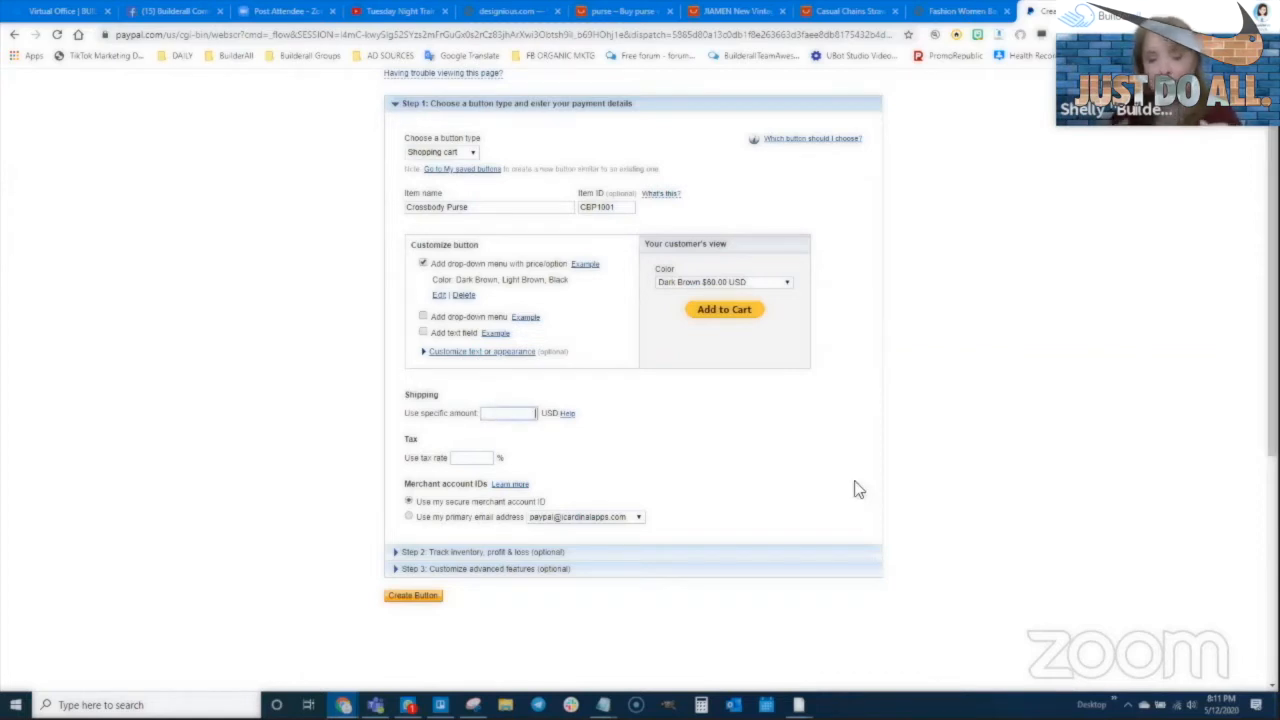
type("5.95")
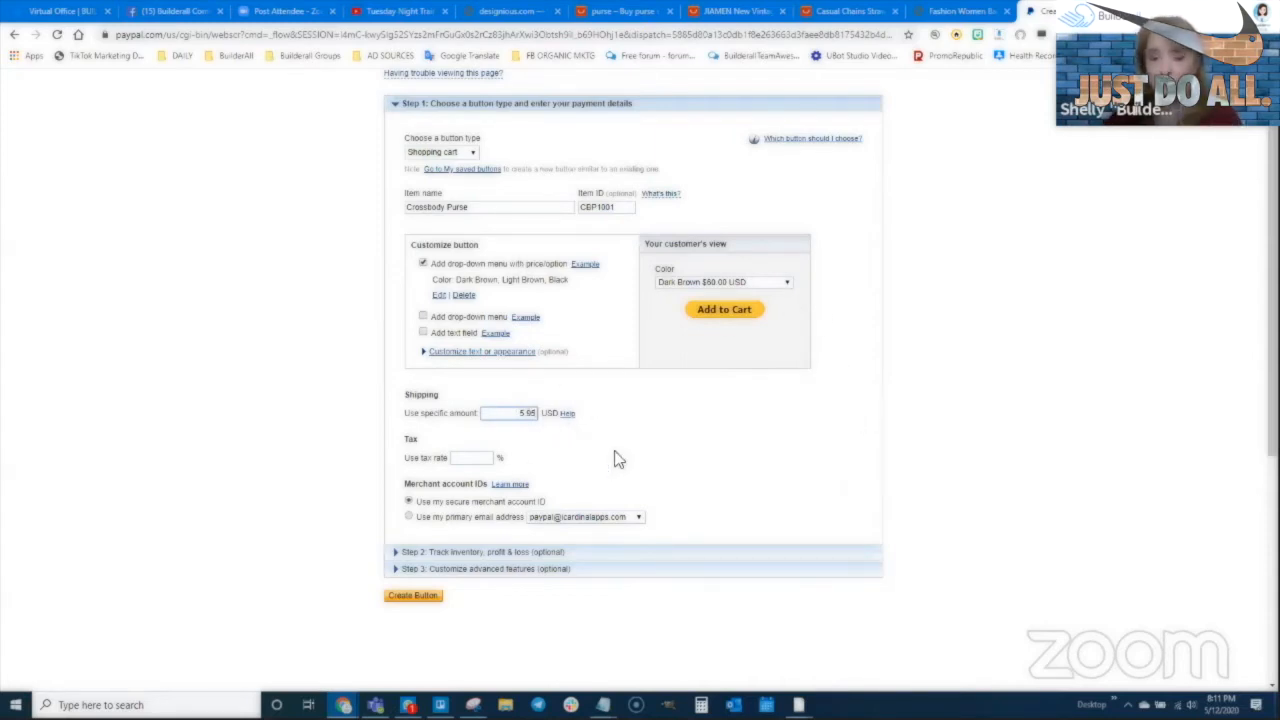
scroll(613, 460, "down", 1)
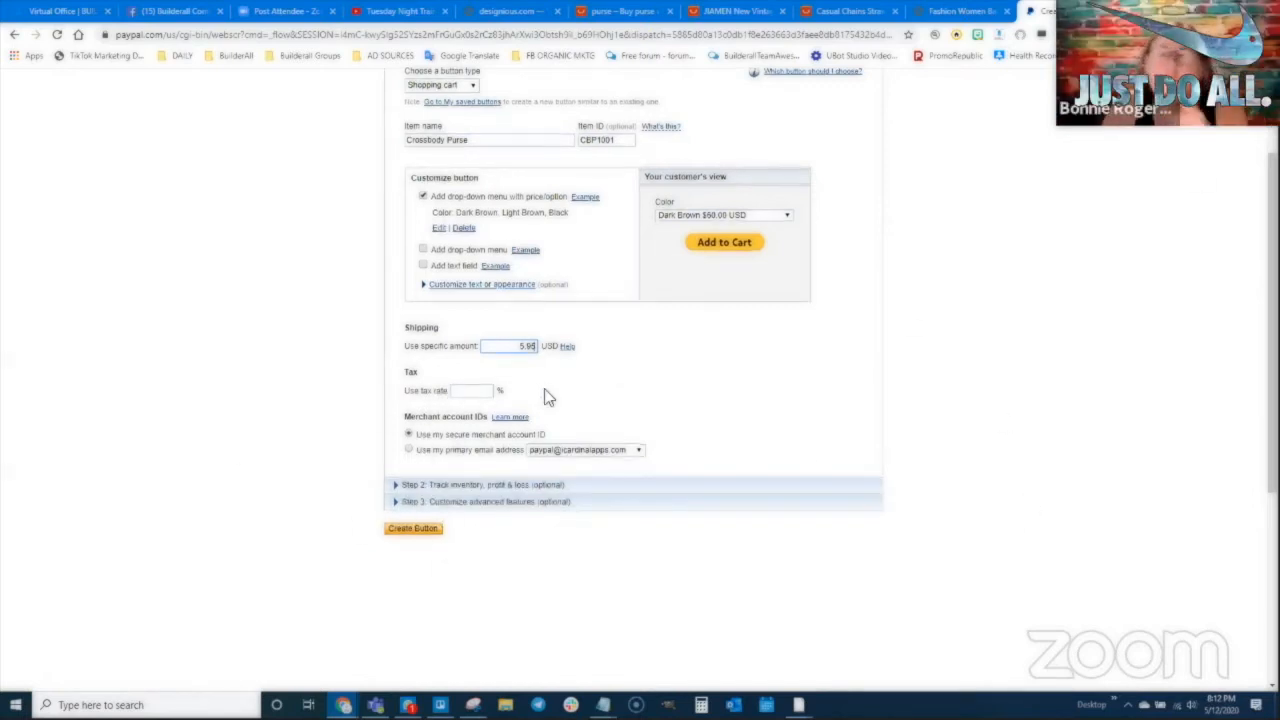
scroll(430, 392, "down", 1)
scroll(430, 395, "up", 1)
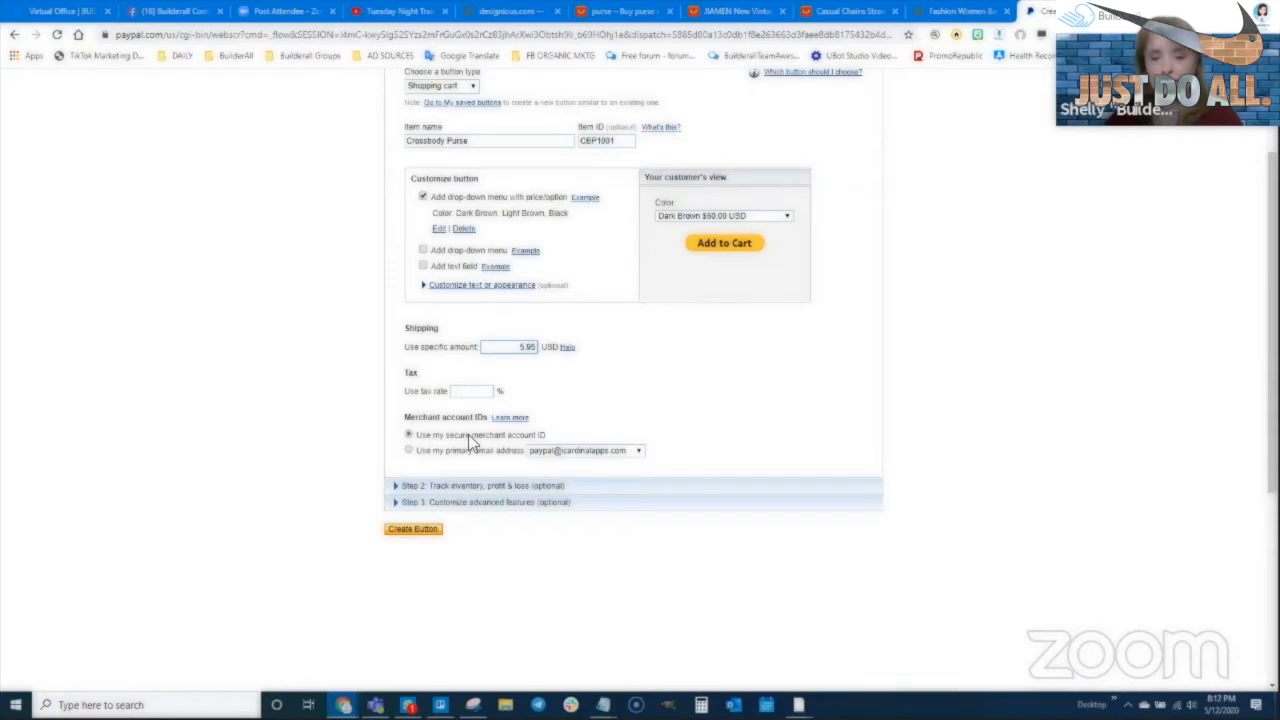
left_click(409, 450)
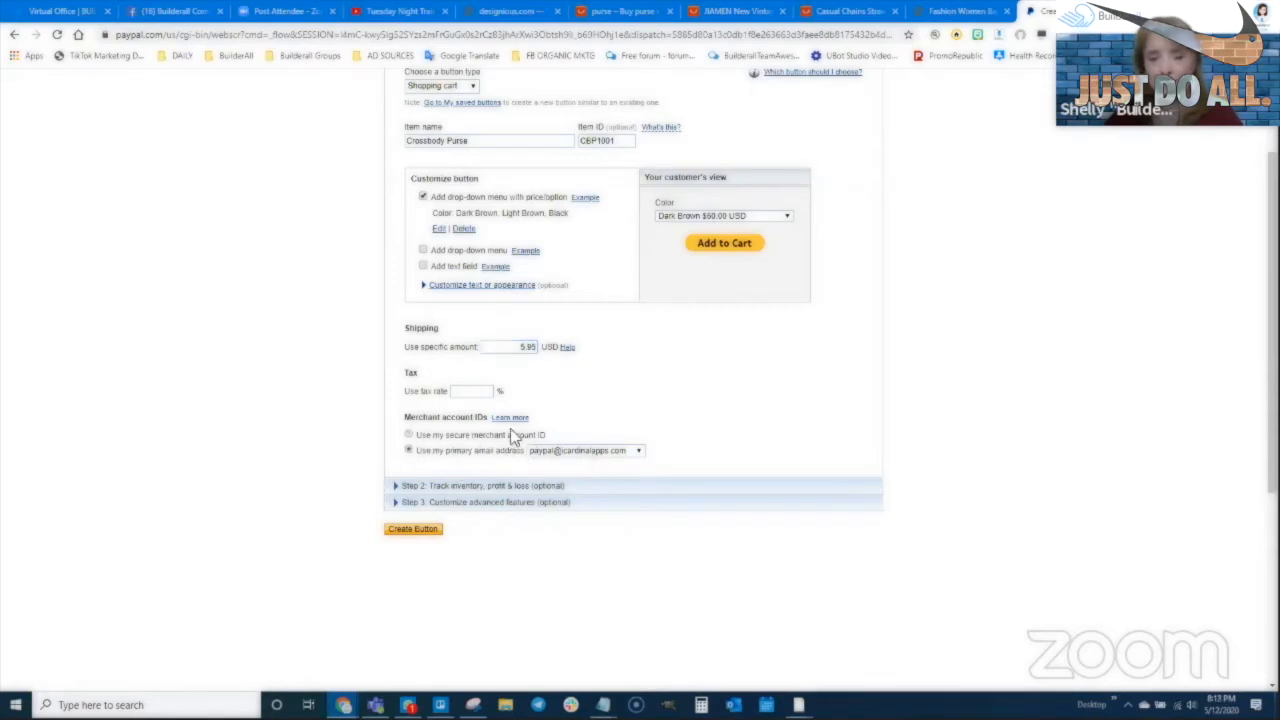
left_click(409, 435)
Expand Step 2, Track inventory, profit & loss, to view its options
scroll(543, 486, "down", 1)
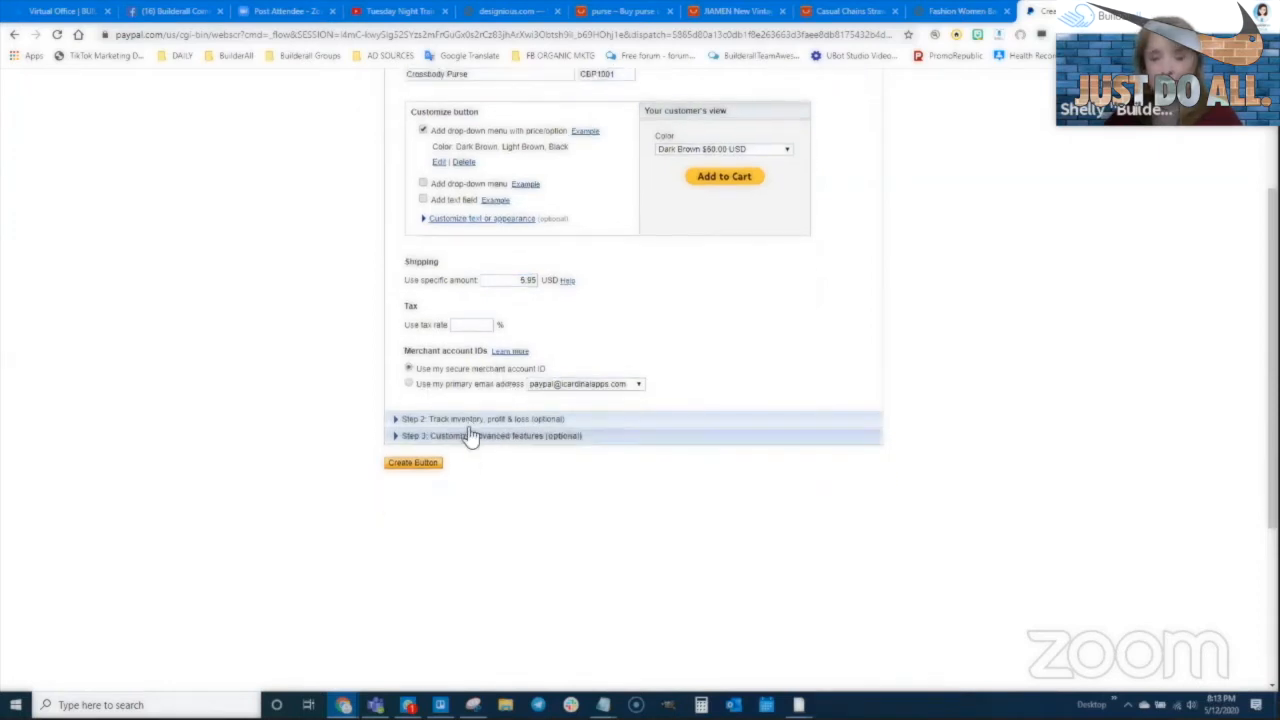
left_click(417, 424)
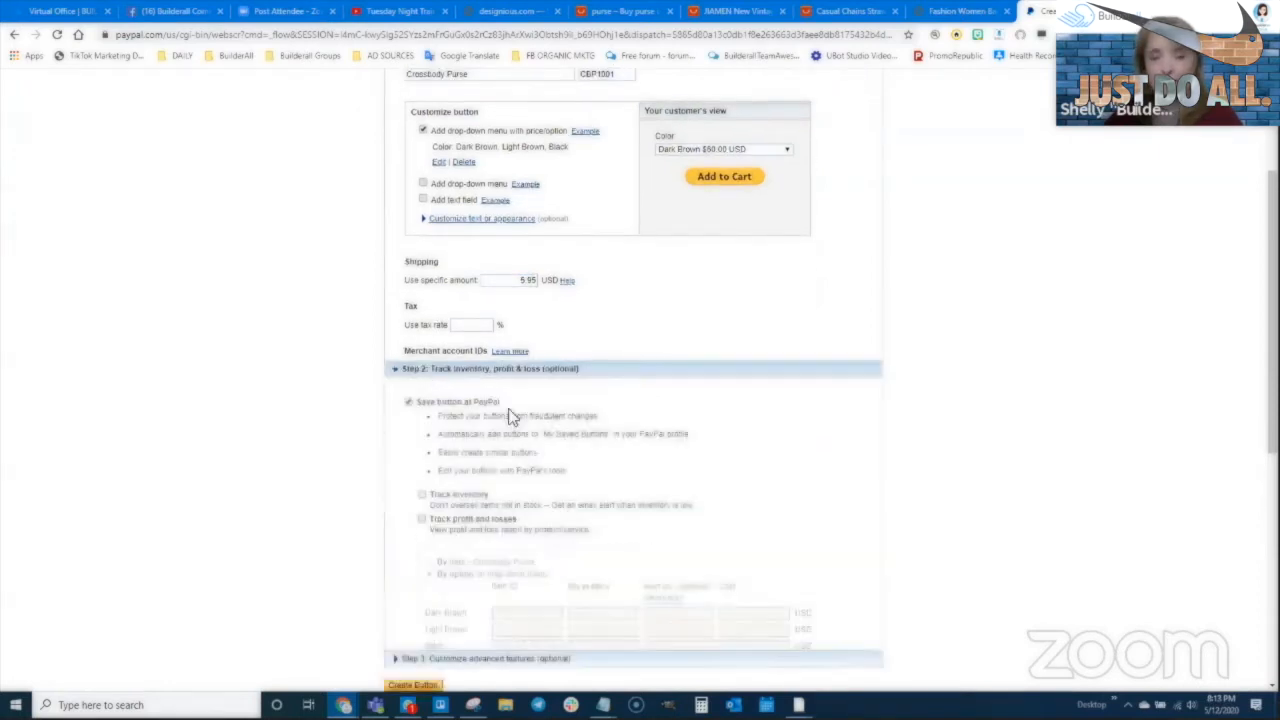
scroll(491, 242, "up", 1)
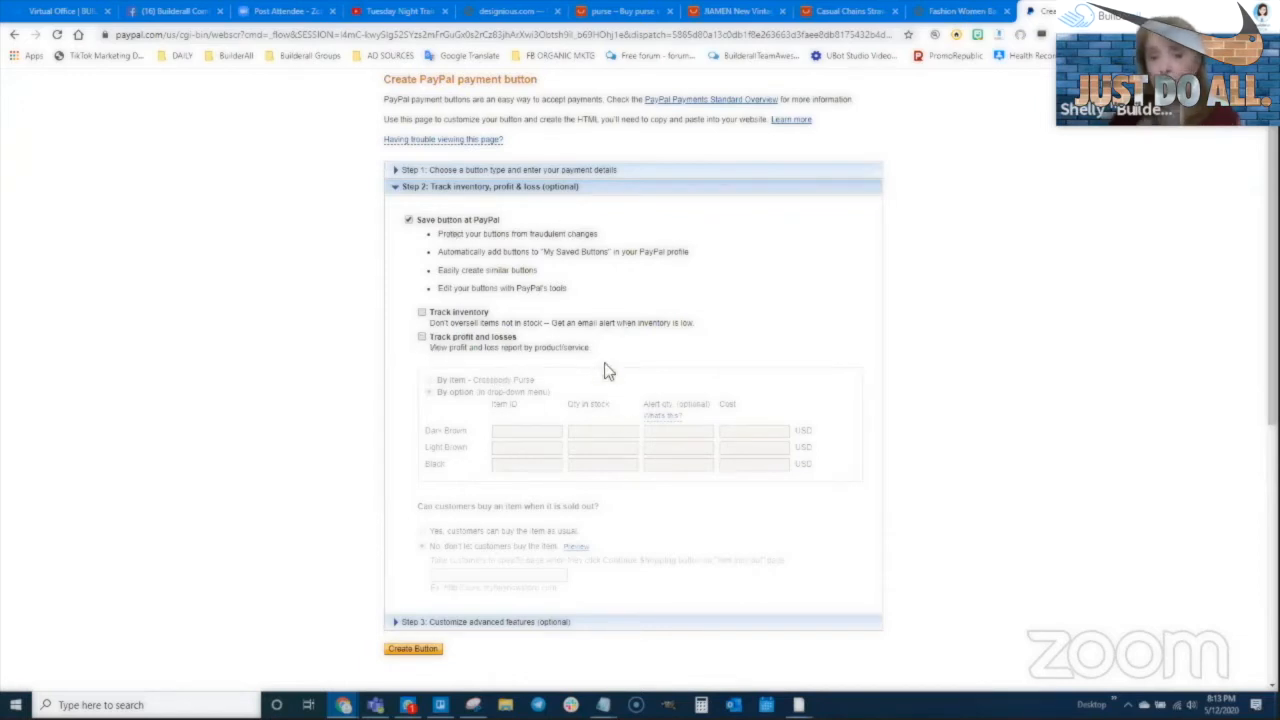
In Step 3, choose No for special instructions and enable a finished-checkout return URL
left_click(500, 190)
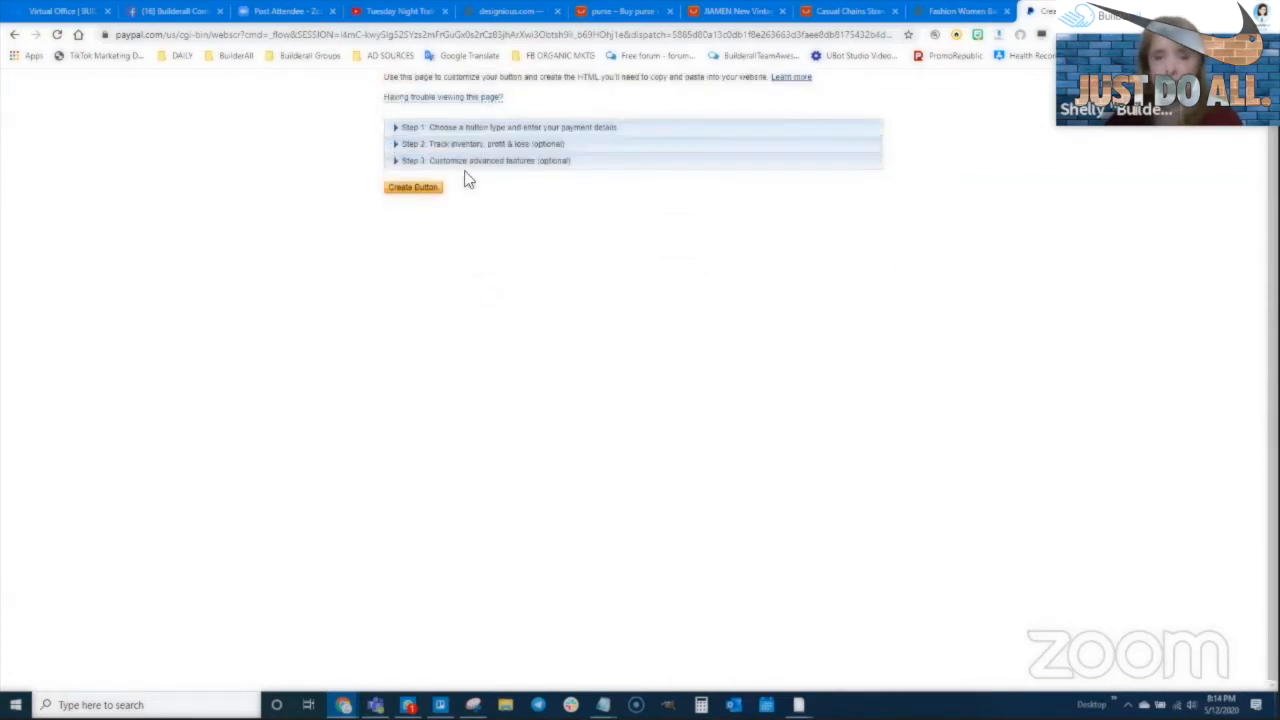
left_click(466, 163)
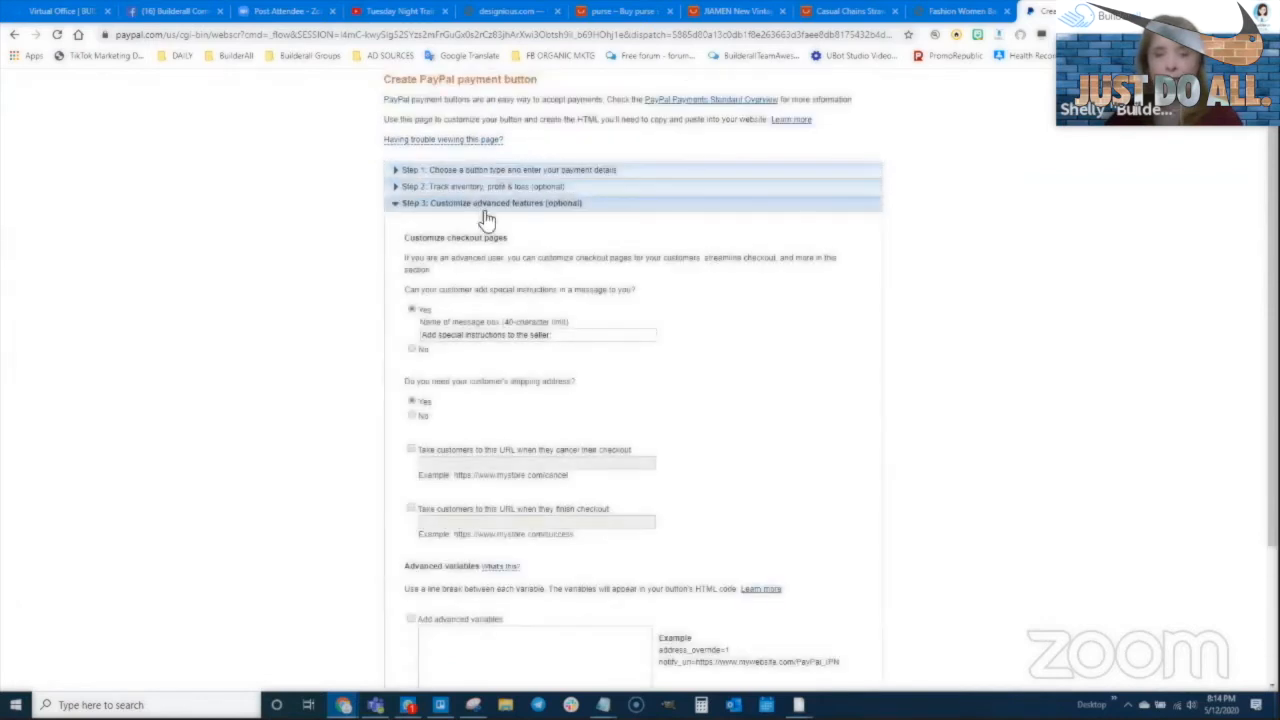
scroll(443, 214, "down", 1)
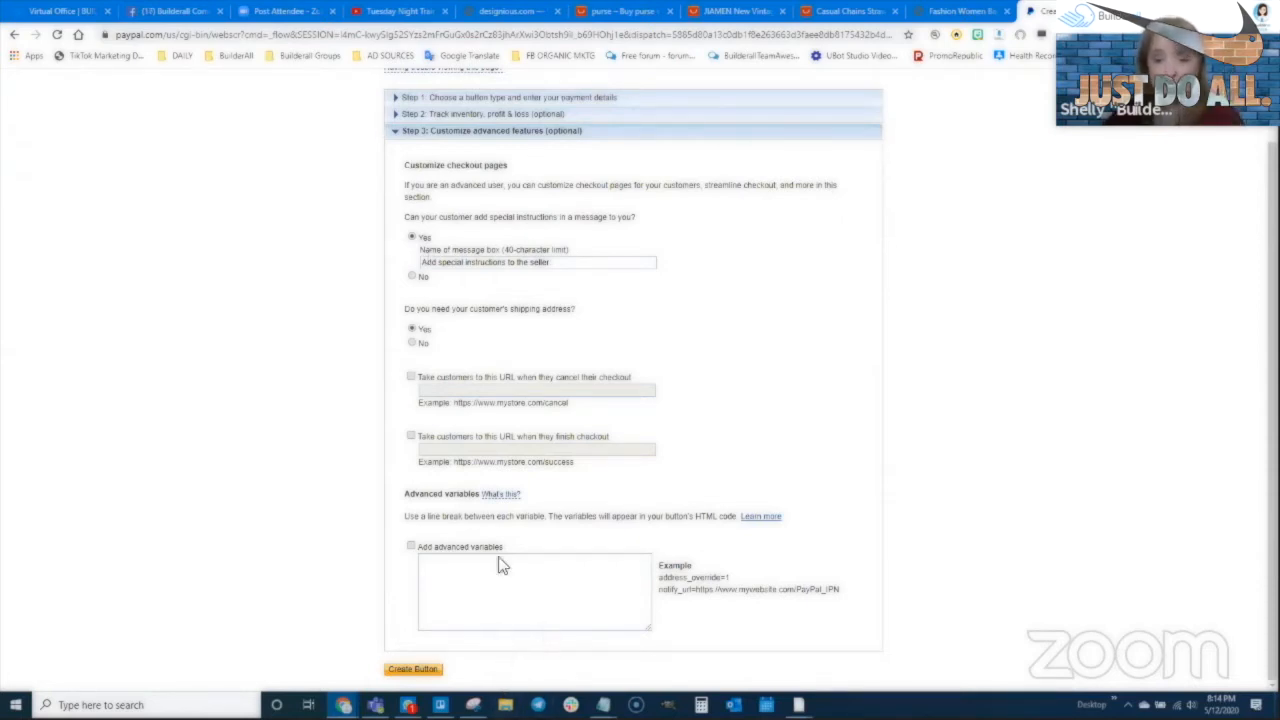
left_click(411, 277)
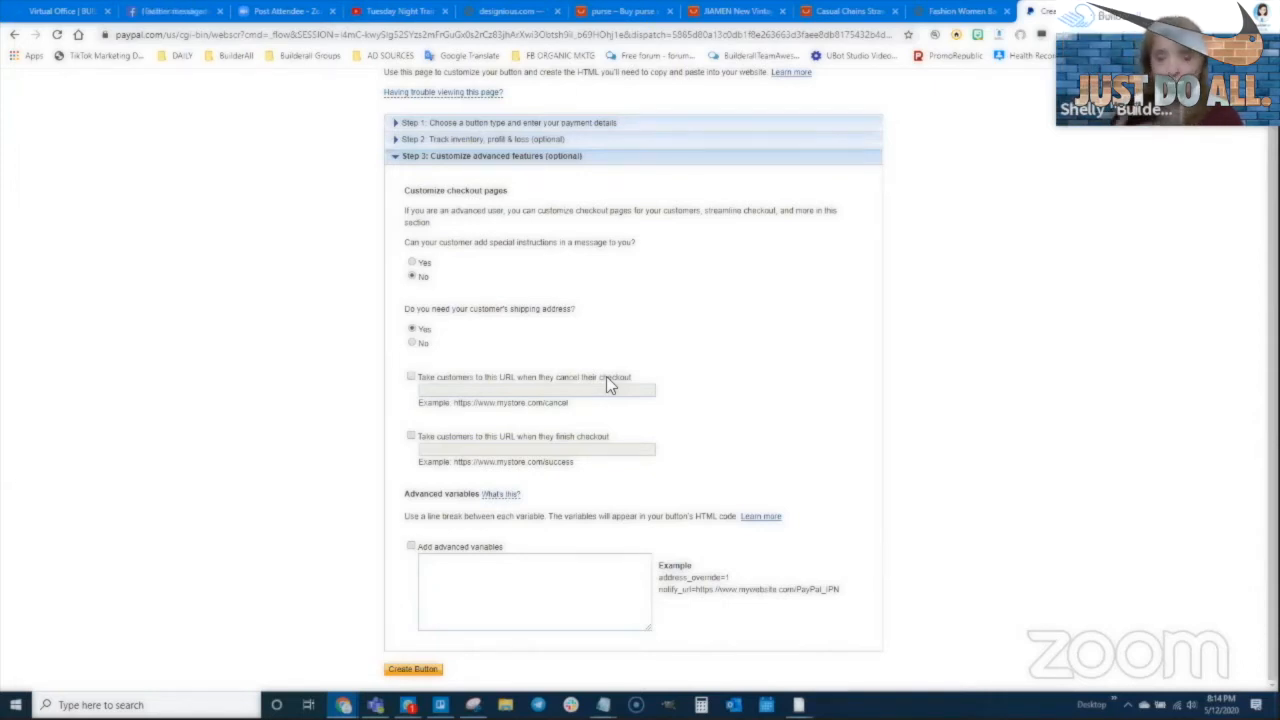
left_click(411, 376)
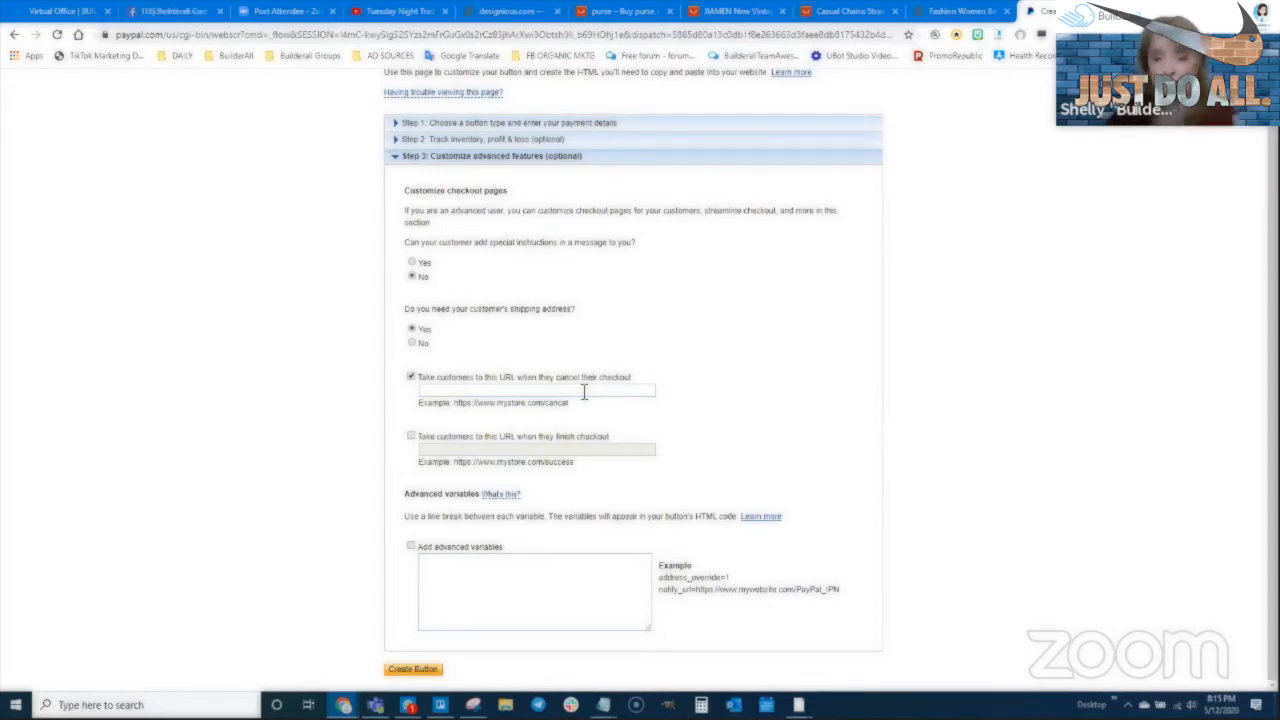
left_click(412, 376)
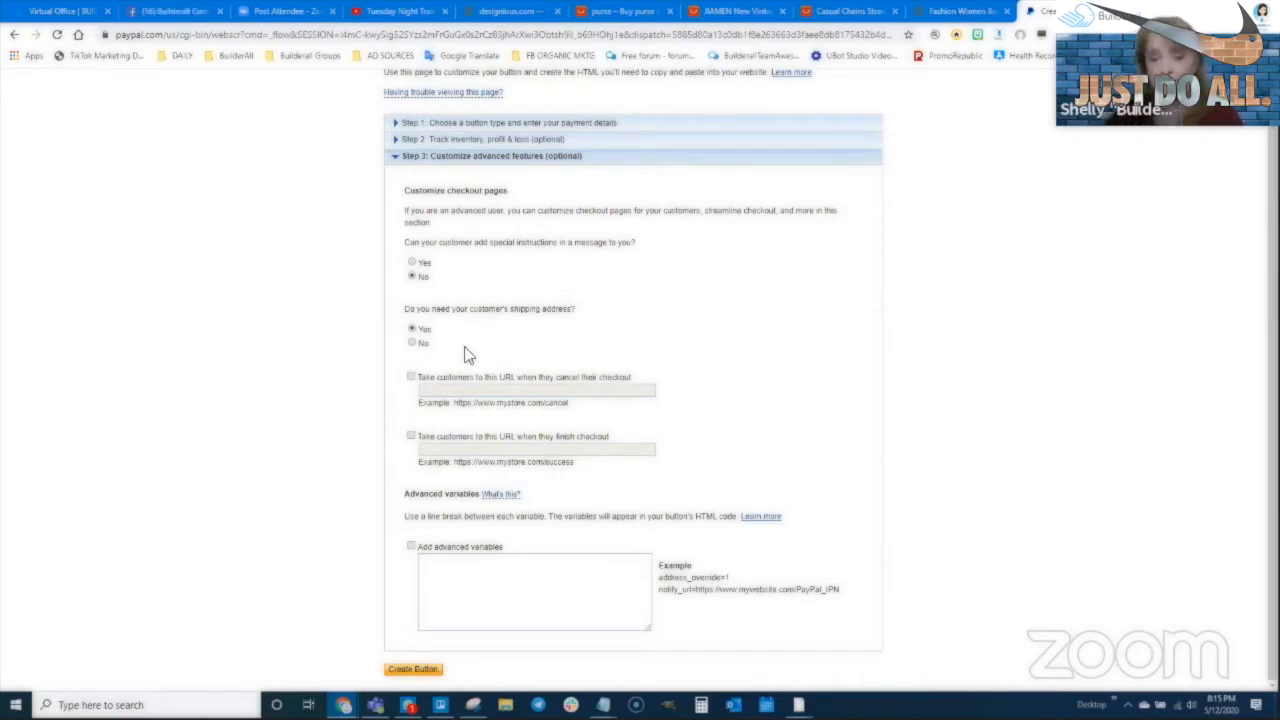
left_click(411, 436)
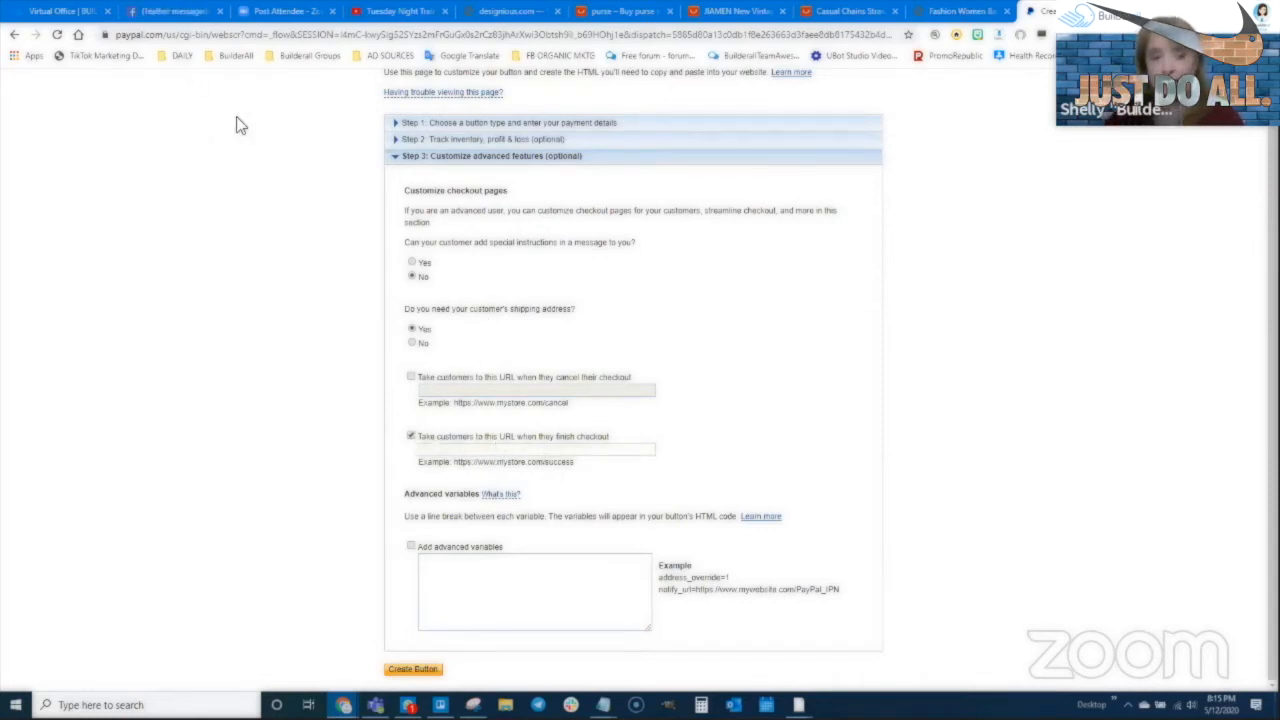
Try viewing the live THANK YOU page from My pages, then close the not-found tab
mouse_move(342, 704)
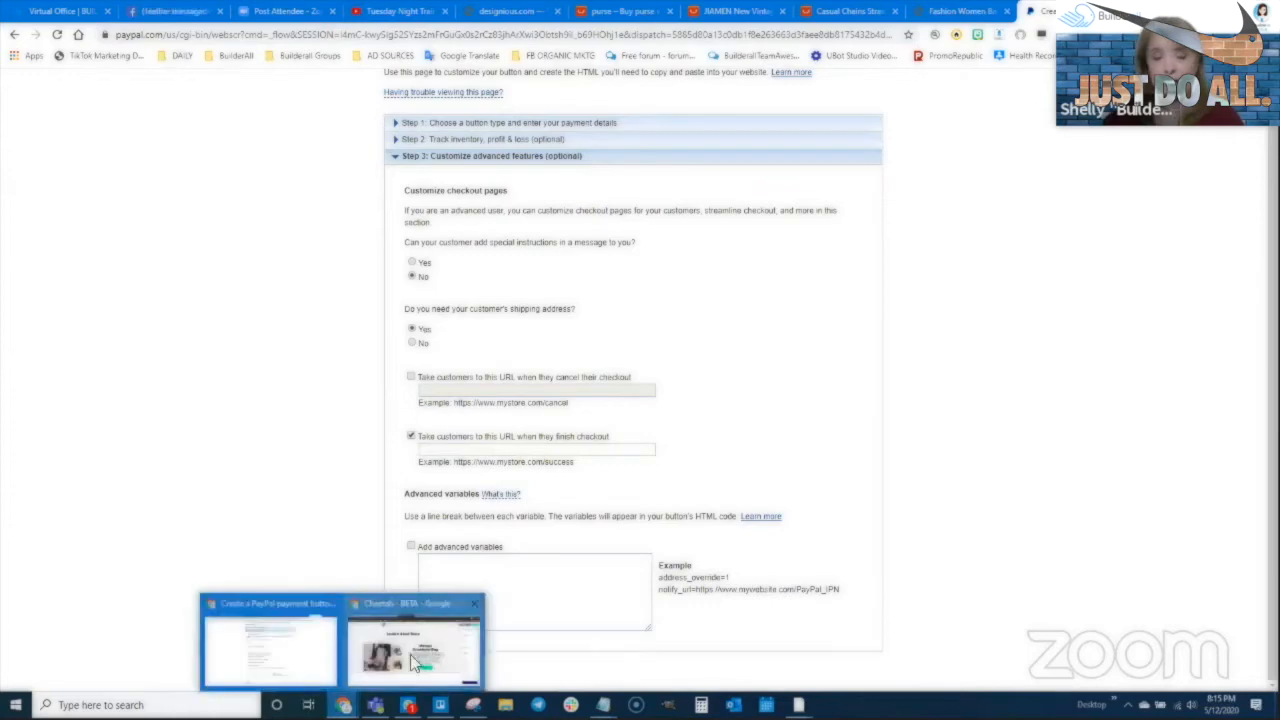
left_click(410, 654)
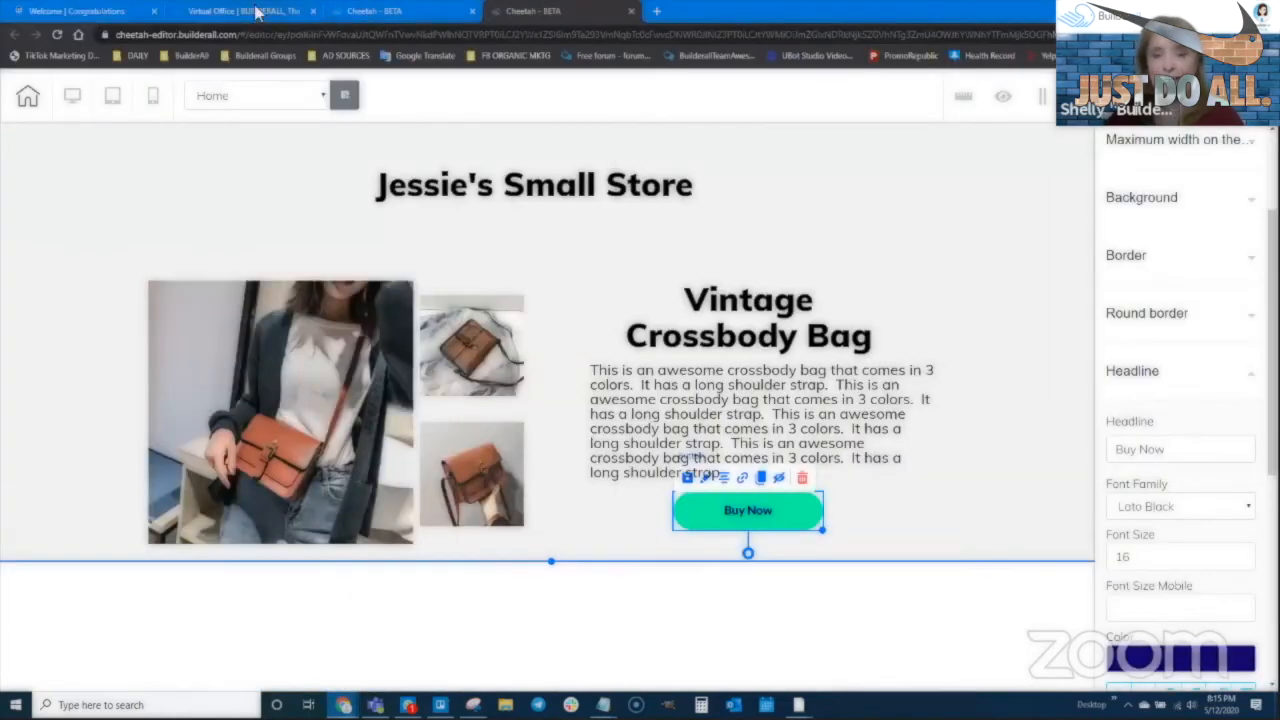
left_click(380, 11)
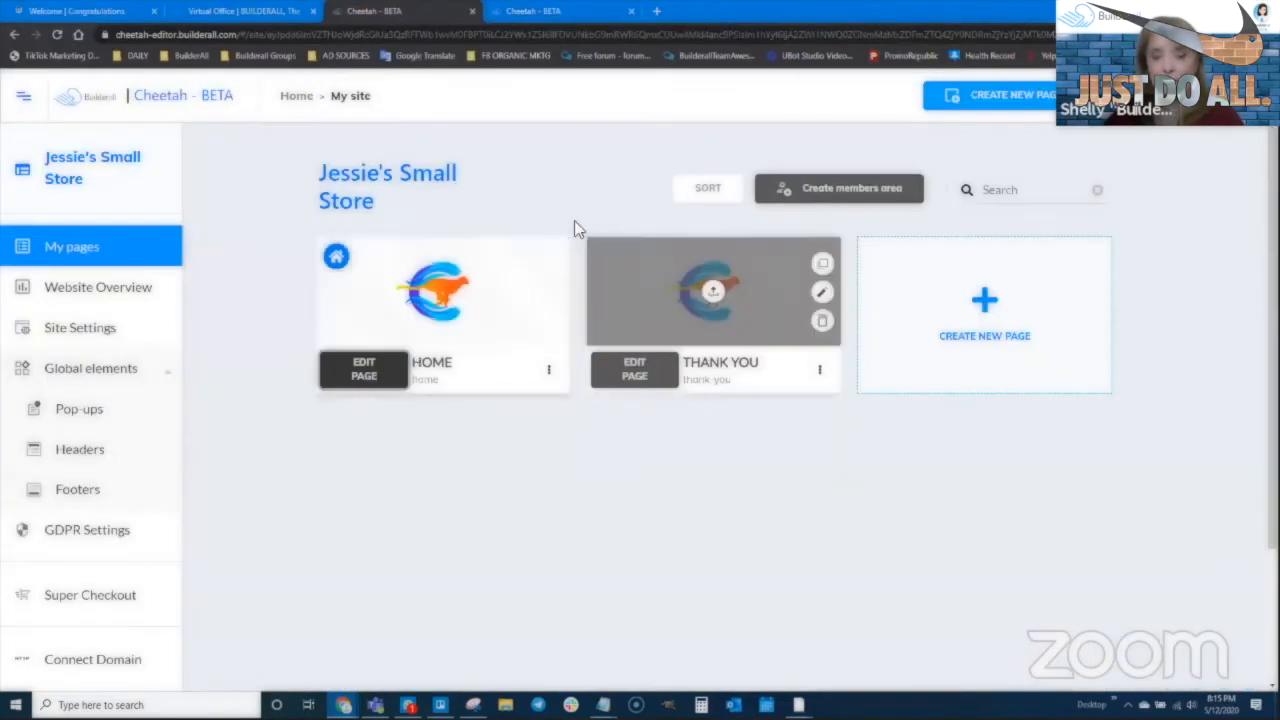
left_click(820, 371)
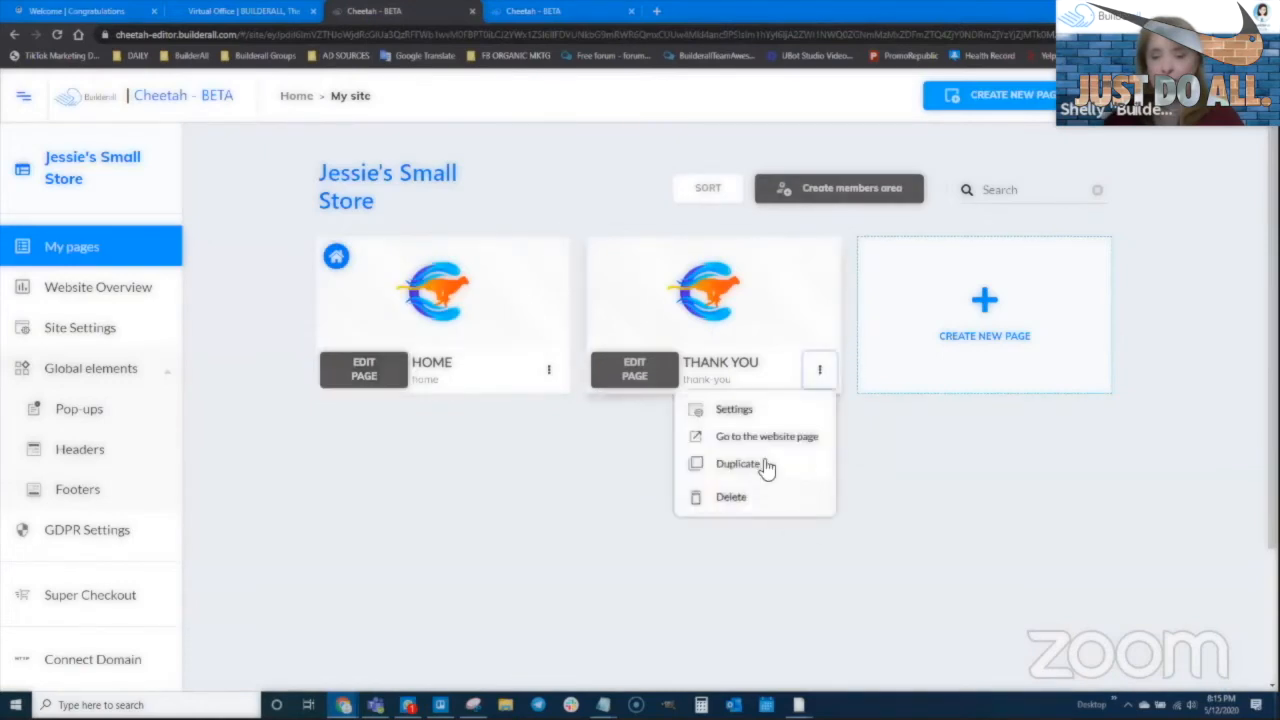
left_click(757, 436)
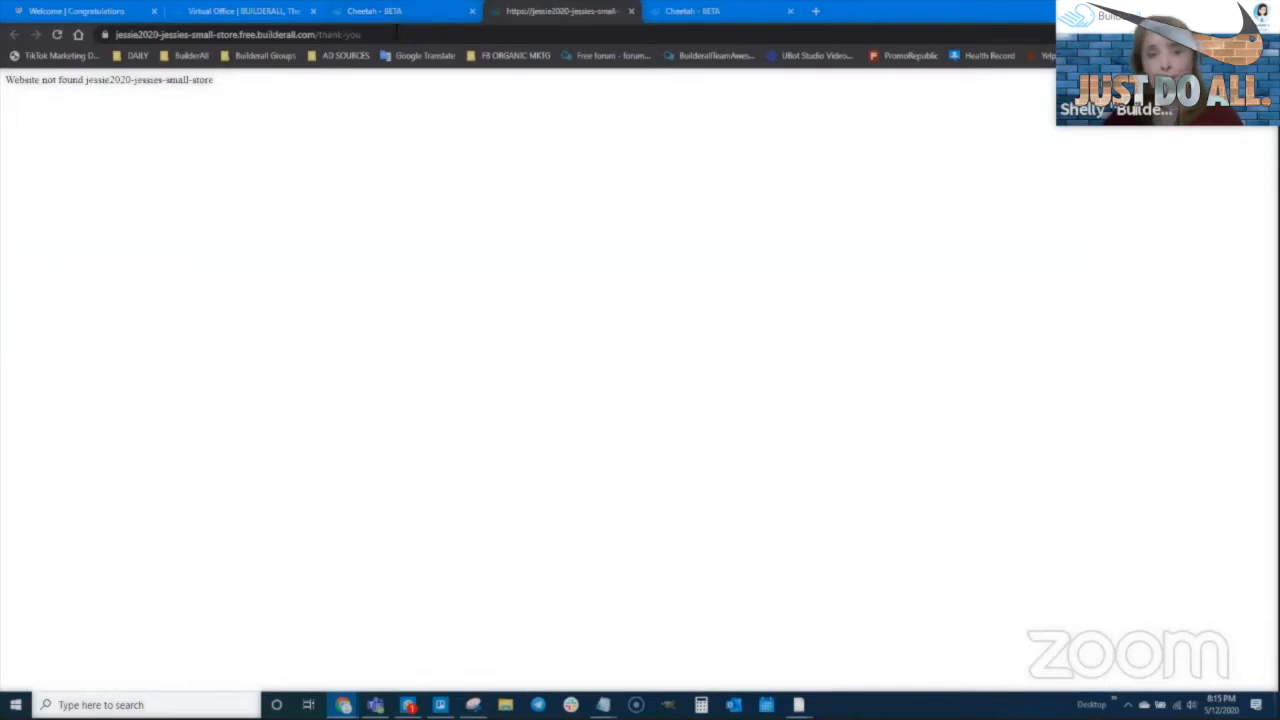
key("ctrl+w")
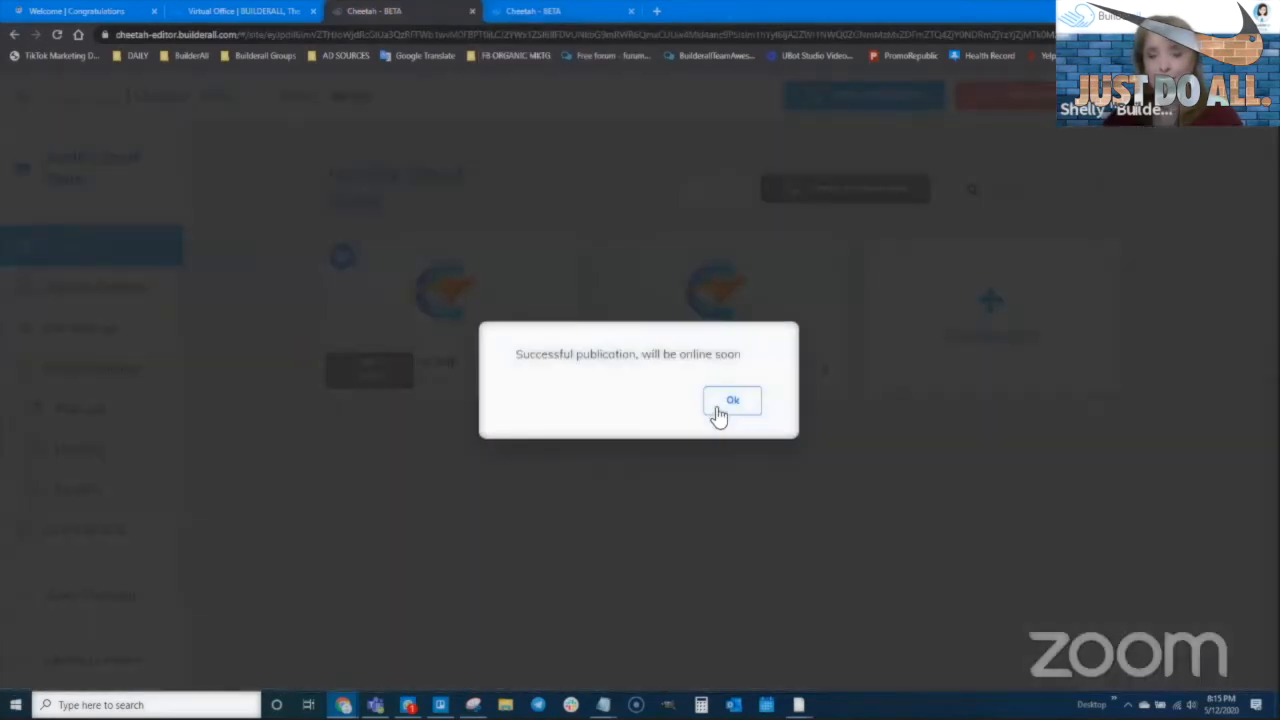
Publish the store, open the live thank-you page, and copy its URL back to PayPal
left_click(718, 405)
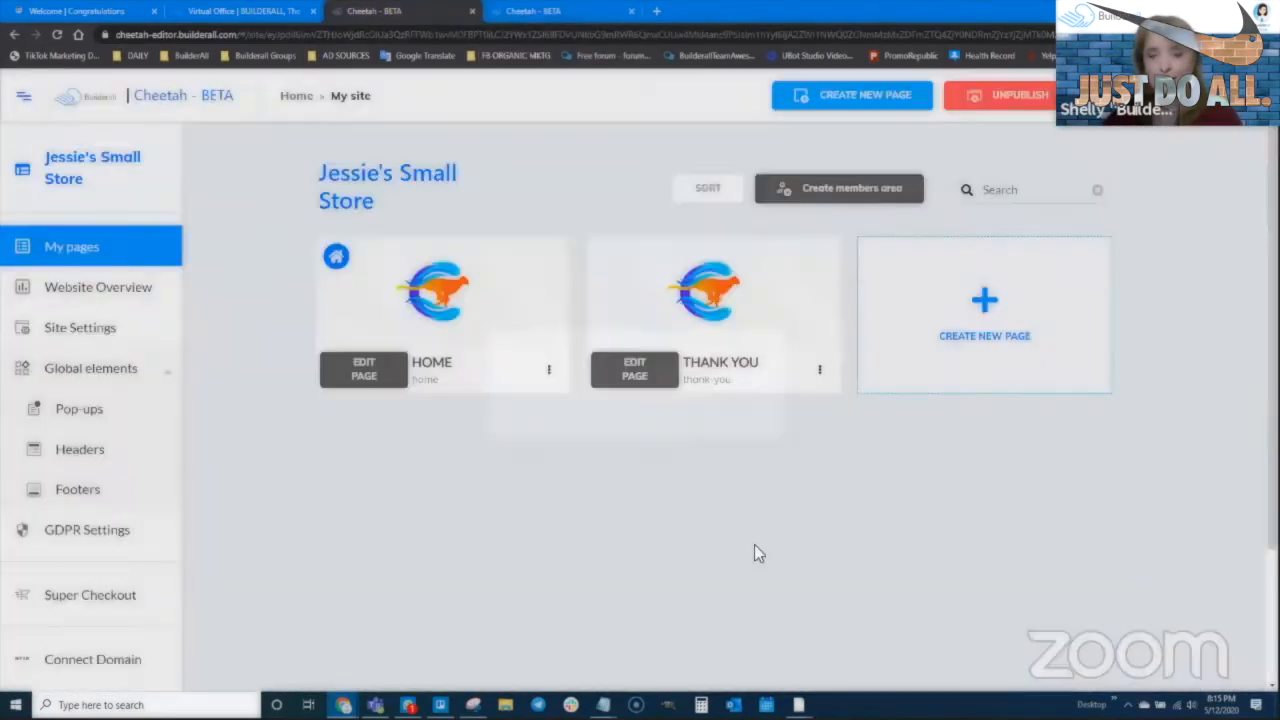
left_click(818, 373)
left_click(790, 440)
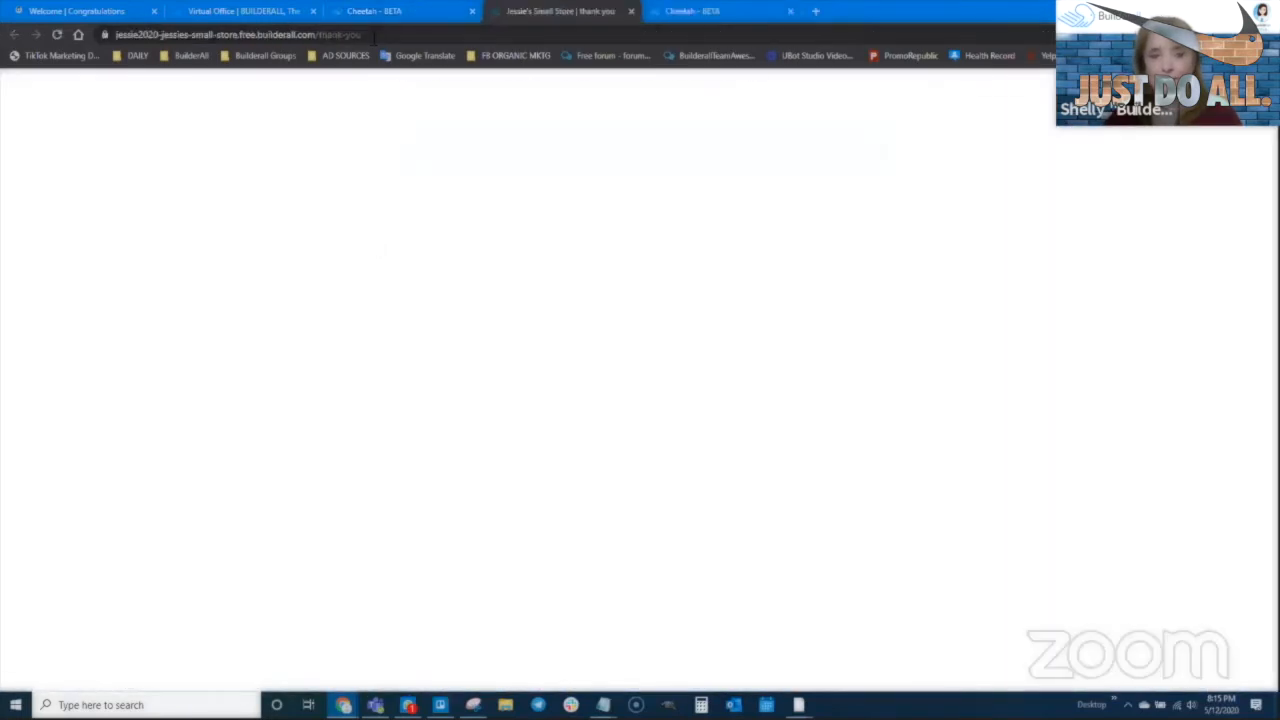
left_click(373, 35)
key("ctrl+c")
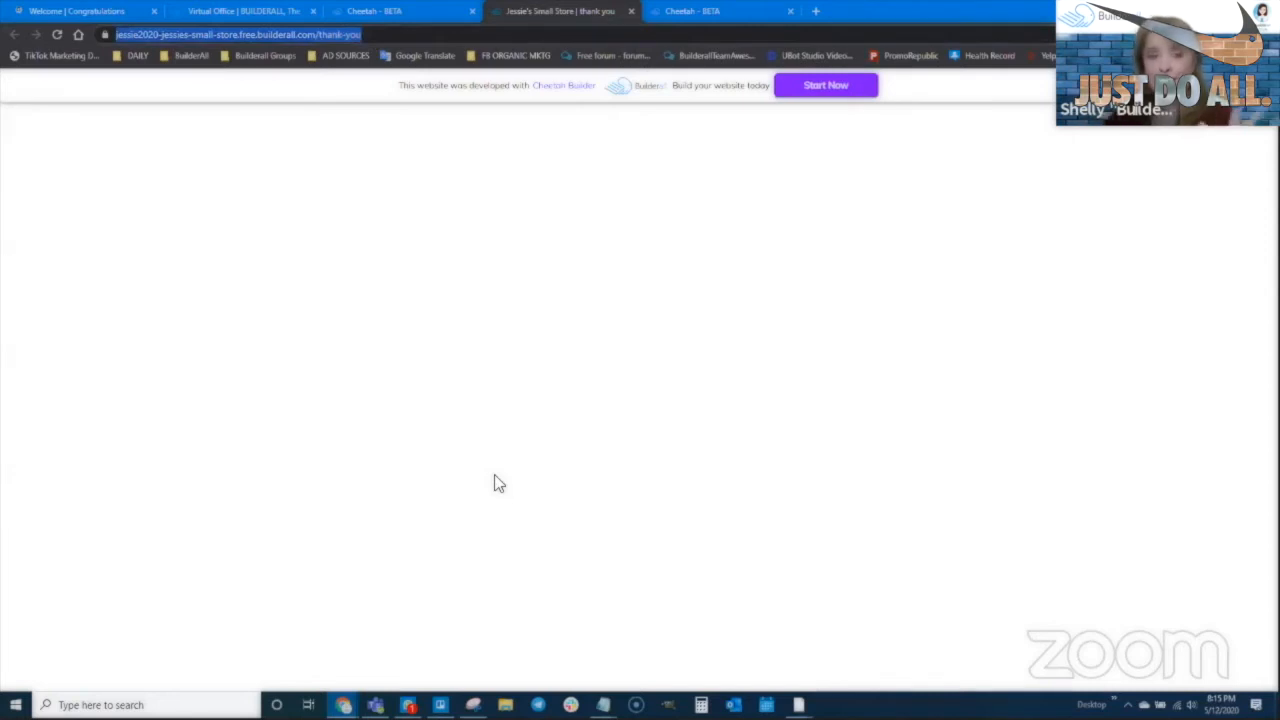
mouse_move(343, 705)
left_click(300, 667)
Paste the thank-you page URL as the finished-checkout return address and create the button
left_click(525, 450)
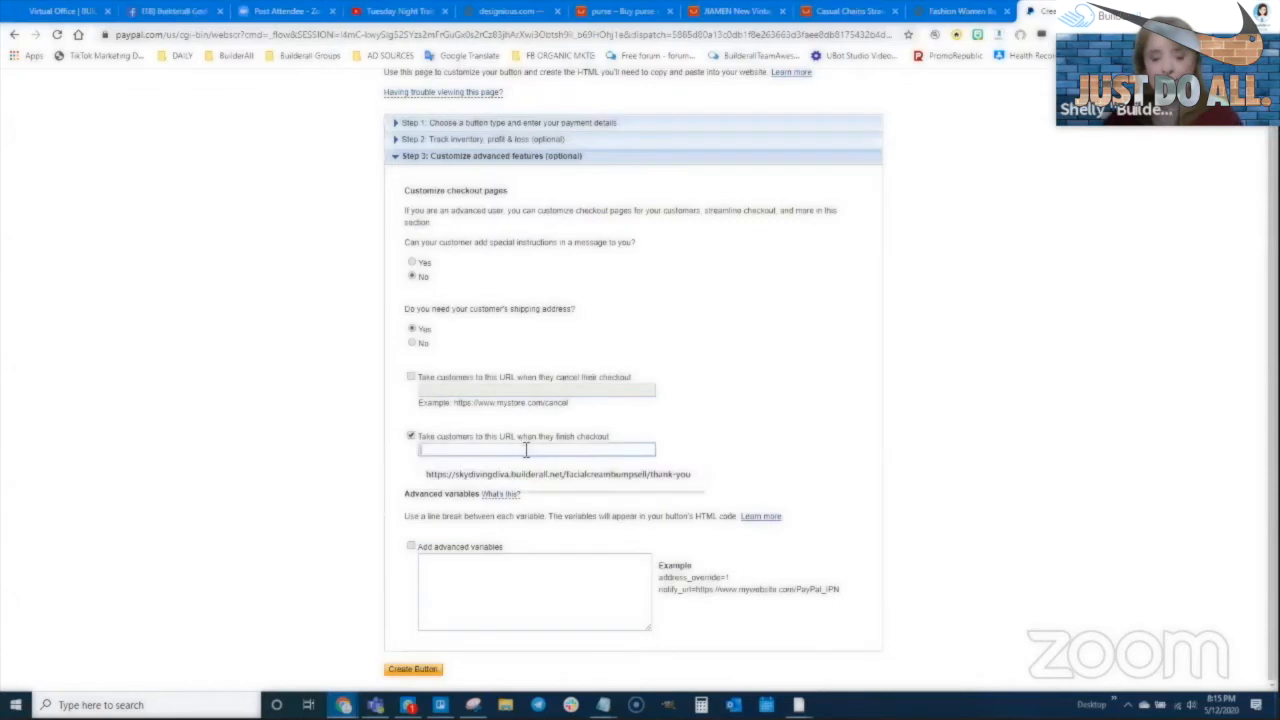
key("ctrl+v")
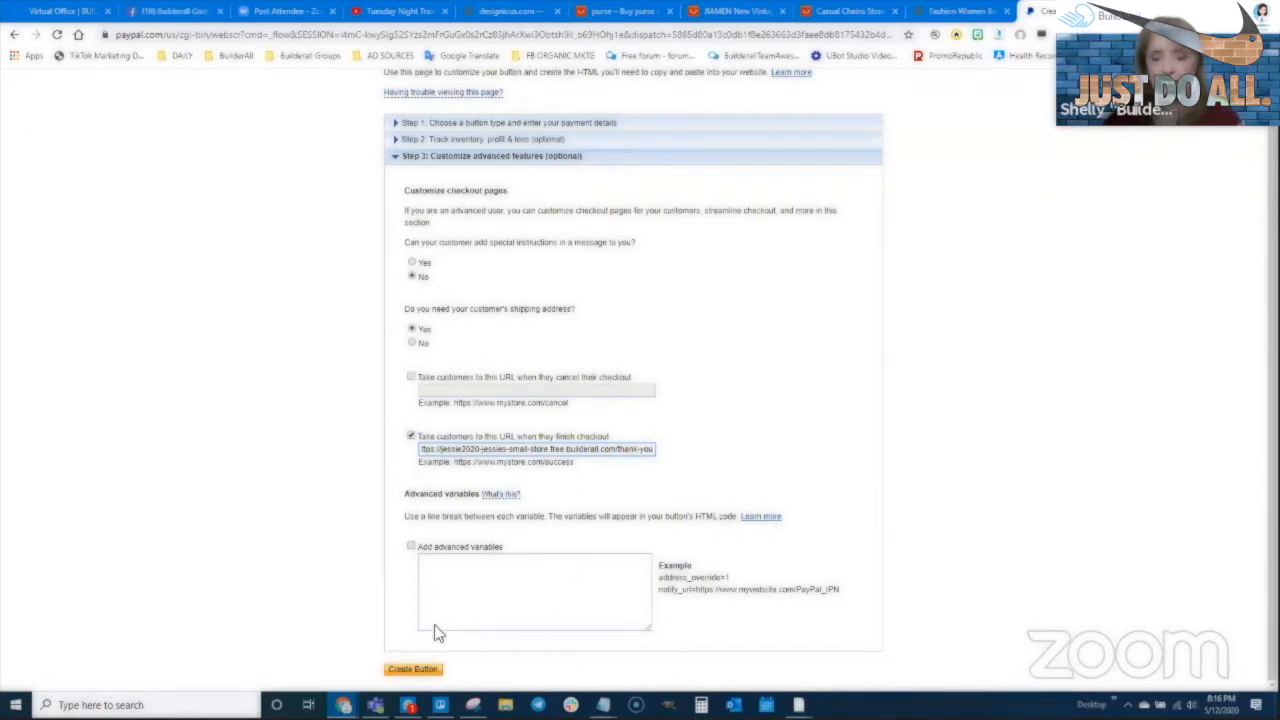
left_click(421, 671)
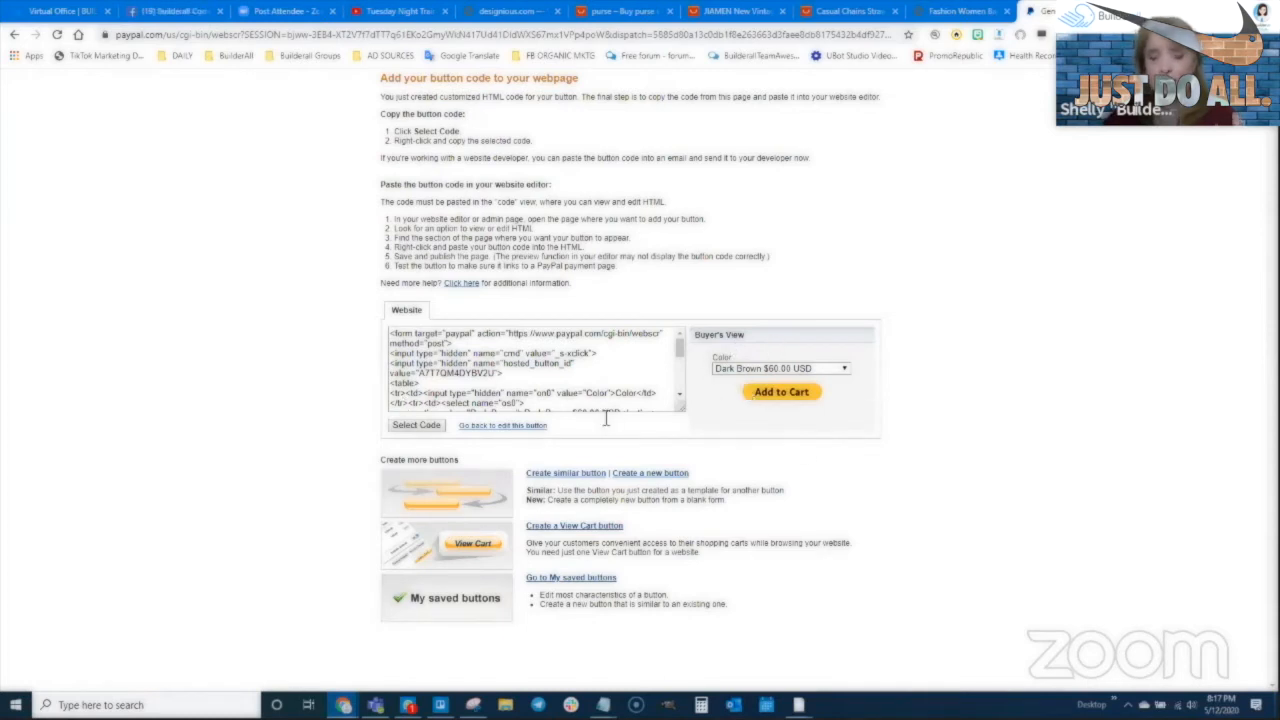
Select the generated button code and switch back to the store's pages dashboard
left_click(416, 425)
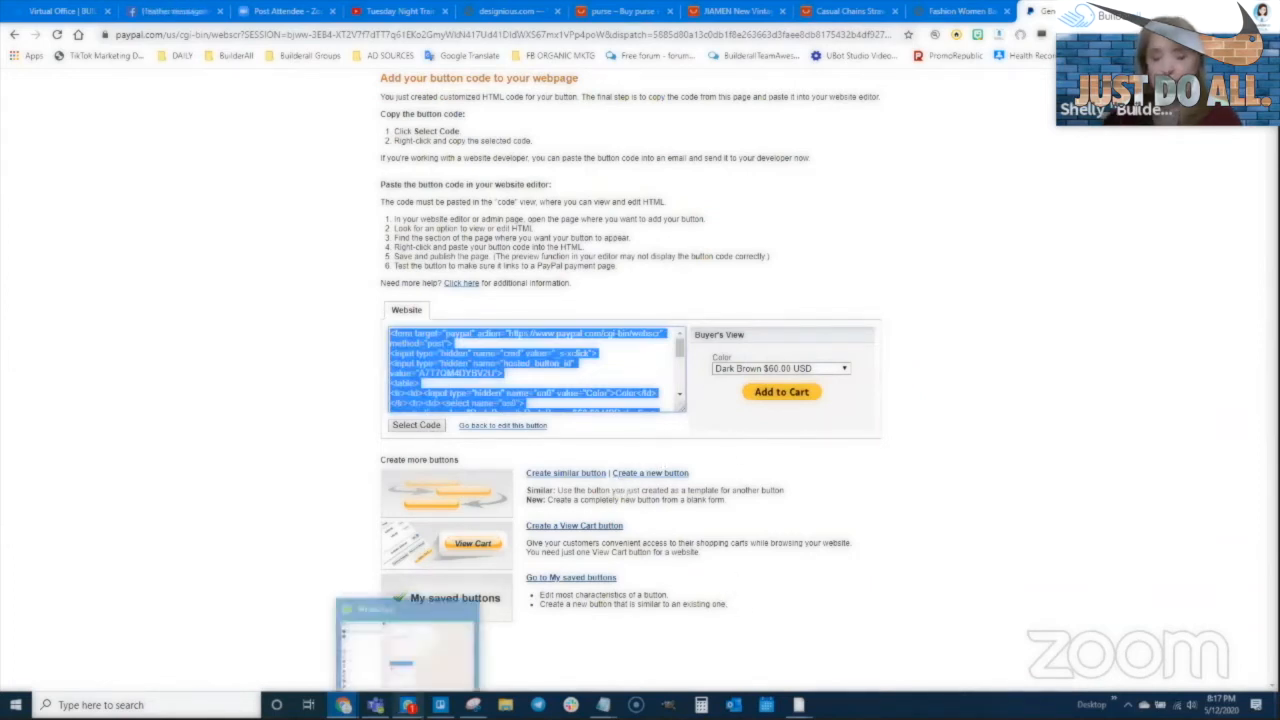
left_click(409, 663)
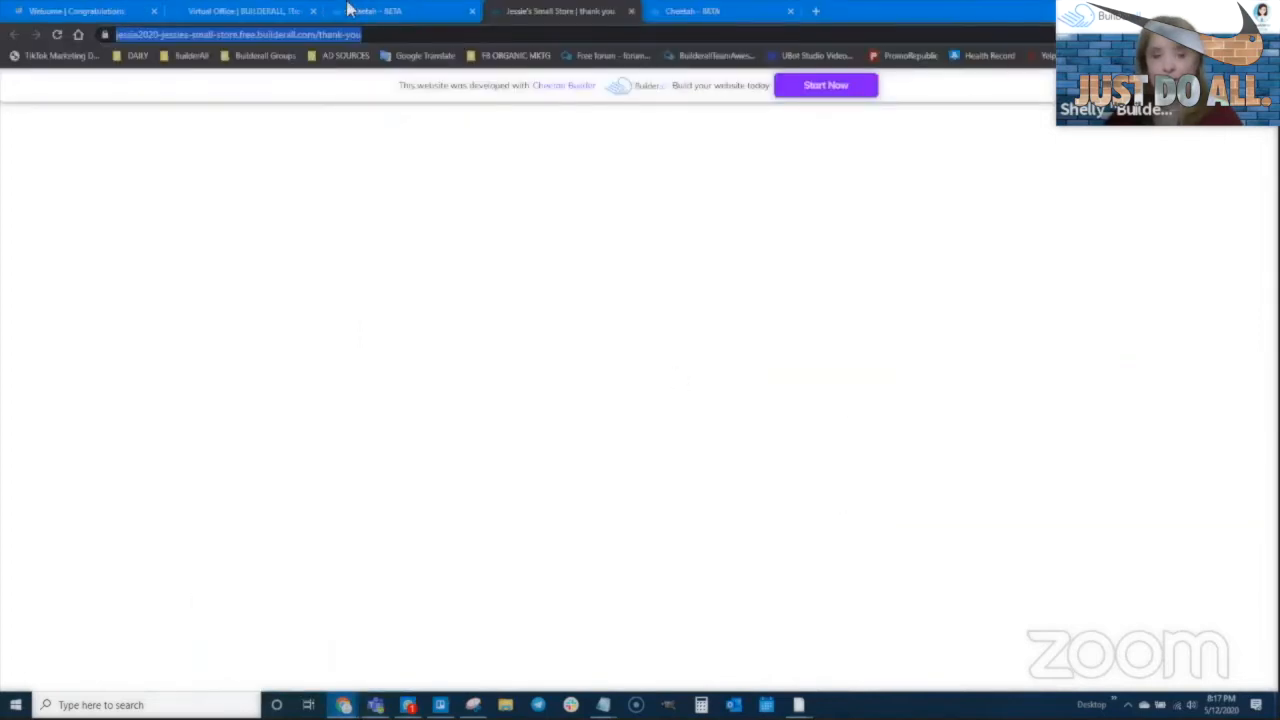
left_click(407, 16)
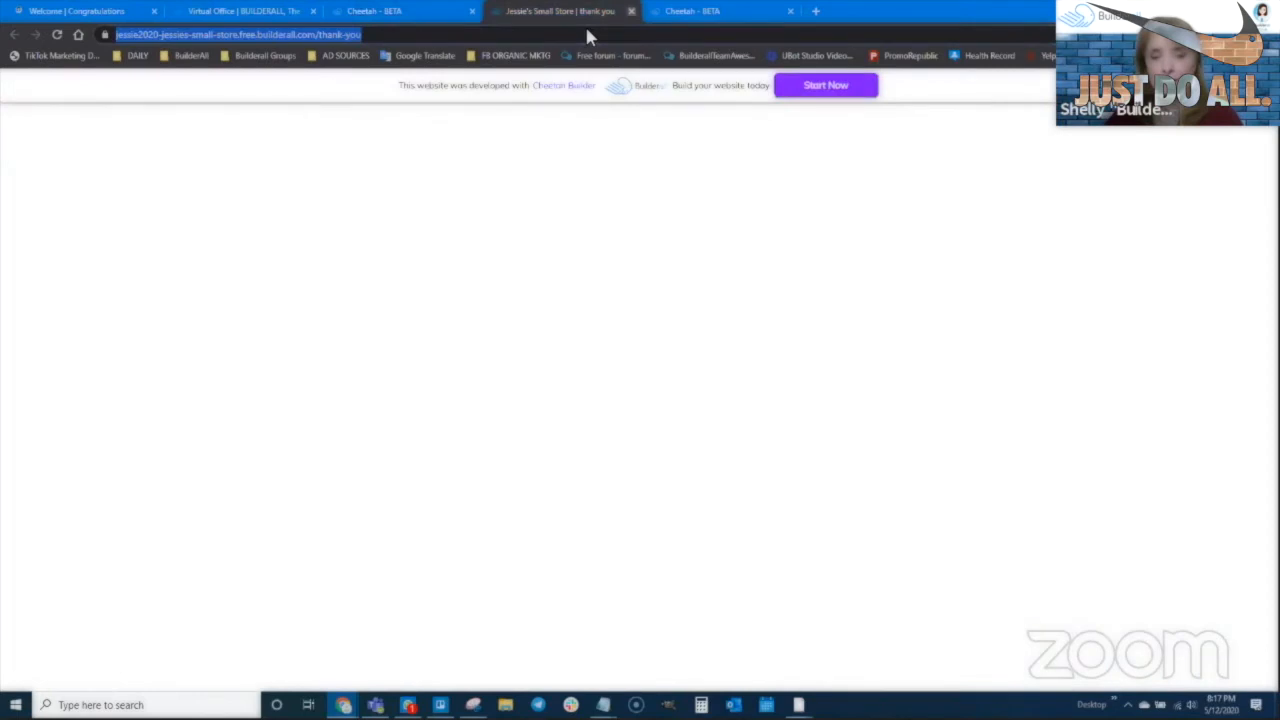
Close the live thank-you tab and the extra editor tab, ending on the store's My pages dashboard
key("ctrl+w")
left_click(363, 368)
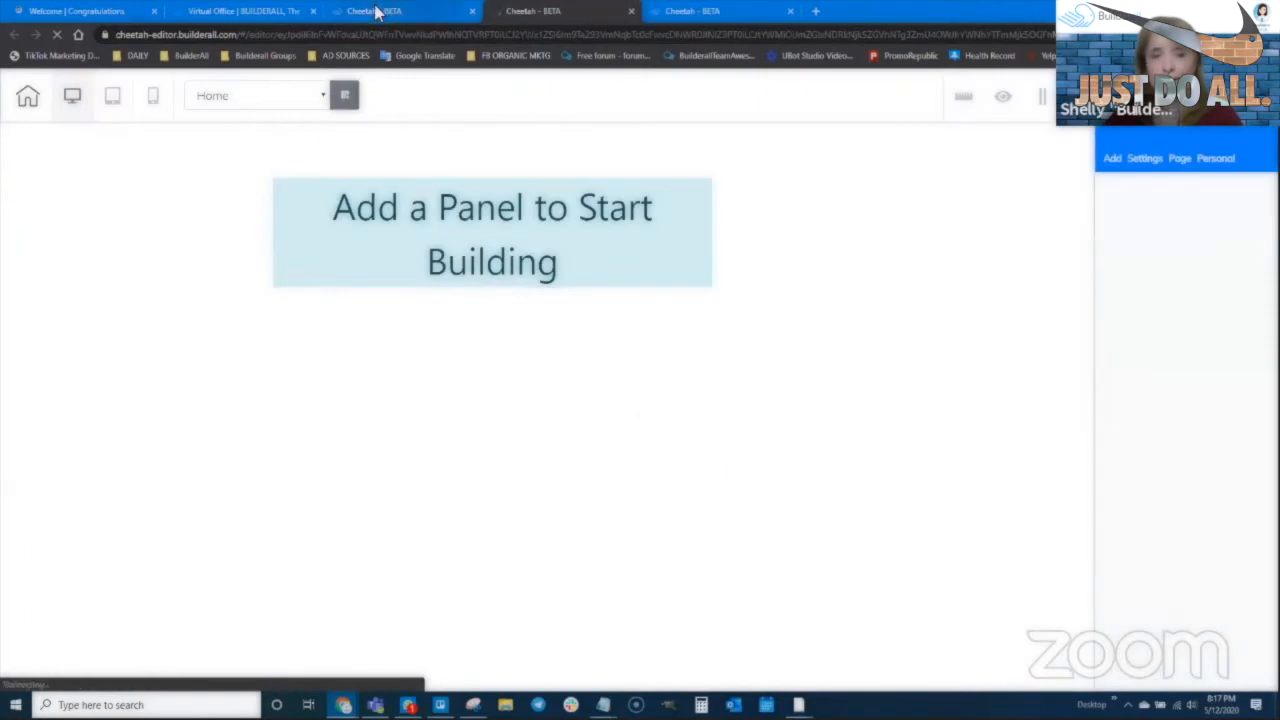
left_click(389, 11)
left_click(276, 10)
left_click(464, 20)
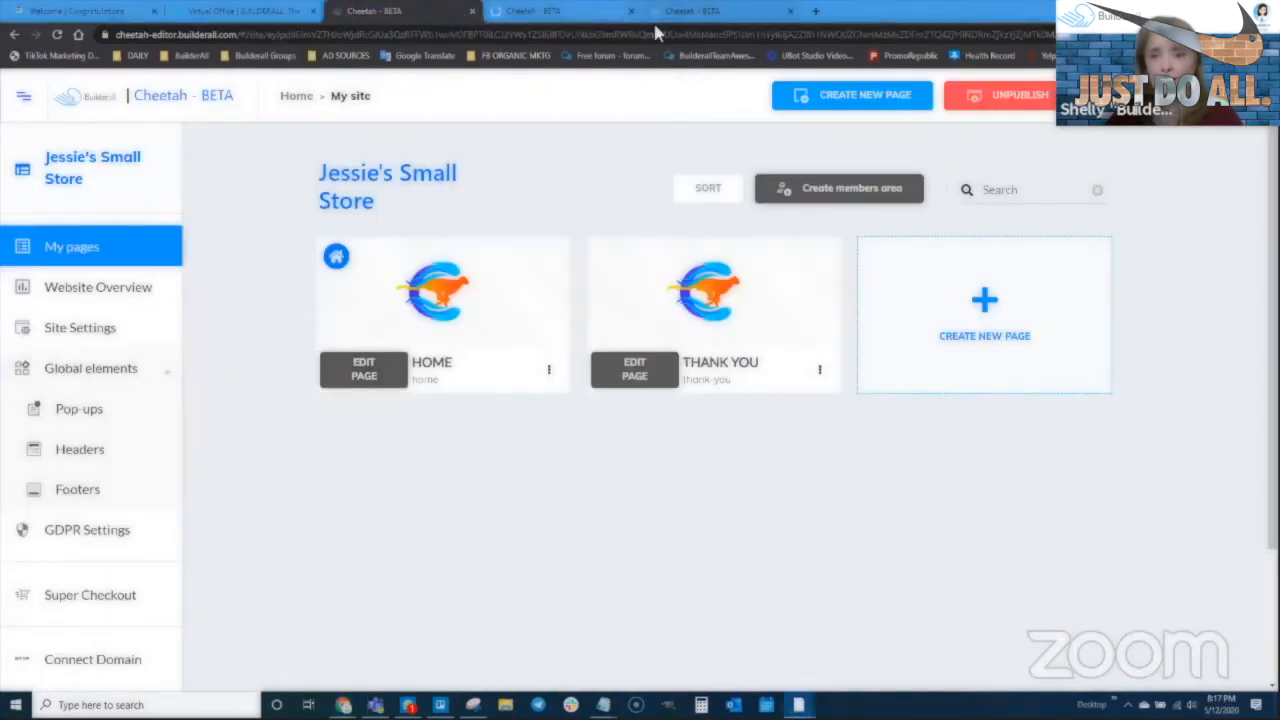
left_click(712, 16)
left_click(416, 10)
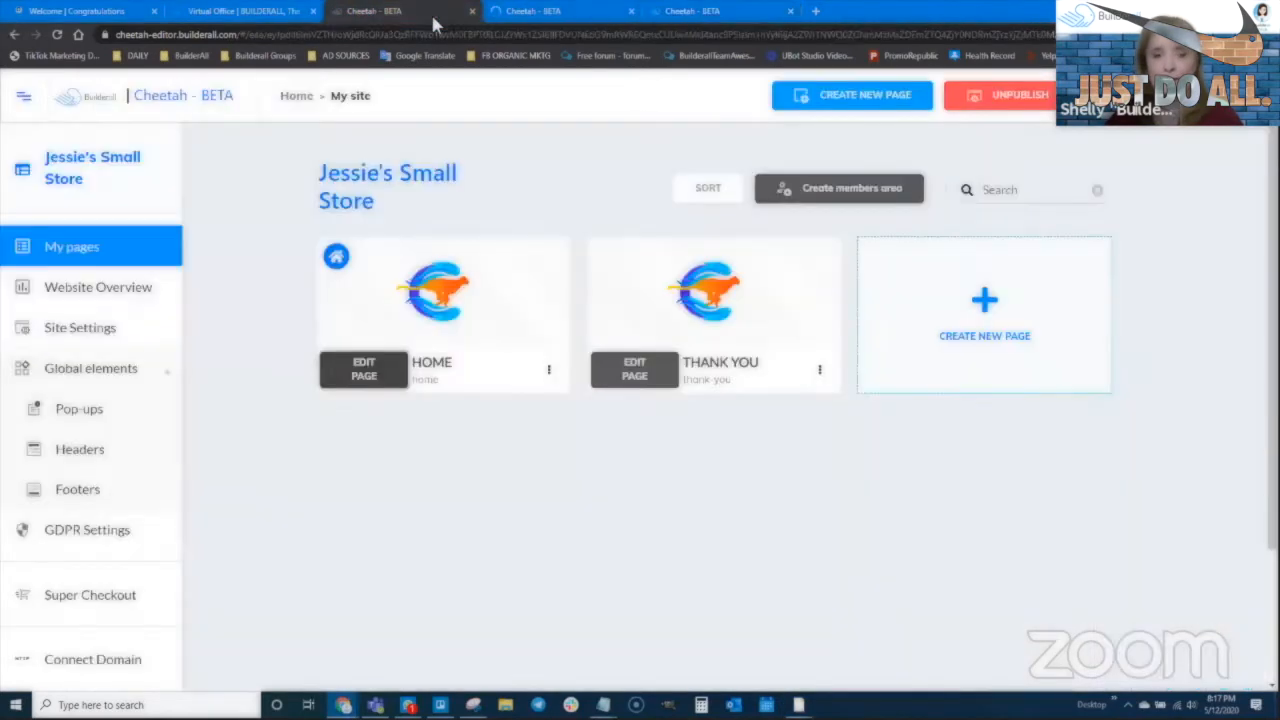
left_click(546, 16)
left_click(631, 11)
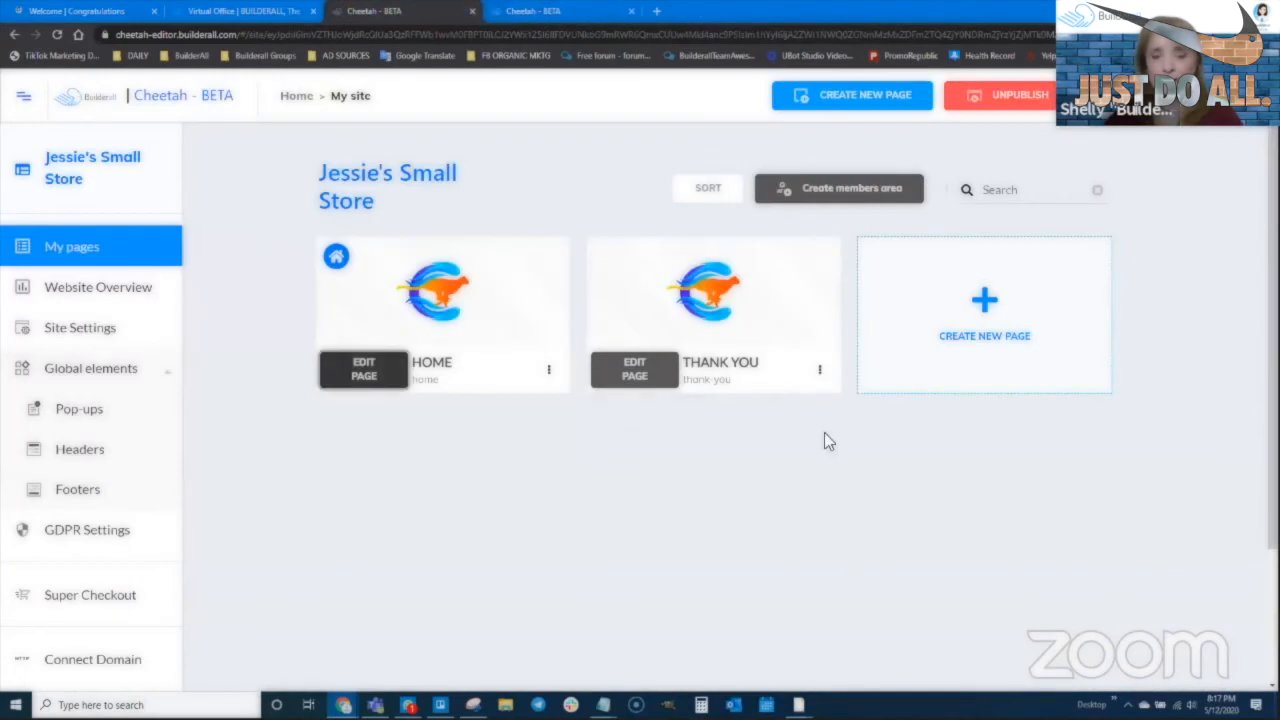
In the Home page editor, delete the Buy Now button under the bag description
left_click(566, 8)
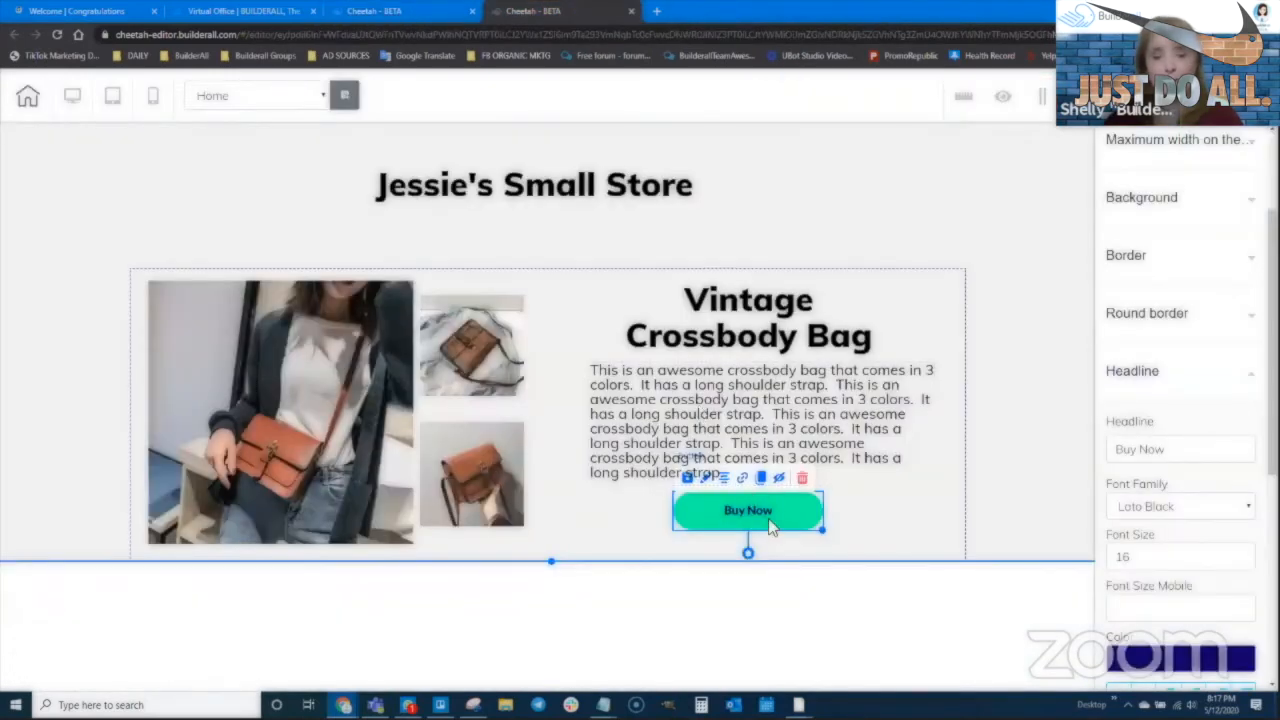
left_click(802, 477)
left_click(740, 398)
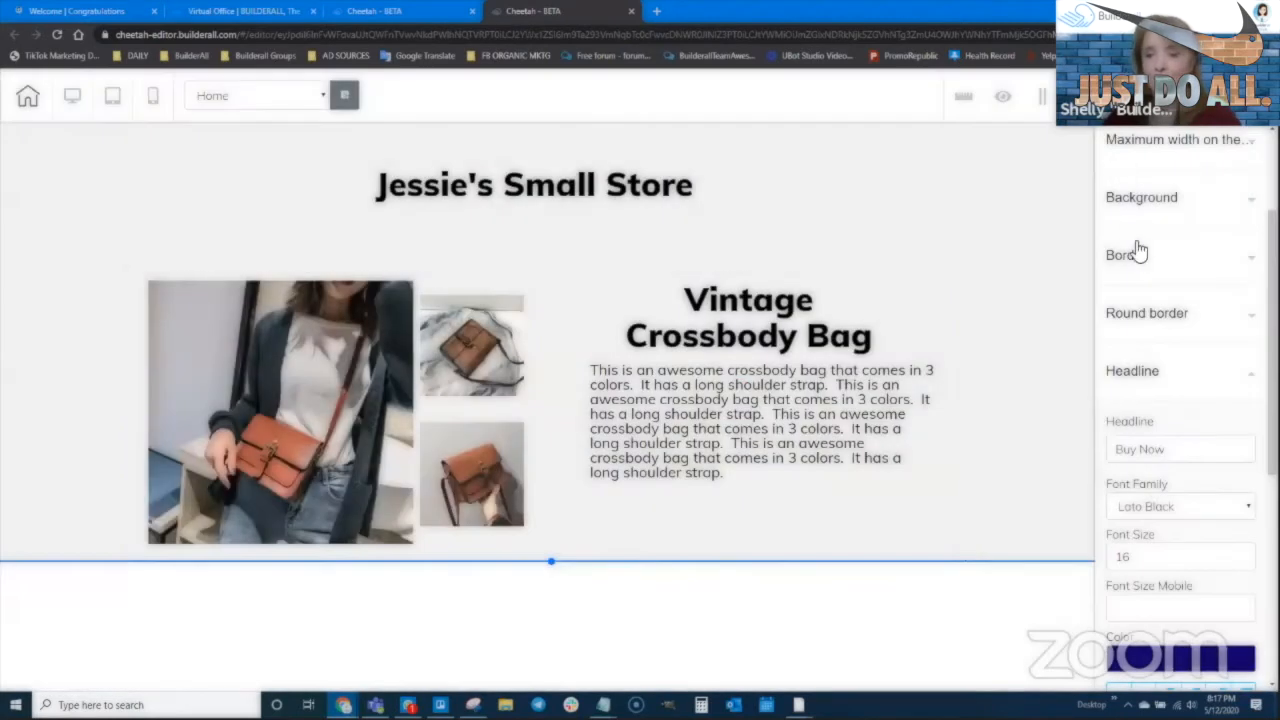
scroll(1134, 240, "up", 3)
In Add > Elements, collapse Button and expand Iframe, then drag an iframe toward the panel
left_click(1114, 162)
left_click(1167, 235)
scroll(1197, 552, "down", 1)
scroll(1197, 552, "down", 4)
scroll(1180, 300, "up", 1)
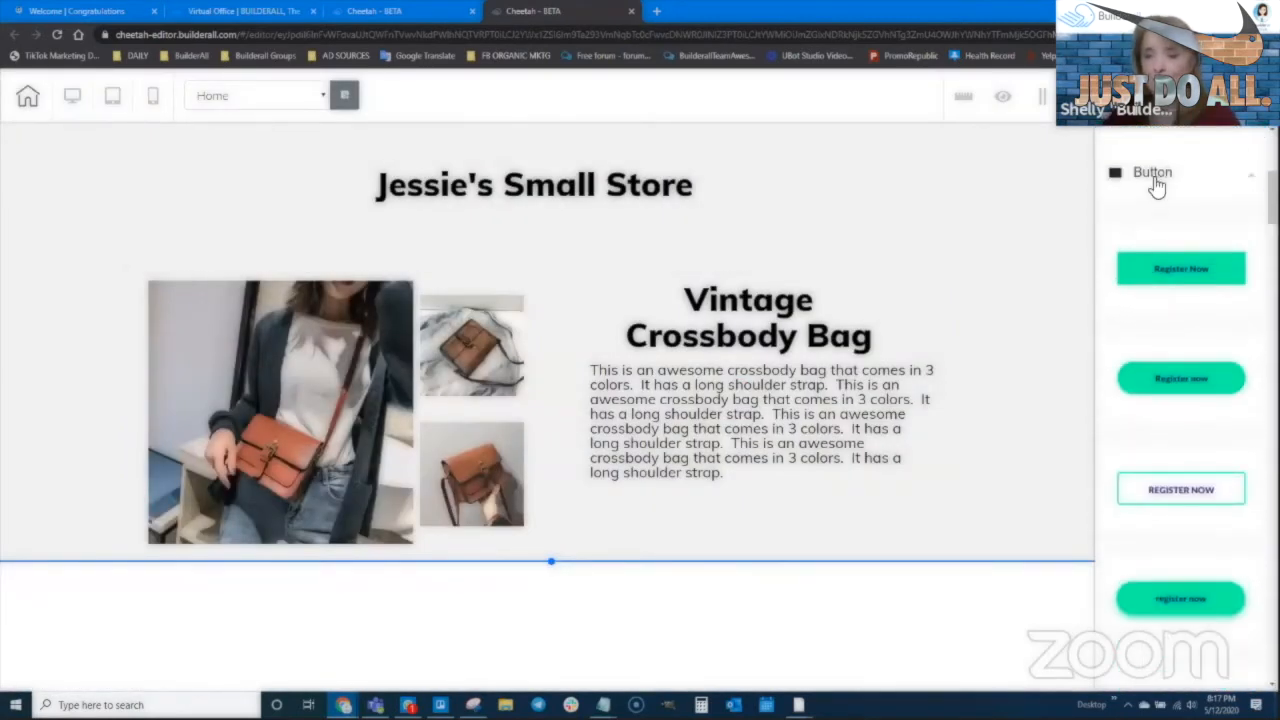
left_click(1155, 178)
scroll(1144, 480, "down", 1)
left_click(1150, 397)
left_click_drag(1170, 493, 780, 571)
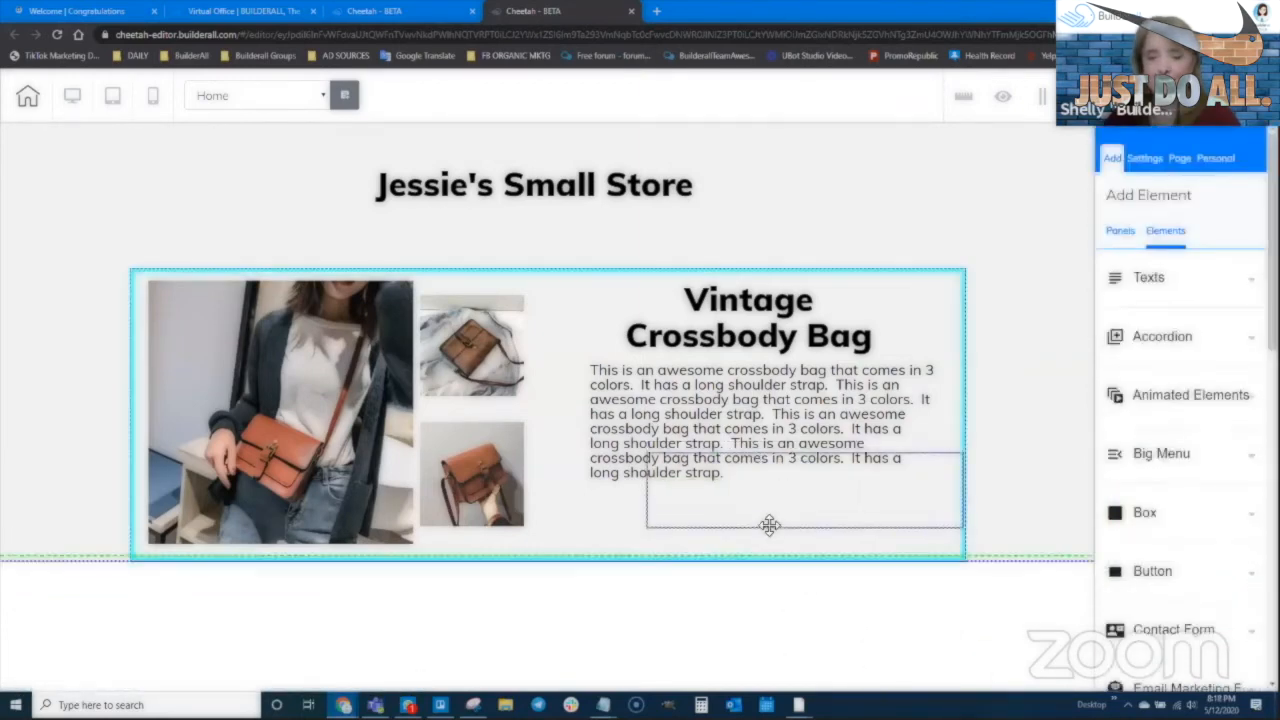
Place the iframe below the bag description and apply the pasted thank-you page URL as its Embed Doc
left_click_drag(745, 529, 748, 530)
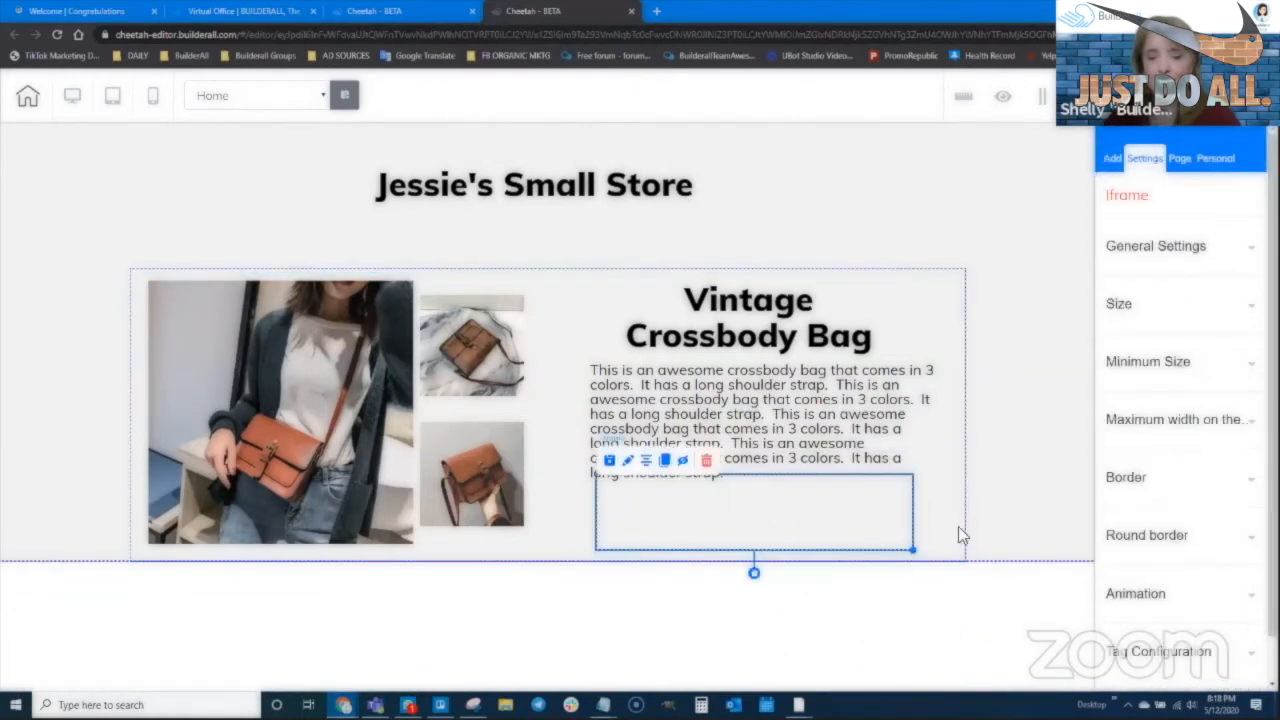
left_click(1167, 250)
left_click_drag(1162, 454, 1132, 451)
left_click(1120, 476)
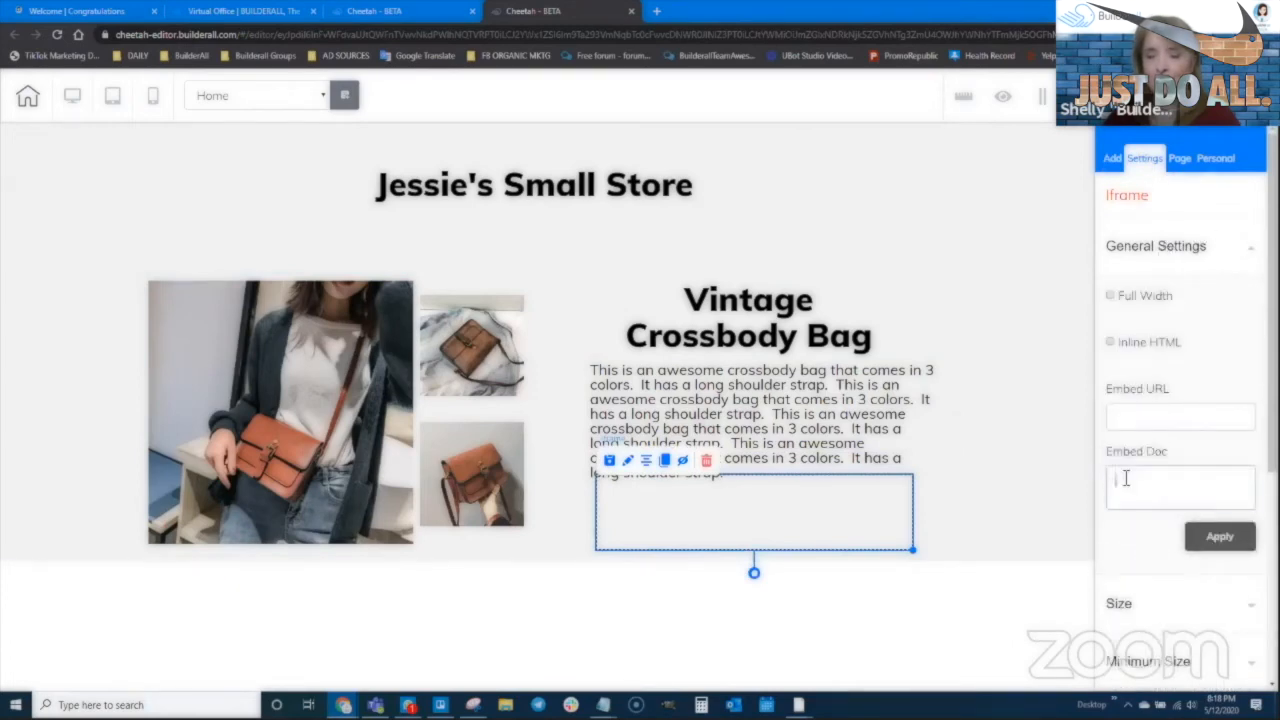
type("https://jessie2020-jessies-small-store.free.builderall.com/thank-you")
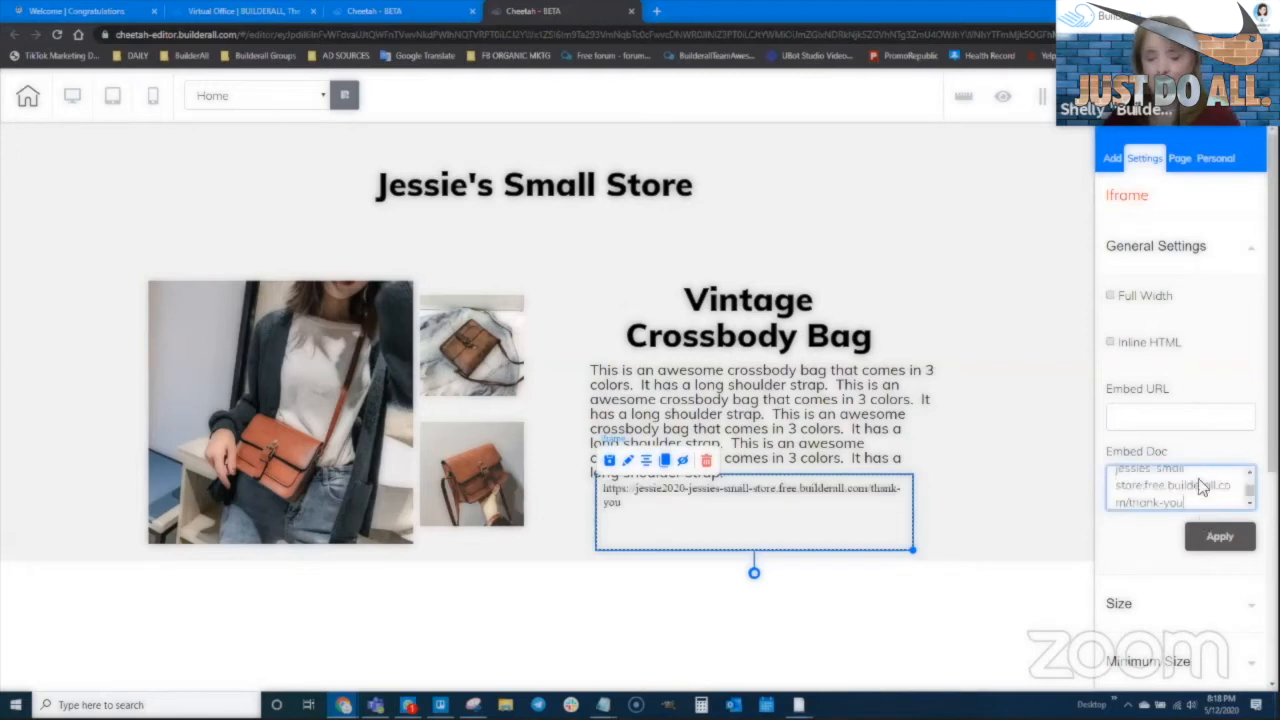
left_click(1240, 546)
Nudge the iframe, select its embedded address, and switch to the PayPal button code window
left_click(964, 502)
left_click(798, 500)
left_click_drag(770, 501, 773, 505)
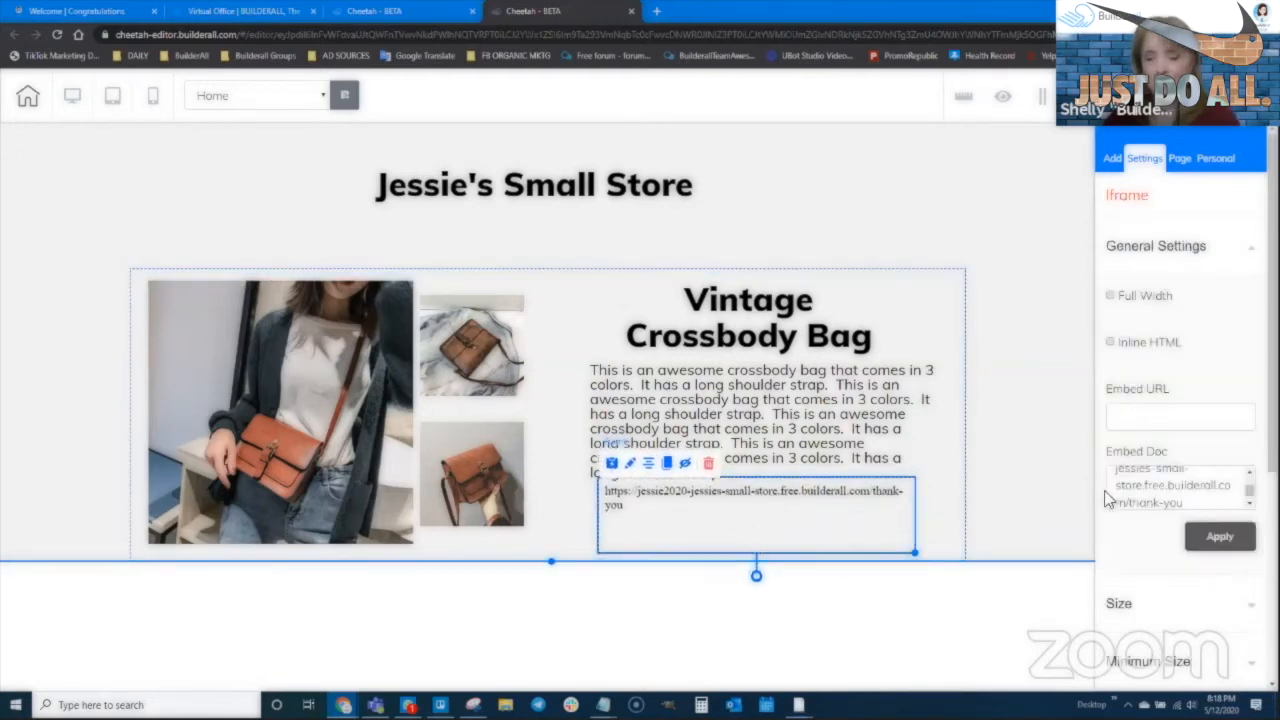
left_click(1139, 487)
scroll(1150, 487, "up", 2)
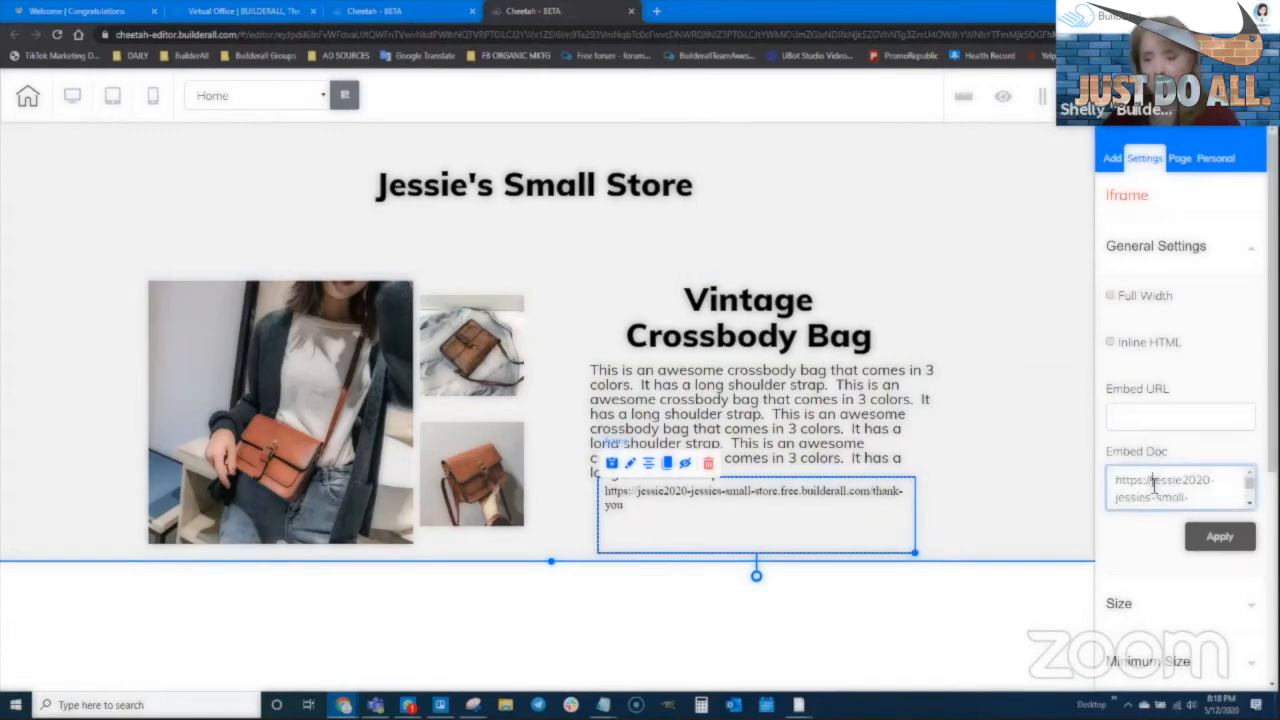
key("ctrl+a")
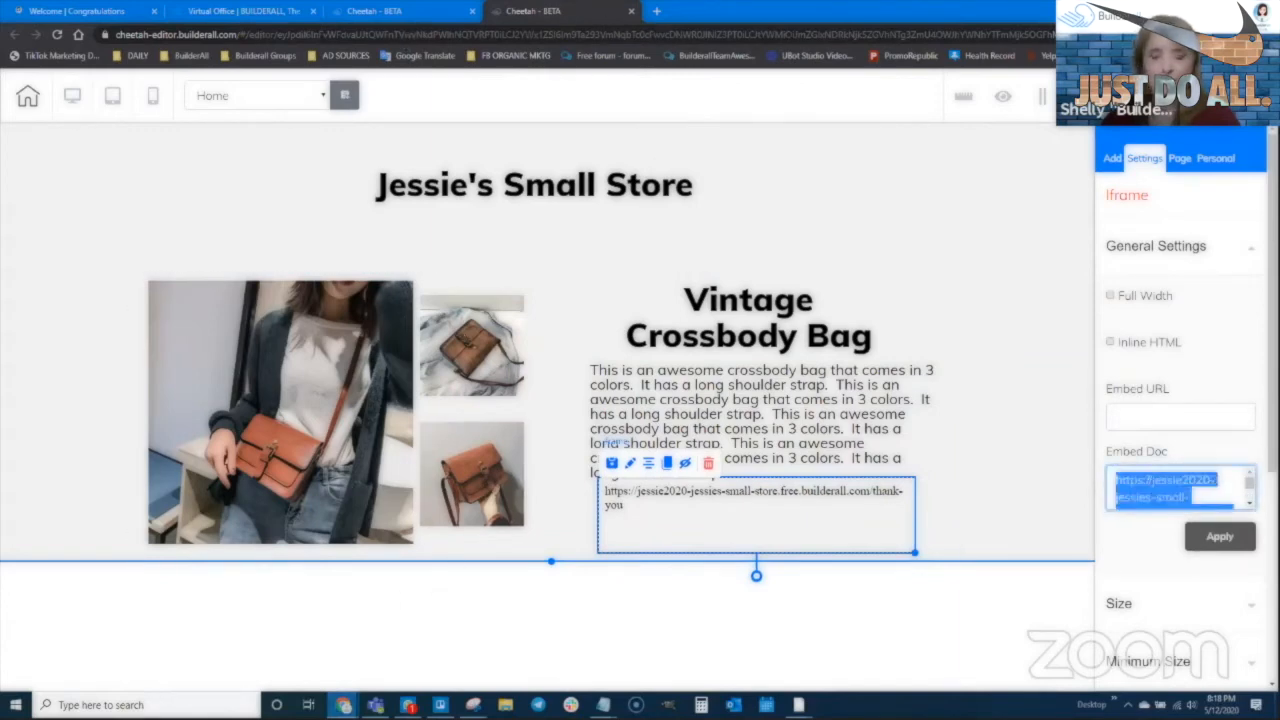
mouse_move(343, 705)
left_click(320, 664)
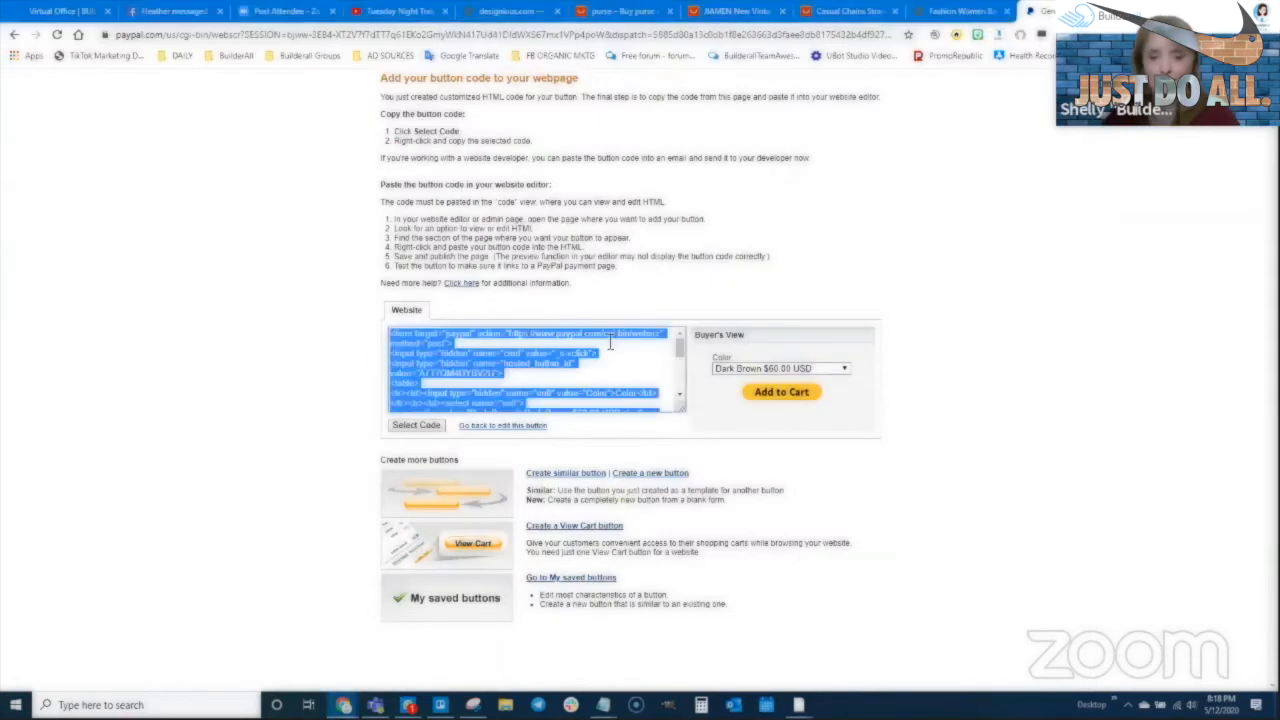
Select all of PayPal's Add to Cart website code, then return to the Builderall page editor
left_click(473, 372)
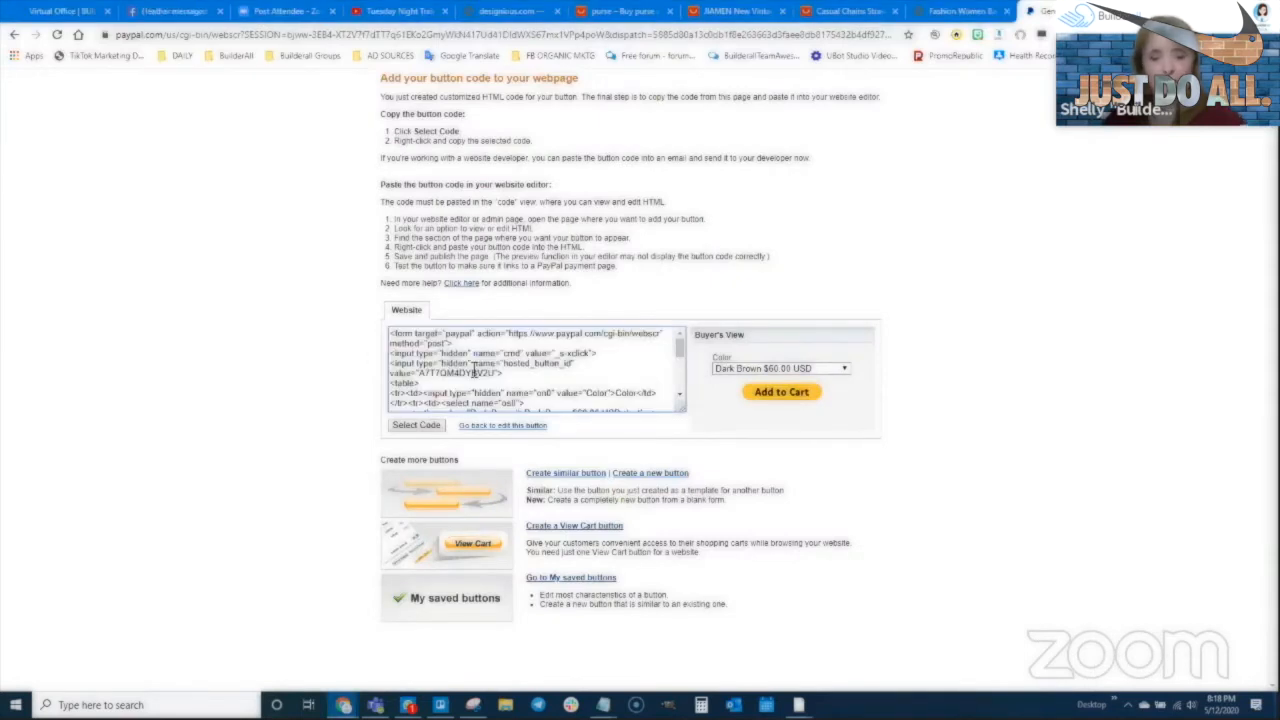
key("ctrl+a")
left_click(562, 335)
left_click(456, 408)
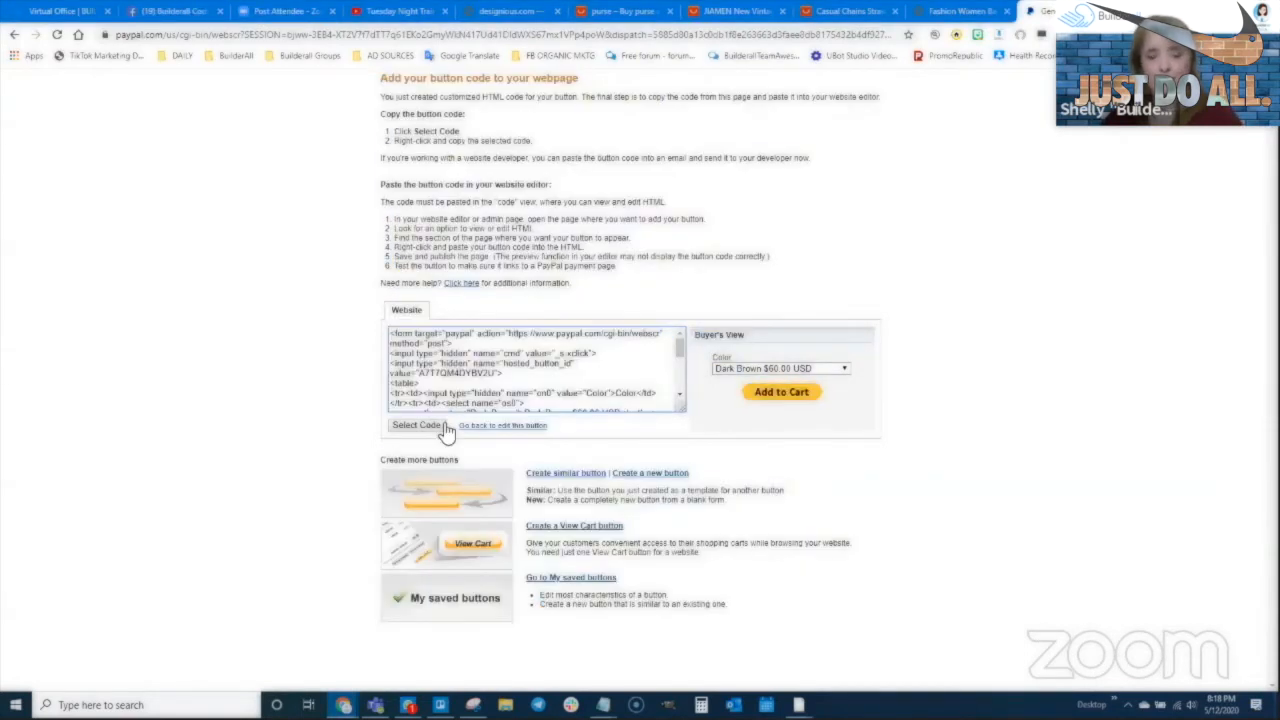
left_click(432, 427)
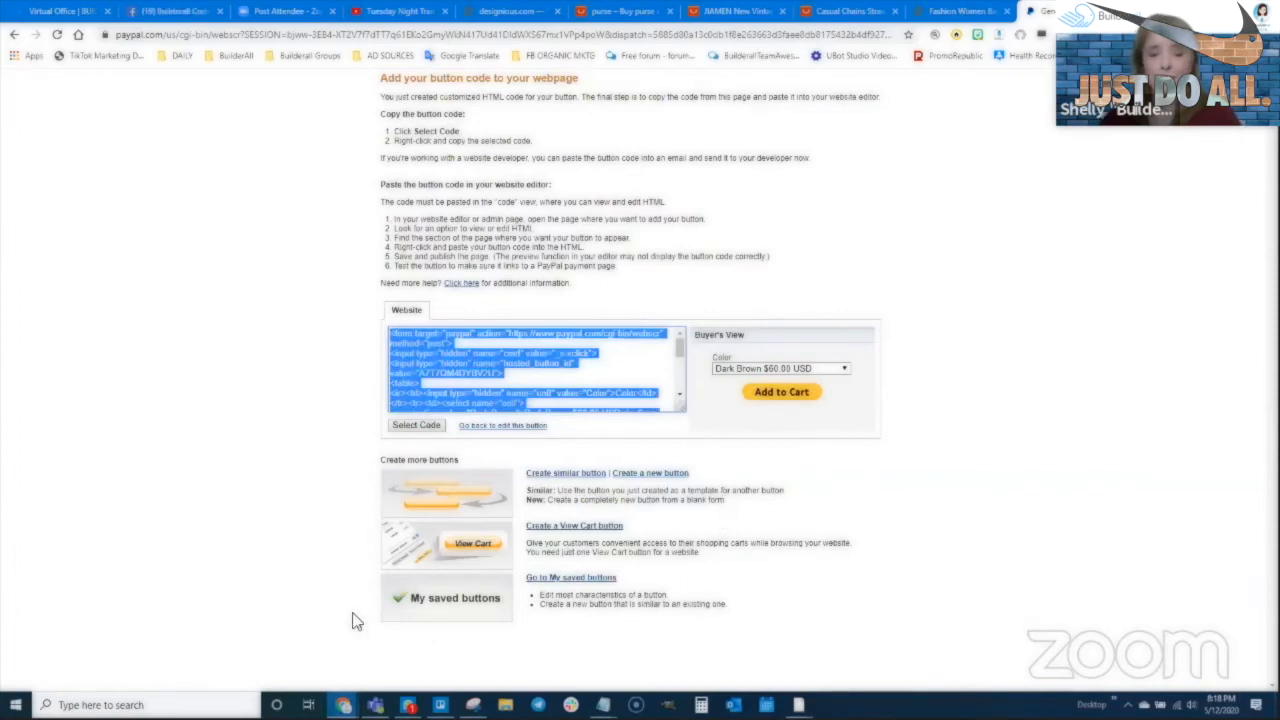
mouse_move(343, 705)
left_click(412, 640)
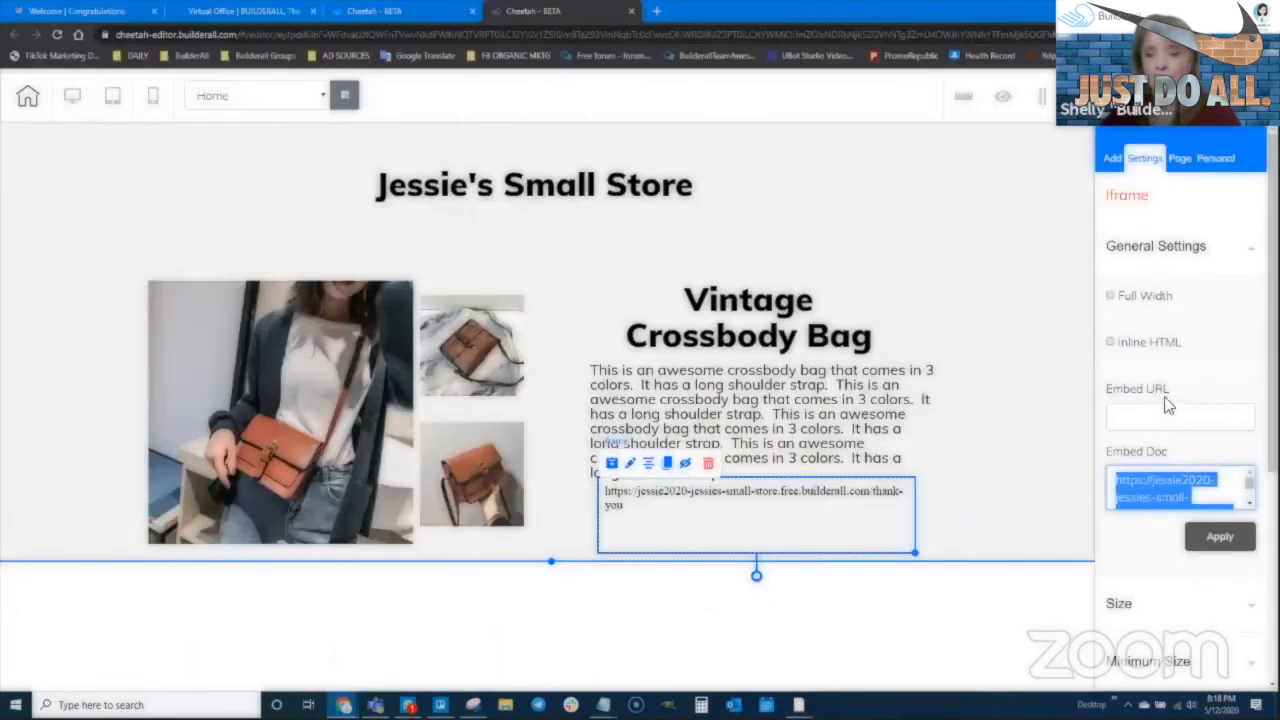
Replace the iframe's thank-you address with the pasted PayPal Add to Cart form code
left_click(1175, 476)
key("ctrl+a")
key("Delete")
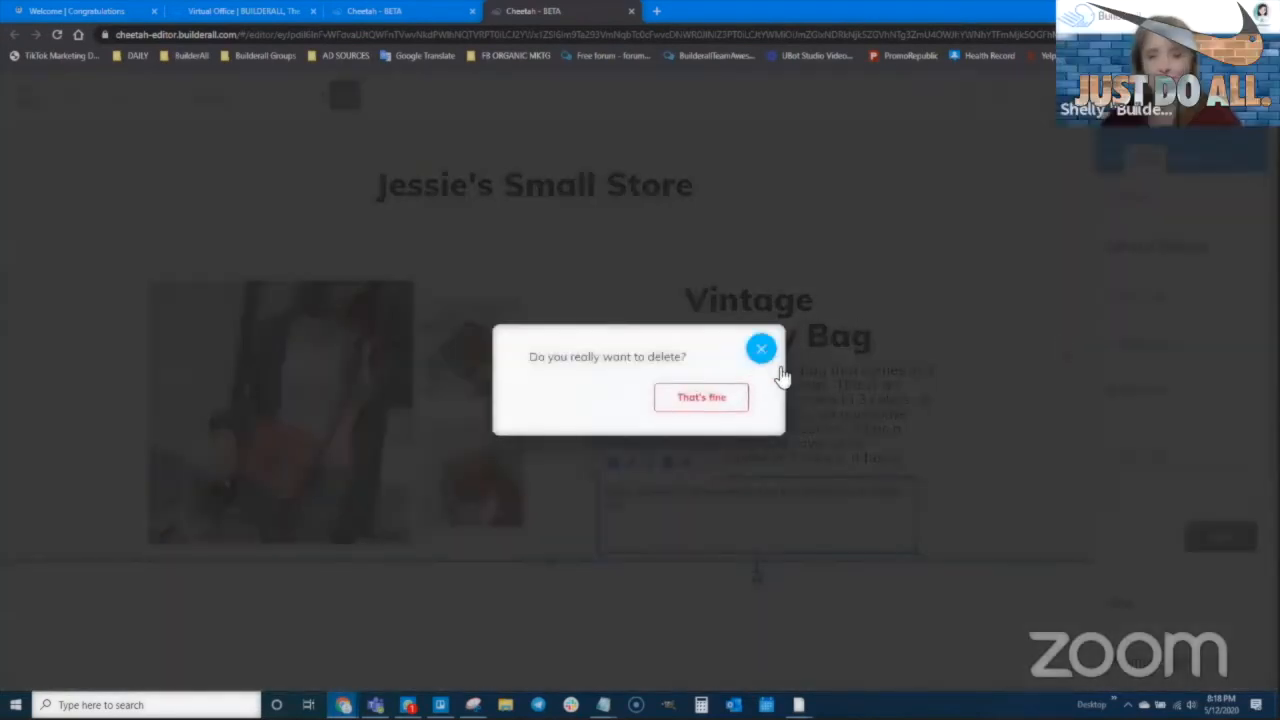
left_click(763, 351)
left_click(1163, 480)
key("ctrl+v")
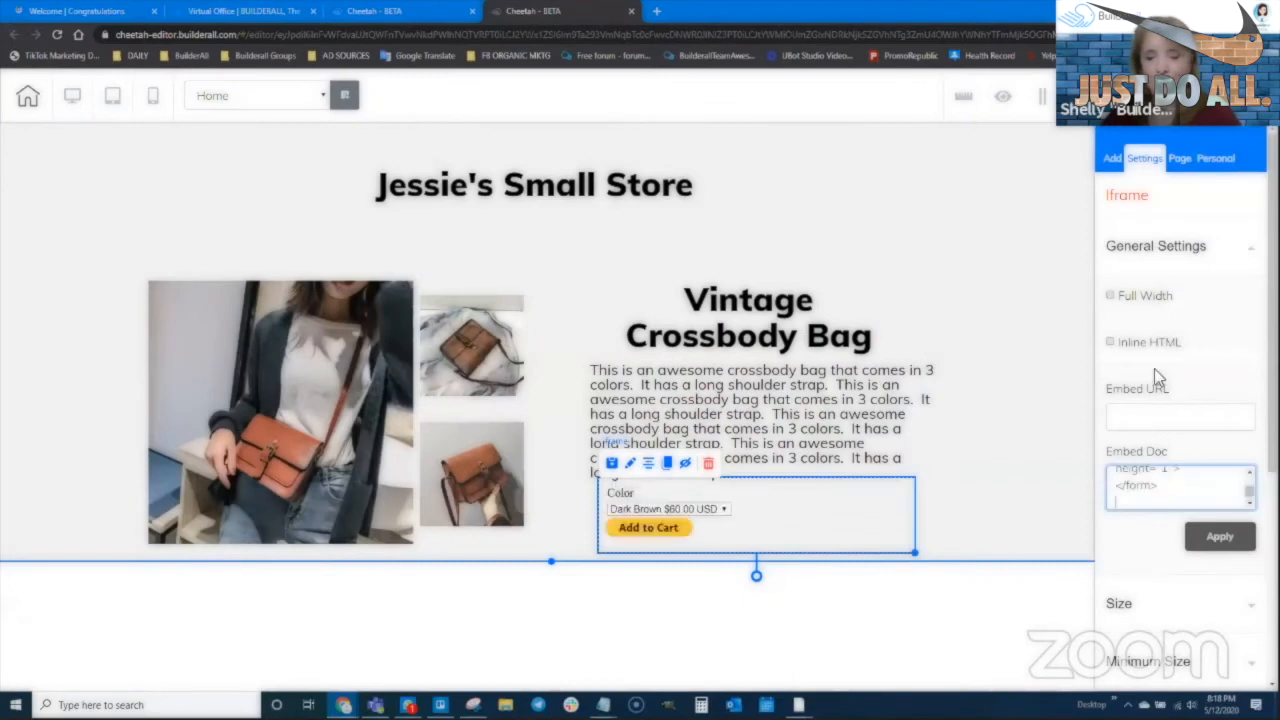
Nudge the Add to Cart block and insert <center> at the start of its code
scroll(1140, 497, "up", 3)
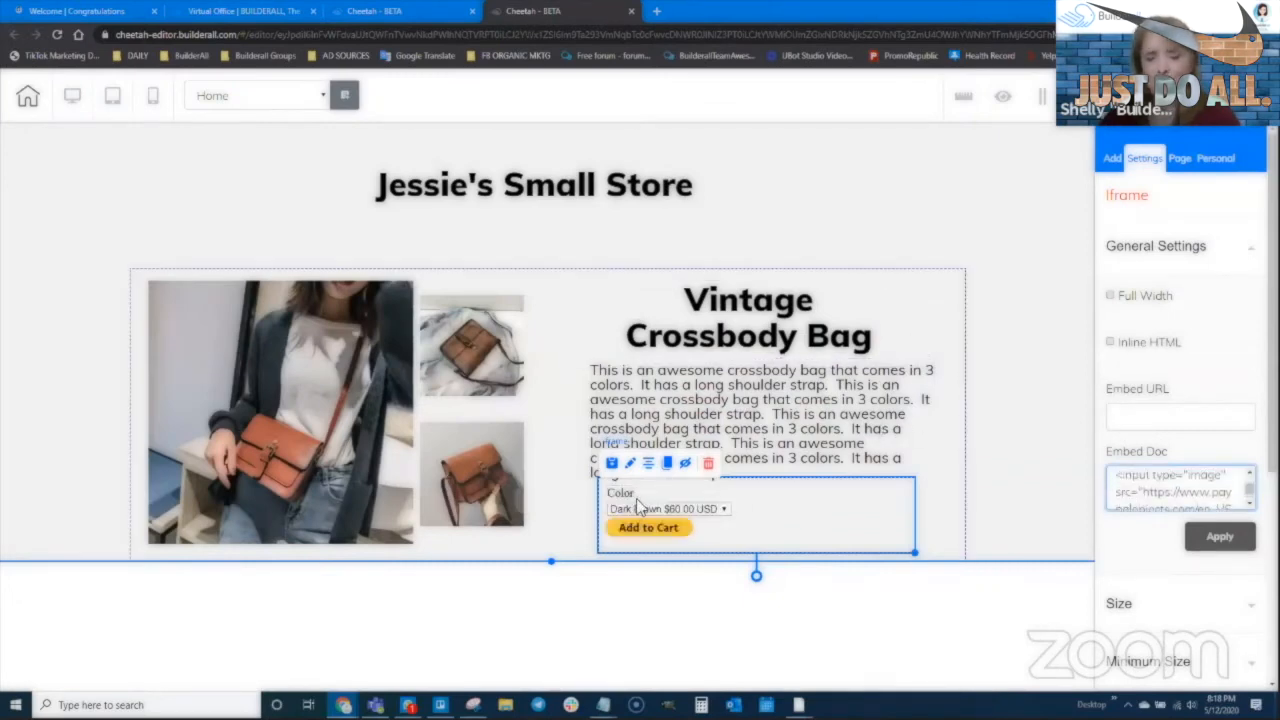
left_click_drag(850, 508, 843, 509)
scroll(1132, 480, "up", 4)
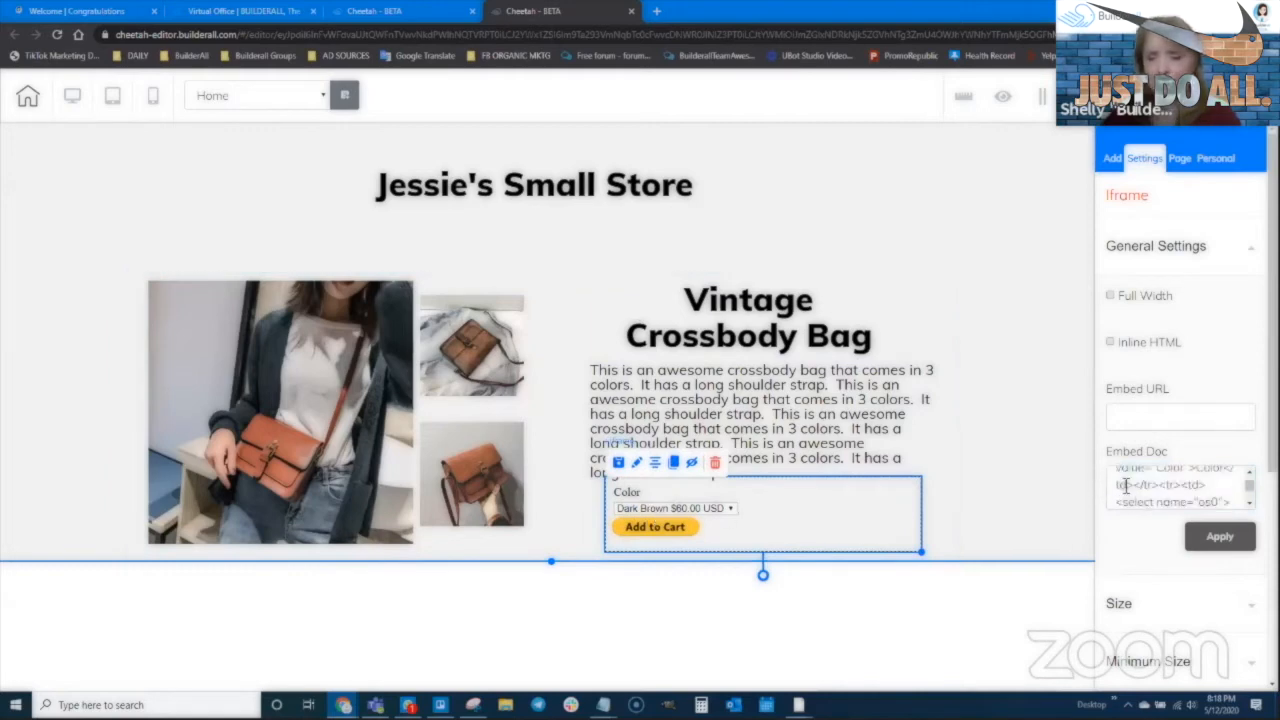
left_click(1116, 480)
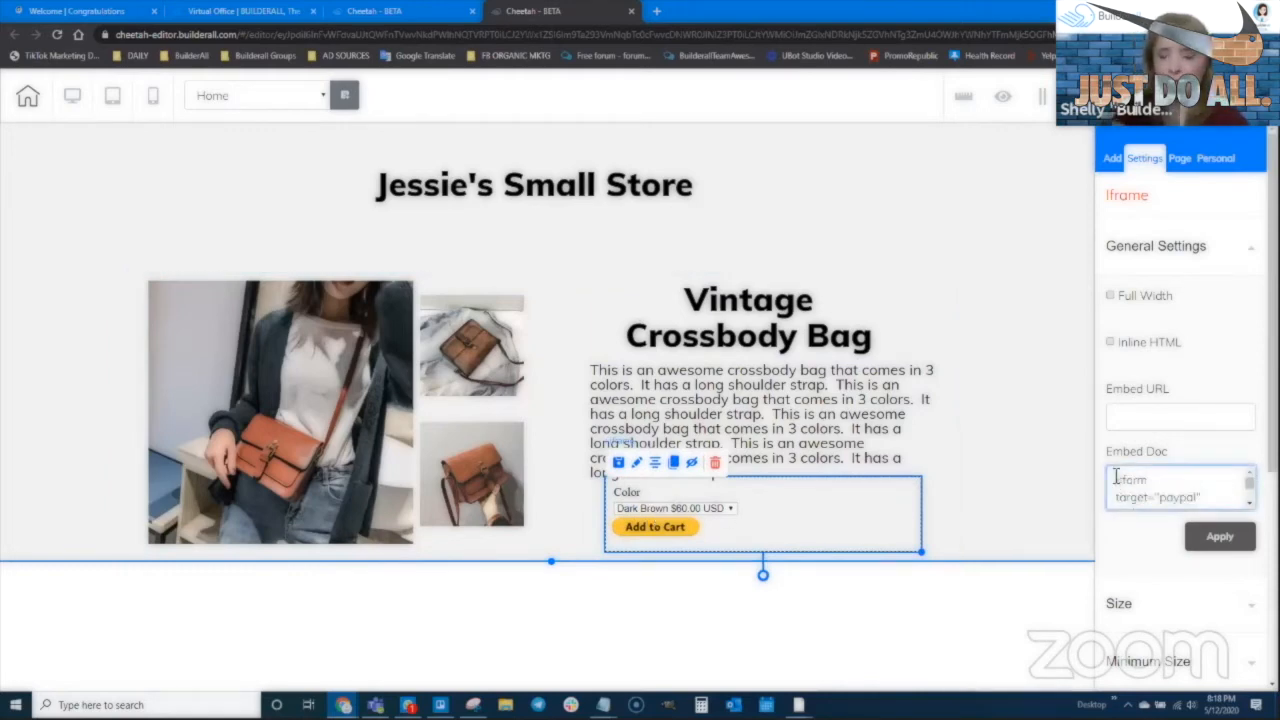
type("<center>")
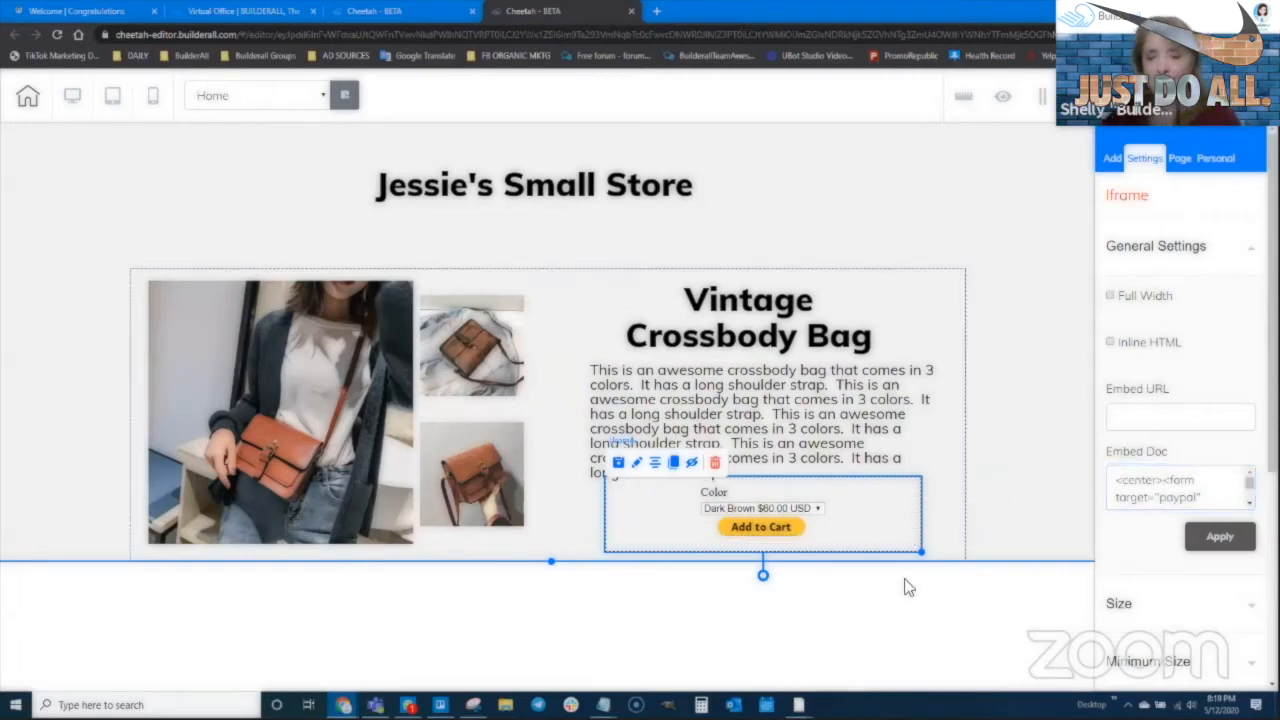
left_click(884, 557)
Narrow and reposition the Add to Cart iframe so it fits under the bag description
left_click_drag(782, 505, 771, 508)
left_click(901, 543)
left_click_drag(910, 552, 807, 549)
left_click_drag(723, 510, 669, 515)
left_click(788, 510)
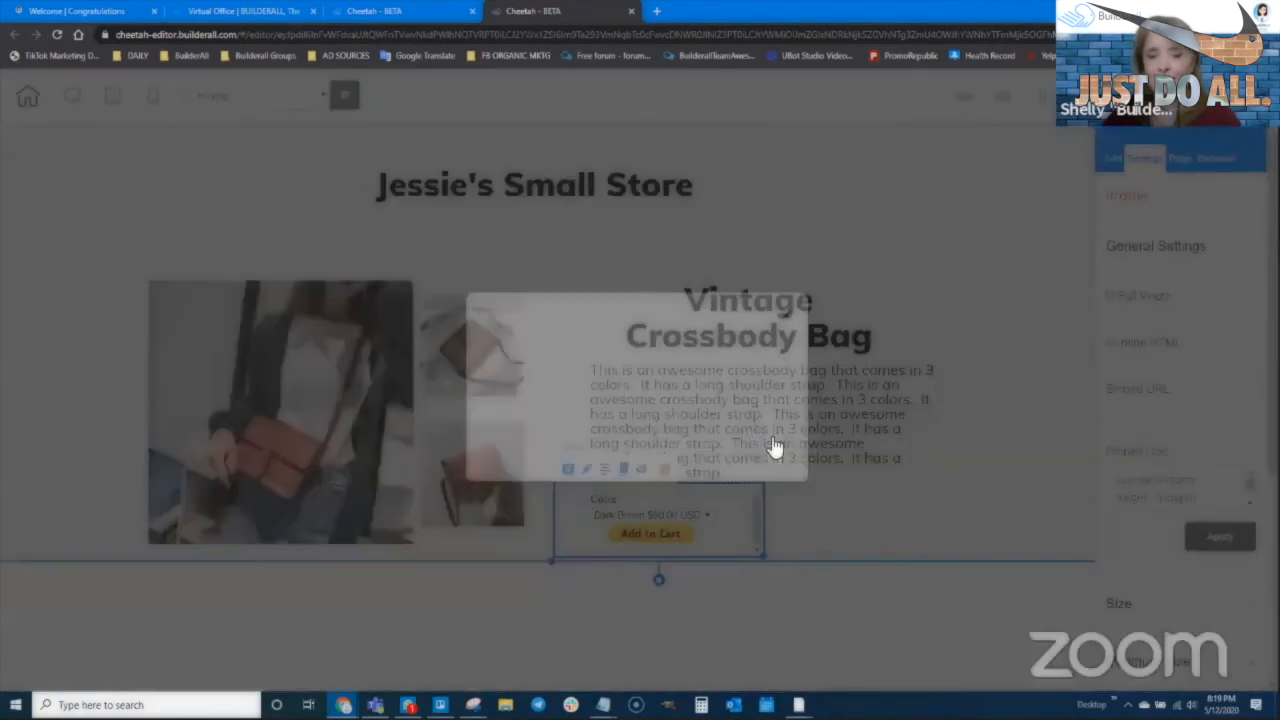
Save the store page with Ctrl+S and confirm publishing the site
left_click(774, 449)
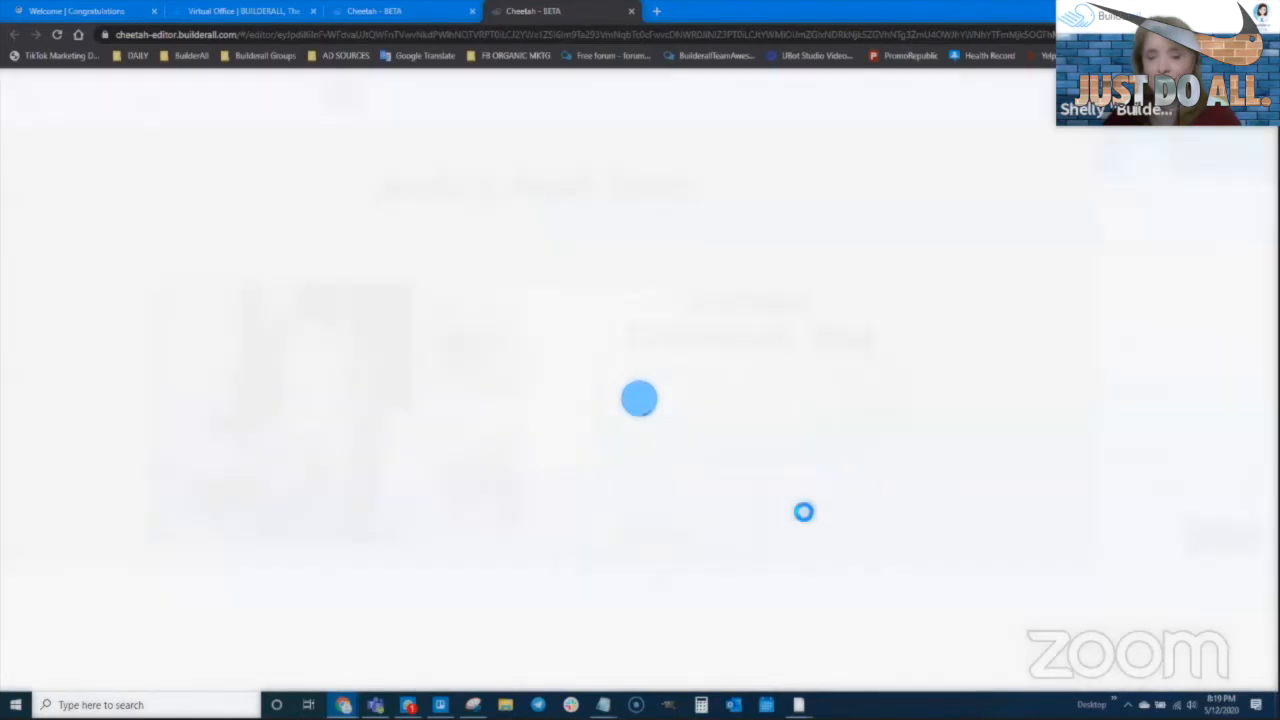
left_click(760, 553)
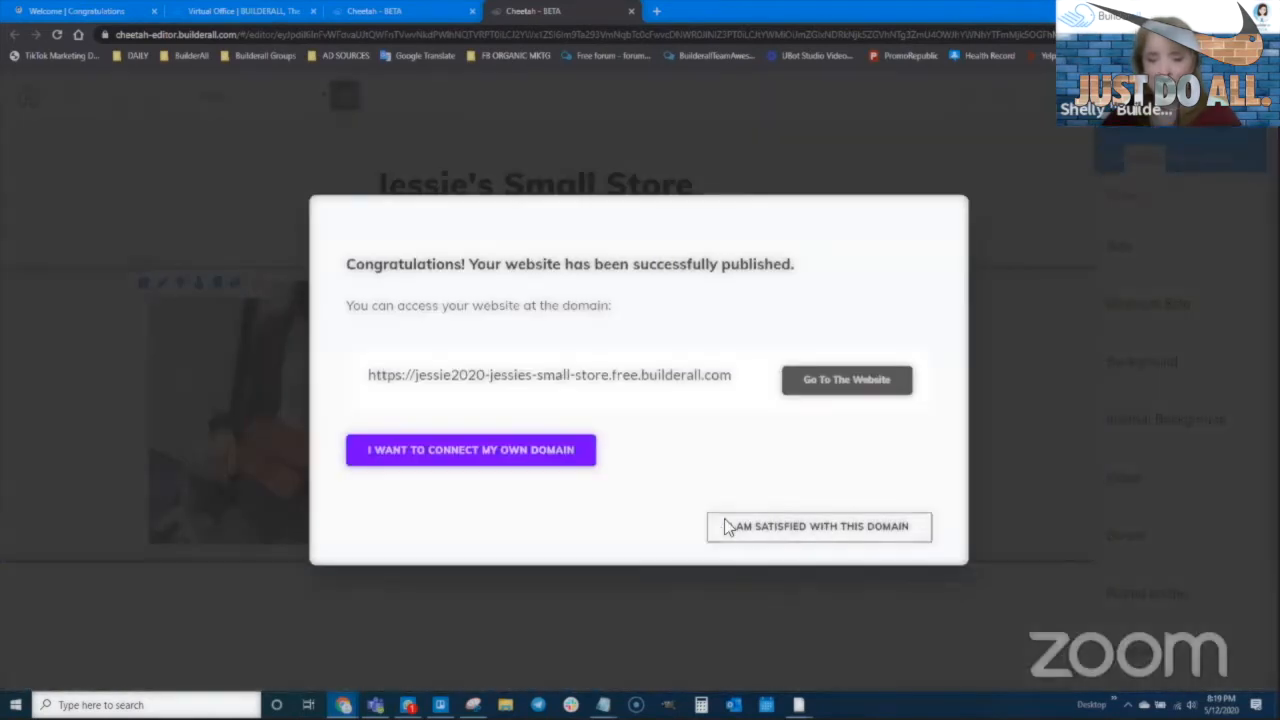
left_click(727, 527)
left_click(757, 551)
left_click(904, 536)
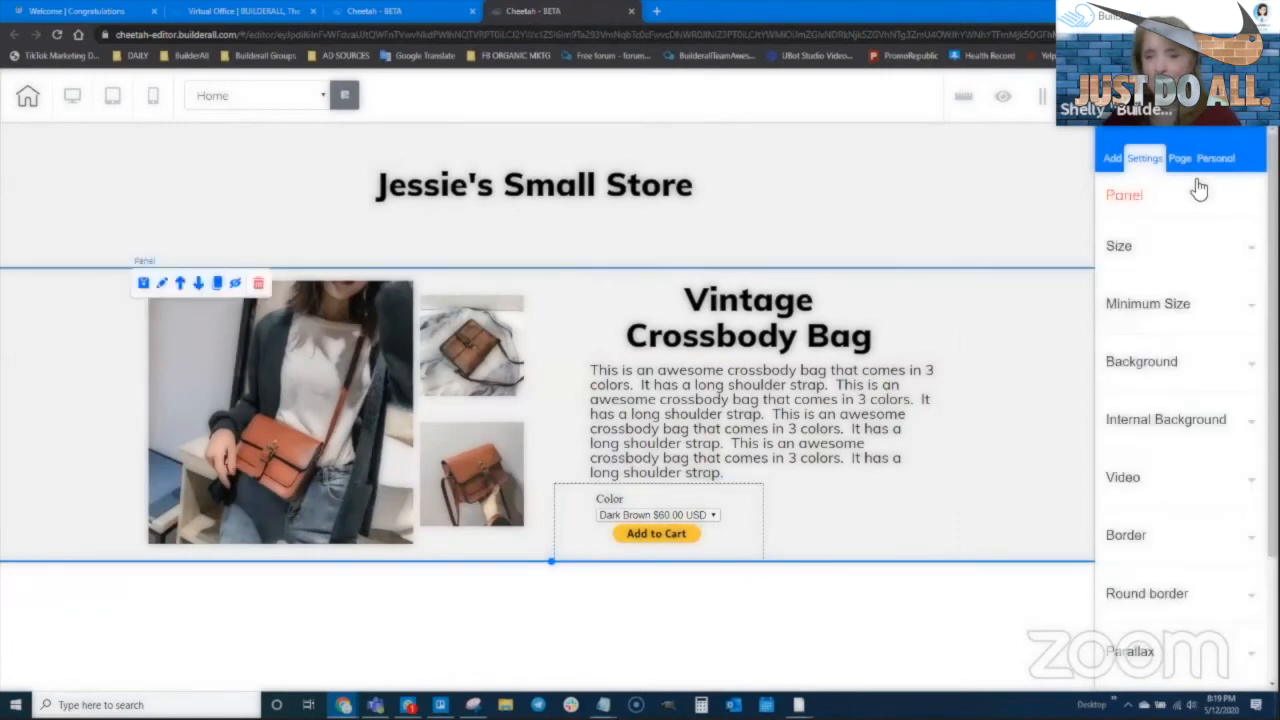
key("ctrl+s")
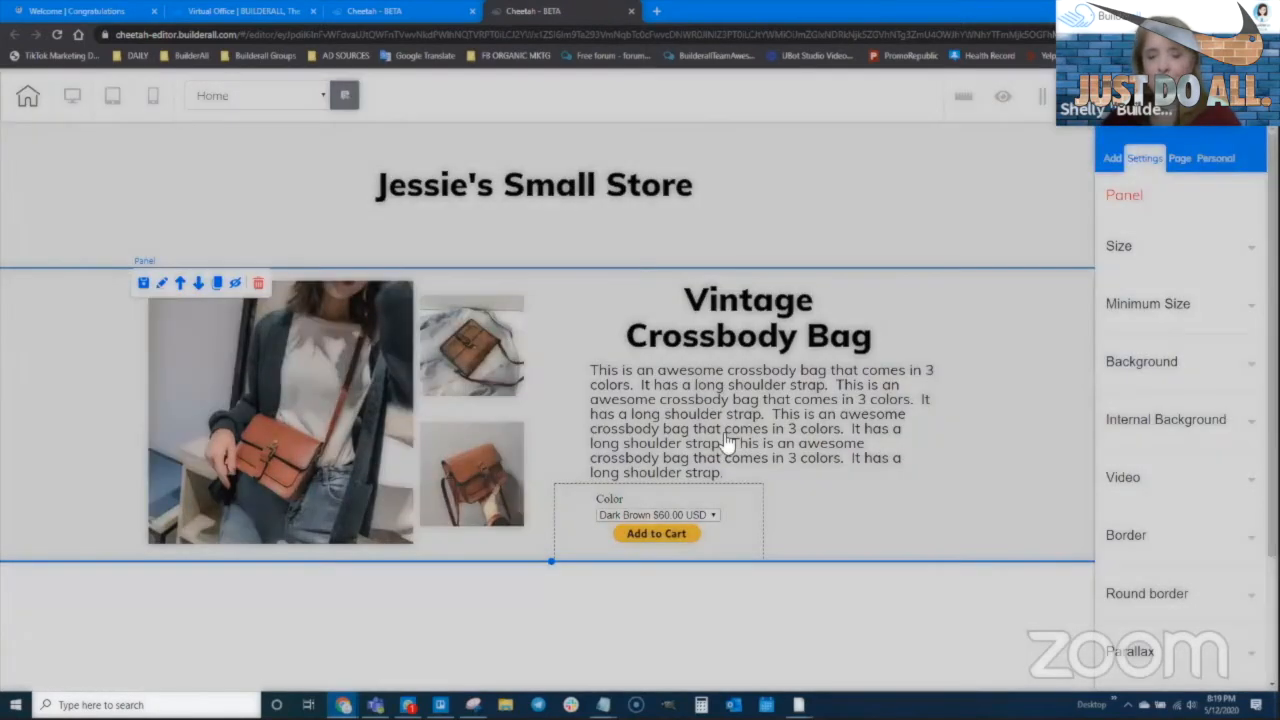
left_click(736, 442)
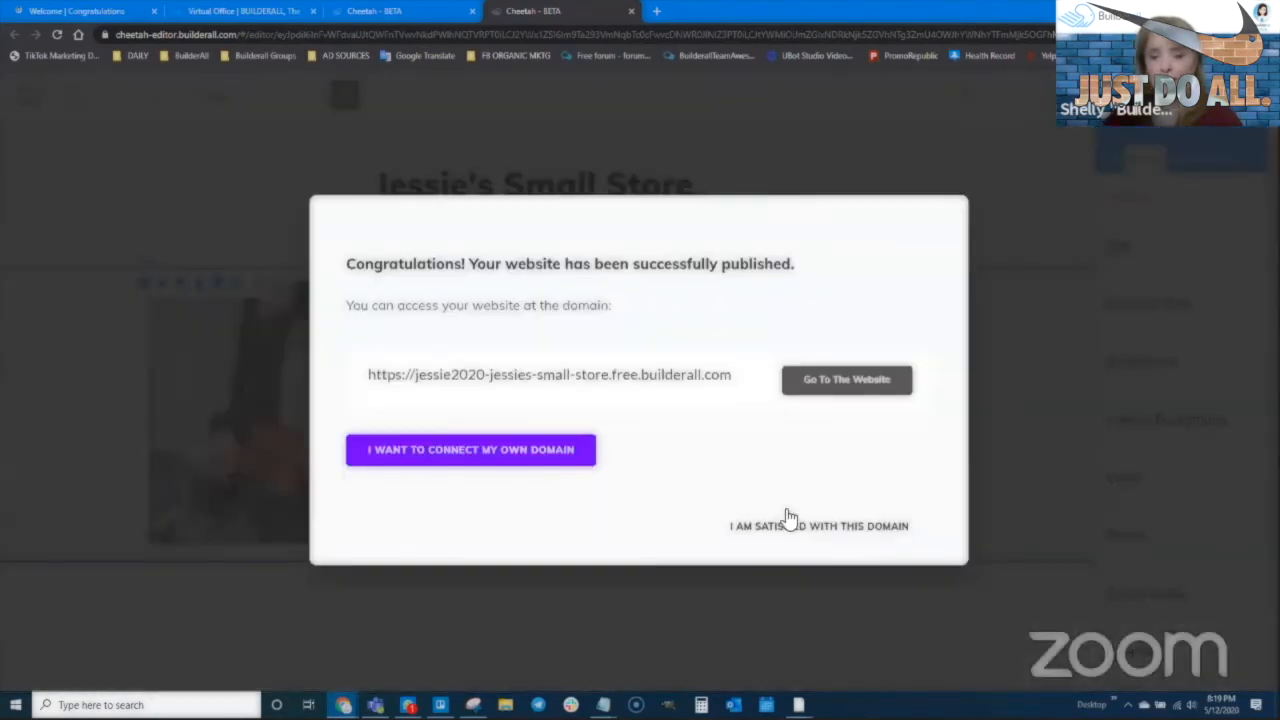
Close the publish dialog keeping the free domain, reselect the product panel, and return to PayPal
left_click(774, 536)
left_click(682, 527)
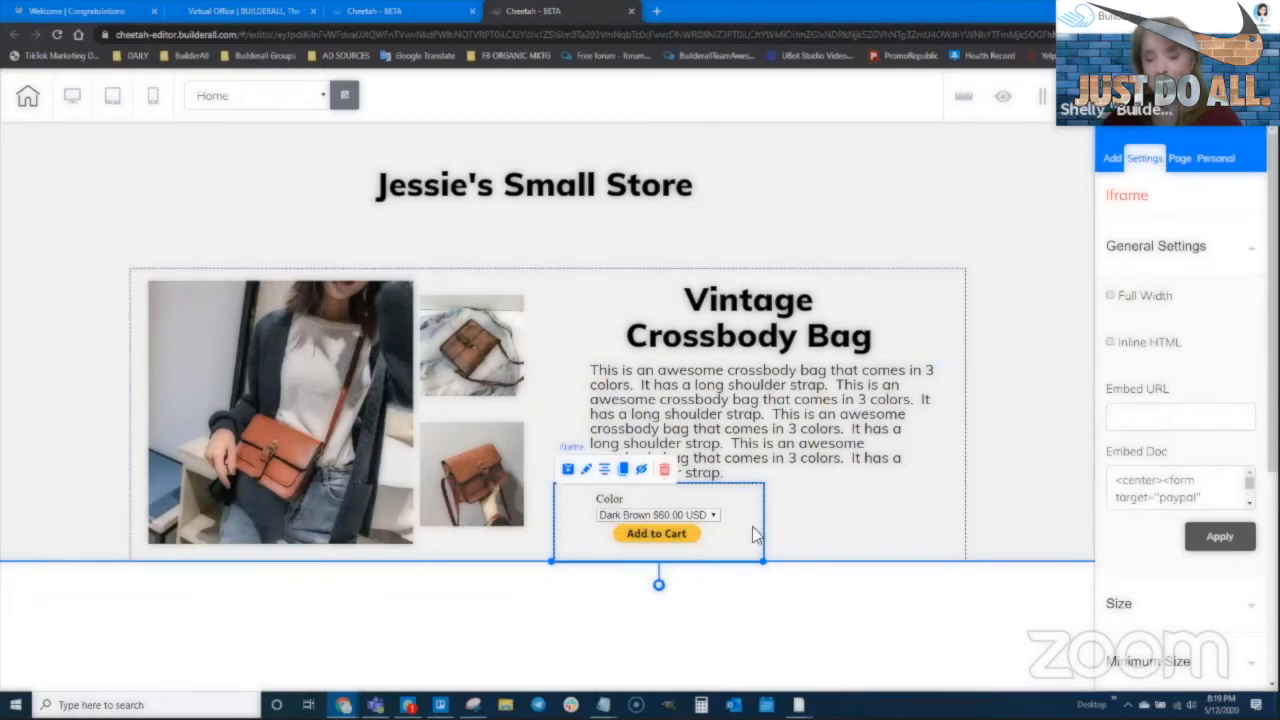
left_click(695, 584)
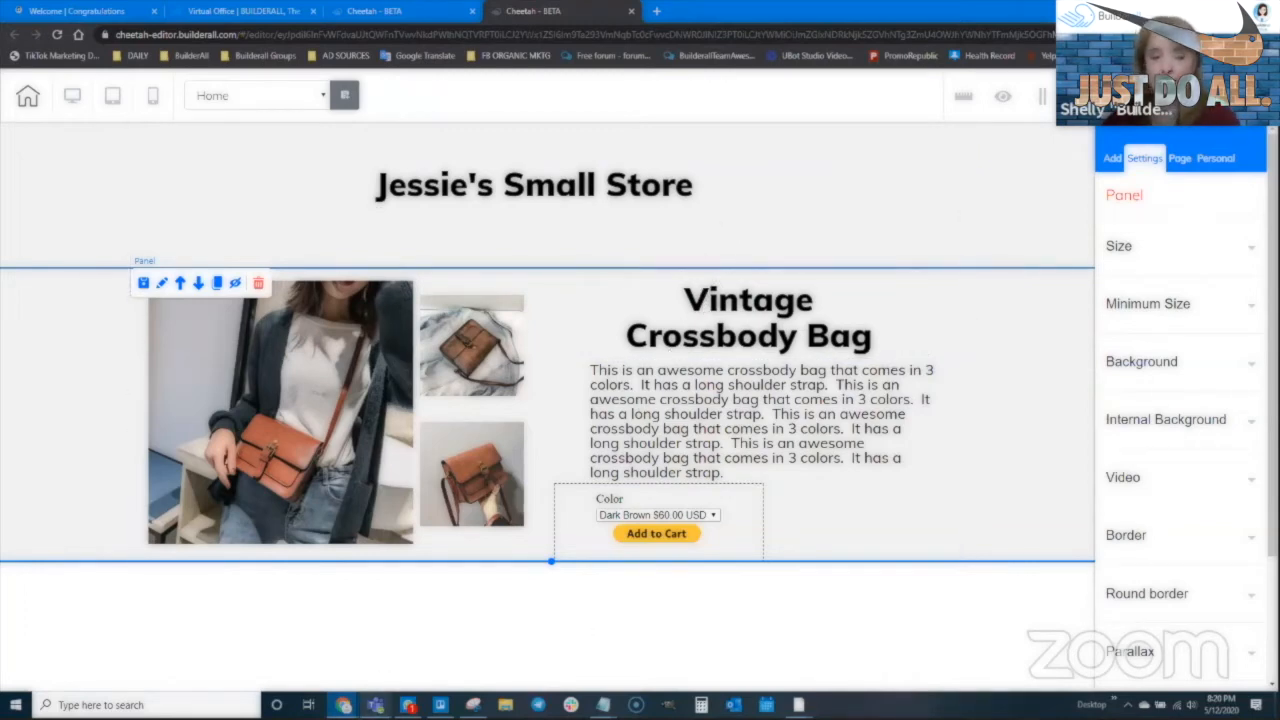
mouse_move(343, 705)
left_click(275, 635)
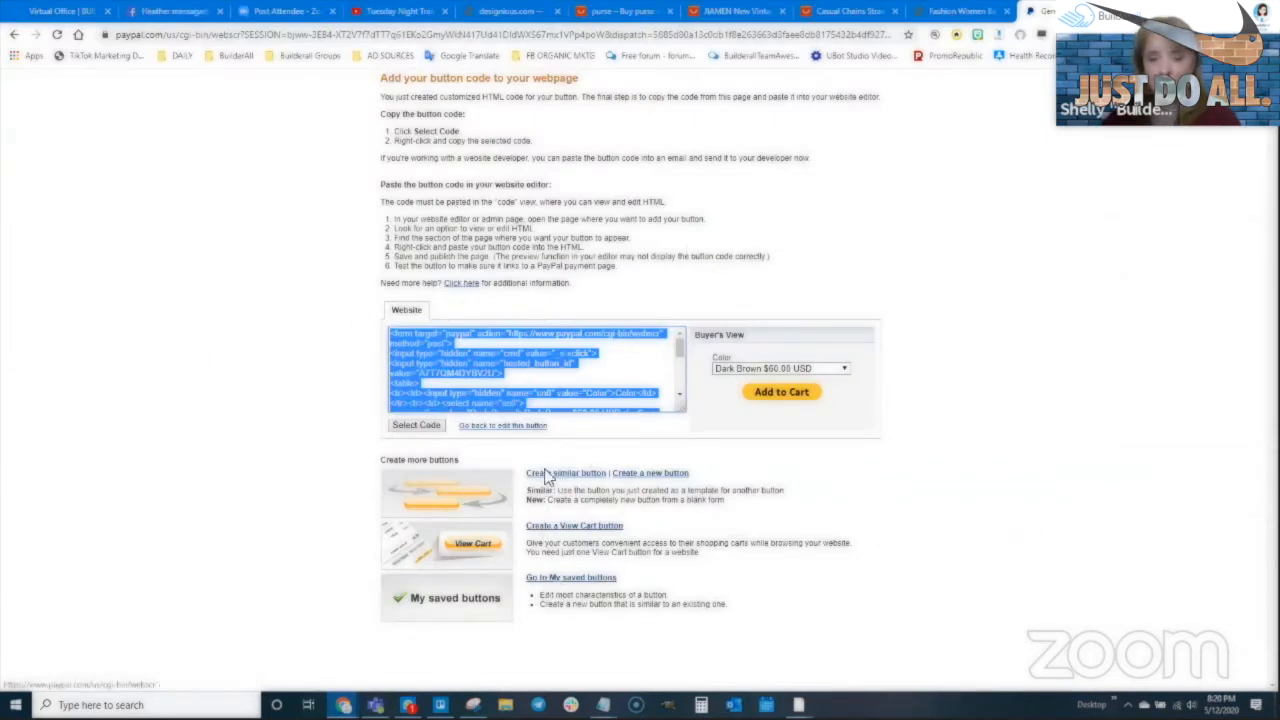
Create a PayPal View Cart button, select its generated code, and switch back to the Cheetah editor
left_click(578, 530)
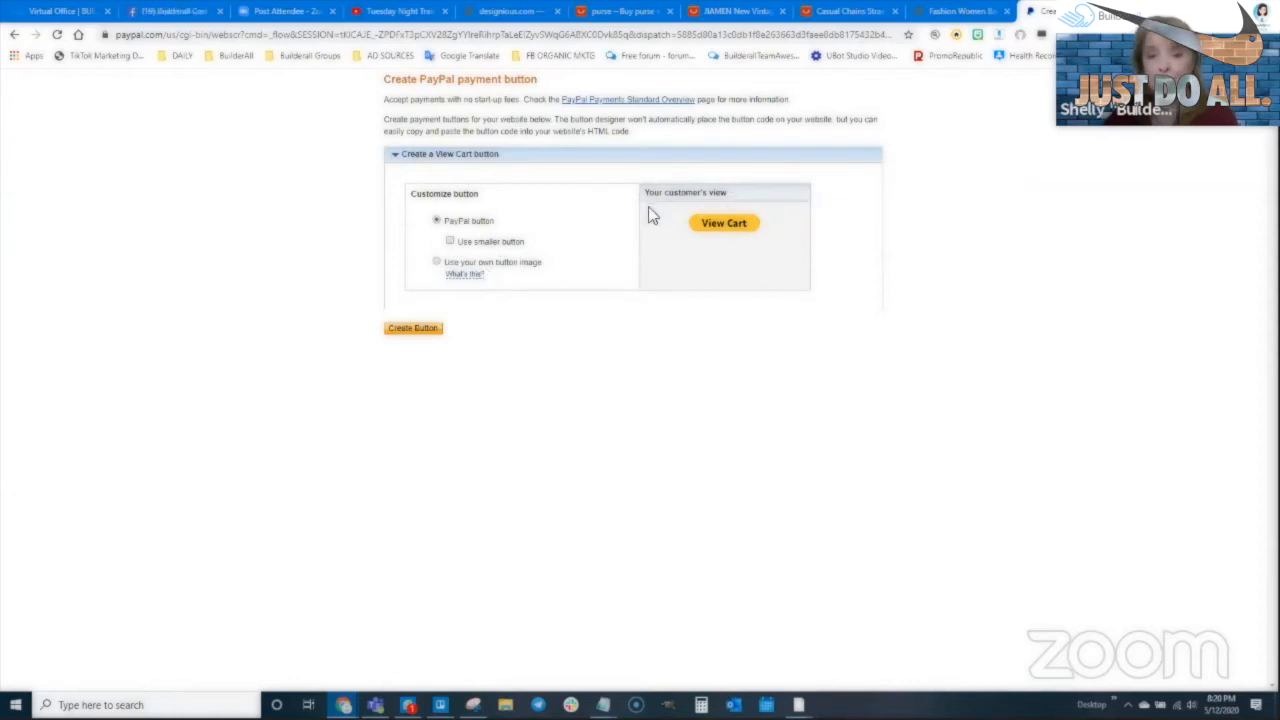
left_click(418, 329)
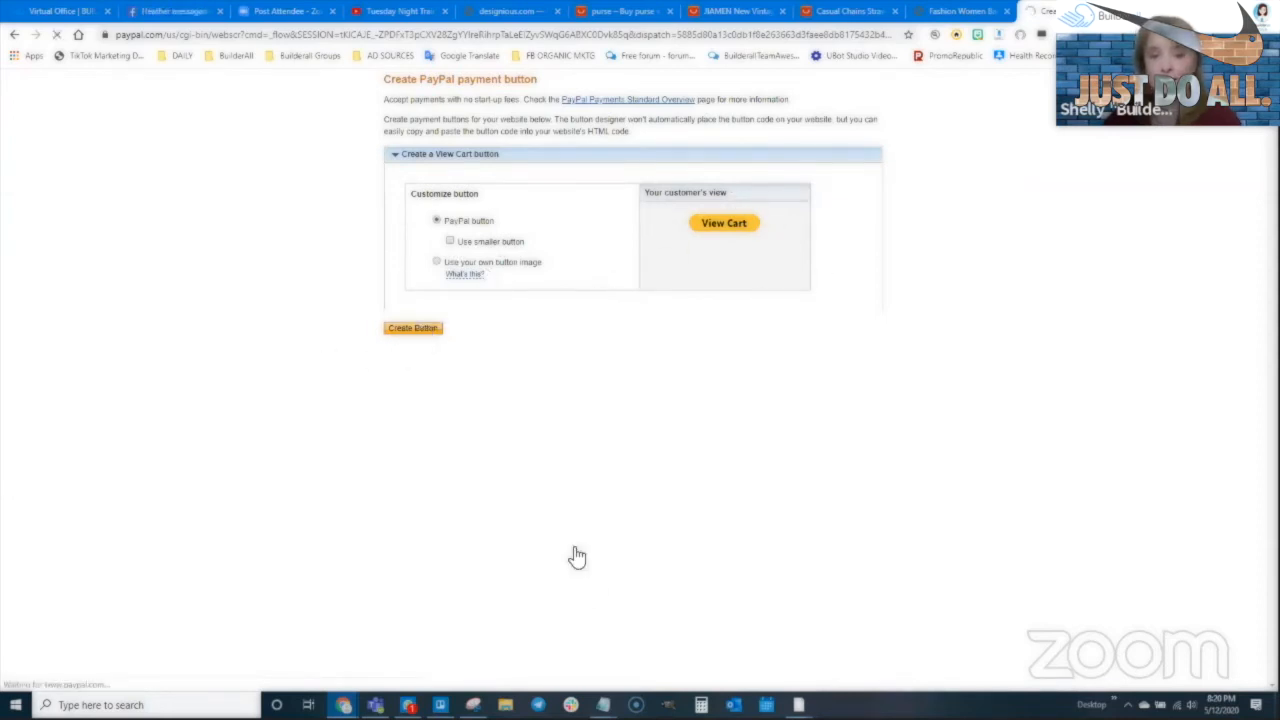
left_click(511, 383)
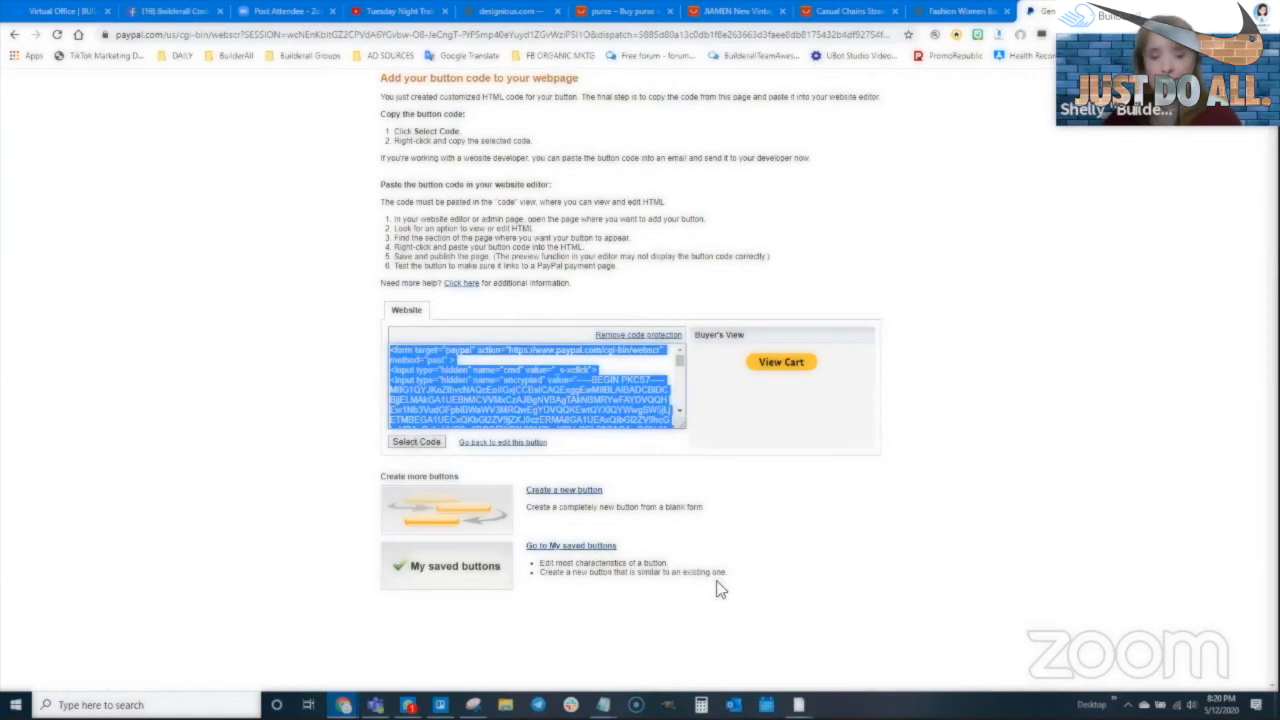
left_click(343, 705)
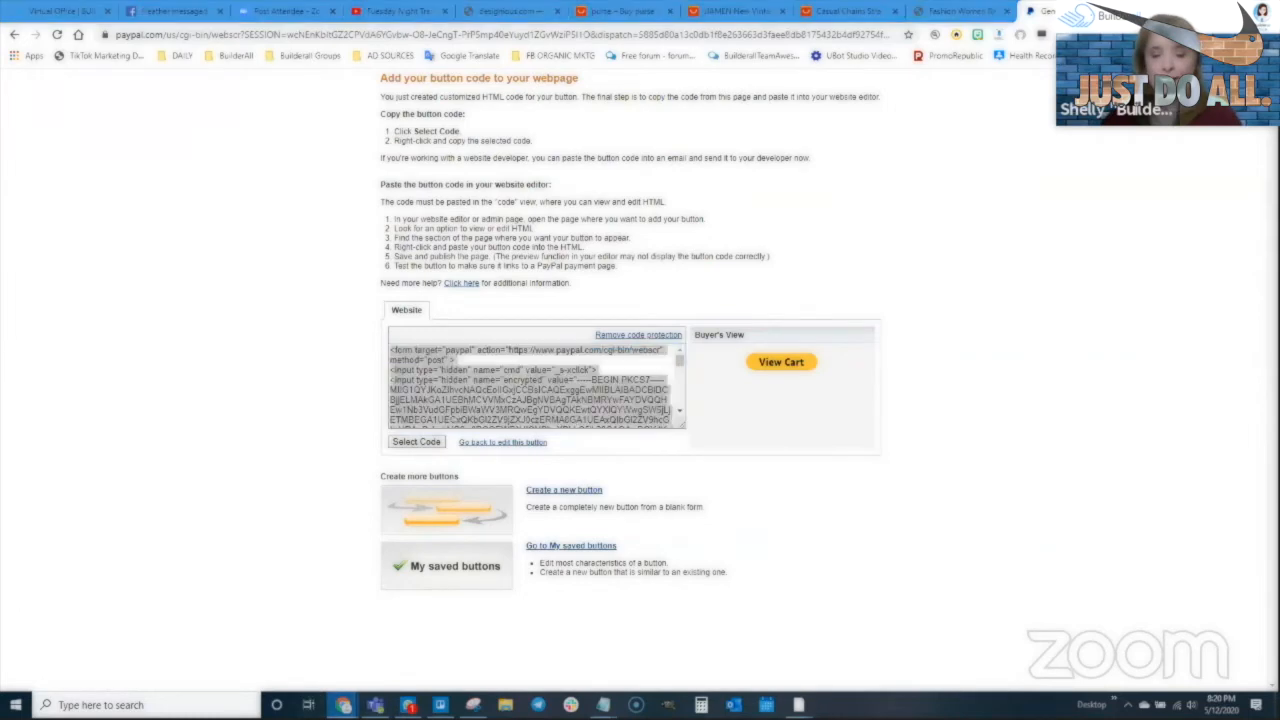
left_click(430, 640)
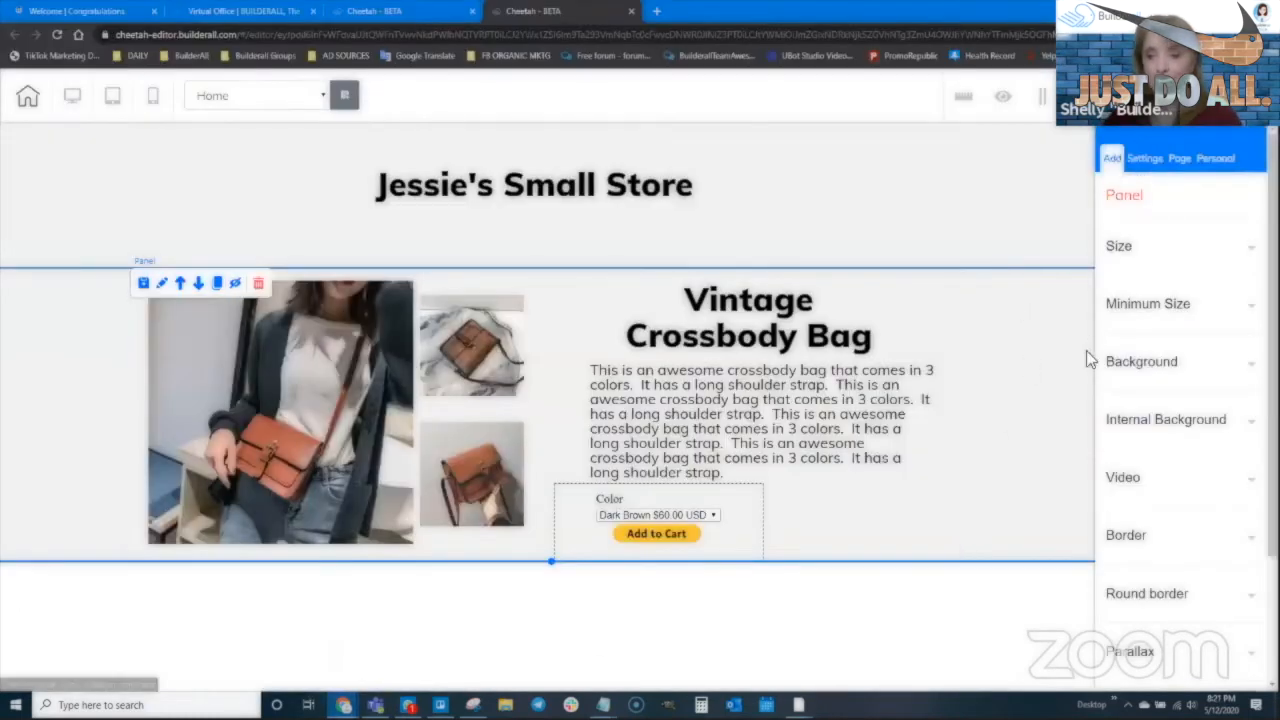
Drag a new Iframe beside Add to Cart, paste the View Cart code, and type '<cod' at its top
left_click(1112, 158)
left_click(1163, 232)
scroll(1150, 530, "down", 3)
scroll(1162, 557, "down", 4)
left_click_drag(1180, 441, 814, 526)
left_click(1132, 480)
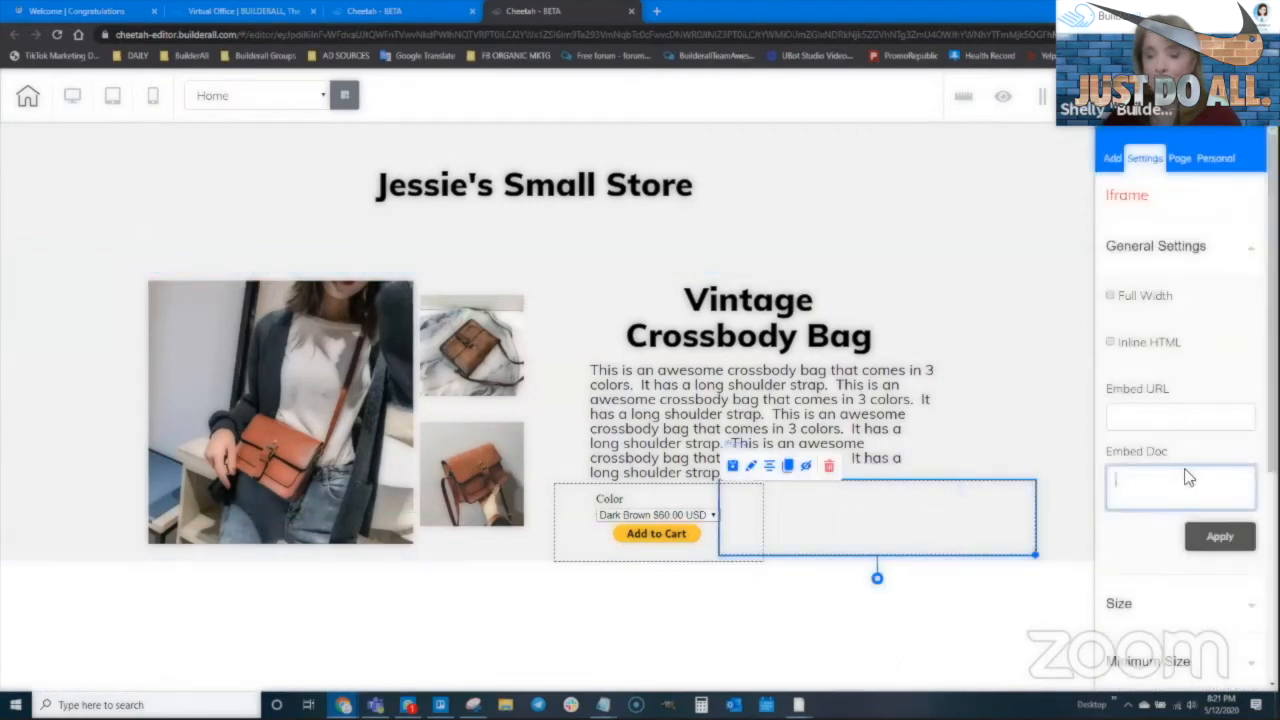
key("ctrl+v")
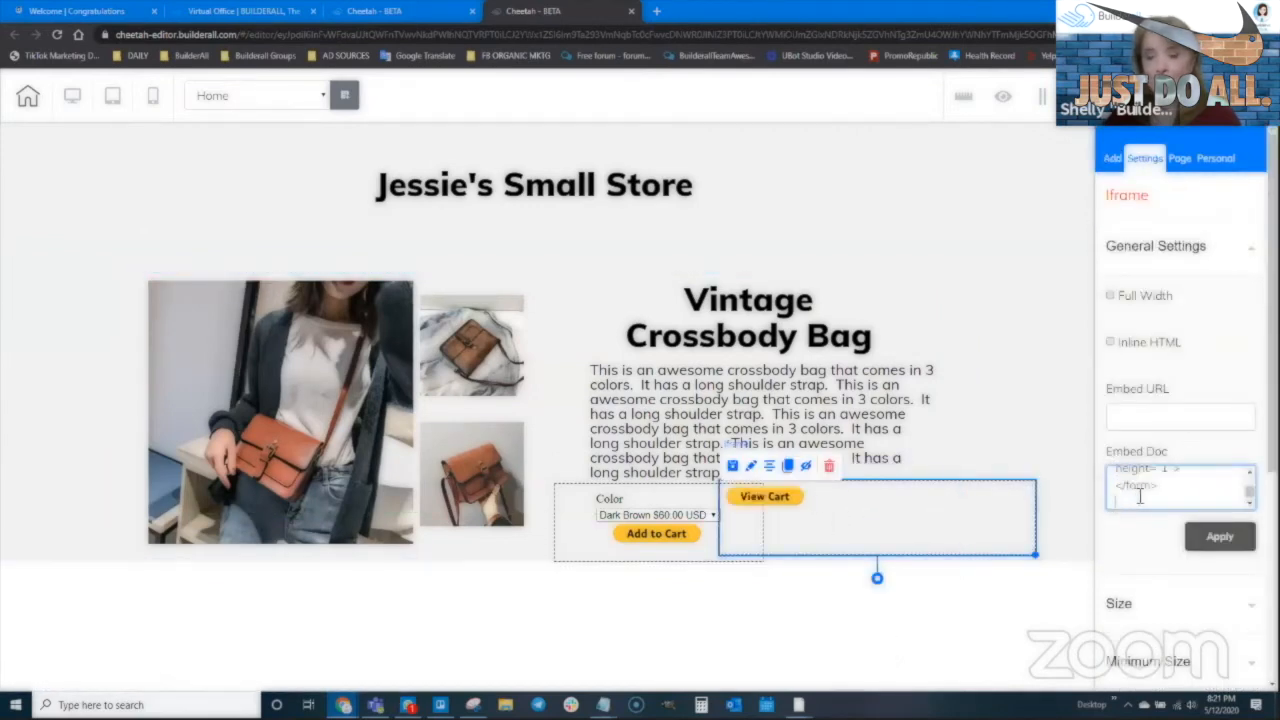
scroll(1118, 489, "up", 6)
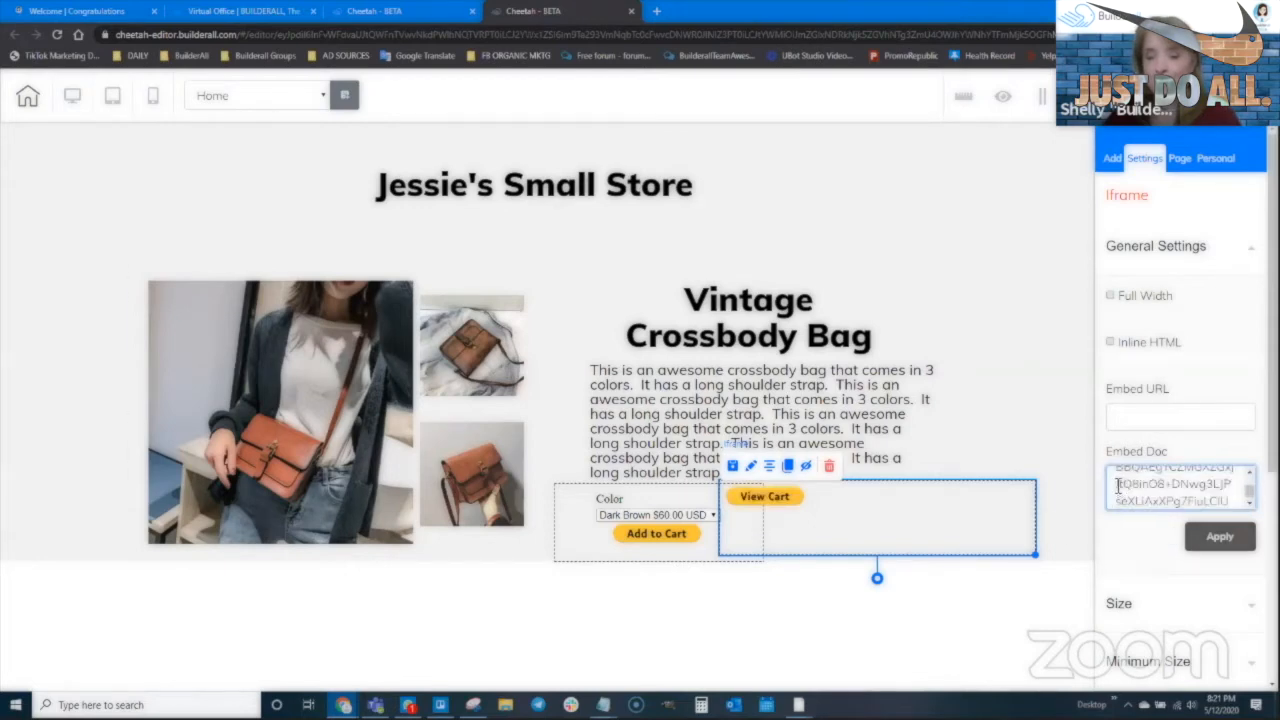
scroll(1118, 489, "up", 5)
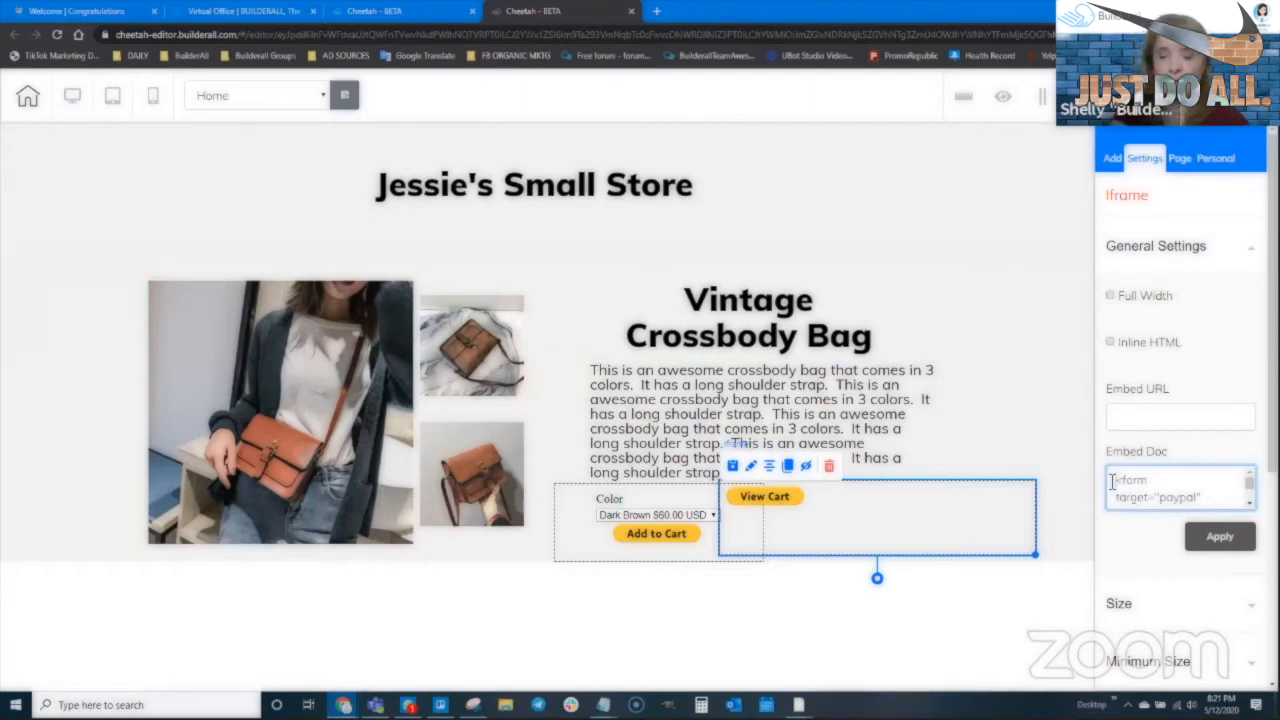
type("<")
type("cod")
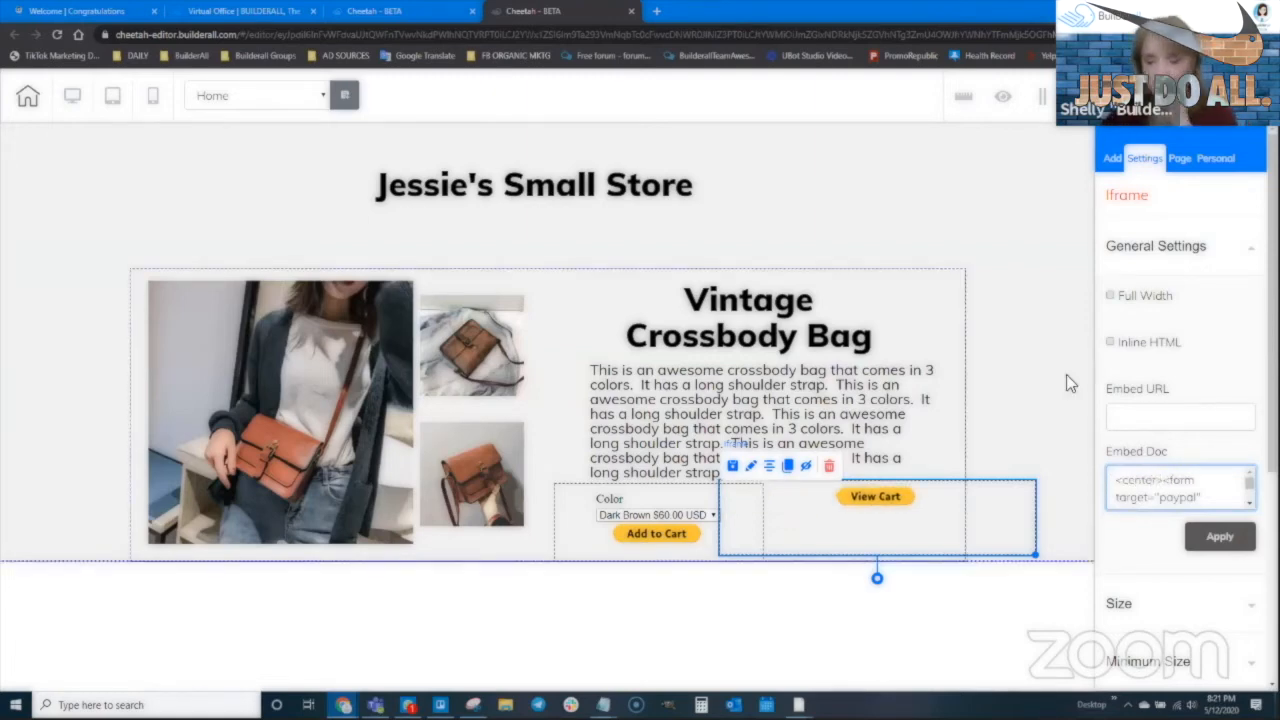
Narrow the View Cart block, make the product panel taller, and line it up beside Add to Cart
left_click_drag(1035, 553, 918, 527)
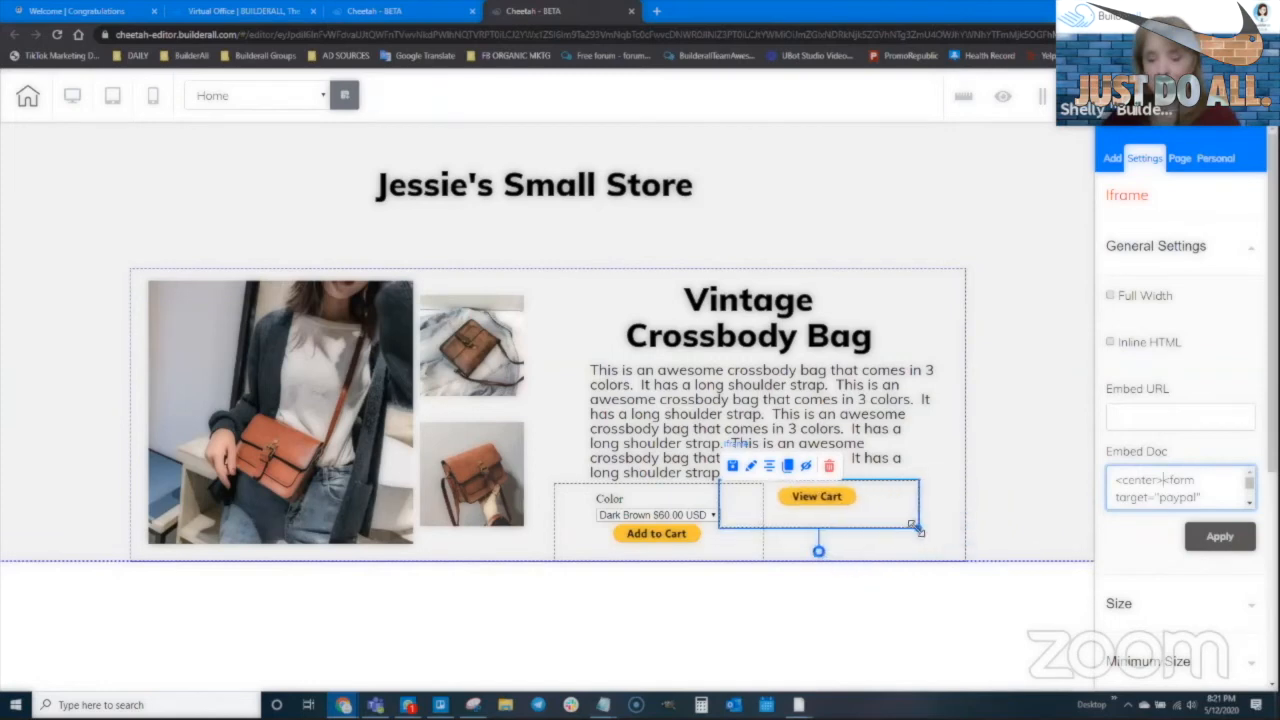
left_click_drag(867, 541, 857, 540)
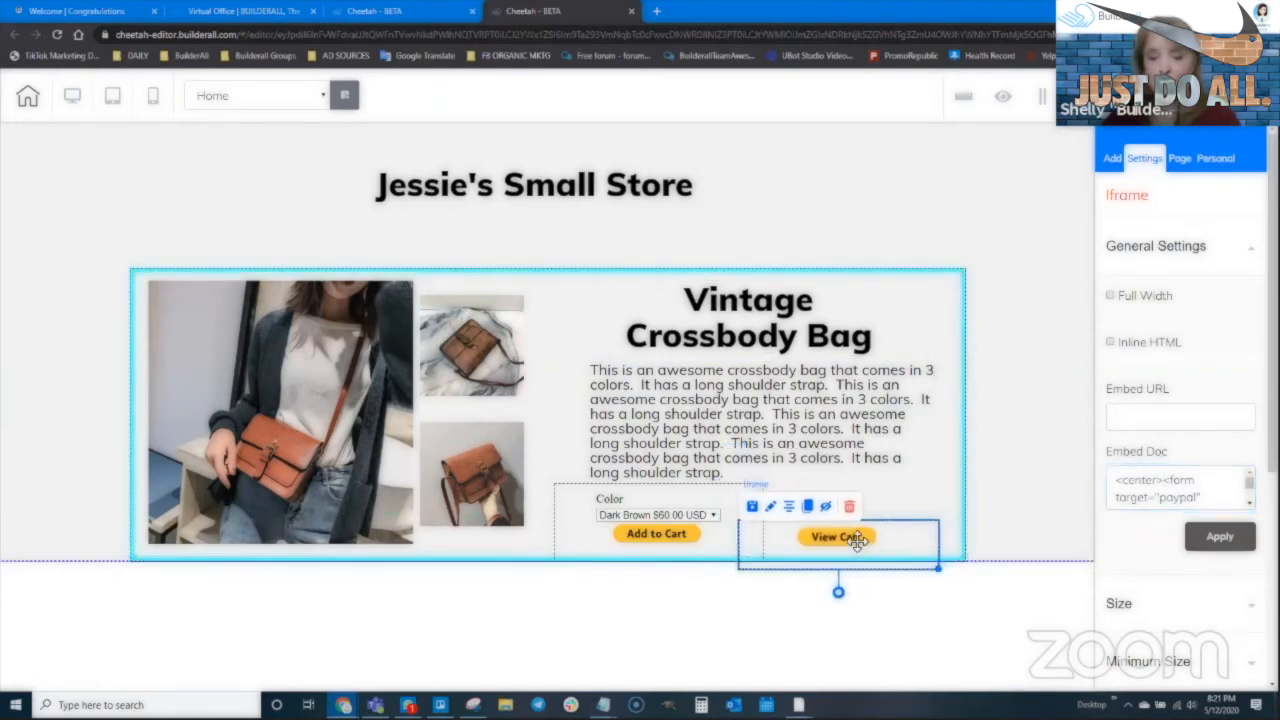
left_click(1044, 516)
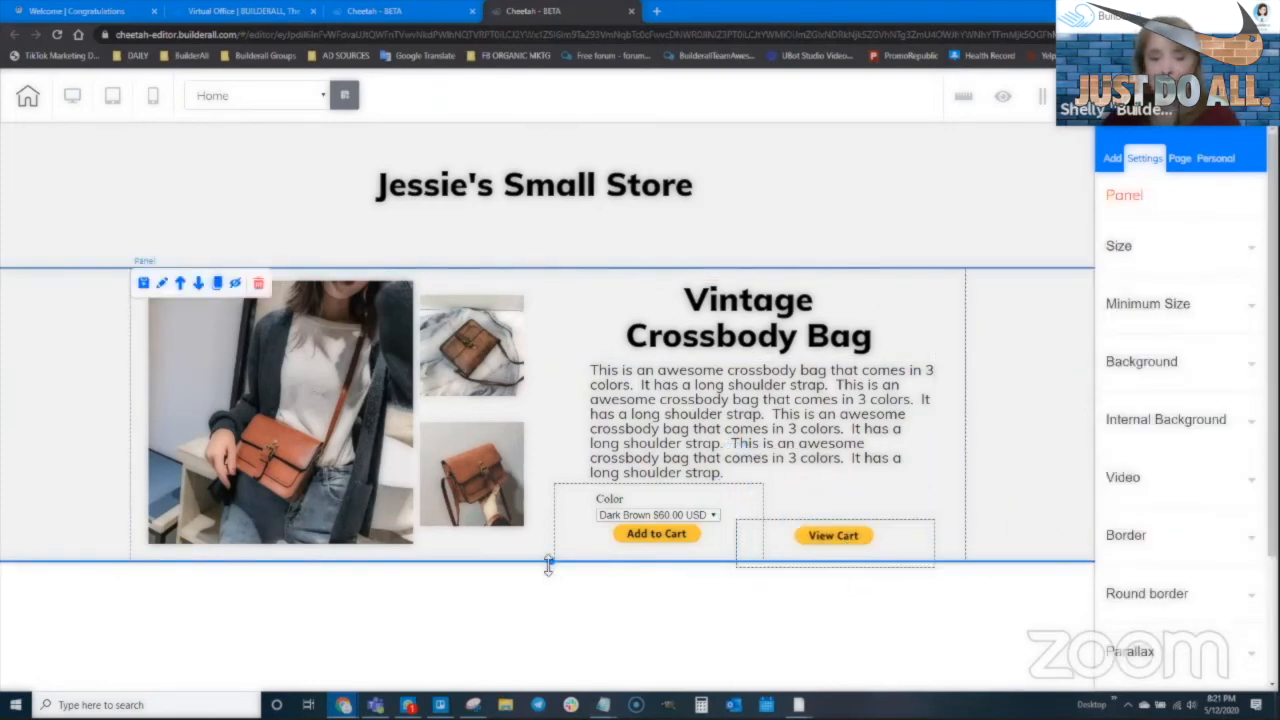
left_click_drag(548, 566, 552, 599)
mouse_move(857, 548)
left_mouse_down()
mouse_move(726, 574)
mouse_move(678, 566)
mouse_move(968, 330)
mouse_move(906, 214)
mouse_move(860, 220)
mouse_move(912, 235)
mouse_move(864, 222)
mouse_move(890, 202)
mouse_move(890, 496)
mouse_move(878, 538)
mouse_move(852, 523)
left_mouse_up()
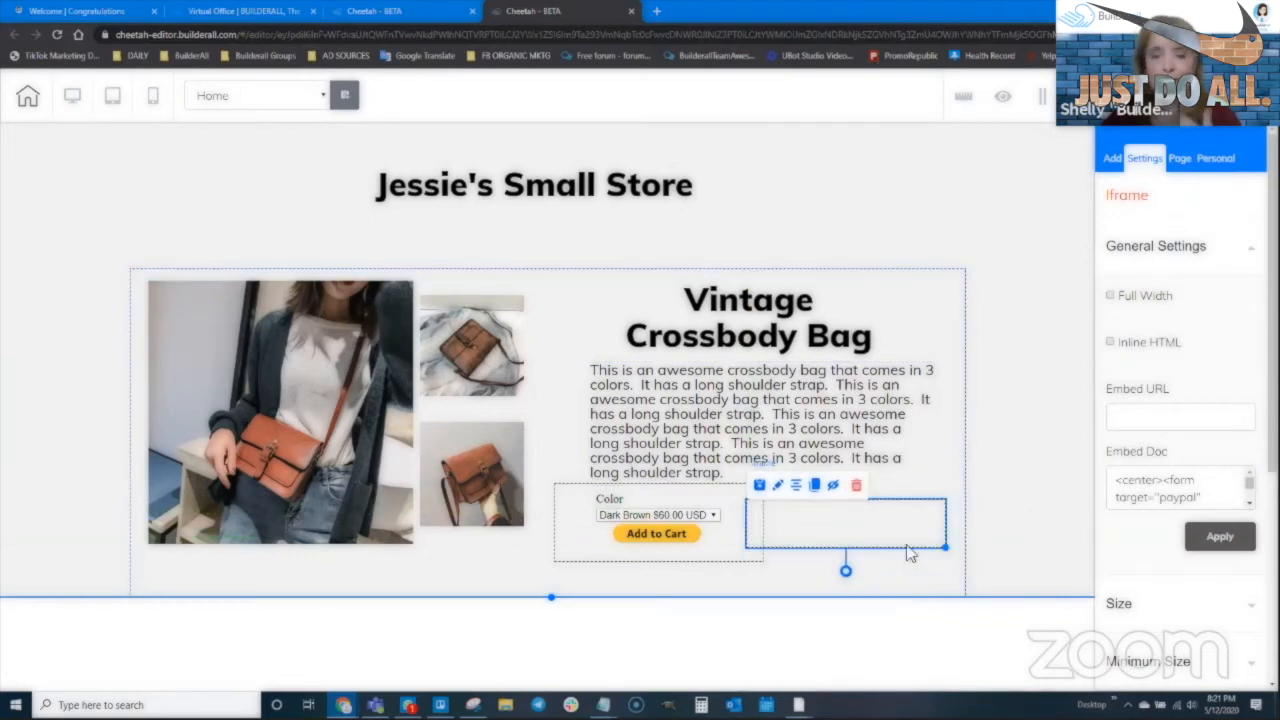
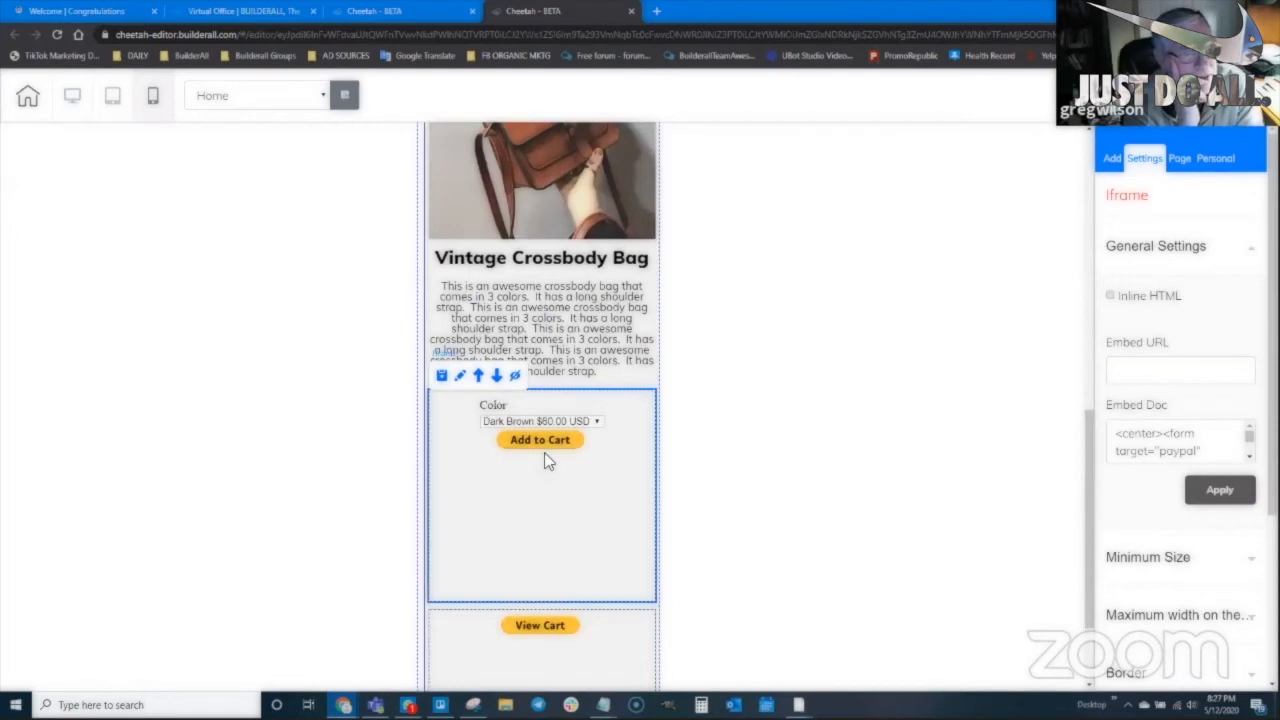
Nudge the View Cart iframe slightly into place below the PayPal Color form
mouse_move(1249, 435)
left_mouse_down()
mouse_move(1250, 456)
mouse_move(1249, 438)
left_mouse_up()
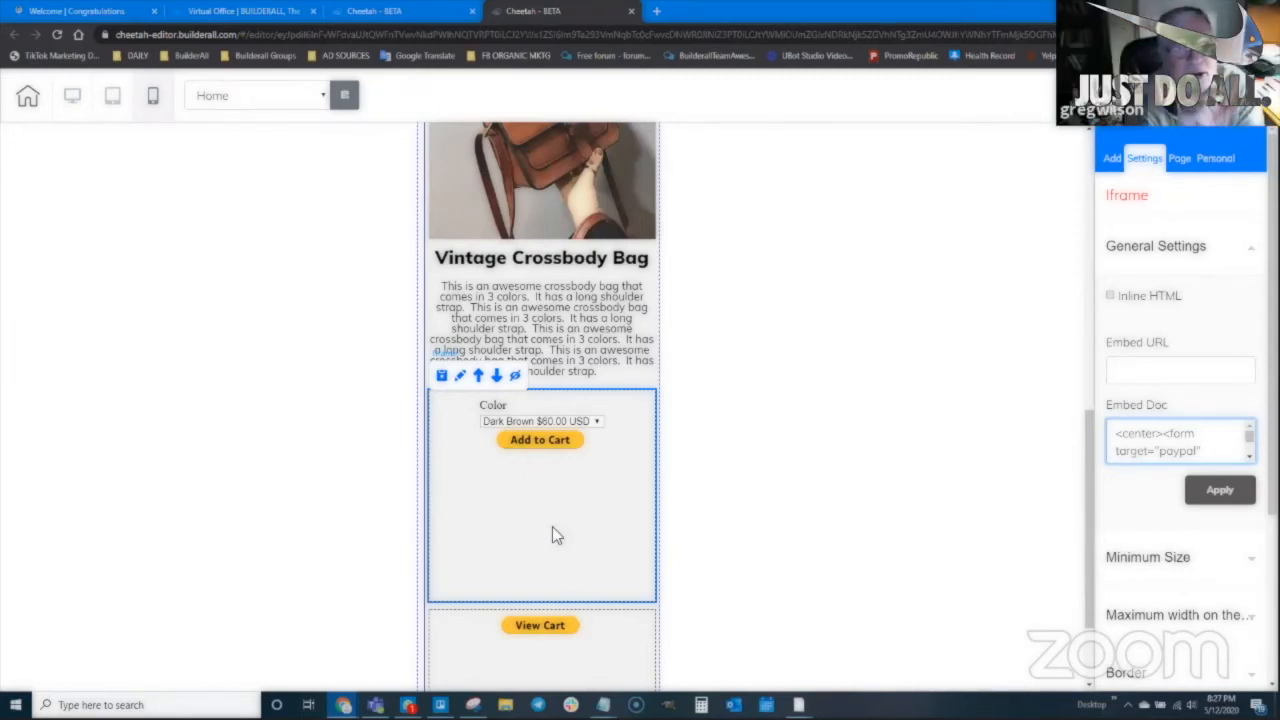
left_click(606, 469)
left_click(1248, 434)
scroll(1210, 445, "down", 5)
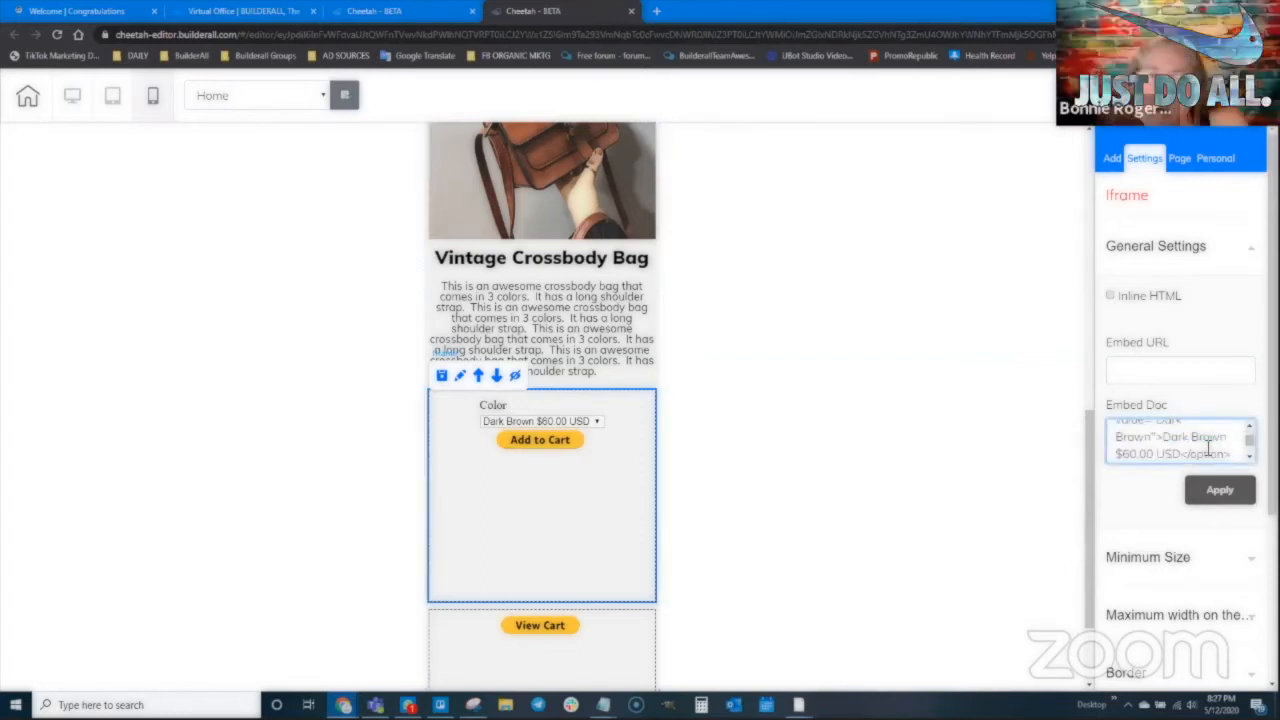
scroll(1210, 445, "down", 5)
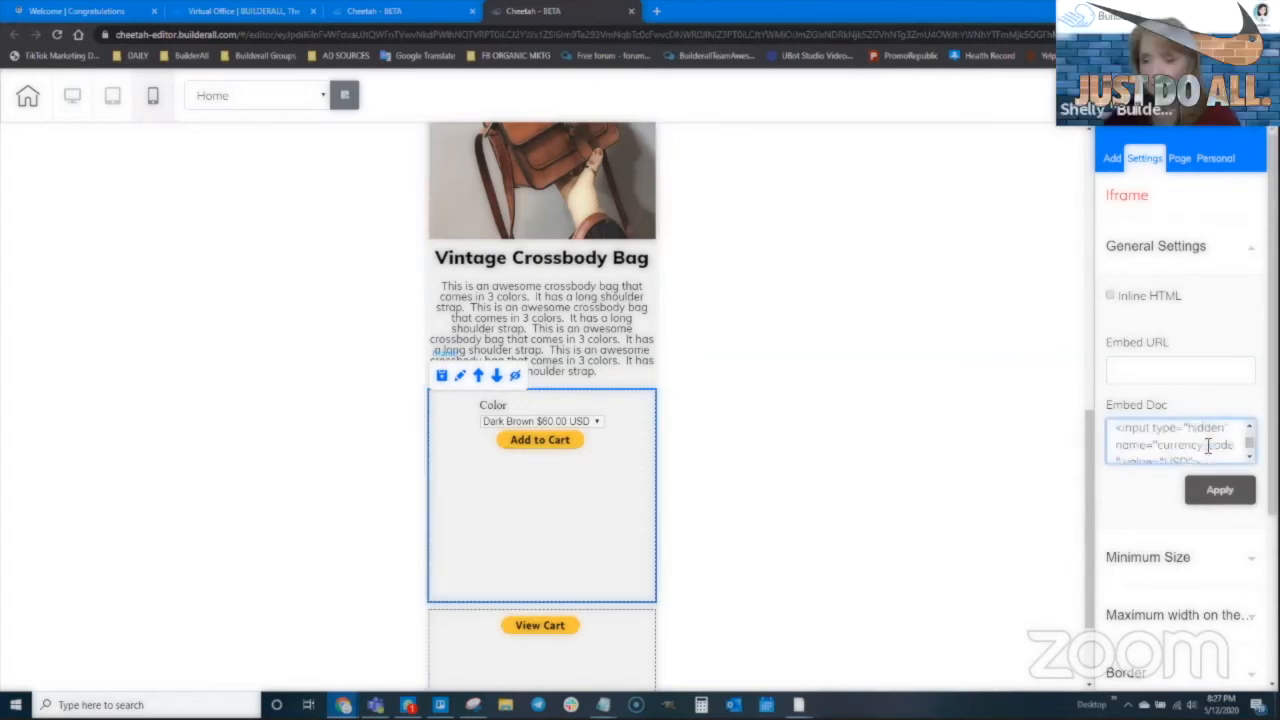
scroll(1210, 445, "down", 4)
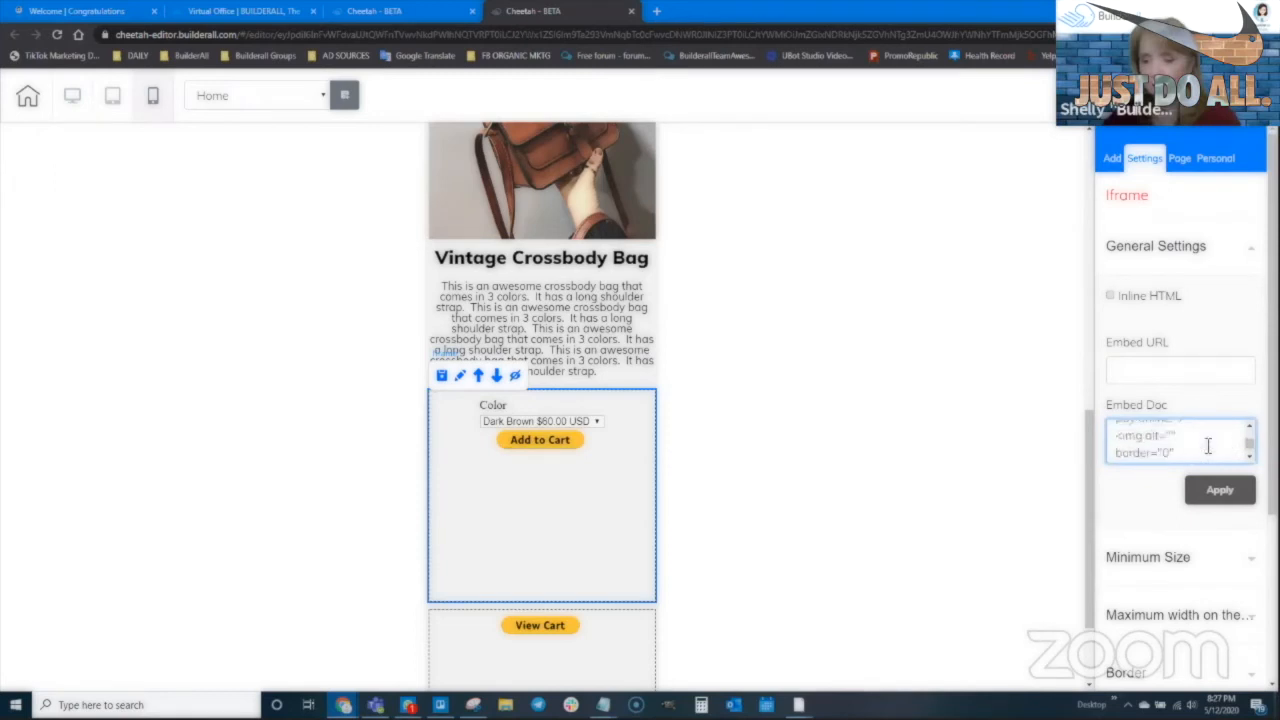
scroll(1249, 455, "down", 3)
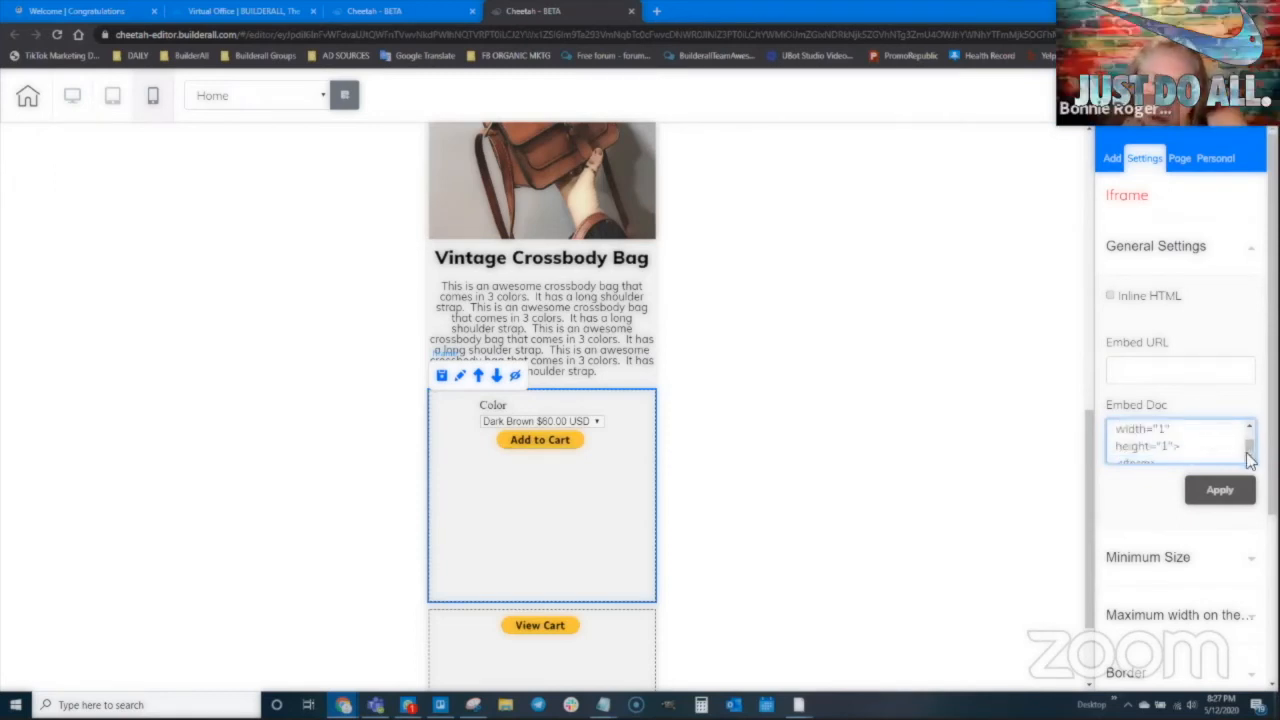
scroll(1211, 449, "up", 4)
scroll(1173, 453, "down", 2)
scroll(1172, 446, "up", 2)
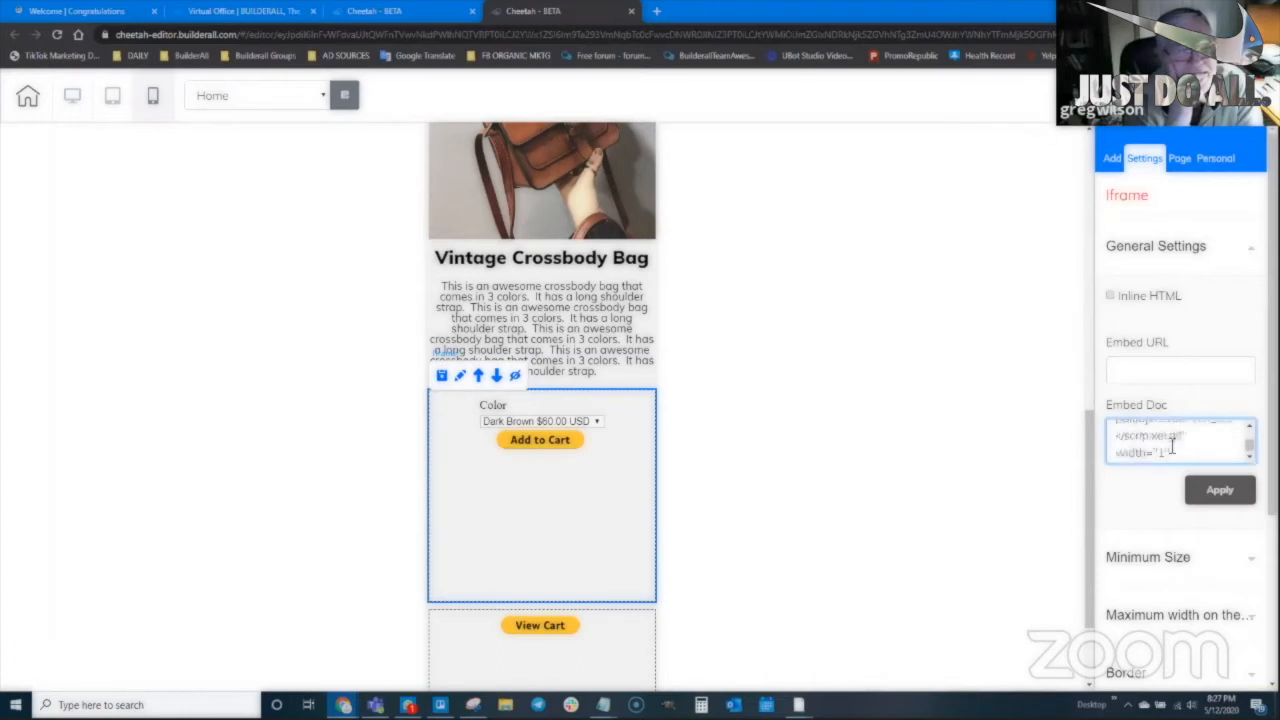
scroll(1247, 458, "down", 2)
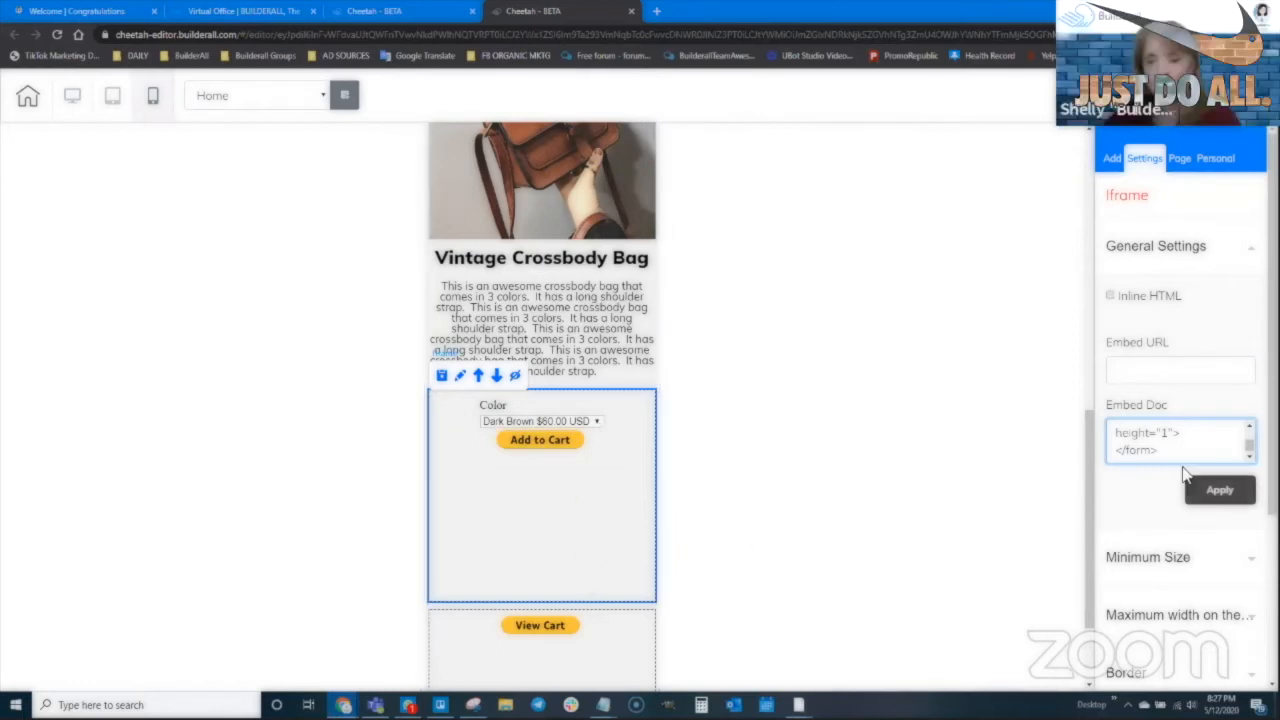
scroll(1164, 447, "up", 3)
scroll(1248, 457, "down", 1)
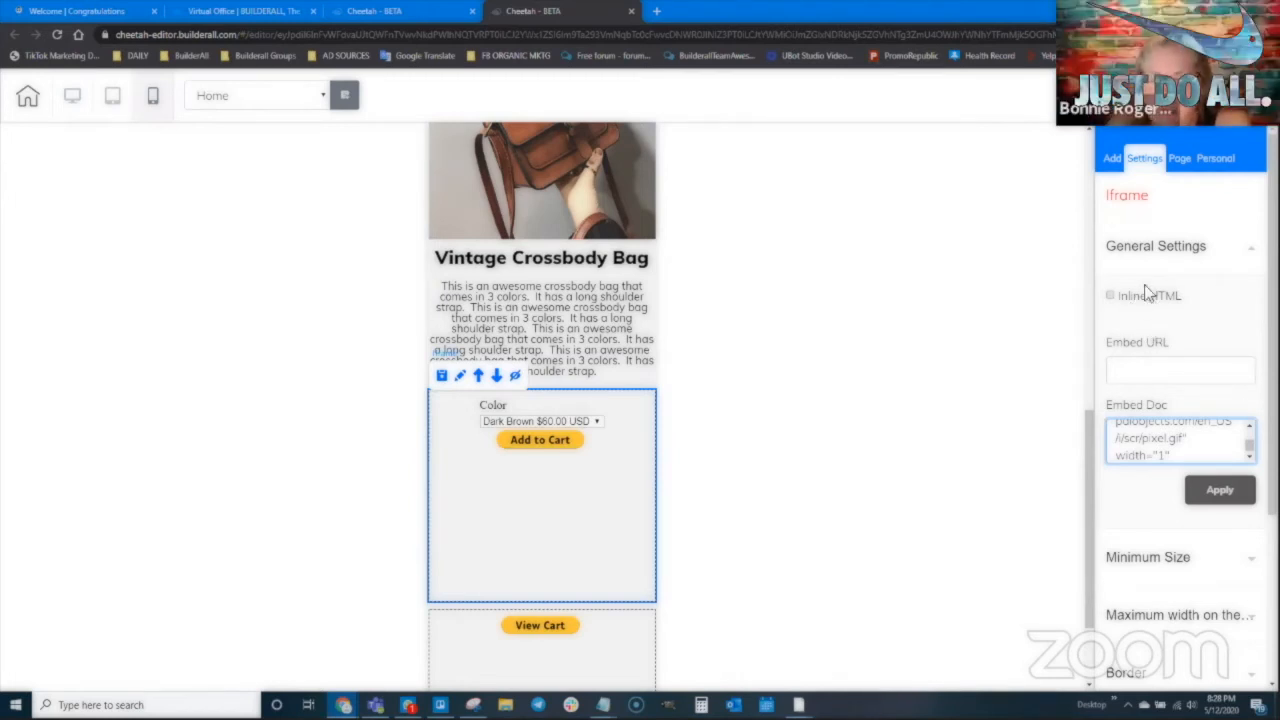
scroll(1160, 500, "down", 1)
Set the Add to Cart box's minimum height to 50 px
left_click(1150, 424)
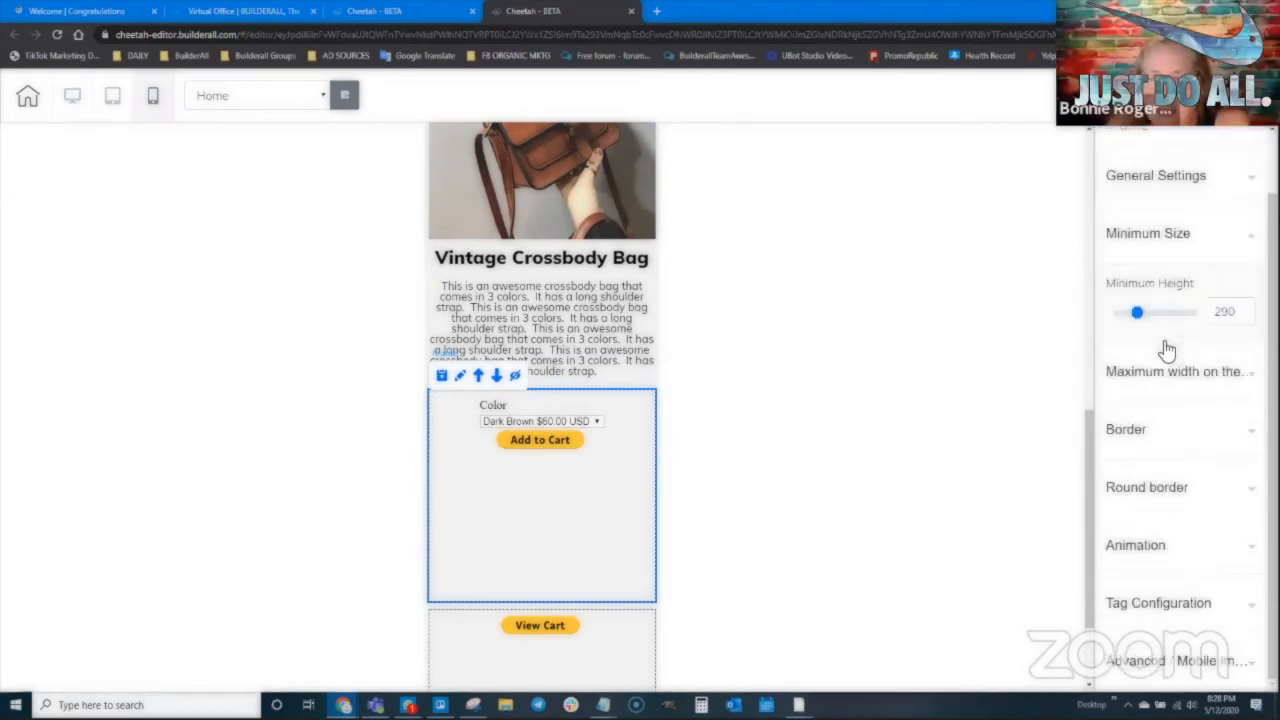
left_click_drag(1140, 318, 1117, 320)
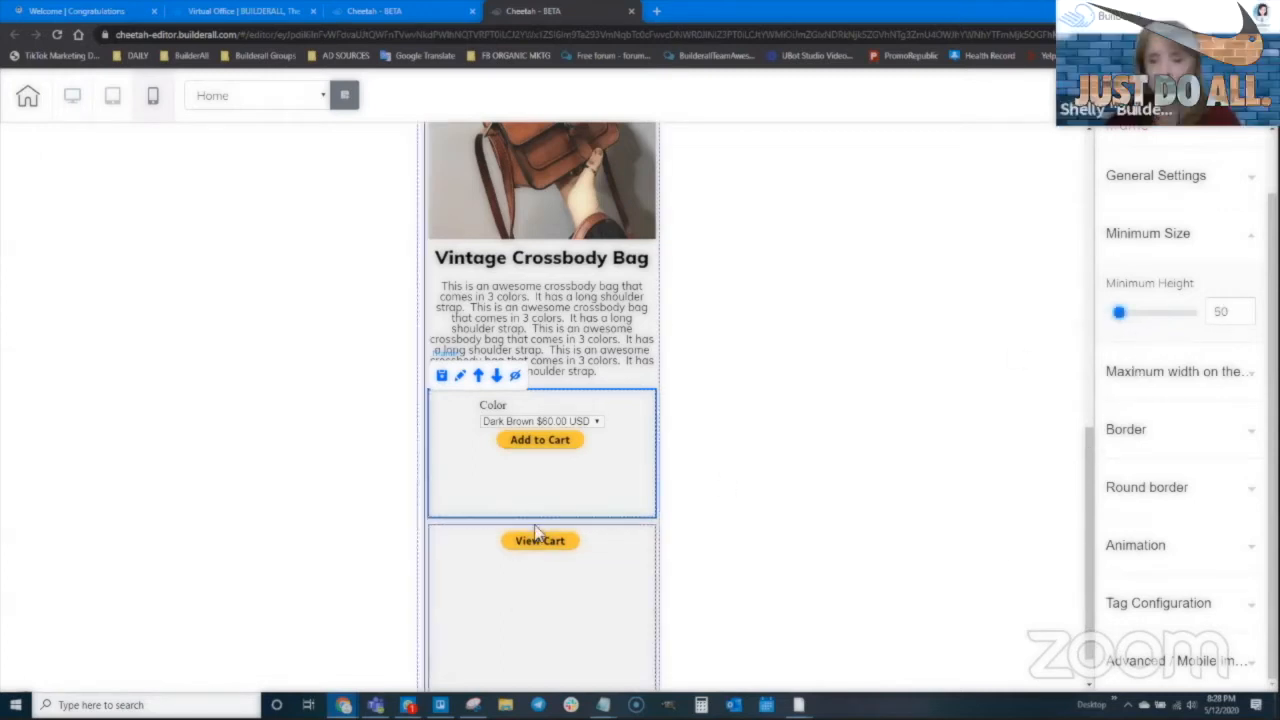
left_click(1245, 316)
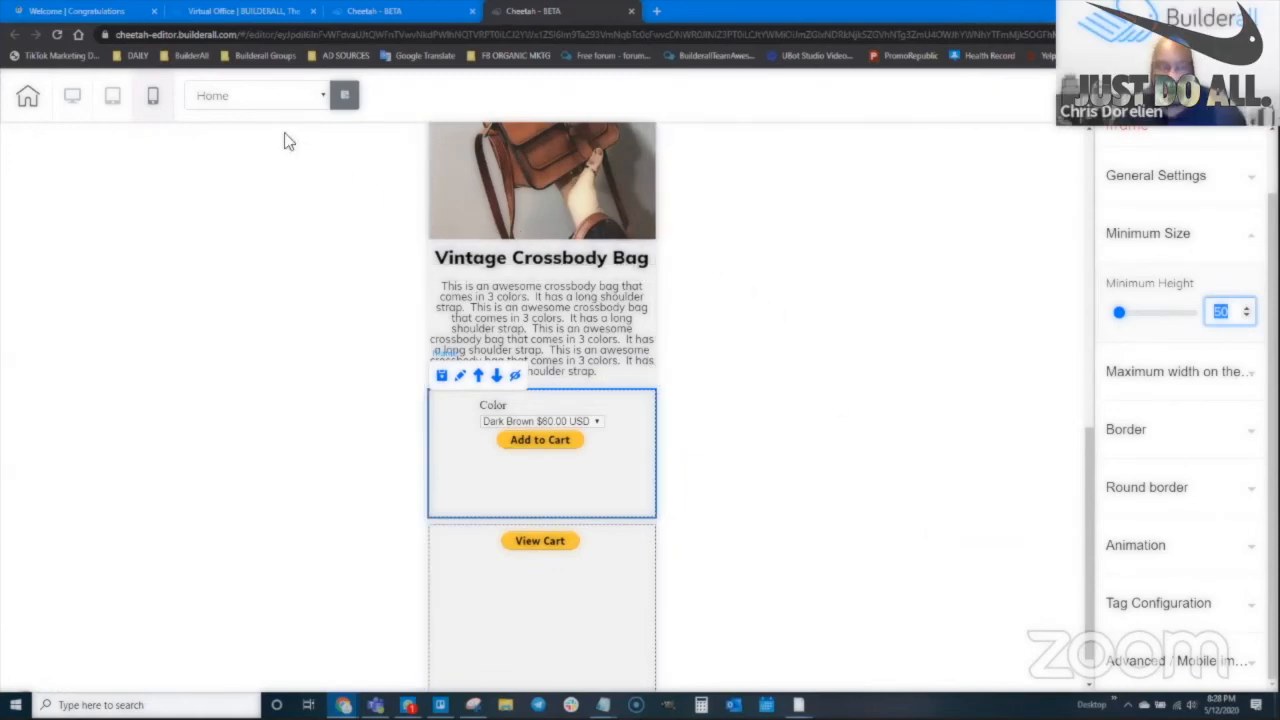
Reduce the box's left spacing to 0 under Advanced / Mobile
scroll(900, 500, "down", 1)
left_click(1190, 665)
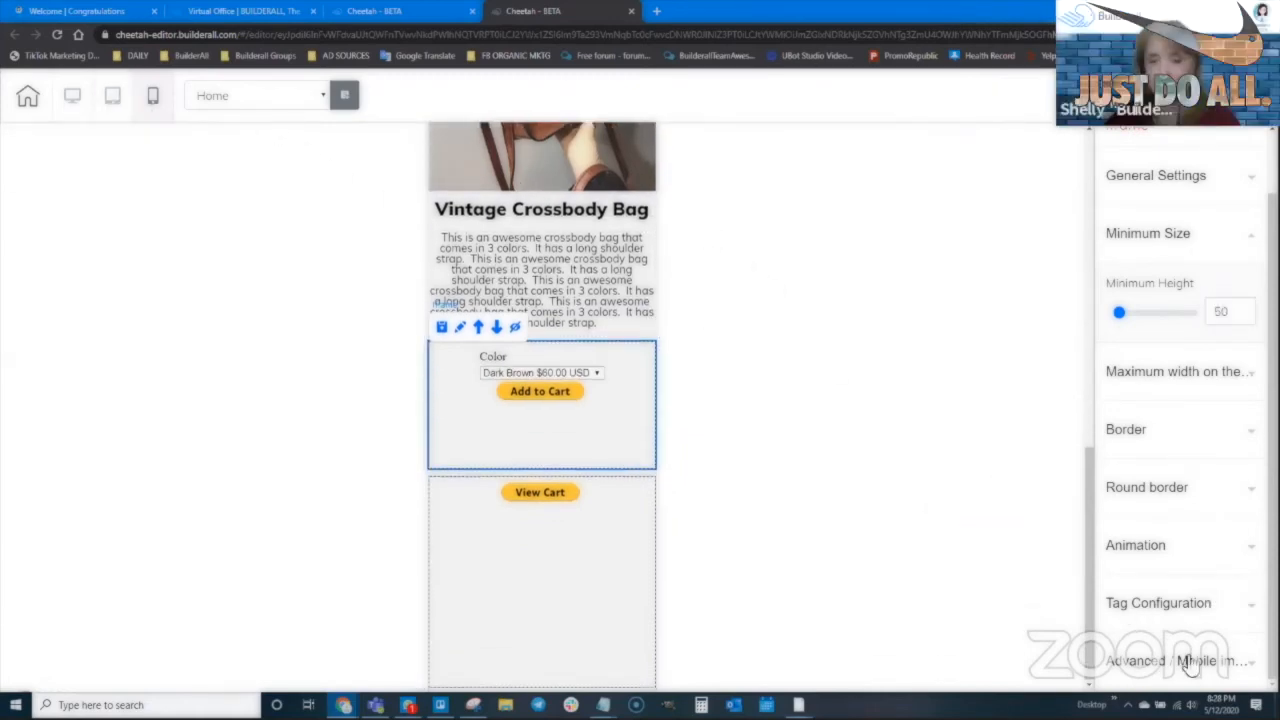
scroll(1200, 552, "down", 5)
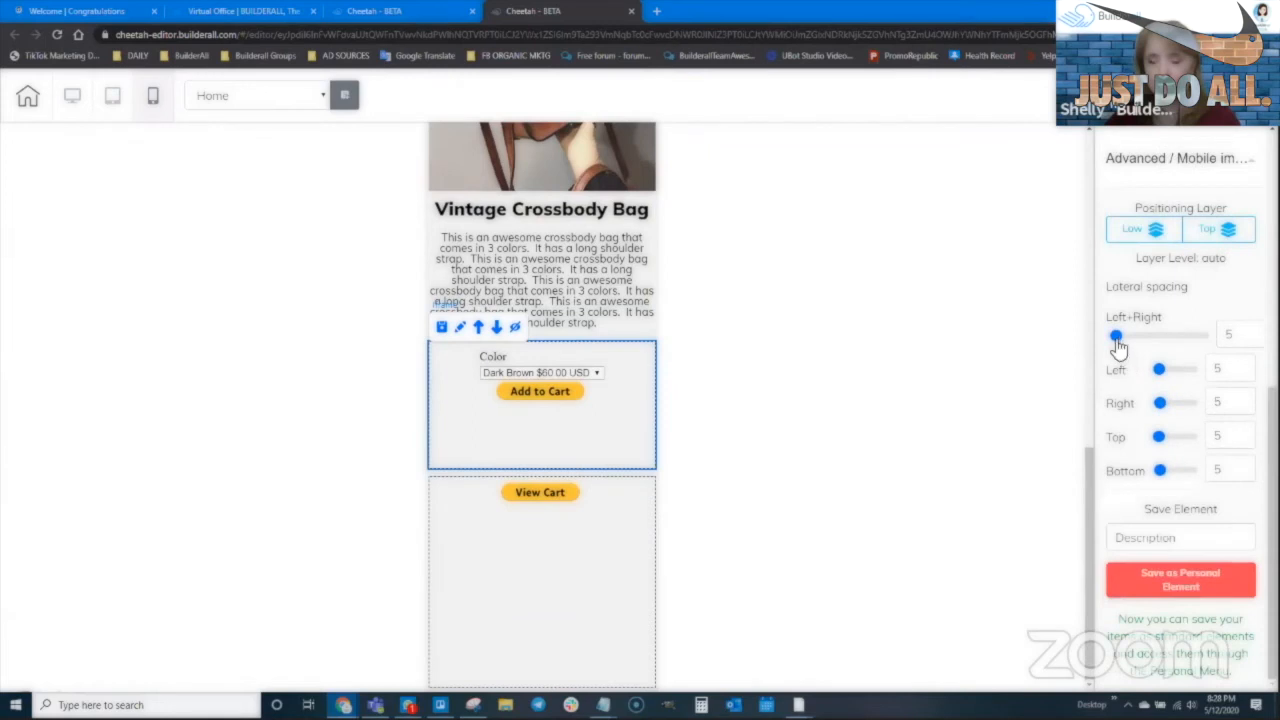
left_click_drag(1159, 371, 1134, 480)
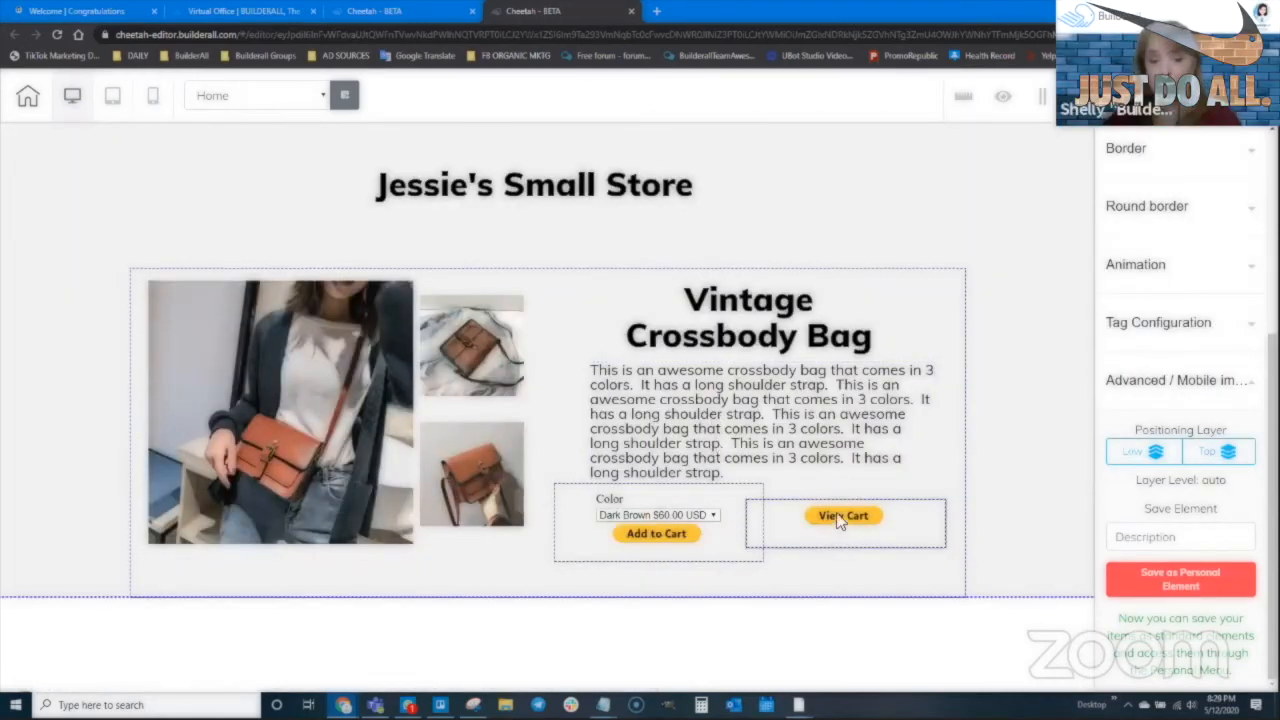
Move the View Cart iframe up beside the Jessie's Small Store title
left_click_drag(838, 518, 841, 522)
left_click_drag(772, 556, 770, 554)
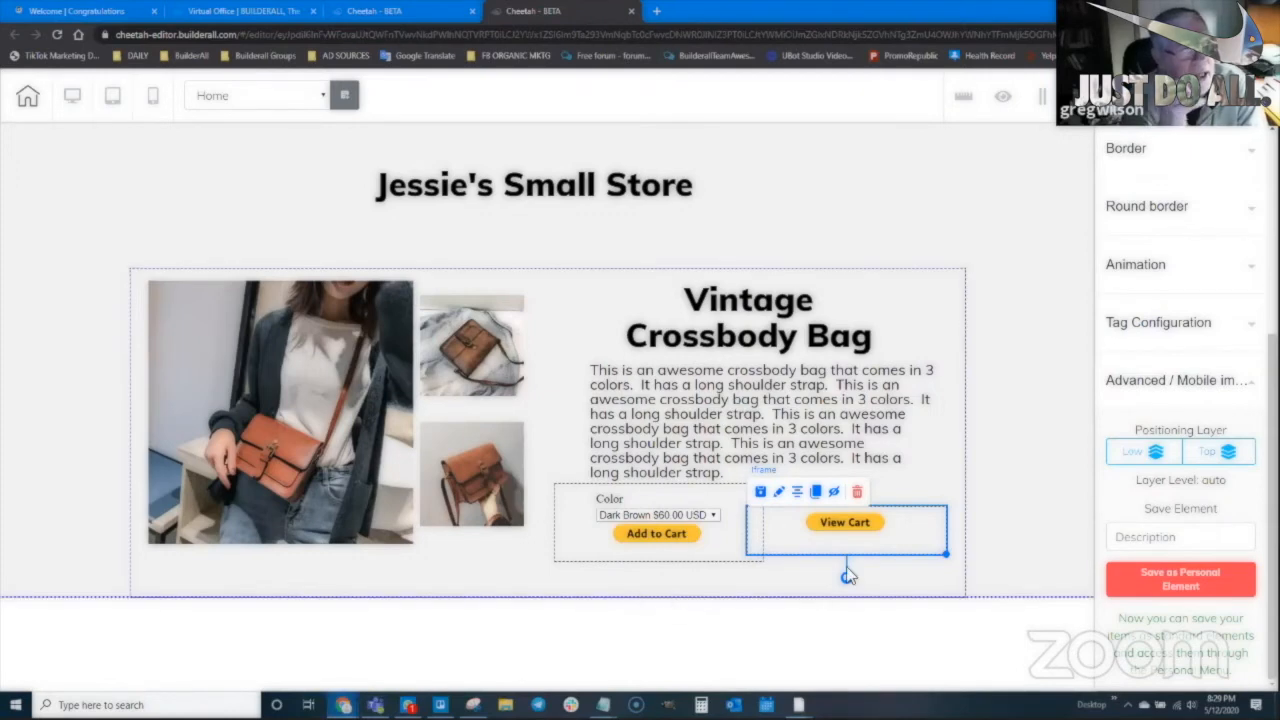
left_click_drag(838, 537, 854, 218)
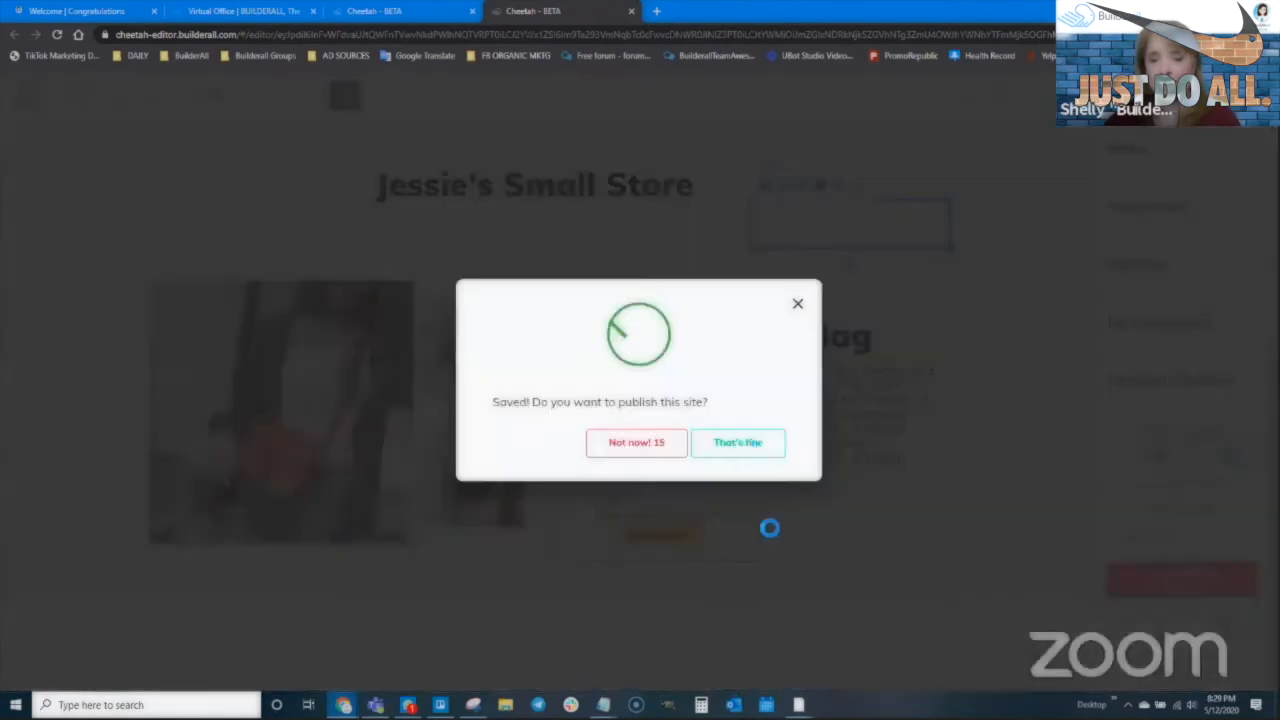
Save and publish the site, keeping the current domain
left_click(740, 444)
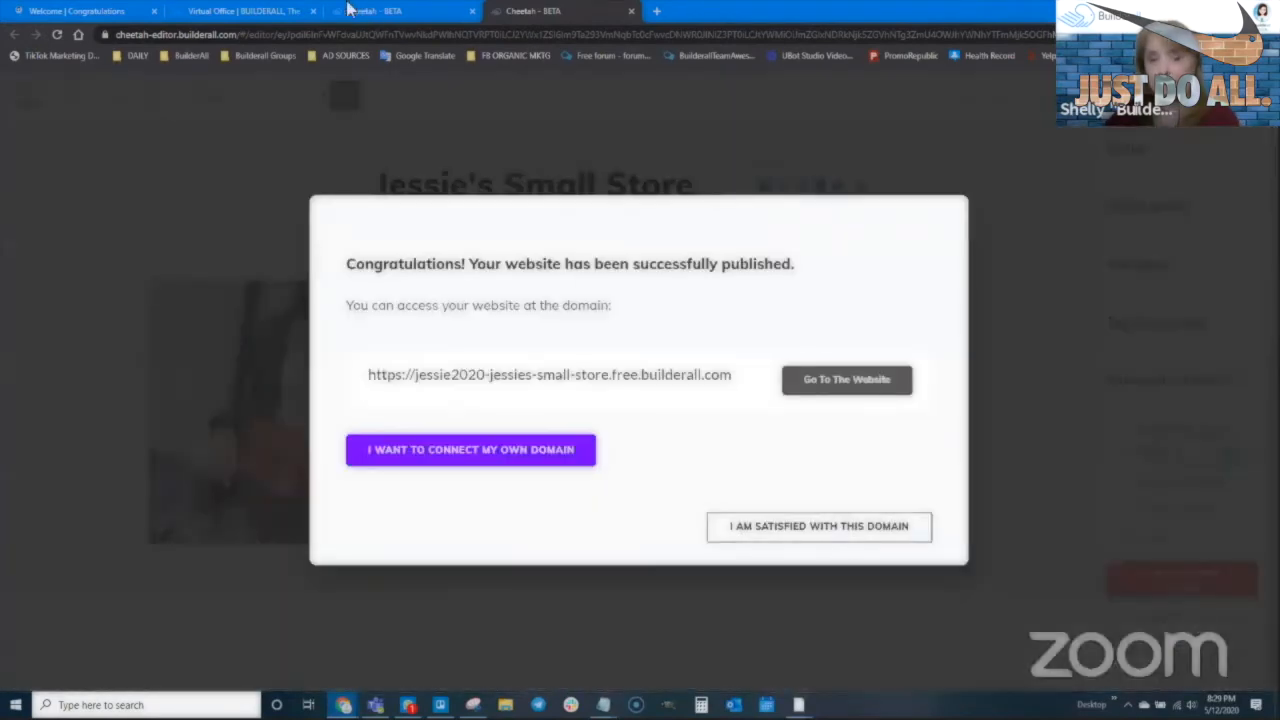
left_click(843, 531)
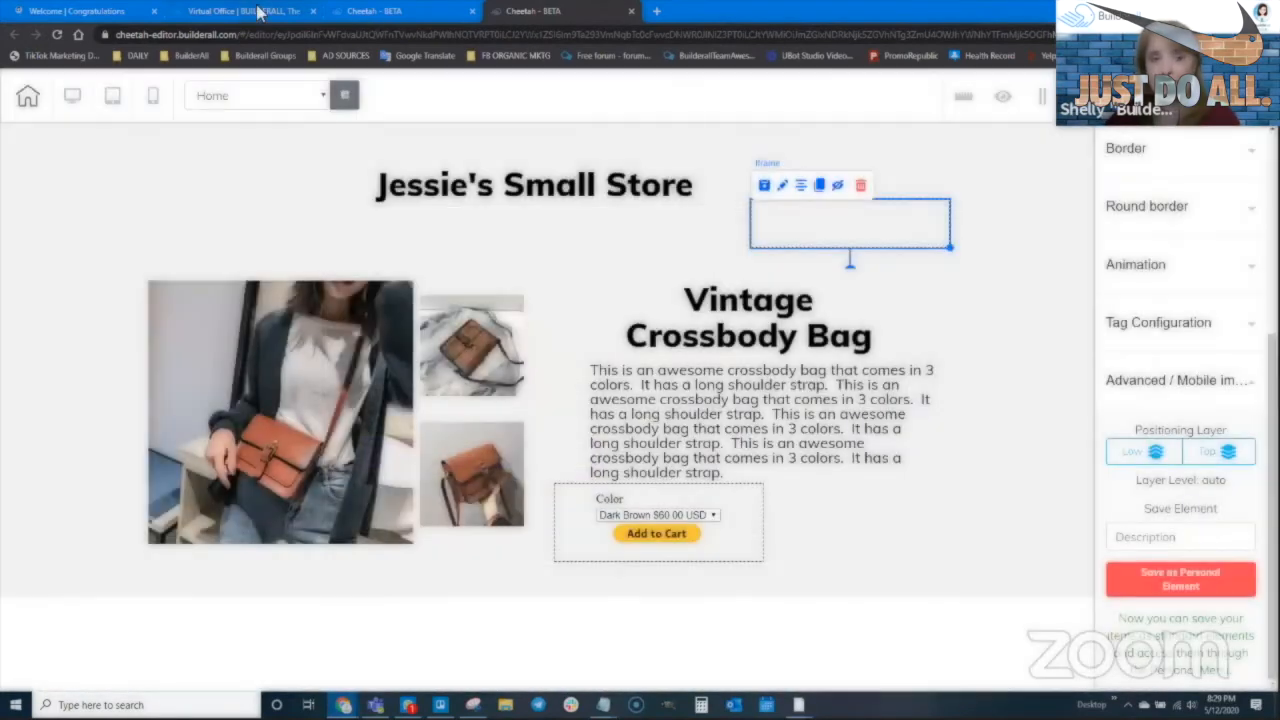
left_click(242, 12)
Open the live HOME page from the My pages list
key("ctrl+Tab")
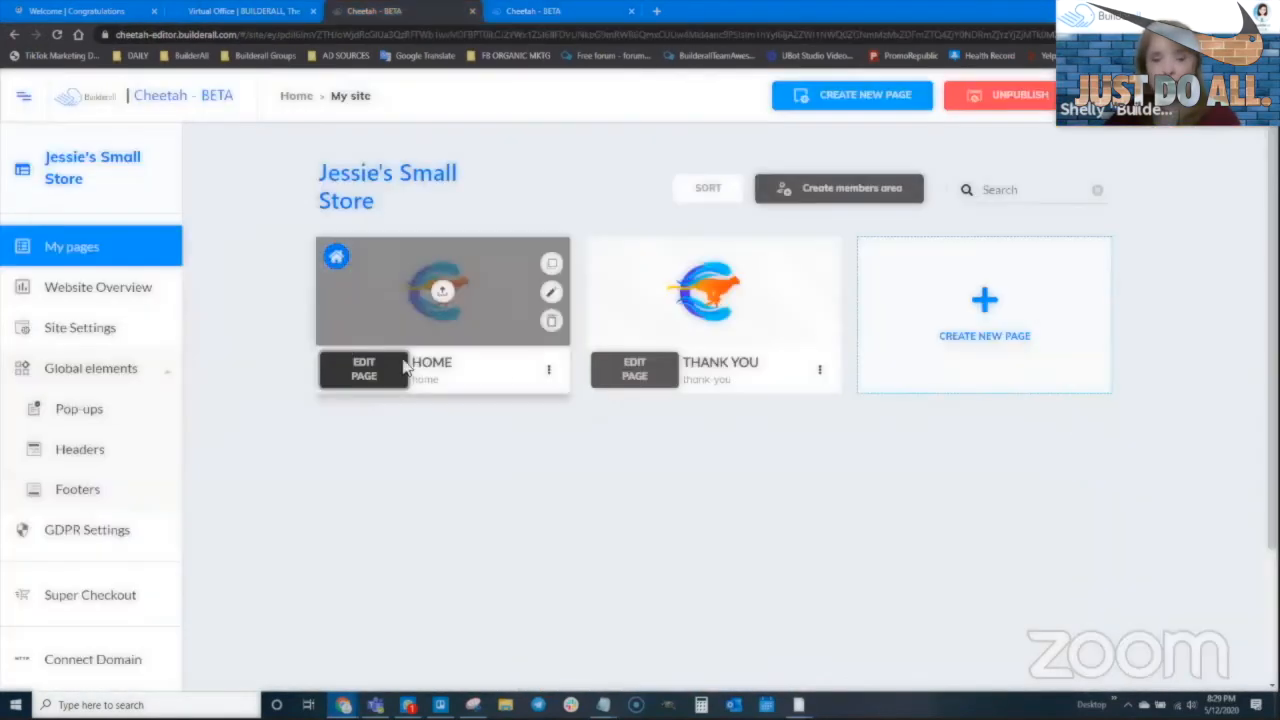
left_click(548, 369)
left_click(496, 437)
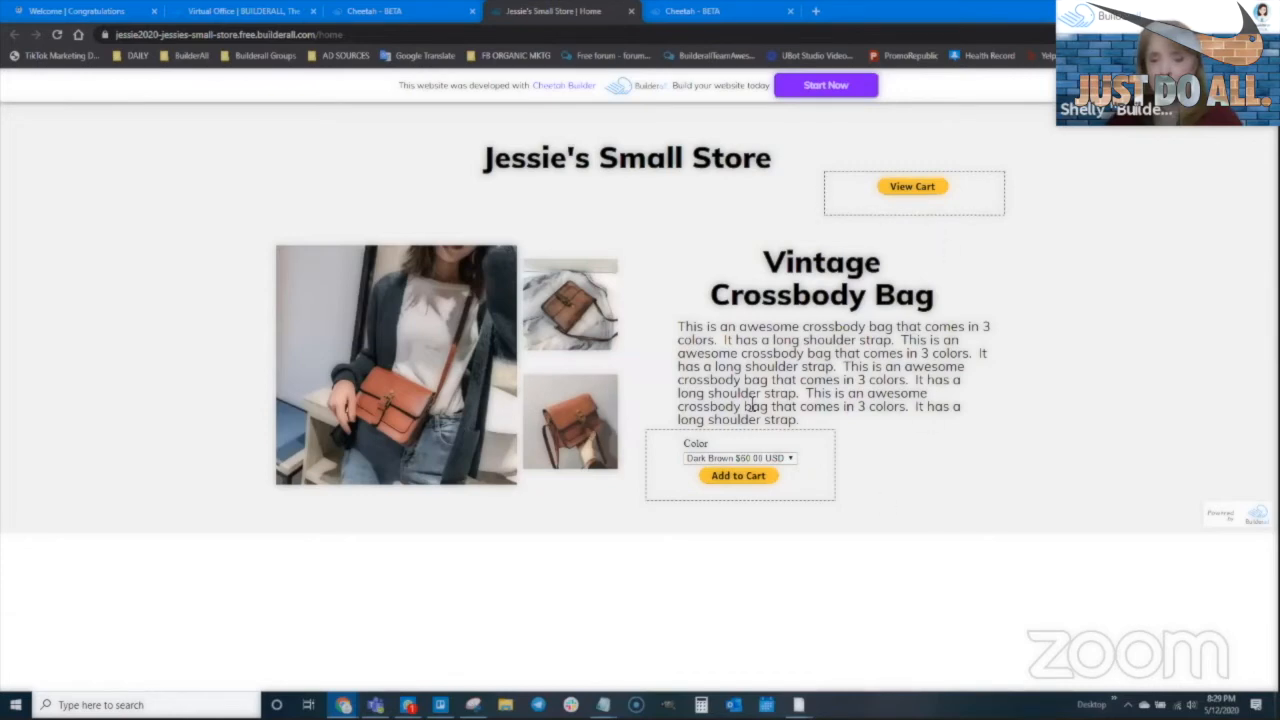
Choose Light Brown as the bag colour and add it to the cart
left_click(738, 459)
left_click(734, 483)
left_click(740, 478)
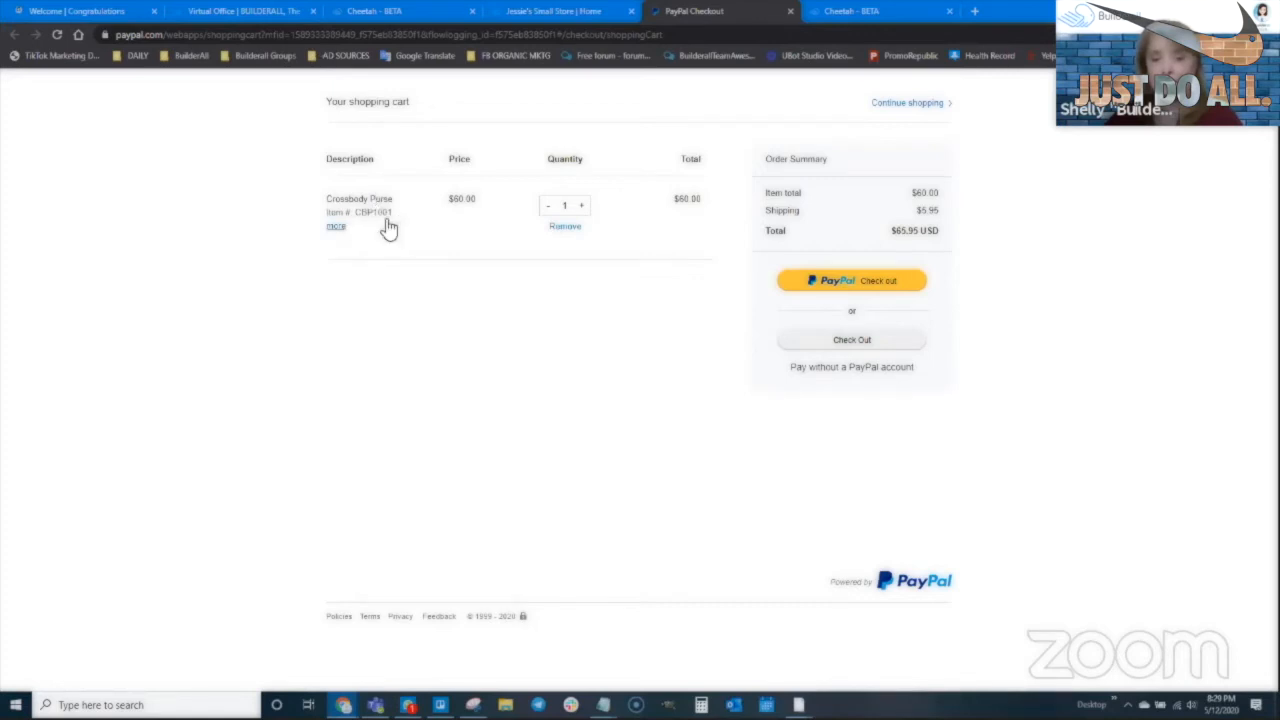
Show the purse's colour, raise quantity to 3, lower it to 2, then continue shopping
left_click(337, 227)
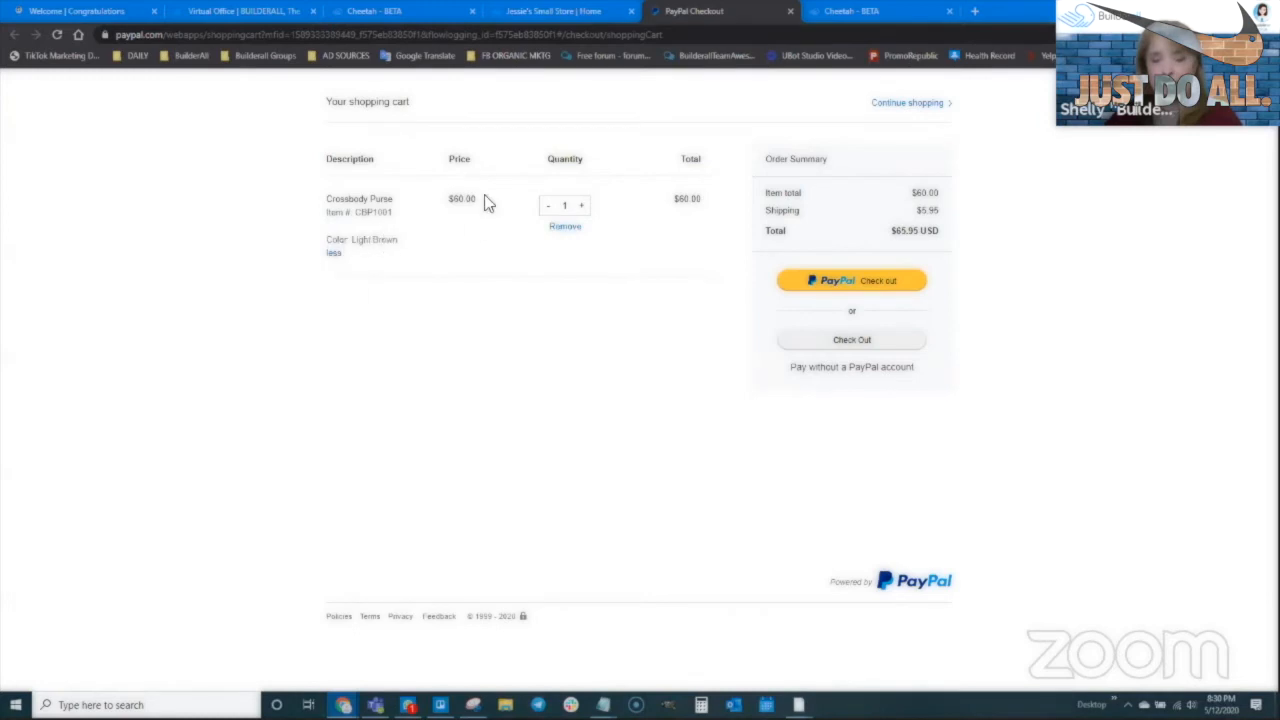
left_click(582, 207)
left_click(583, 207)
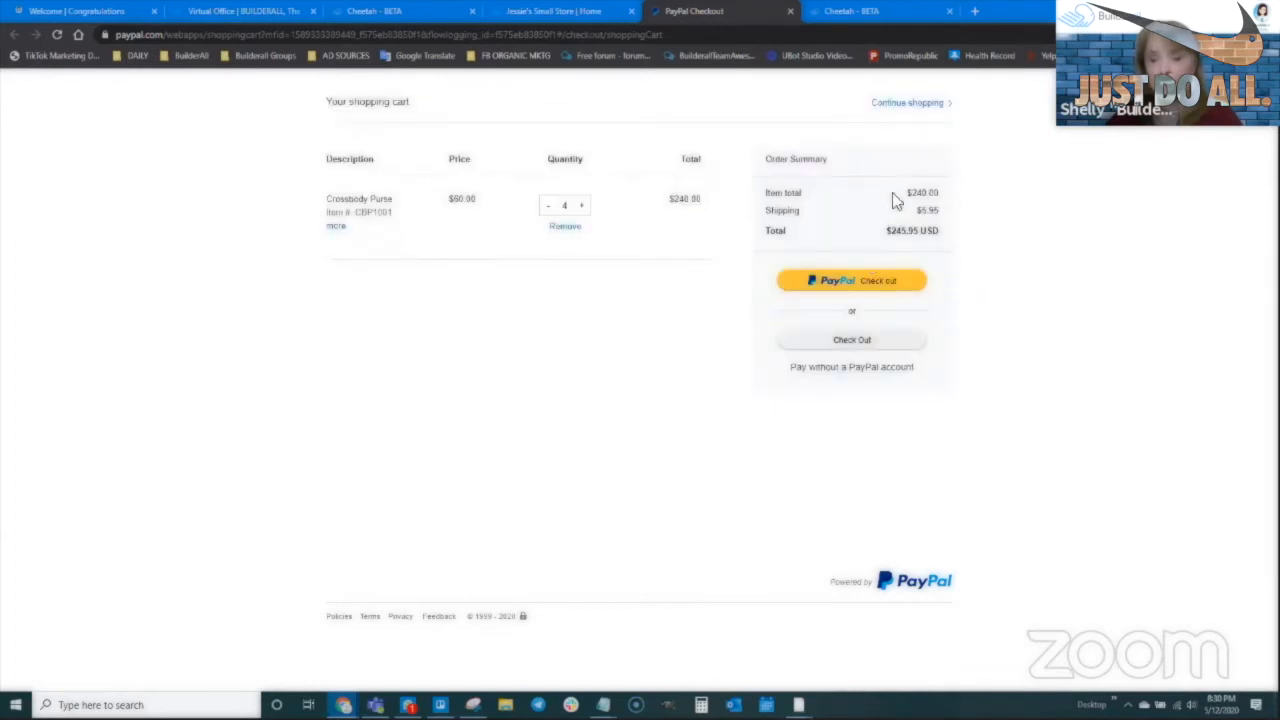
left_click(548, 207)
left_click(907, 102)
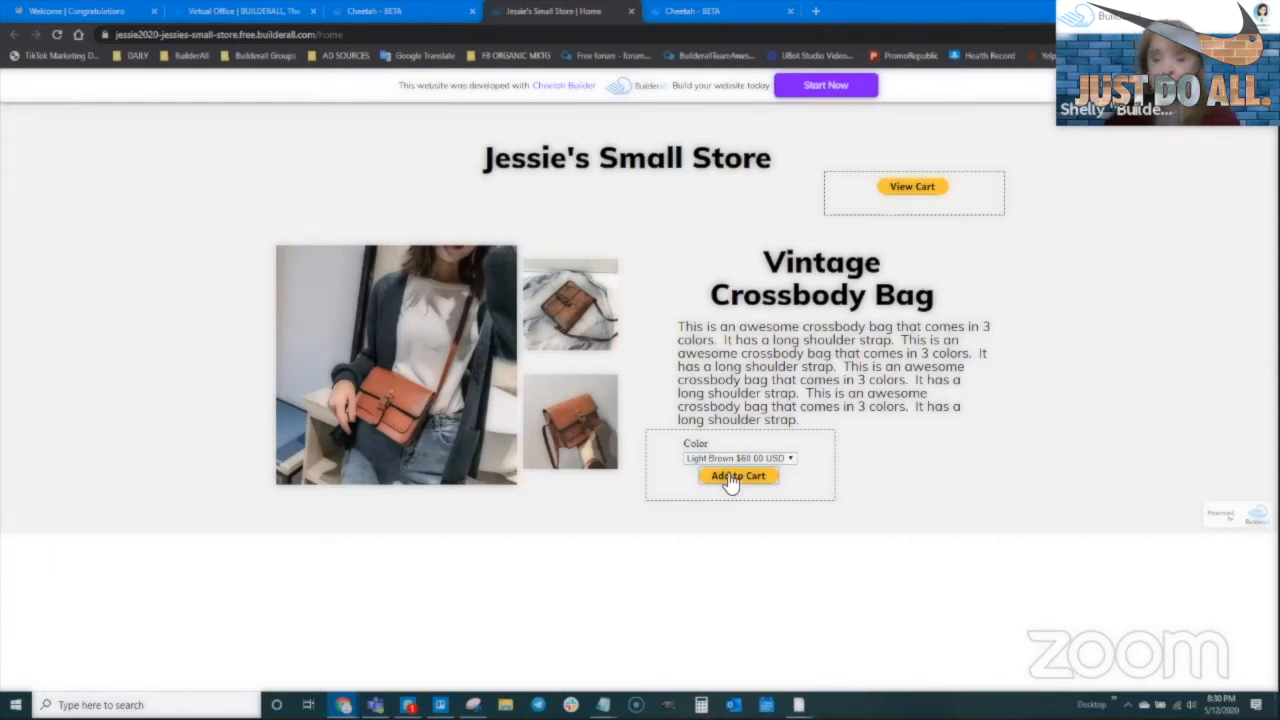
Review the PayPal cart via View Cart, then select the crossbody bag panel in the editor
left_click(910, 190)
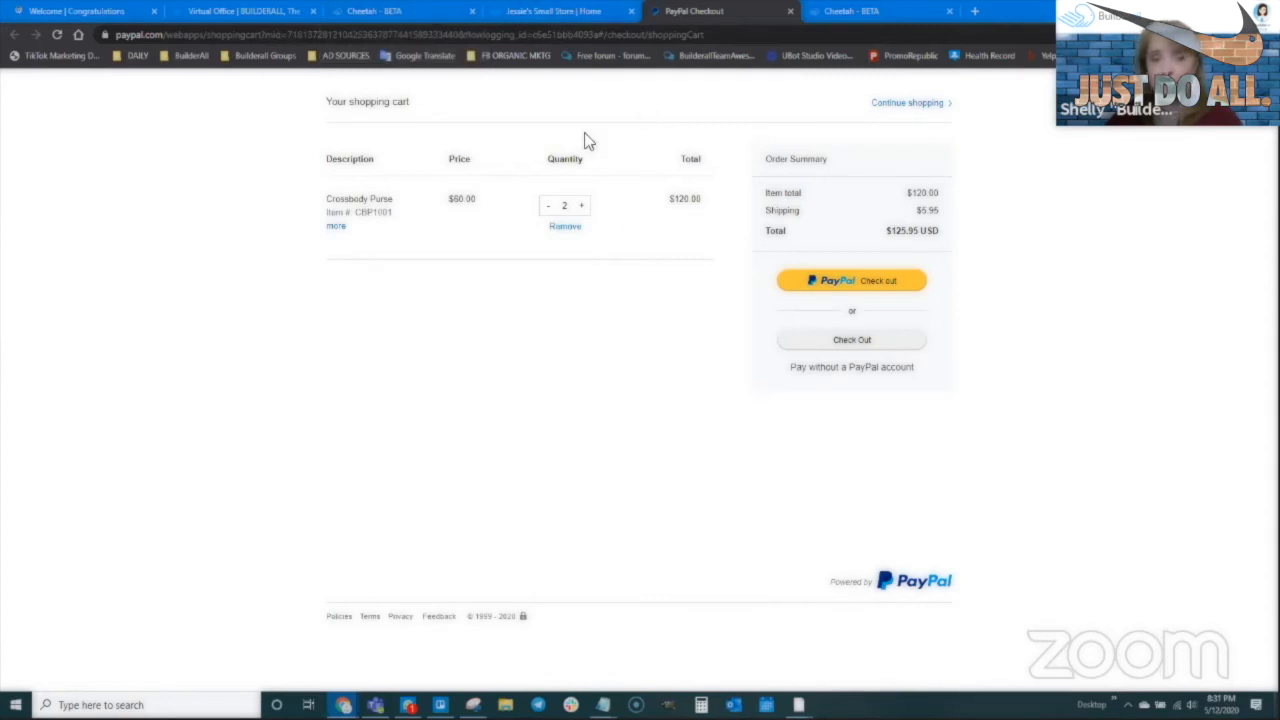
left_click(843, 12)
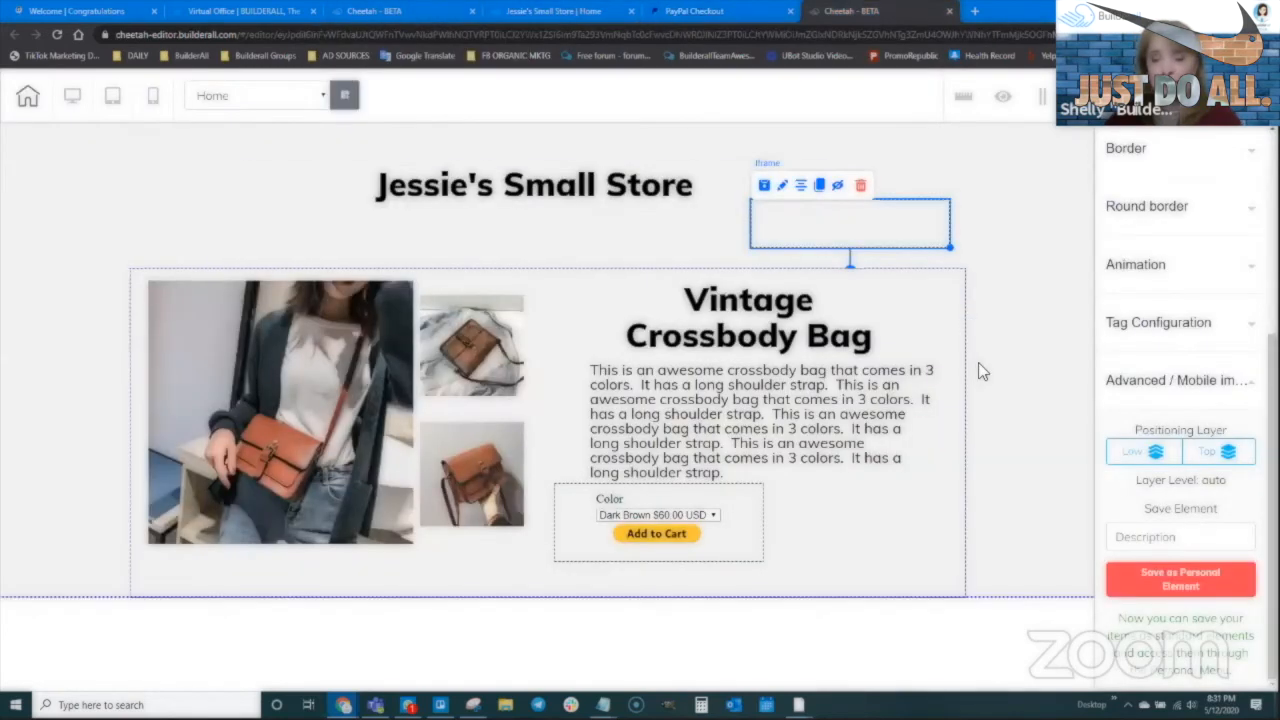
left_click(984, 440)
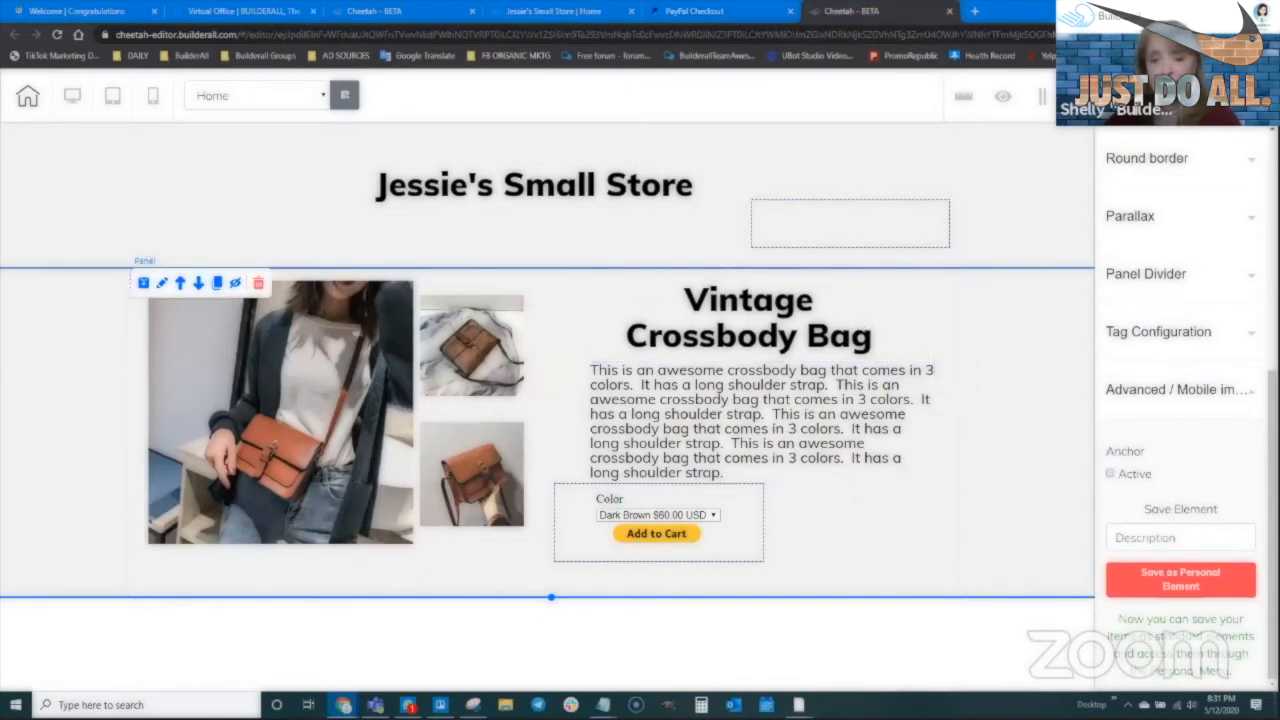